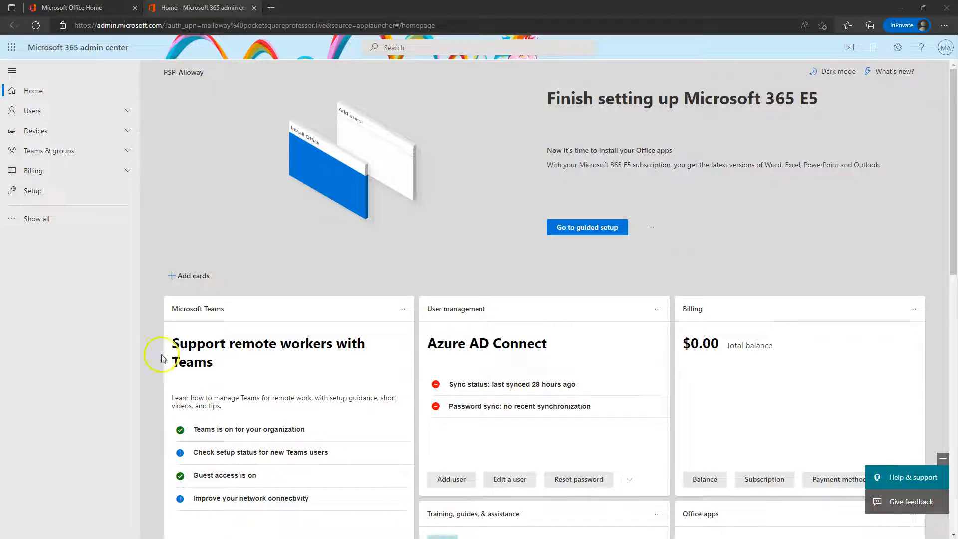
Step: Open Microsoft Purview from the Compliance link under Admin centers in the admin center
{"action": "left_click", "coordinate": [72, 220]}
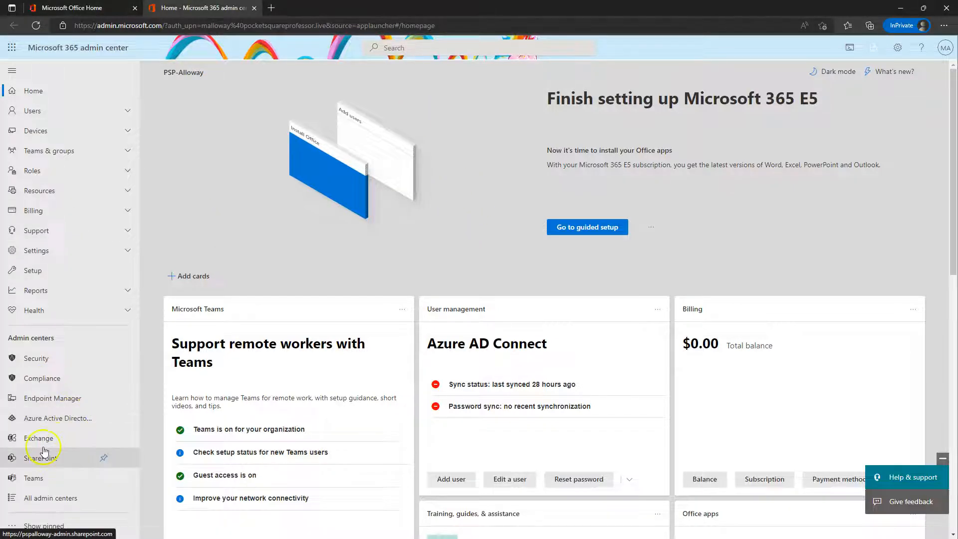
{"action": "left_click", "coordinate": [38, 380]}
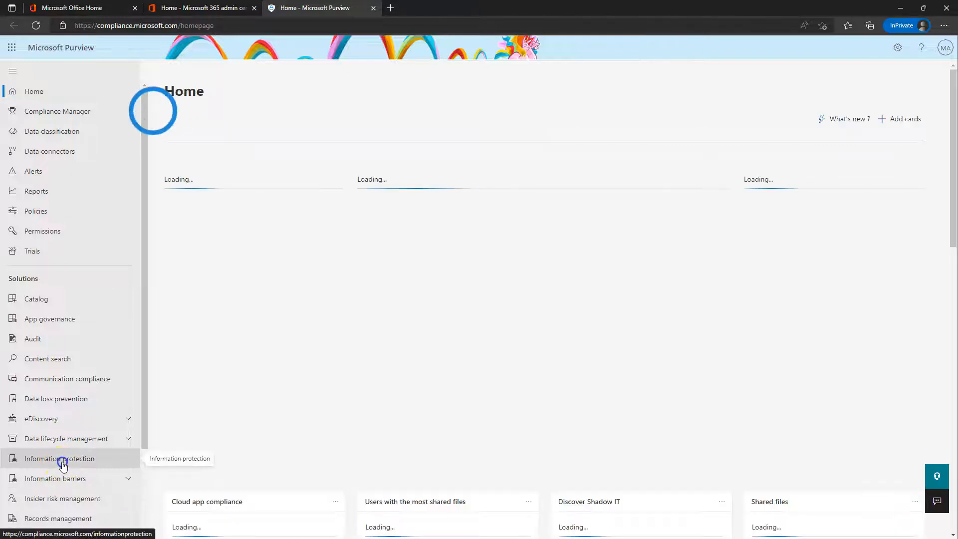
Step: Under Information protection, check the labels list for Top Secret, then view the Label policies
{"action": "left_click", "coordinate": [61, 465]}
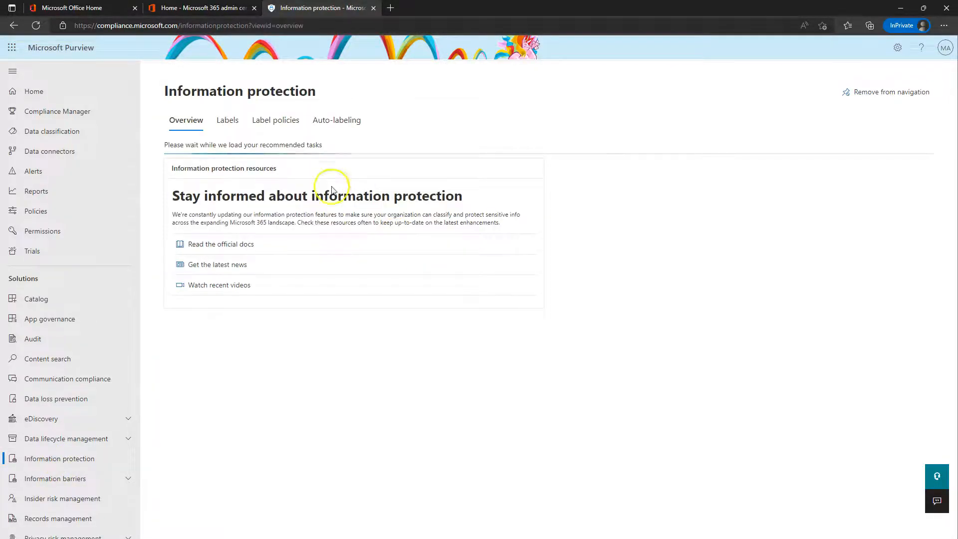
{"action": "left_click", "coordinate": [227, 120]}
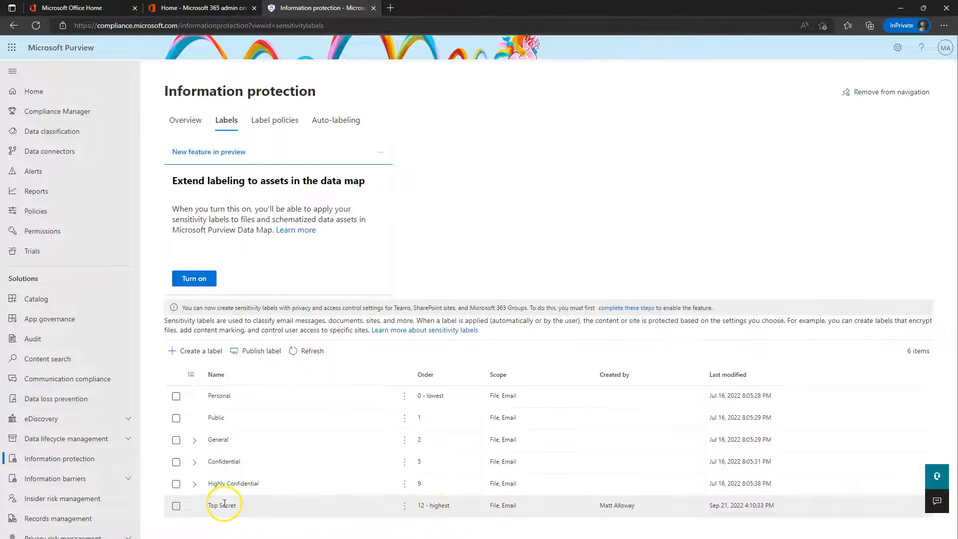
{"action": "left_click", "coordinate": [274, 120]}
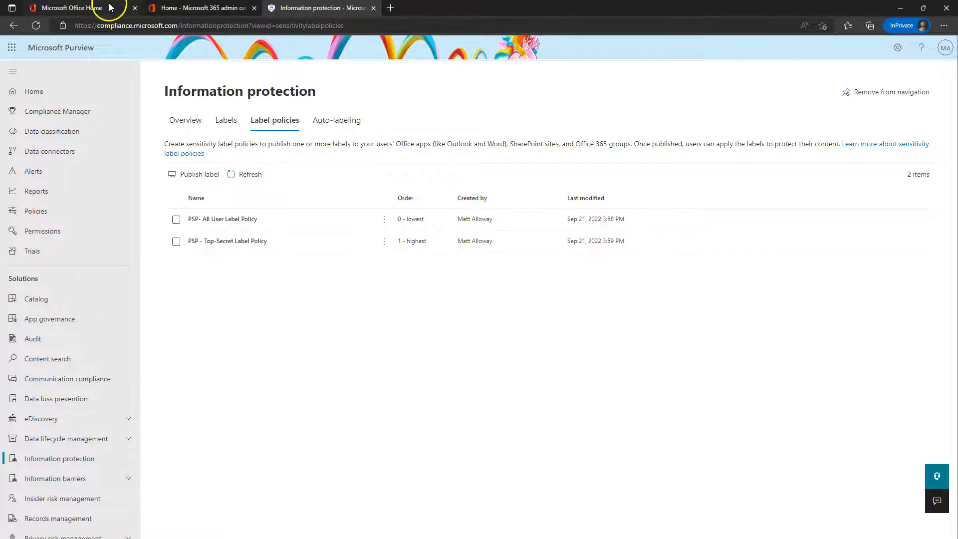
Step: Open OneDrive from the app launcher and create a new blank Word document
{"action": "left_click", "coordinate": [12, 48]}
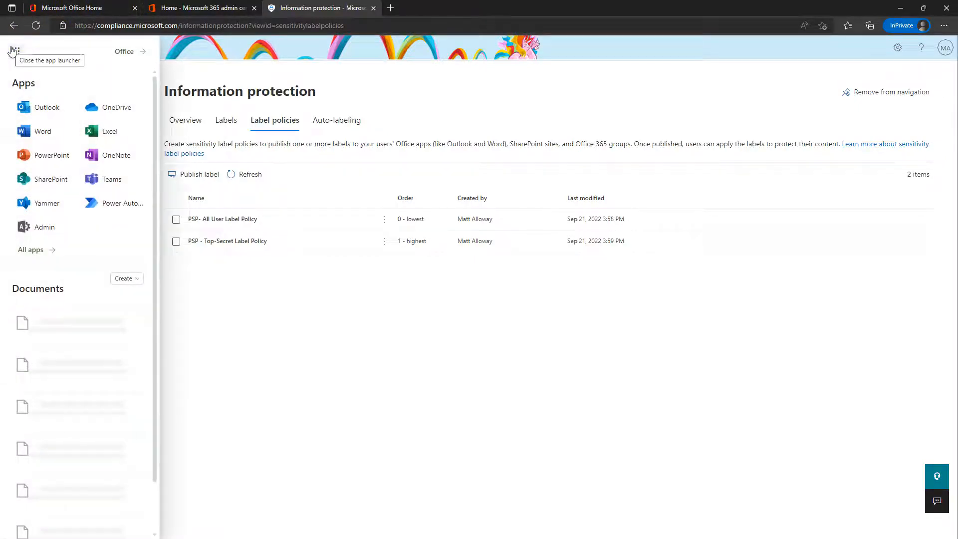
{"action": "left_click", "coordinate": [109, 109]}
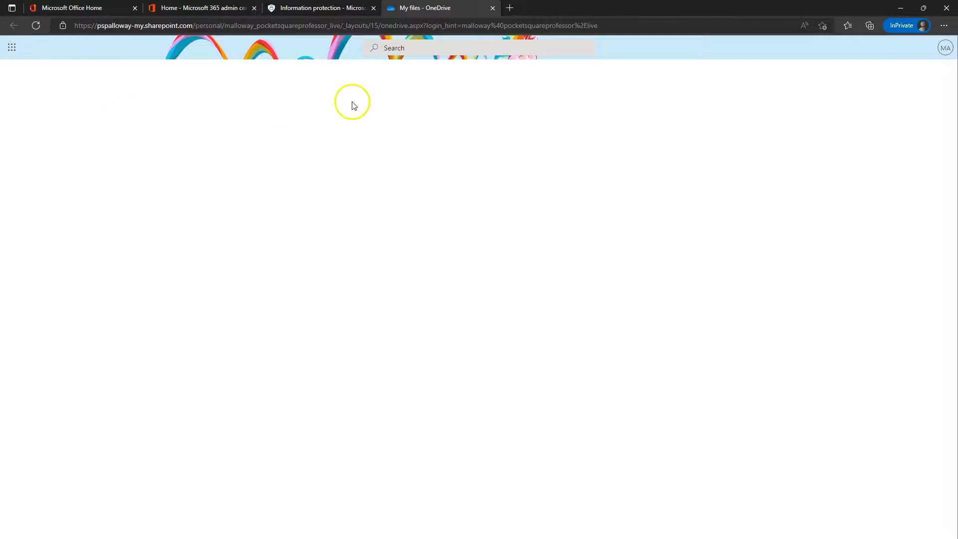
{"action": "left_click", "coordinate": [228, 430]}
{"action": "left_click", "coordinate": [213, 432]}
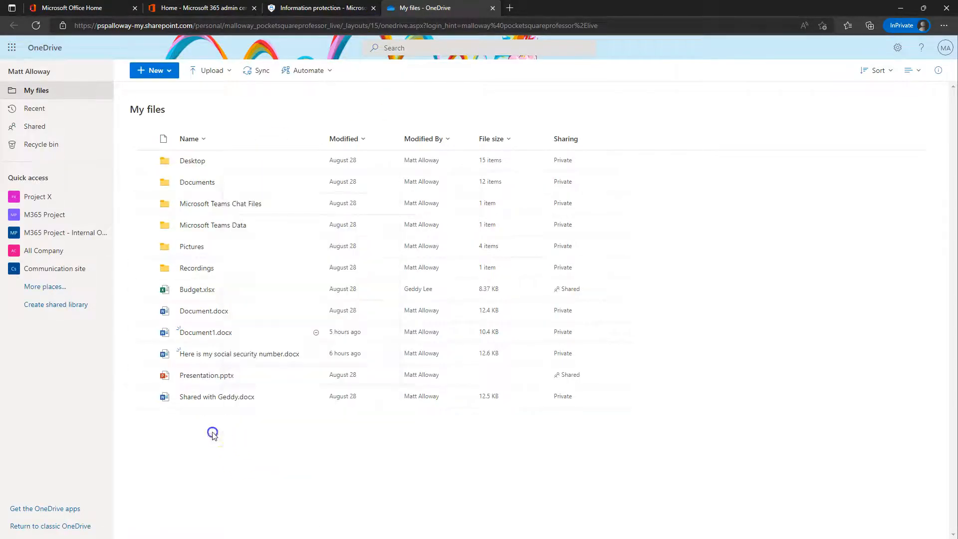
{"action": "left_click", "coordinate": [152, 71]}
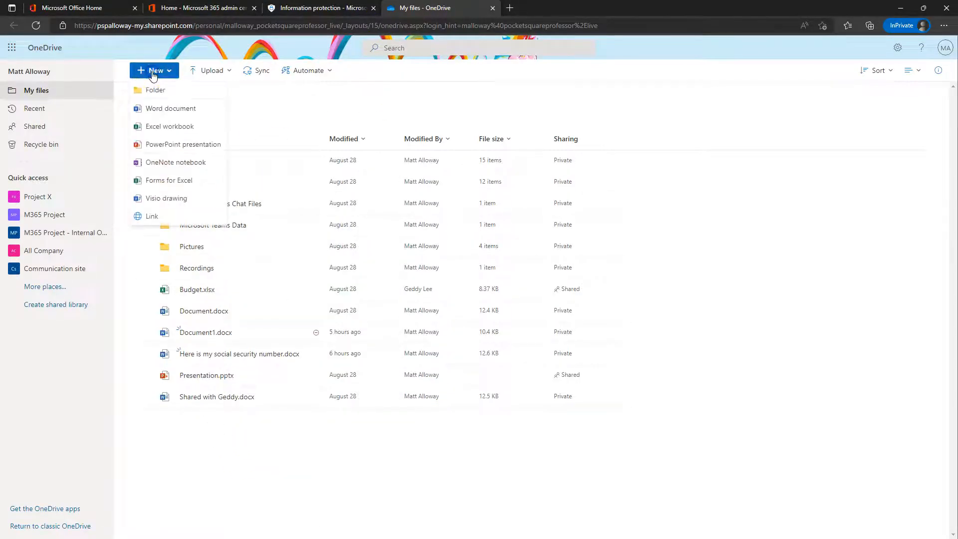
{"action": "left_click", "coordinate": [167, 113]}
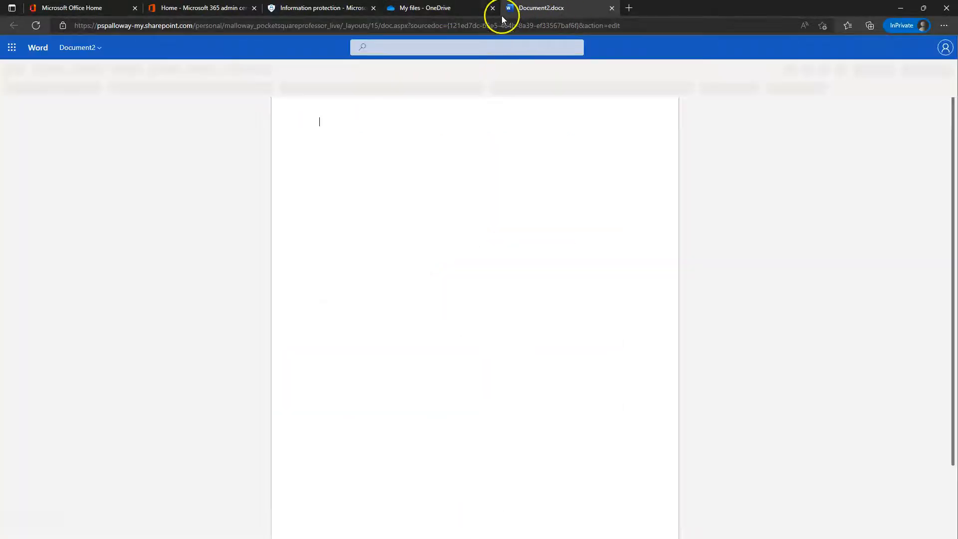
Step: Rename Document2.docx to 'Marketing Material' in the OneDrive file list
{"action": "left_click", "coordinate": [456, 8]}
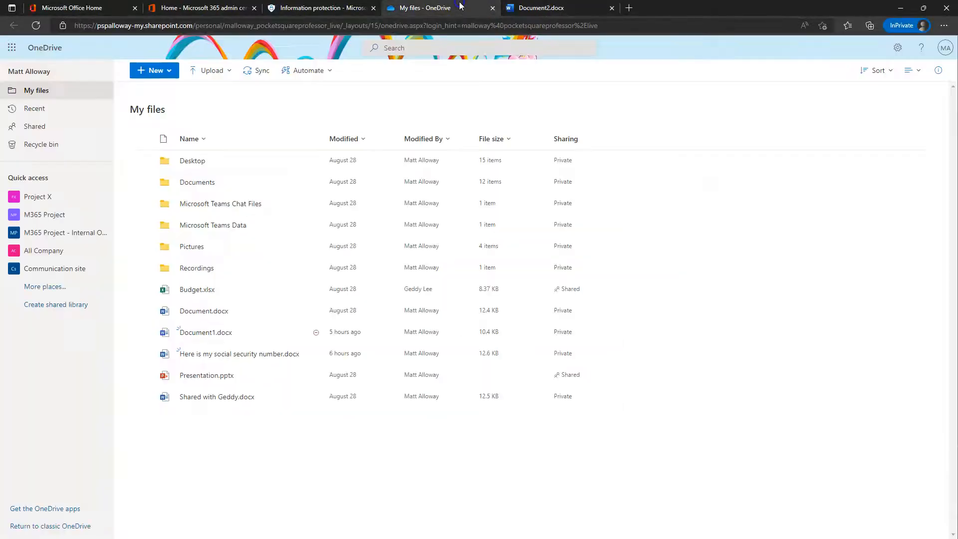
{"action": "left_click", "coordinate": [36, 25]}
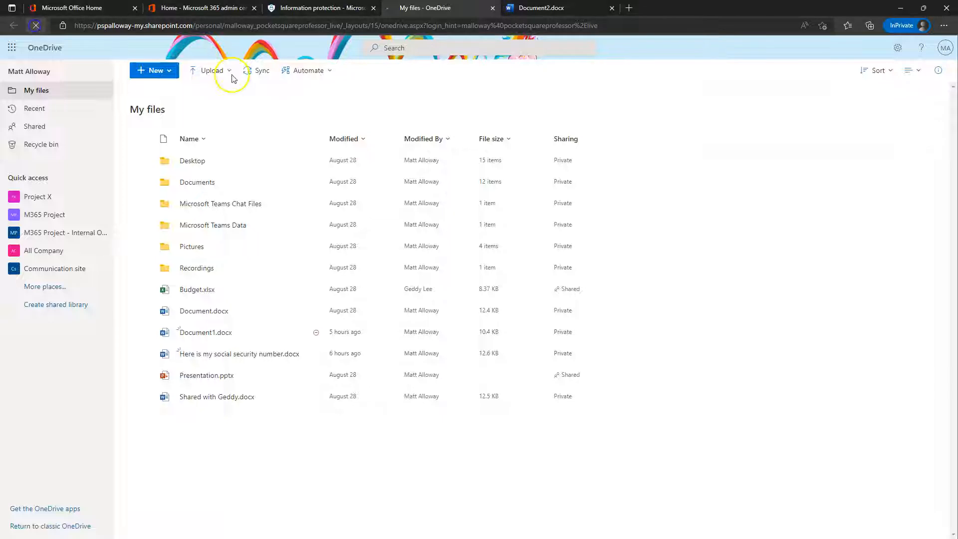
{"action": "left_click", "coordinate": [576, 6]}
{"action": "left_click", "coordinate": [429, 8]}
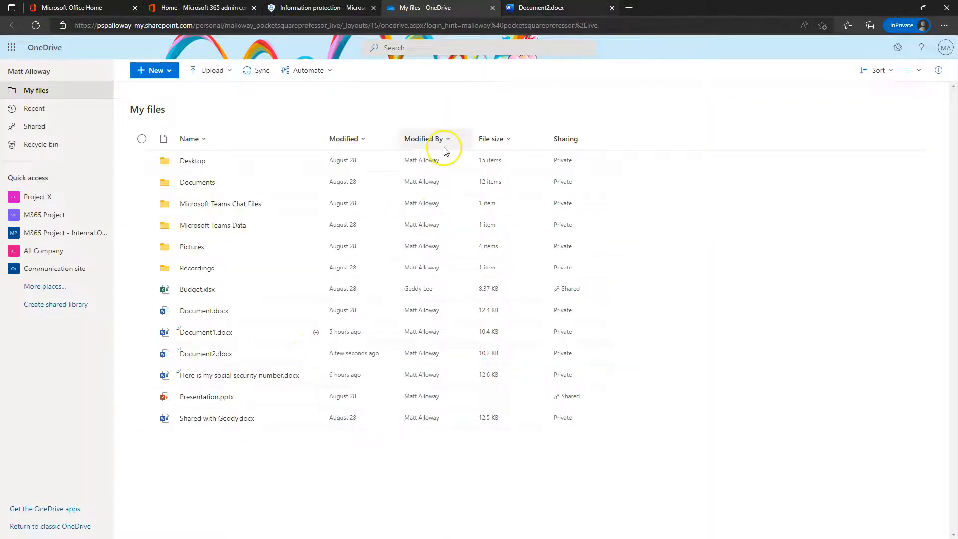
{"action": "left_click", "coordinate": [313, 354]}
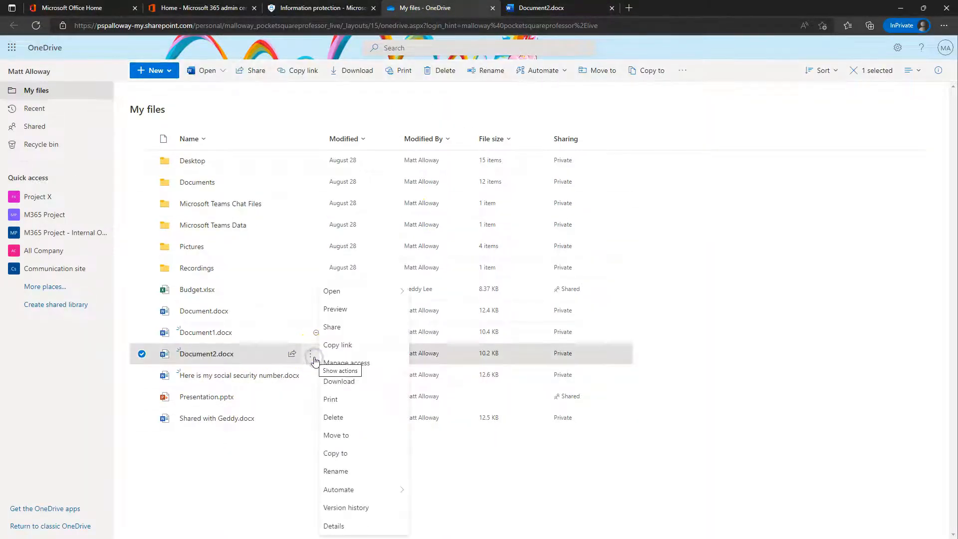
{"action": "mouse_move", "coordinate": [364, 296]}
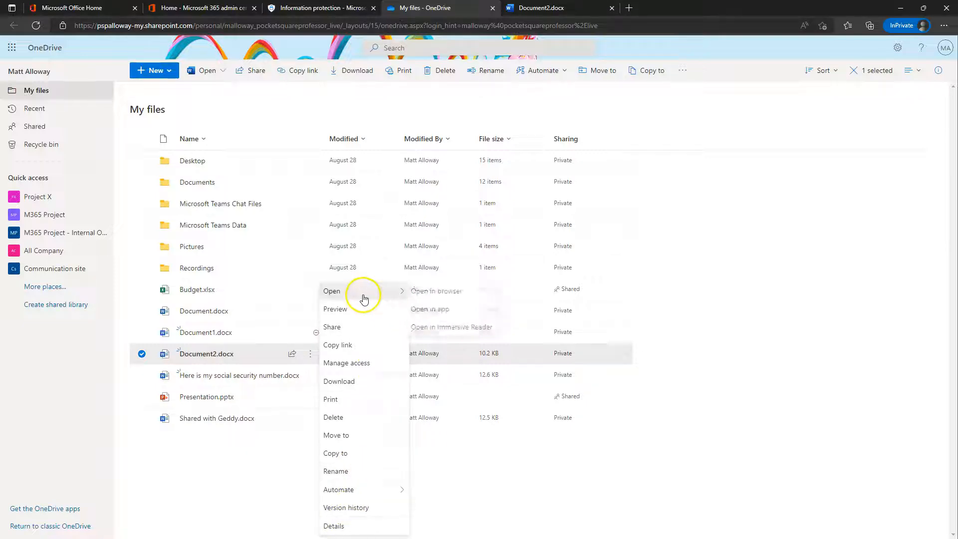
{"action": "left_click", "coordinate": [342, 471]}
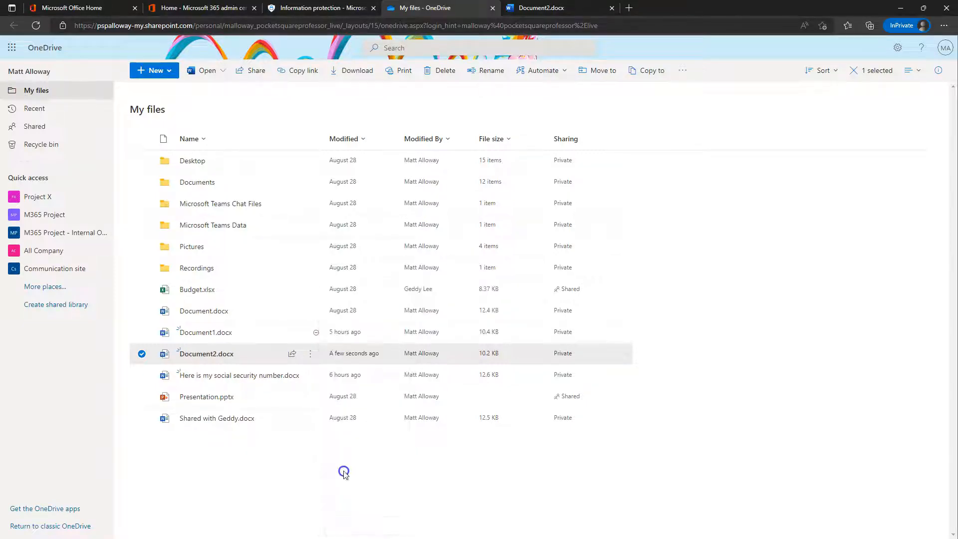
{"action": "type", "text": "Marketing"}
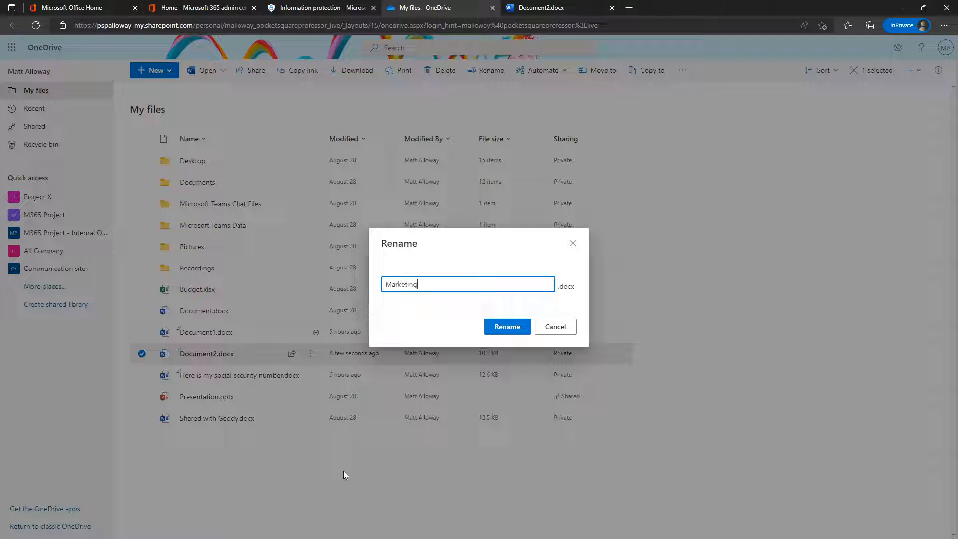
{"action": "type", "text": " Material"}
{"action": "key", "text": "Return"}
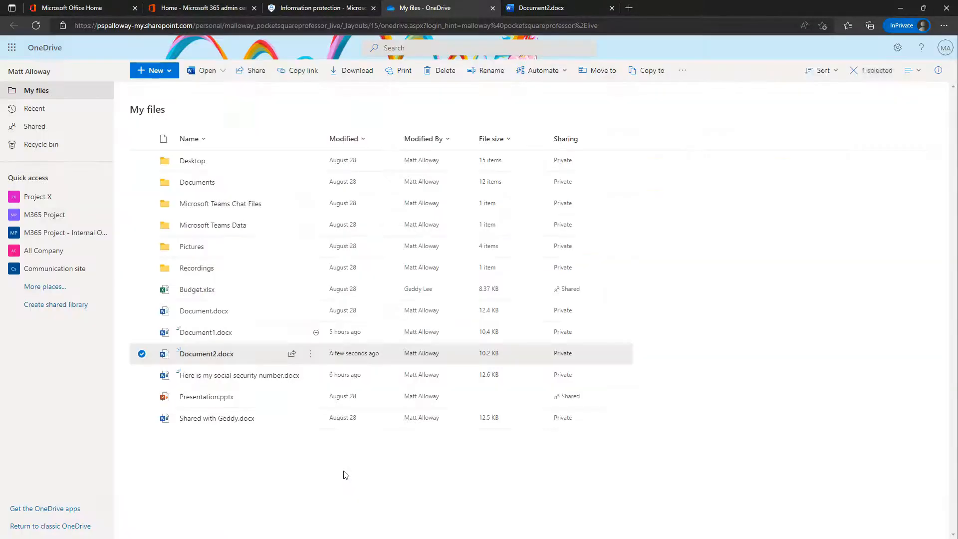
{"action": "left_click", "coordinate": [573, 7]}
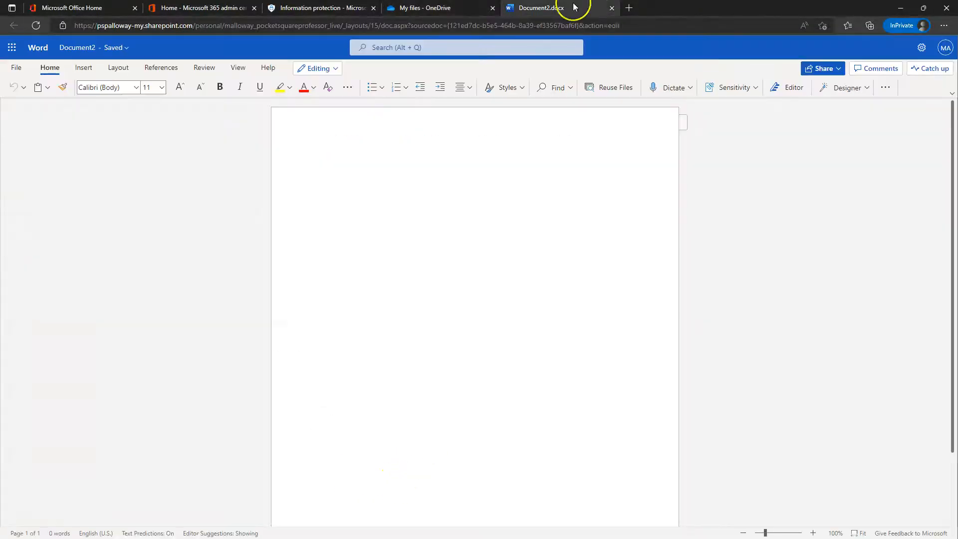
Step: Open Marketing Material.docx and type 'Here is the marketing material.', correcting the misspelling
{"action": "left_click", "coordinate": [611, 8]}
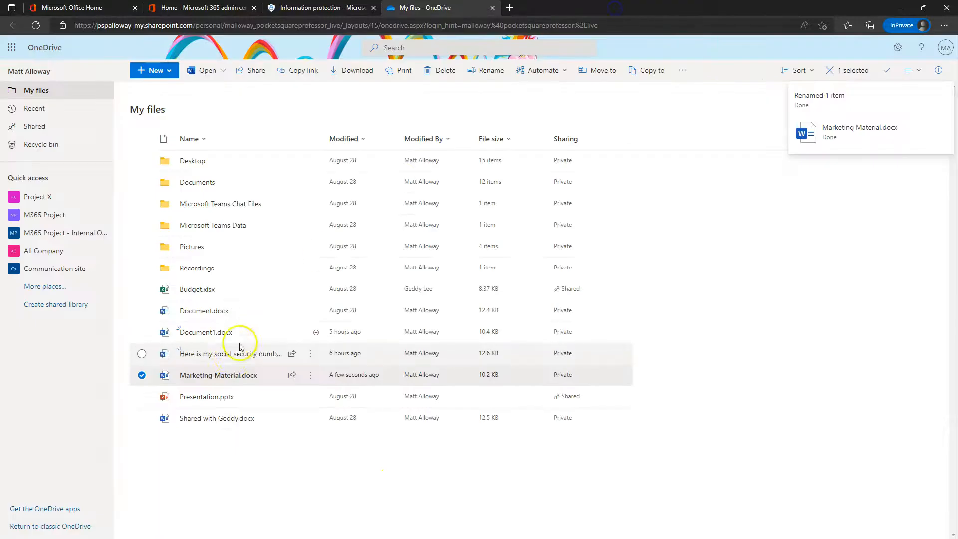
{"action": "left_click", "coordinate": [220, 375]}
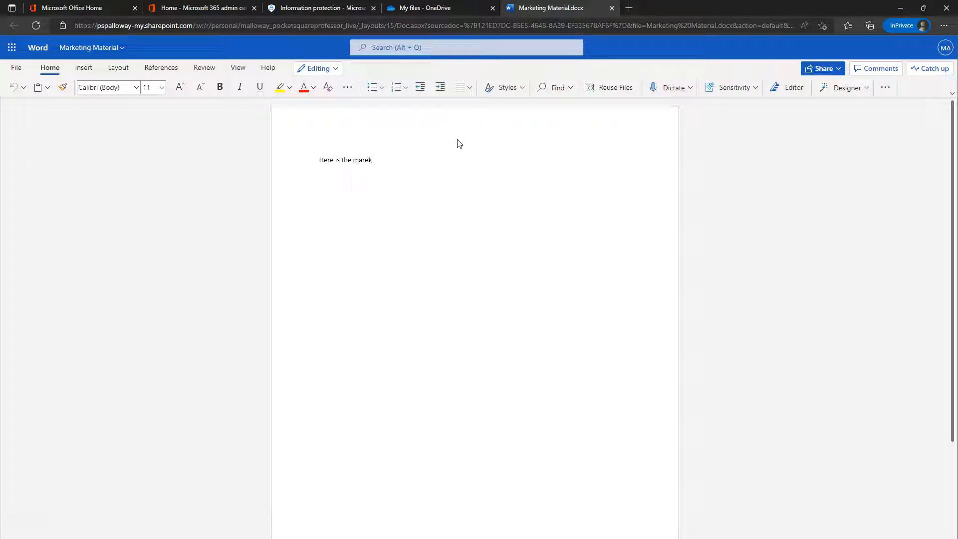
{"action": "type", "text": "Here is the marketing mat"}
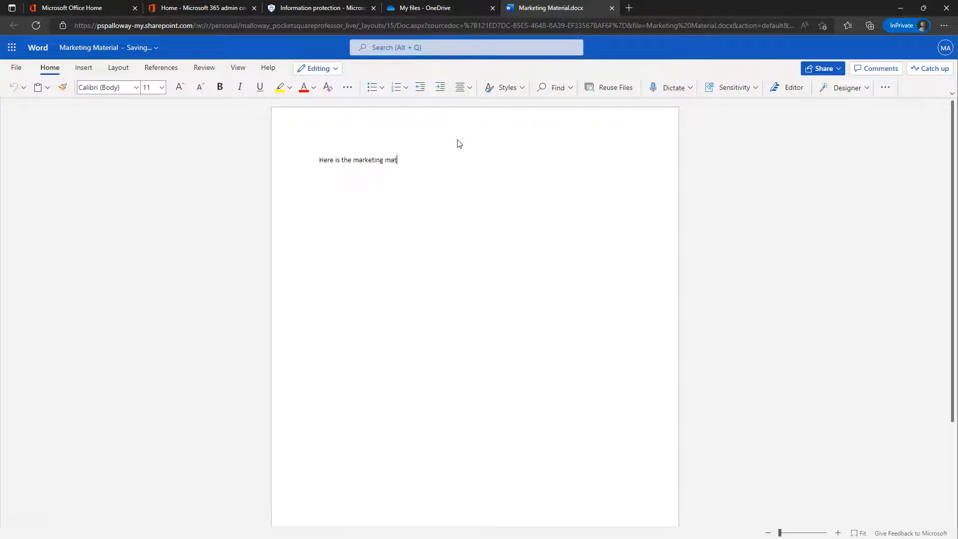
{"action": "type", "text": "ieral."}
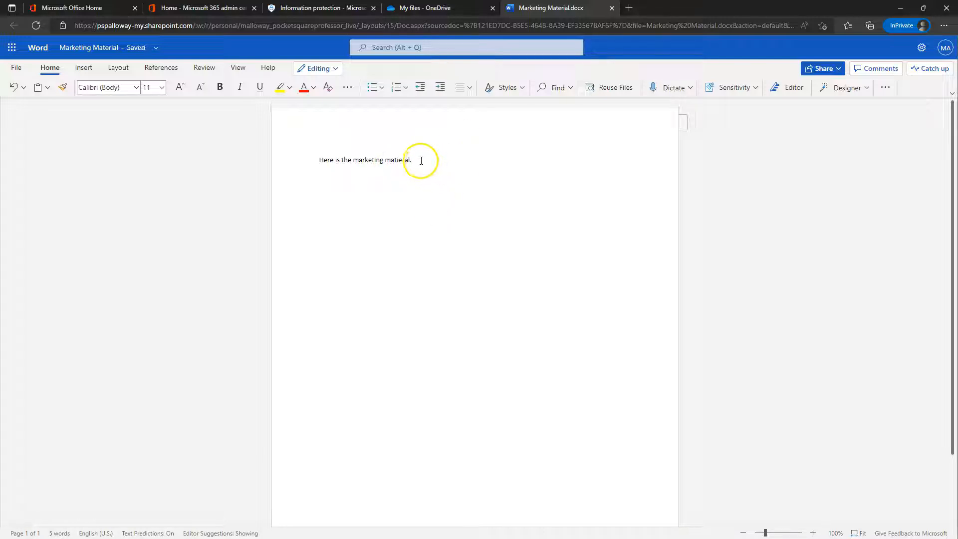
{"action": "right_click", "coordinate": [398, 160]}
{"action": "left_click", "coordinate": [339, 190]}
{"action": "left_click", "coordinate": [467, 169]}
{"action": "left_click", "coordinate": [508, 219]}
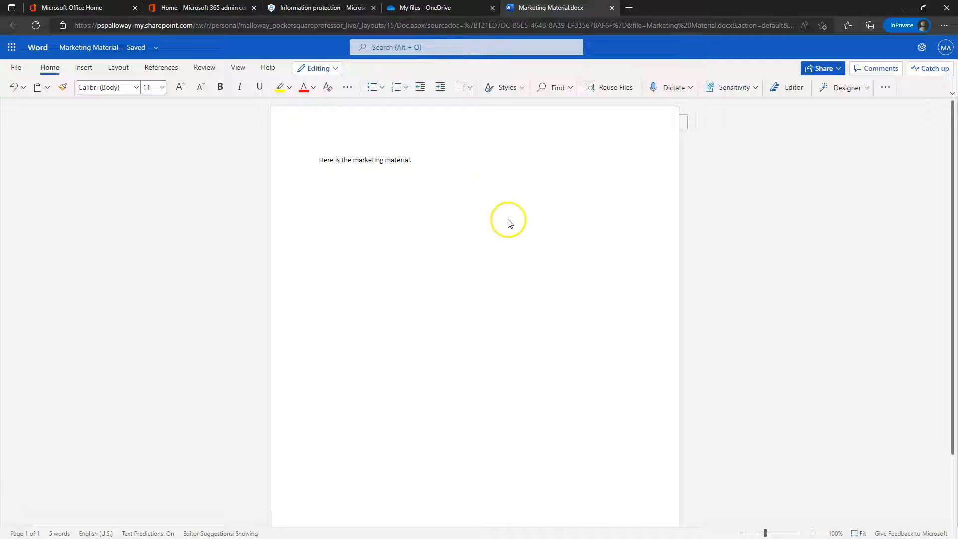
Step: Apply the Public sensitivity label to the document and confirm it shows as checked
{"action": "left_click", "coordinate": [733, 92]}
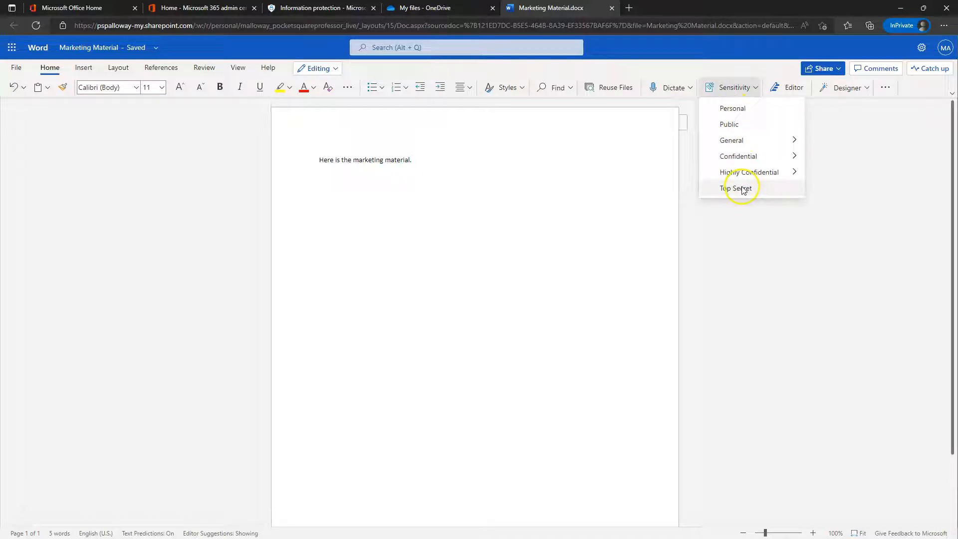
{"action": "mouse_move", "coordinate": [744, 173]}
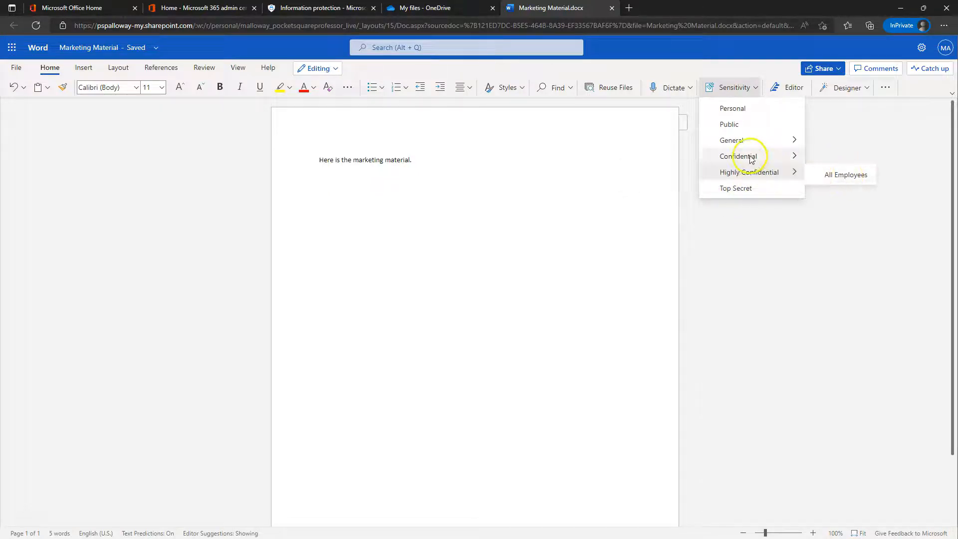
{"action": "mouse_move", "coordinate": [763, 156]}
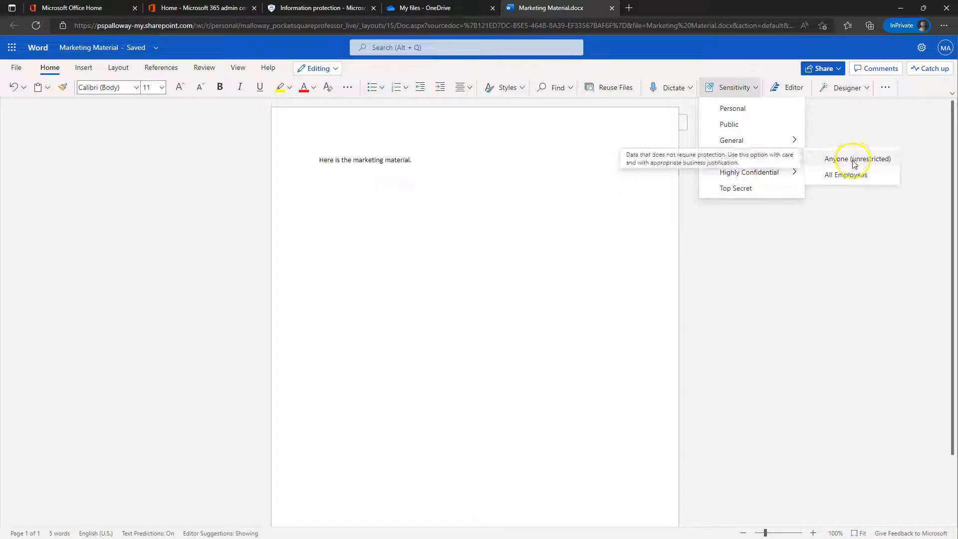
{"action": "mouse_move", "coordinate": [844, 148]}
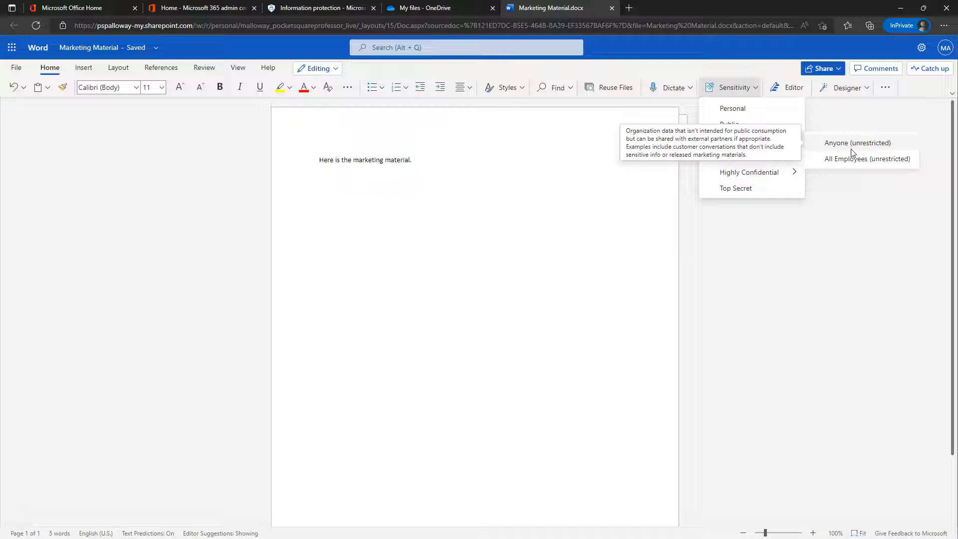
{"action": "mouse_move", "coordinate": [744, 126]}
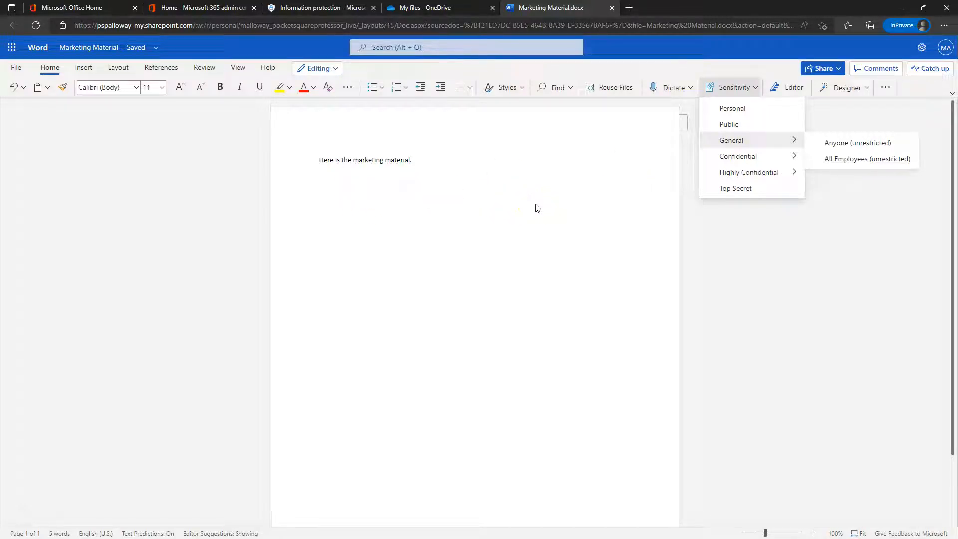
{"action": "left_click", "coordinate": [745, 129]}
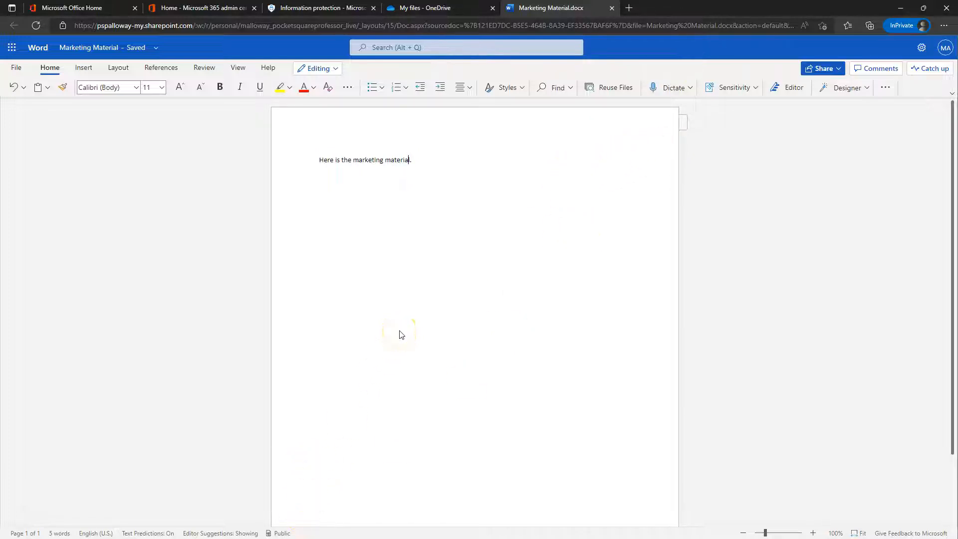
{"action": "mouse_move", "coordinate": [281, 534]}
{"action": "left_click", "coordinate": [713, 89]}
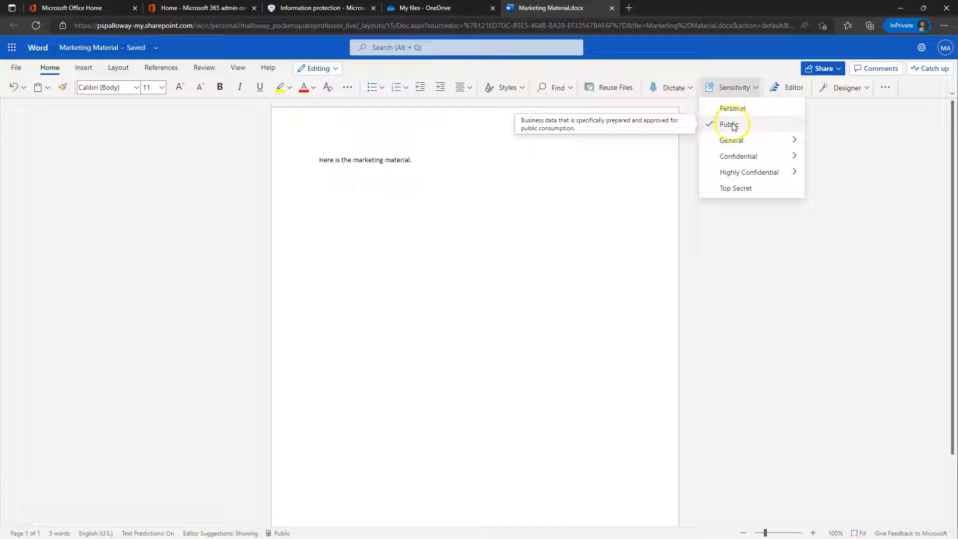
{"action": "left_click", "coordinate": [729, 308]}
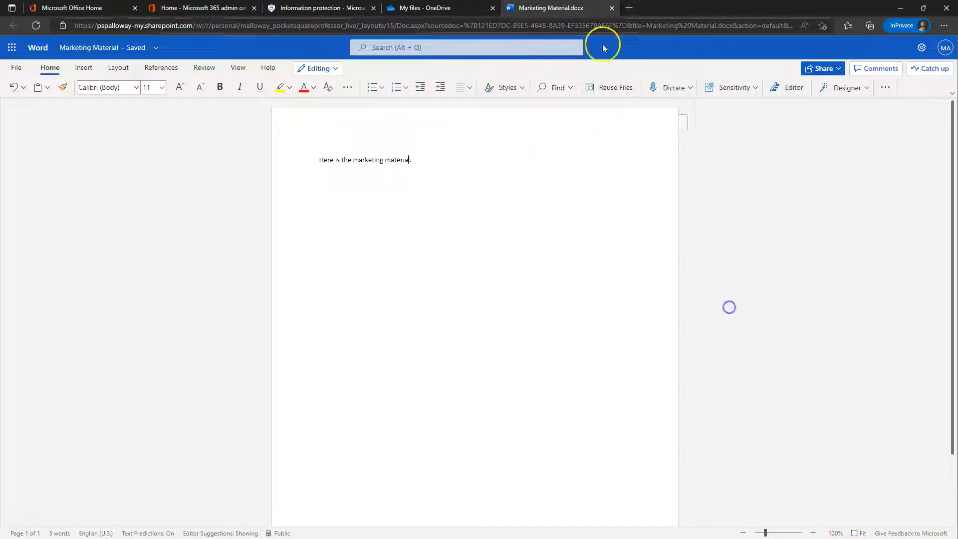
Step: Close Marketing Material.docx, reopen and close it again, then show OneDrive's New file options
{"action": "left_click", "coordinate": [611, 8]}
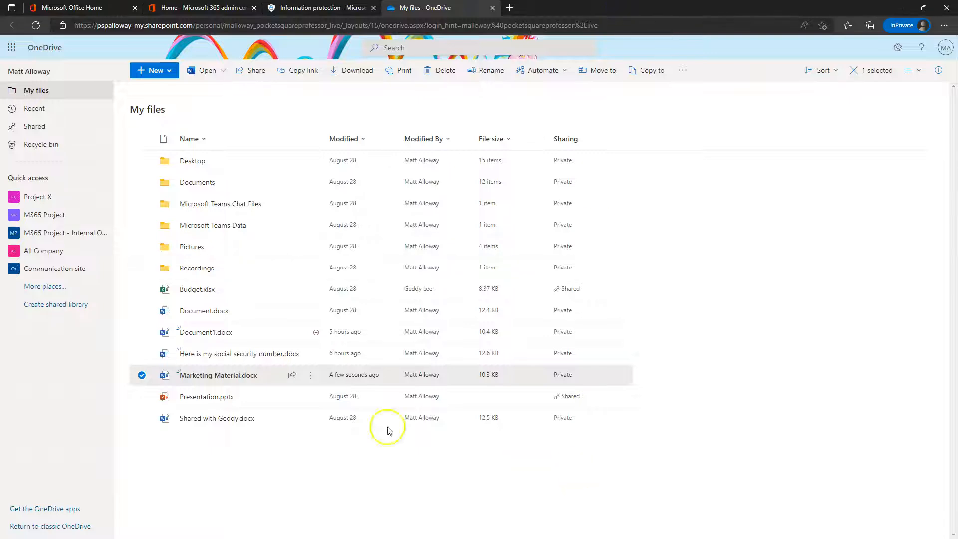
{"action": "left_click", "coordinate": [194, 376]}
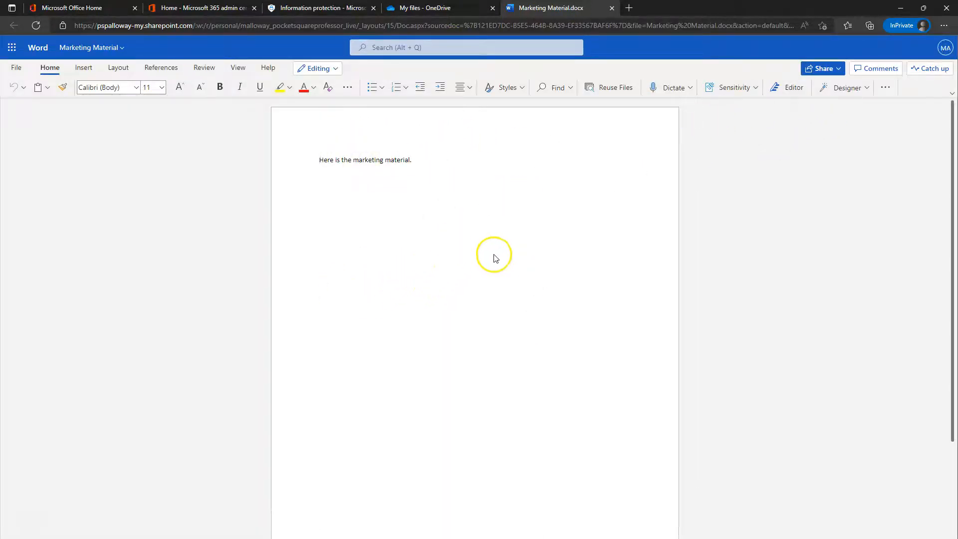
{"action": "left_click", "coordinate": [611, 8]}
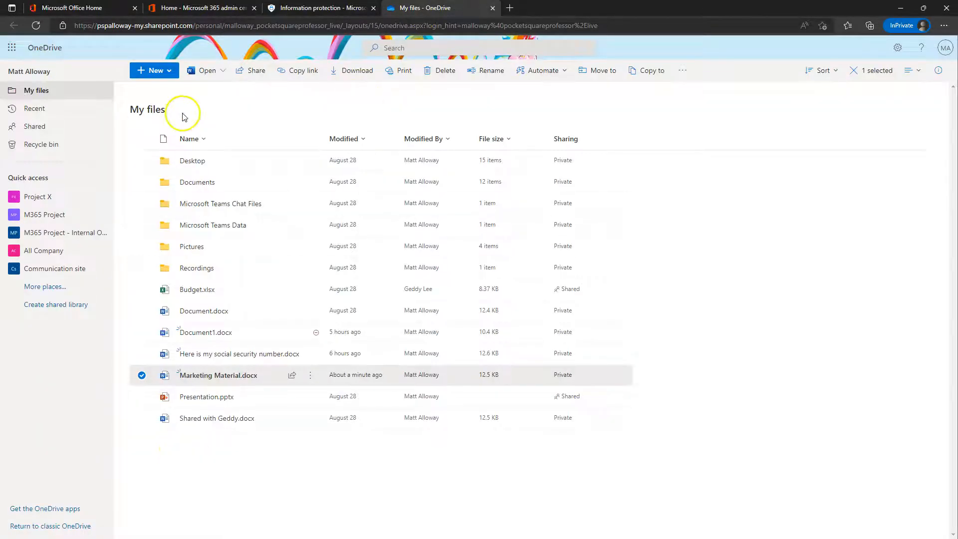
{"action": "left_click", "coordinate": [171, 74]}
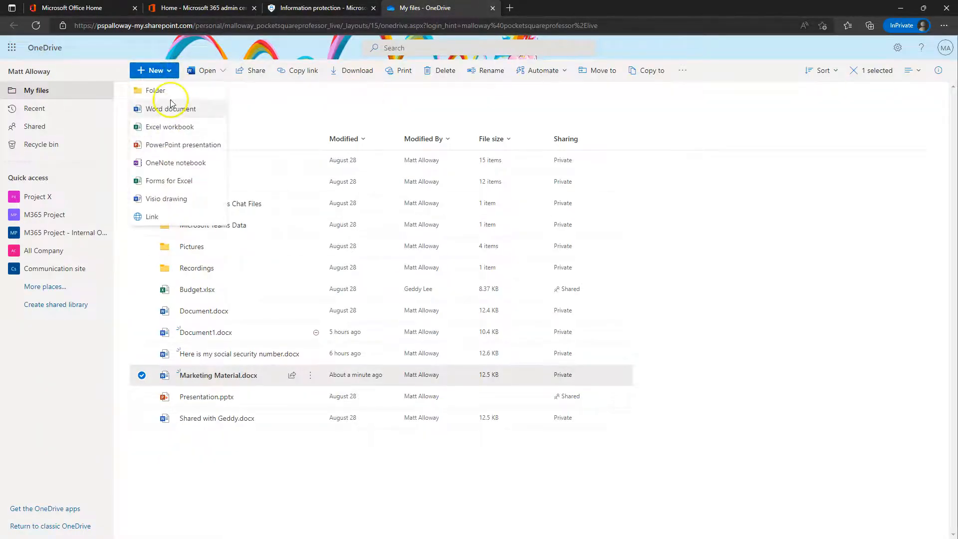
Step: Create a new Excel workbook, rename Book.xlsx to 'Secret Budget for IT', and open it
{"action": "left_click", "coordinate": [166, 128]}
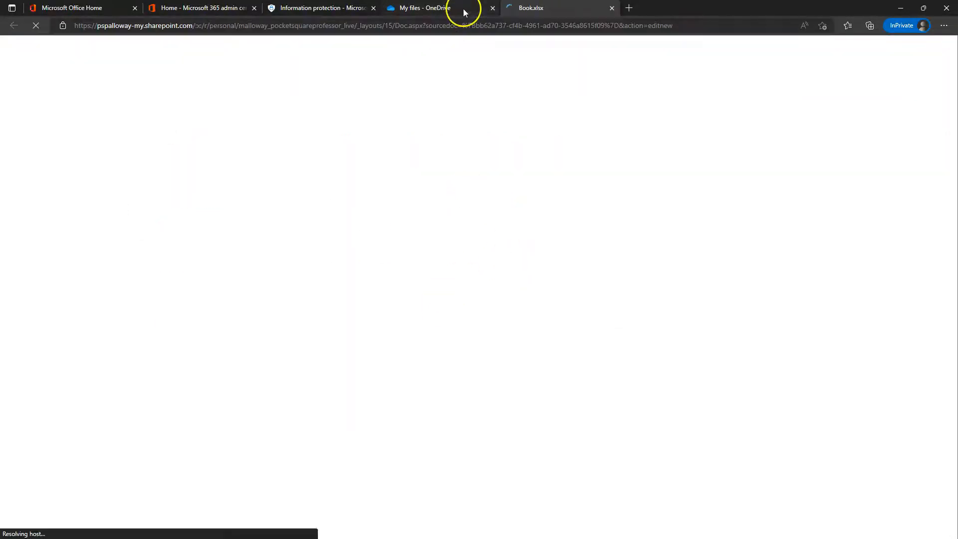
{"action": "left_click", "coordinate": [464, 10]}
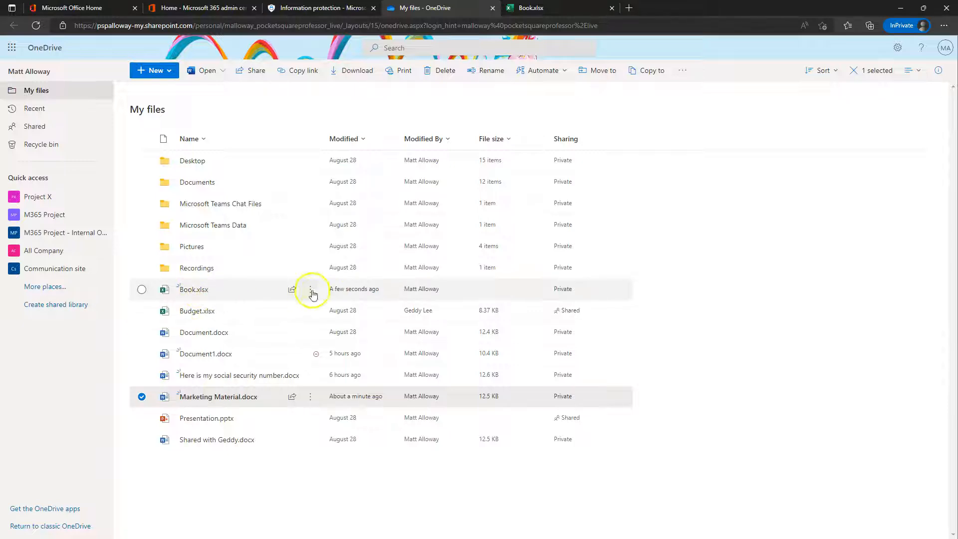
{"action": "left_click", "coordinate": [311, 293]}
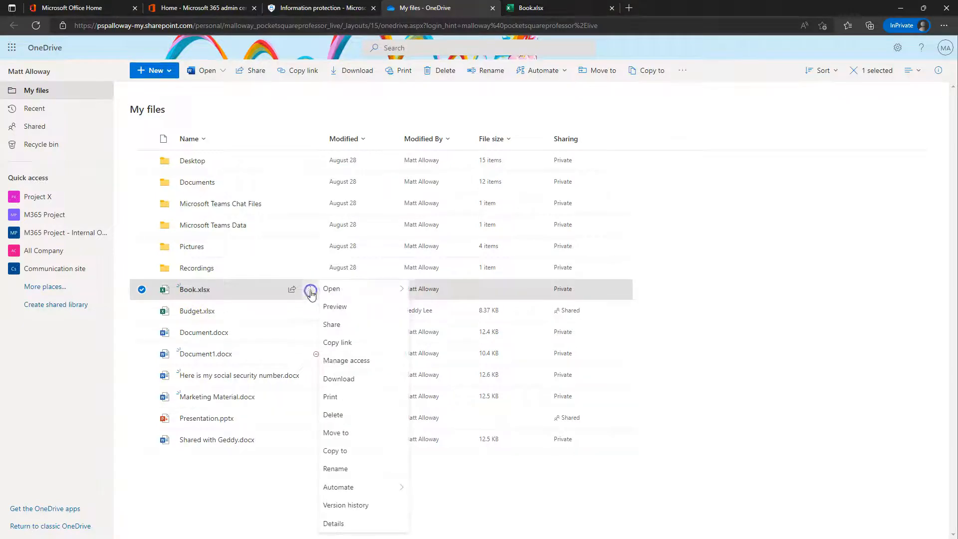
{"action": "left_click", "coordinate": [355, 468]}
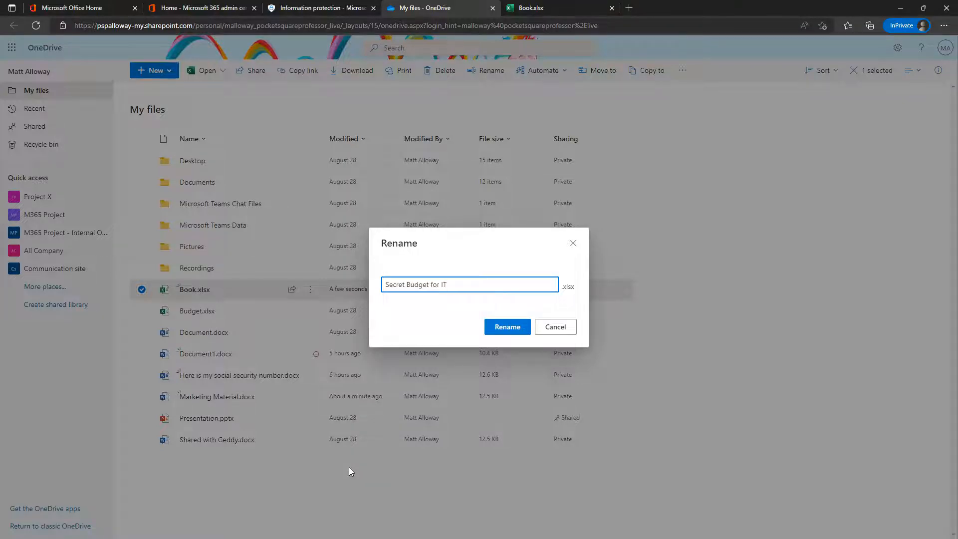
{"action": "key", "text": "Return"}
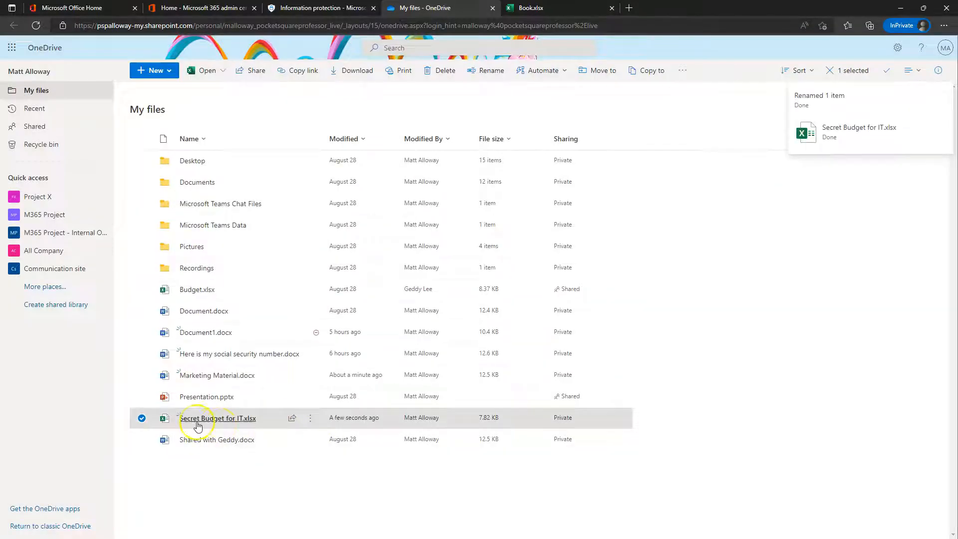
{"action": "left_click", "coordinate": [611, 10]}
{"action": "left_click", "coordinate": [222, 419]}
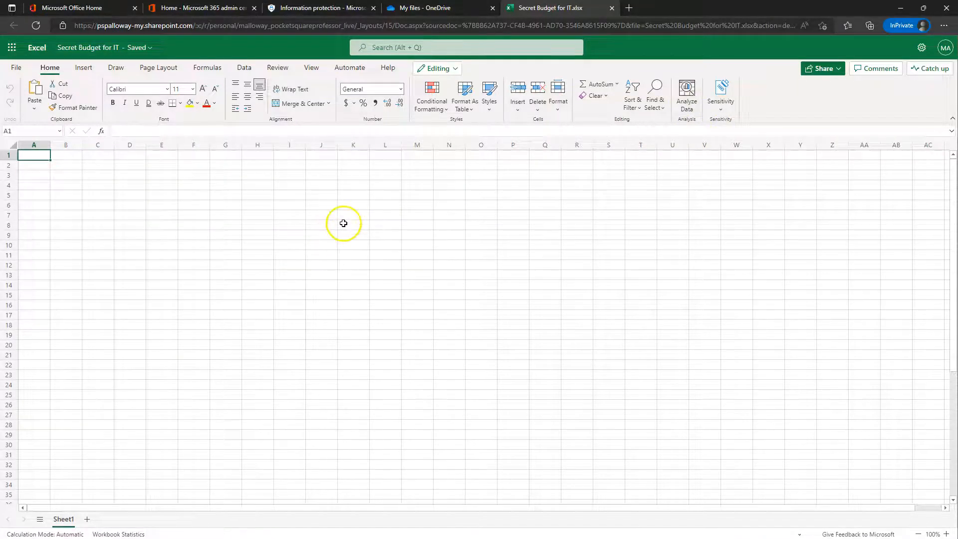
Step: Apply the Highly Confidential\All Employees sensitivity label to the workbook
{"action": "left_click", "coordinate": [719, 110]}
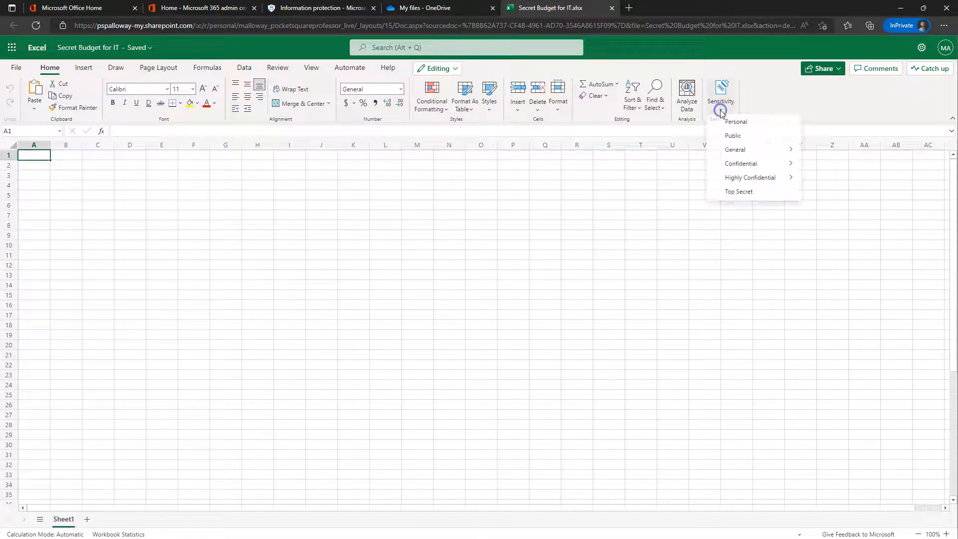
{"action": "mouse_move", "coordinate": [745, 179]}
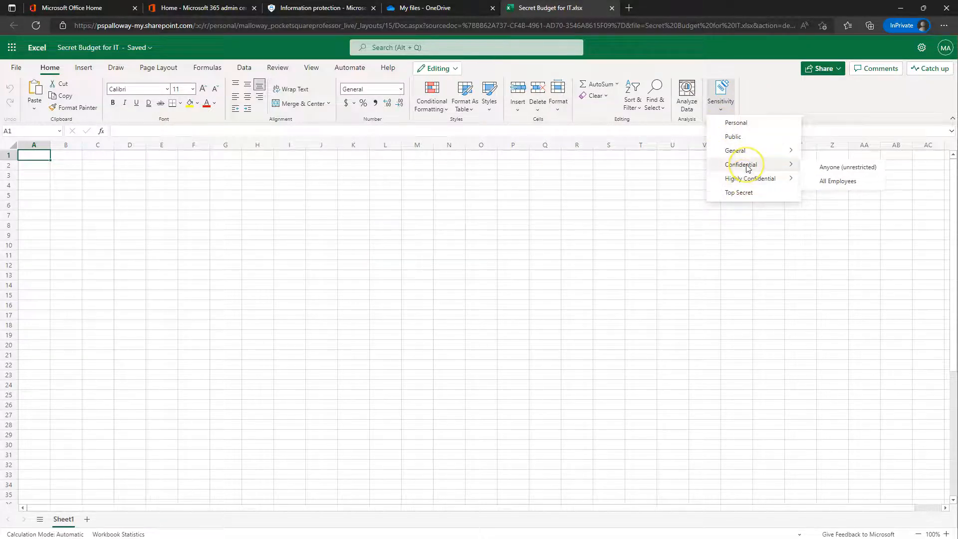
{"action": "left_click", "coordinate": [752, 181]}
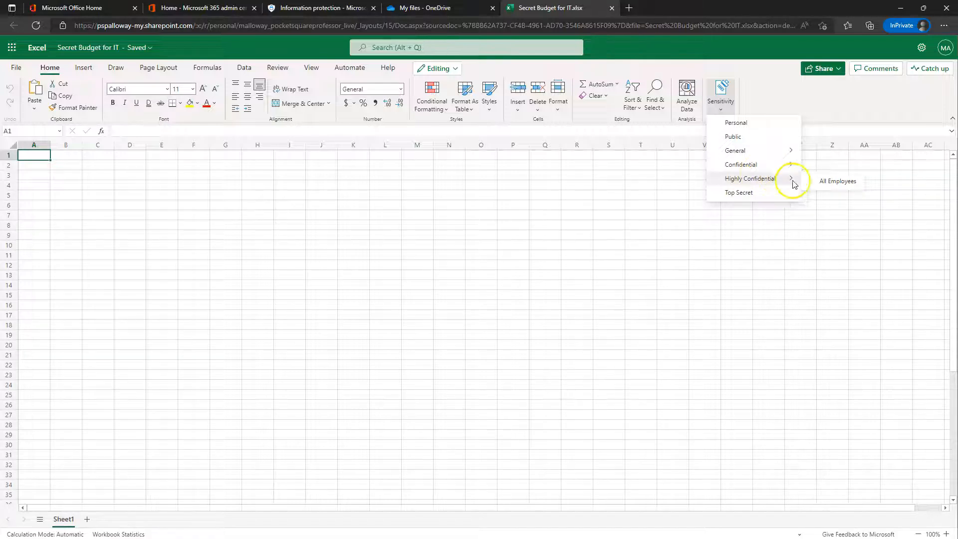
{"action": "left_click", "coordinate": [838, 183]}
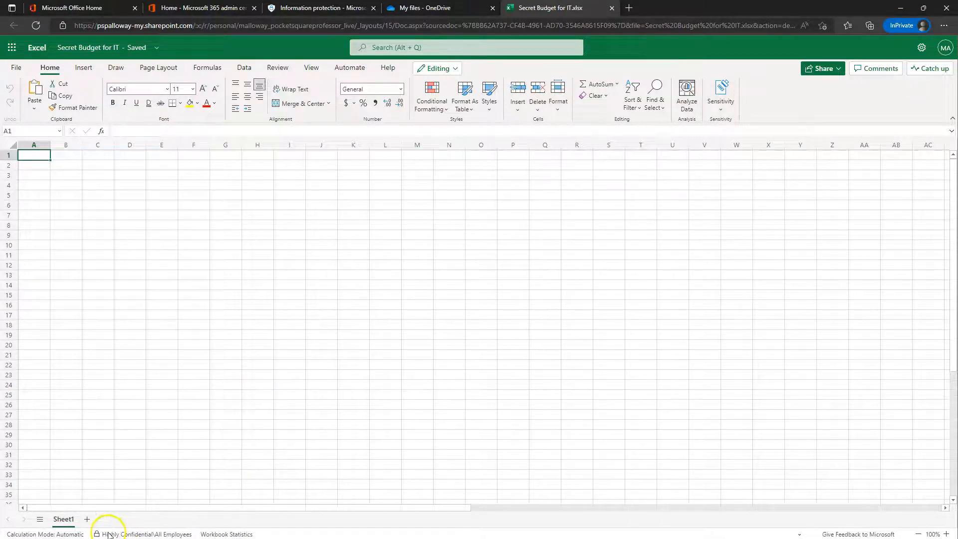
{"action": "scroll", "coordinate": [547, 271], "scroll_direction": "down", "scroll_amount": 15}
{"action": "scroll", "coordinate": [548, 275], "scroll_direction": "up", "scroll_amount": 15}
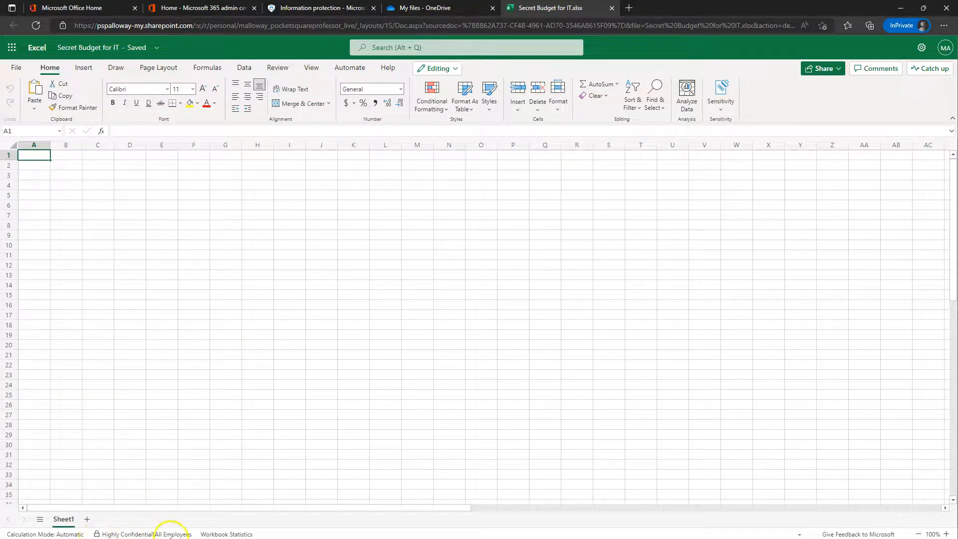
Step: Verify the label in the status bar and compare it with Purview's Labels list, including General's sub-labels
{"action": "mouse_move", "coordinate": [173, 536]}
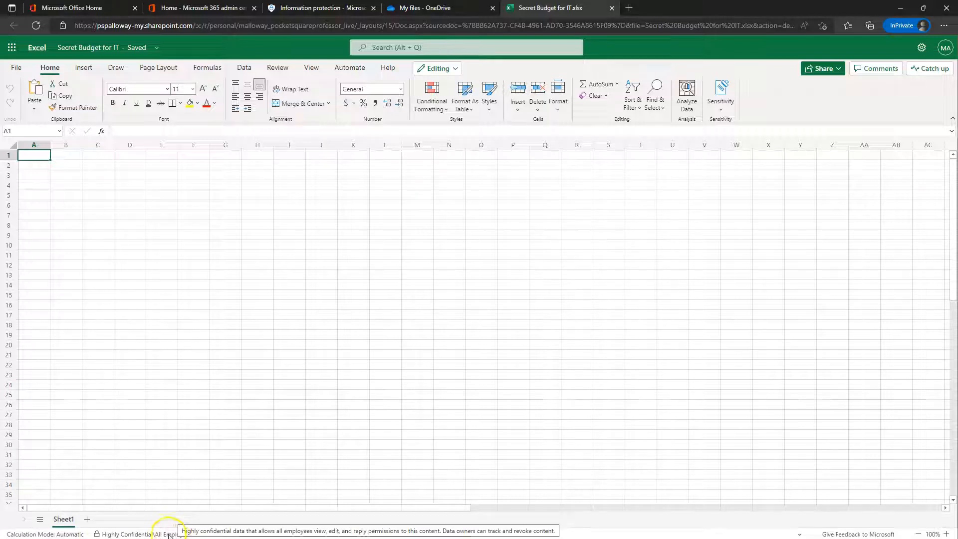
{"action": "left_click", "coordinate": [722, 111]}
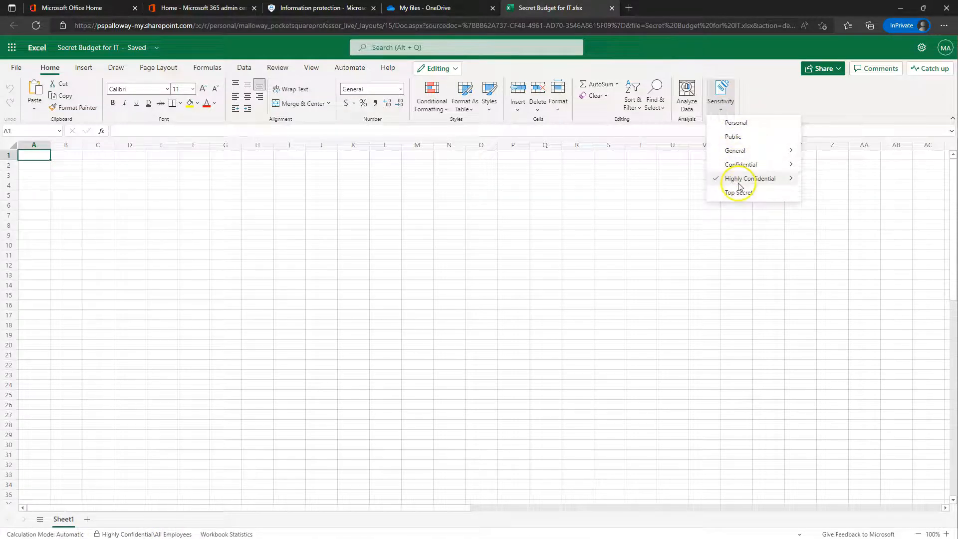
{"action": "mouse_move", "coordinate": [745, 155]}
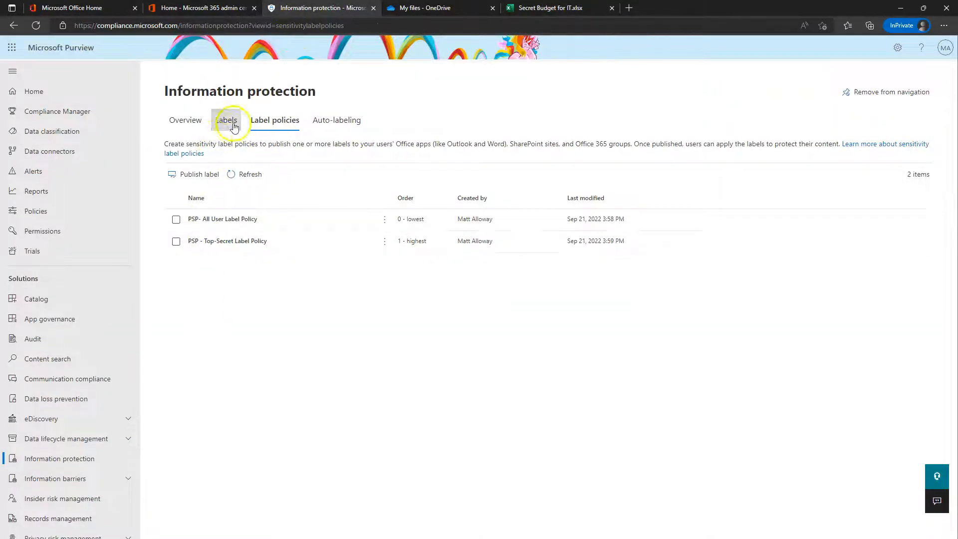
{"action": "left_click", "coordinate": [233, 123]}
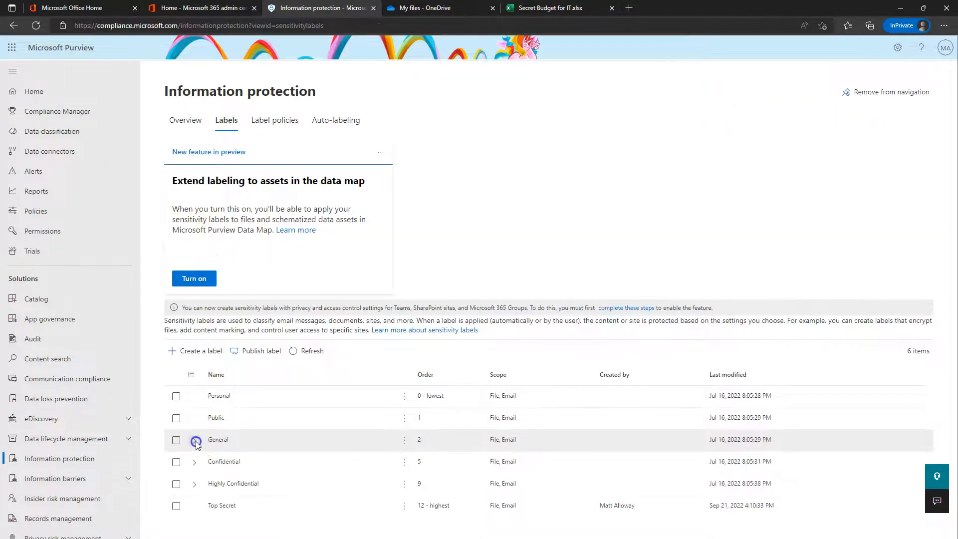
{"action": "left_click", "coordinate": [195, 440]}
{"action": "scroll", "coordinate": [200, 442], "scroll_direction": "down", "scroll_amount": 1}
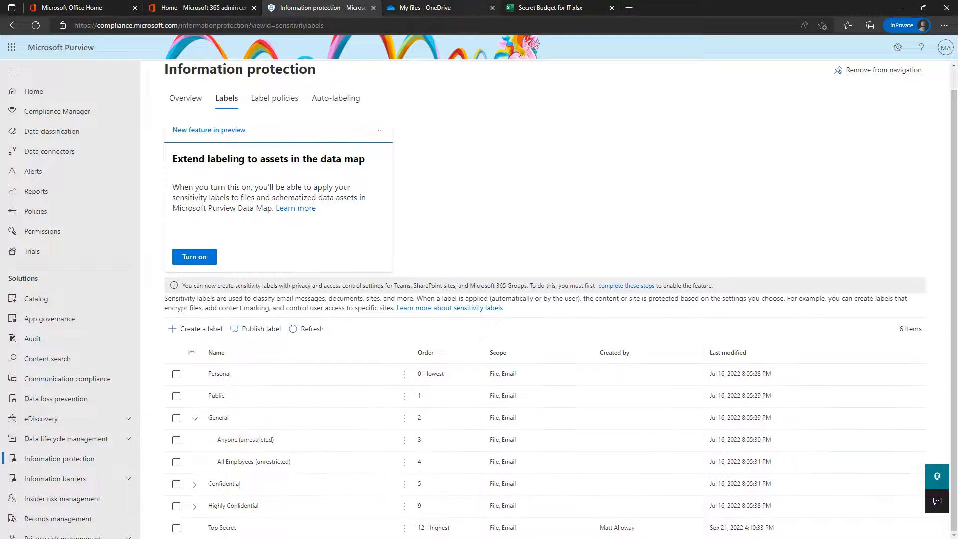
{"action": "left_click", "coordinate": [529, 7]}
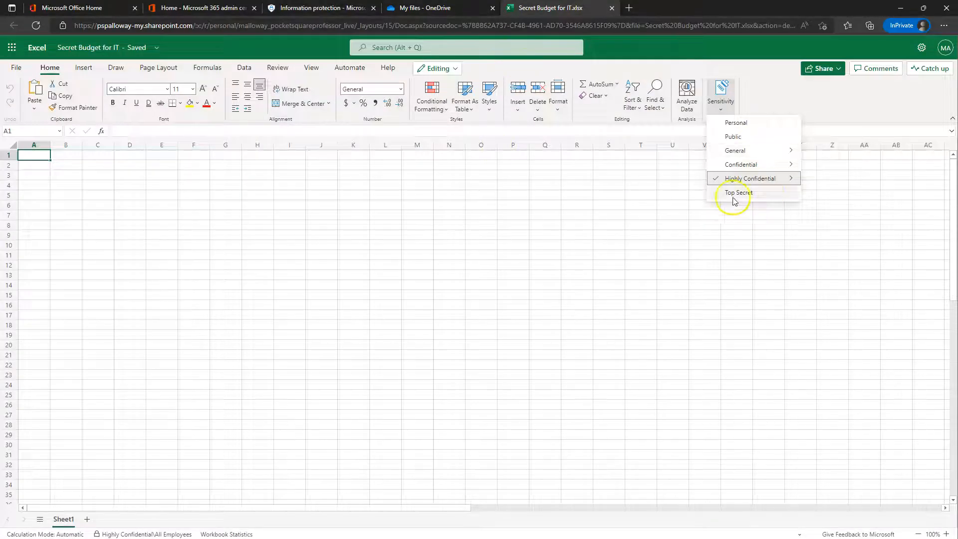
{"action": "left_click", "coordinate": [768, 77]}
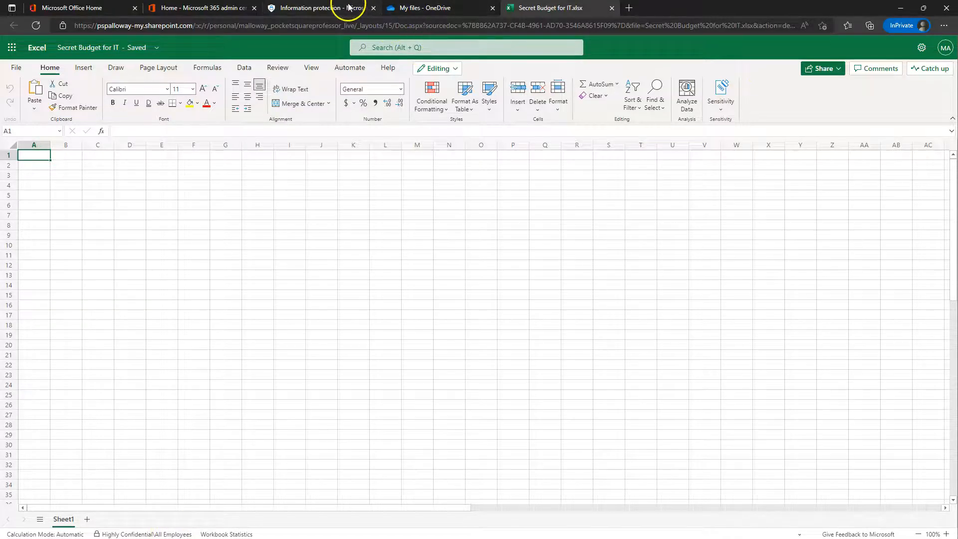
Step: Close the workbook, browse the empty General folder in M365 Project, and launch Teams
{"action": "left_click", "coordinate": [612, 9]}
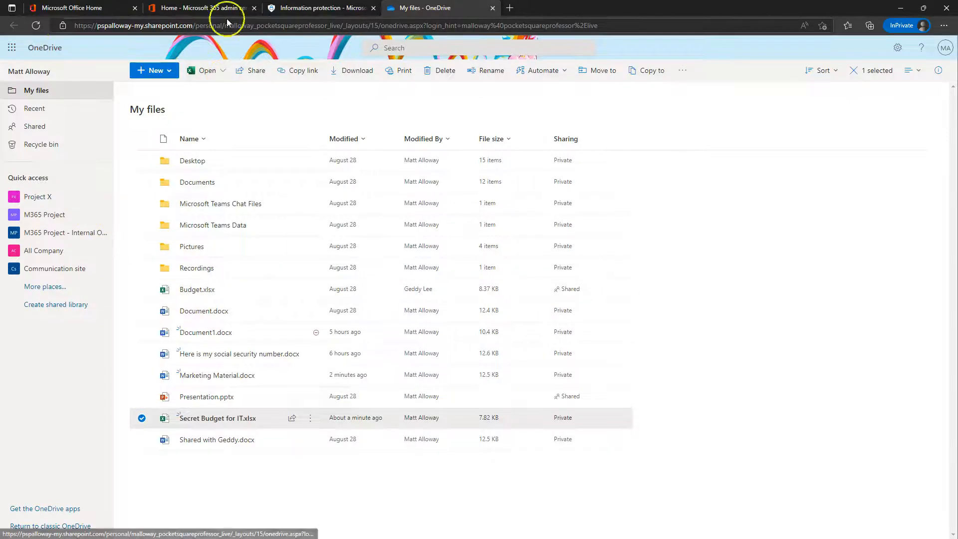
{"action": "left_click", "coordinate": [49, 215]}
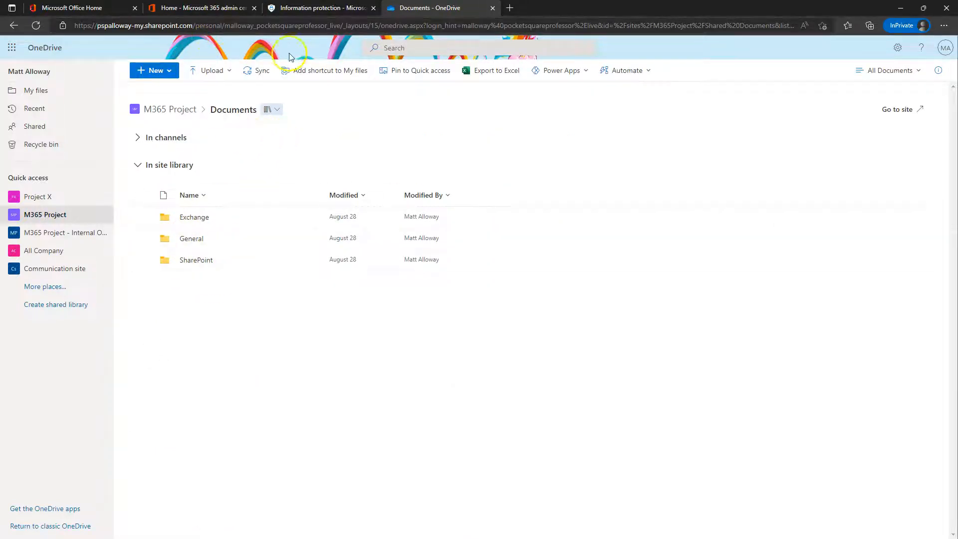
{"action": "left_click", "coordinate": [192, 240]}
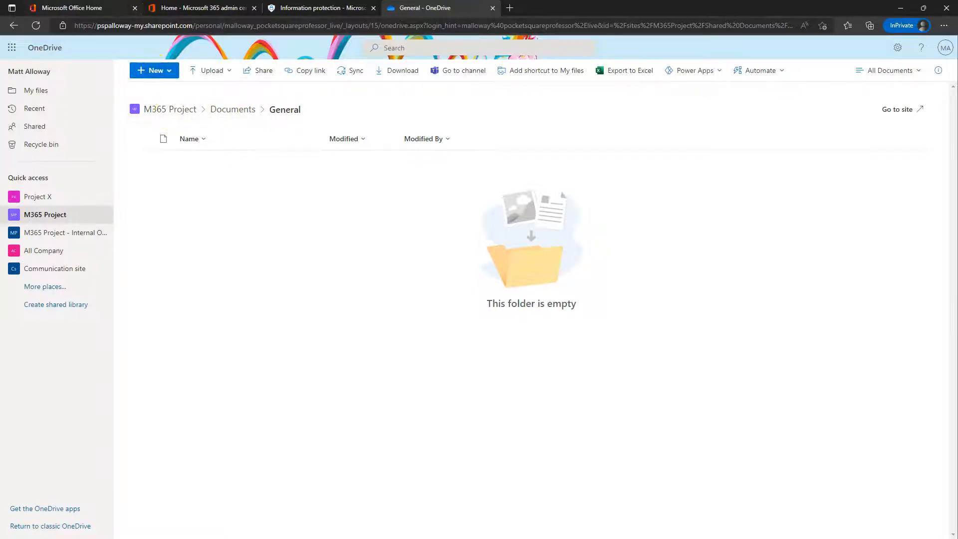
{"action": "left_click", "coordinate": [102, 7]}
{"action": "left_click", "coordinate": [16, 184]}
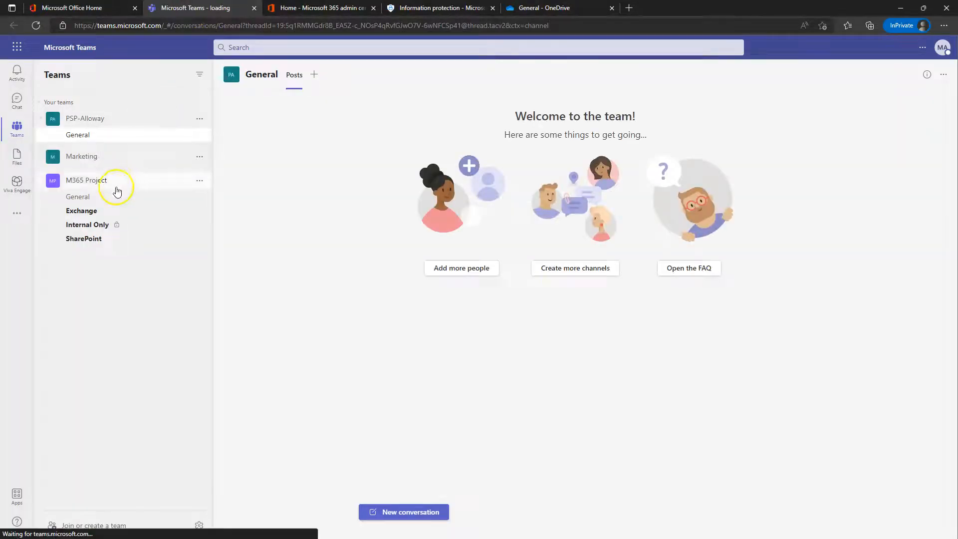
Step: Open the M365 Project General channel's Files tab in SharePoint
{"action": "left_click", "coordinate": [84, 199]}
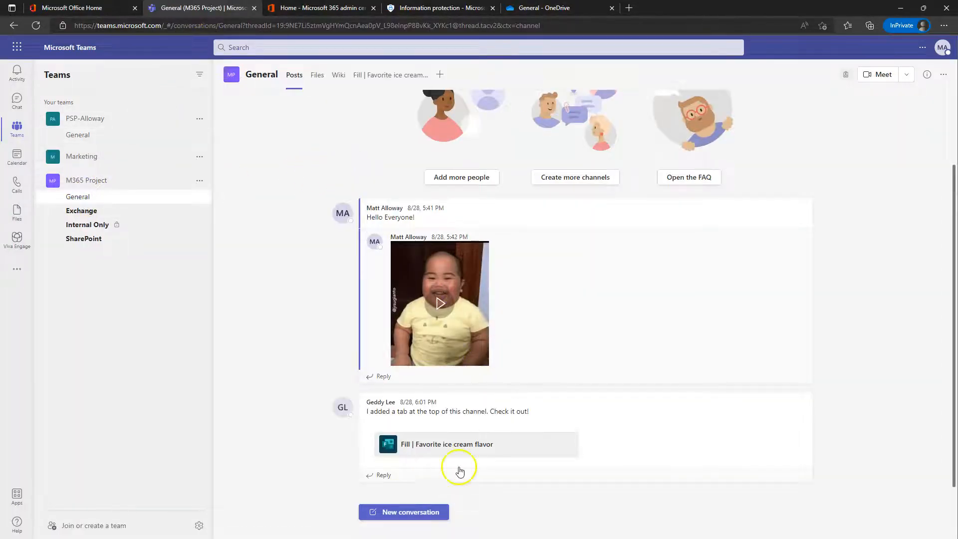
{"action": "left_click", "coordinate": [321, 78]}
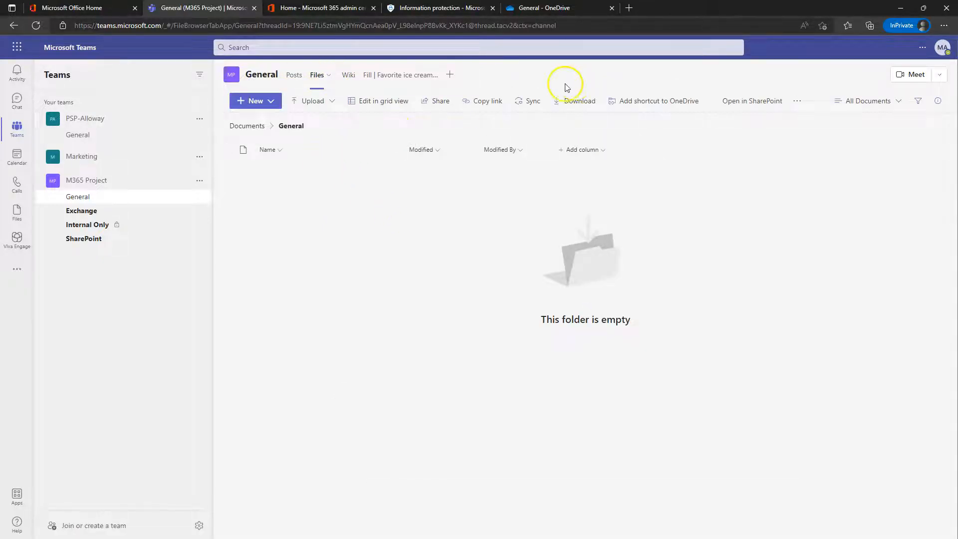
{"action": "left_click", "coordinate": [756, 101]}
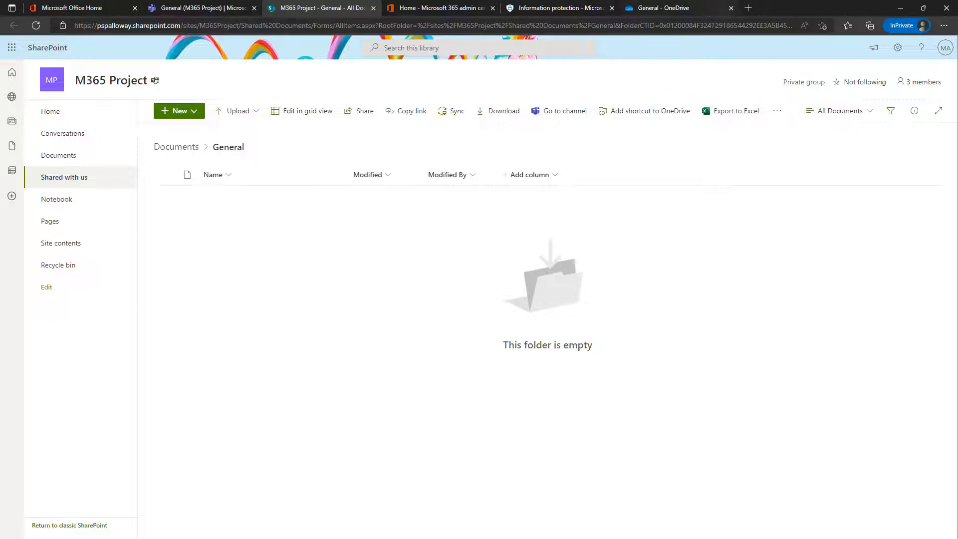
Step: Close the OneDrive tab, create a new Word document in General, and reload the library
{"action": "left_click", "coordinate": [668, 8]}
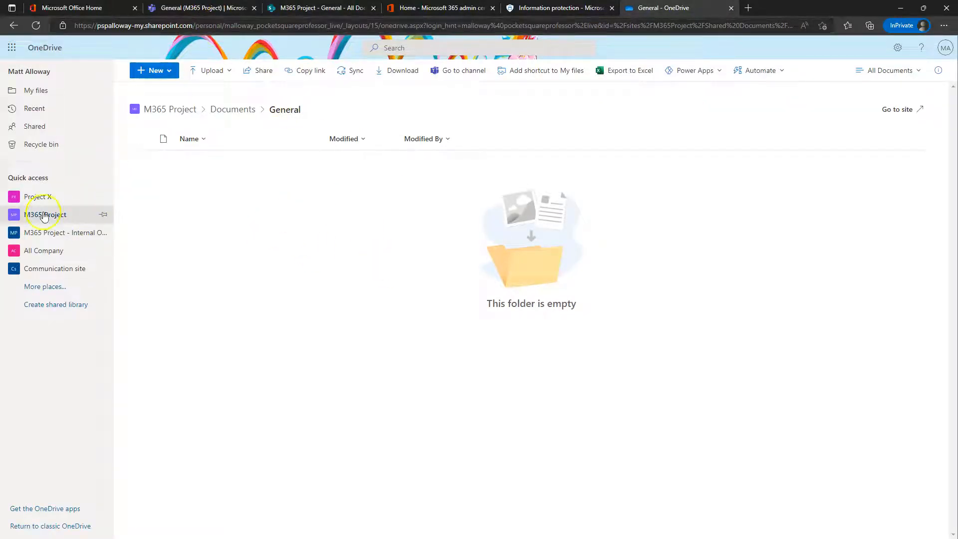
{"action": "left_click", "coordinate": [731, 8]}
{"action": "left_click", "coordinate": [310, 7]}
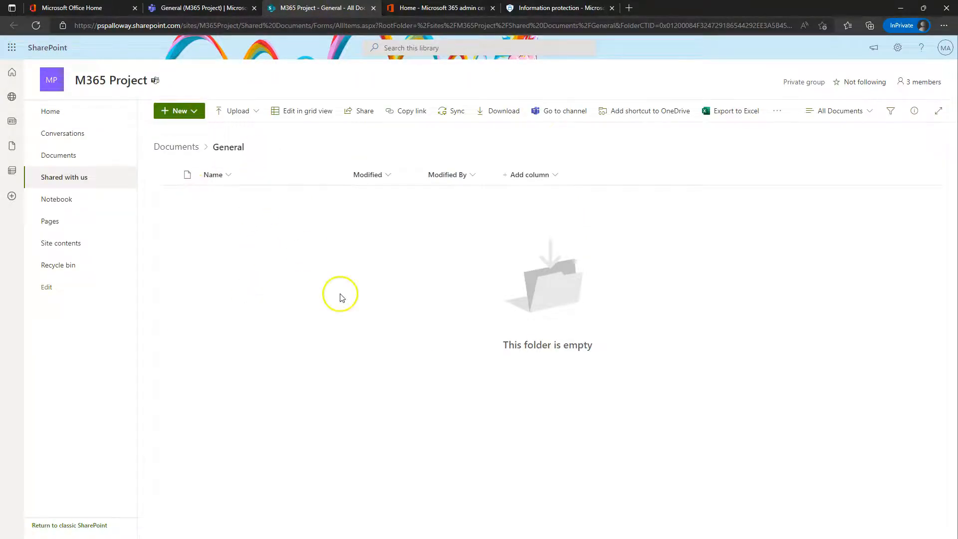
{"action": "left_click", "coordinate": [197, 113]}
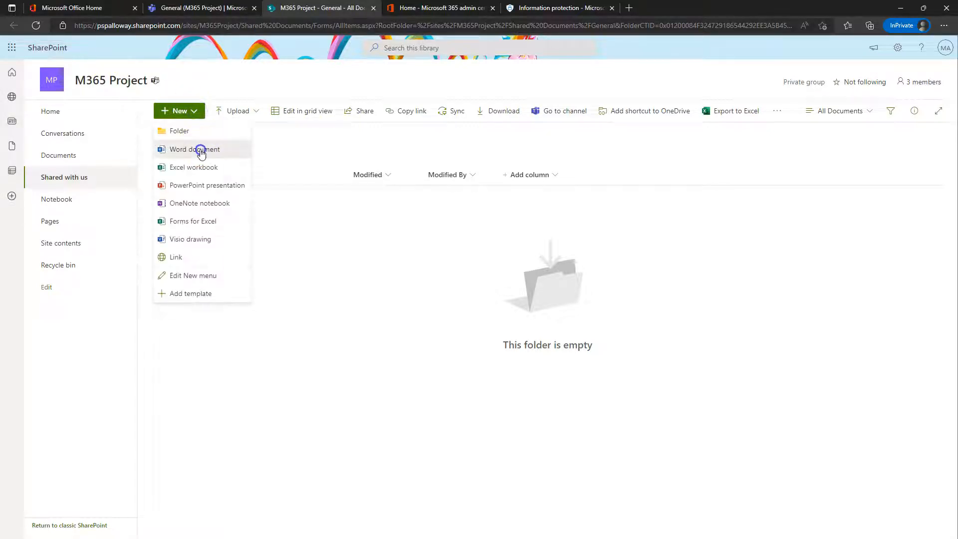
{"action": "left_click", "coordinate": [201, 150]}
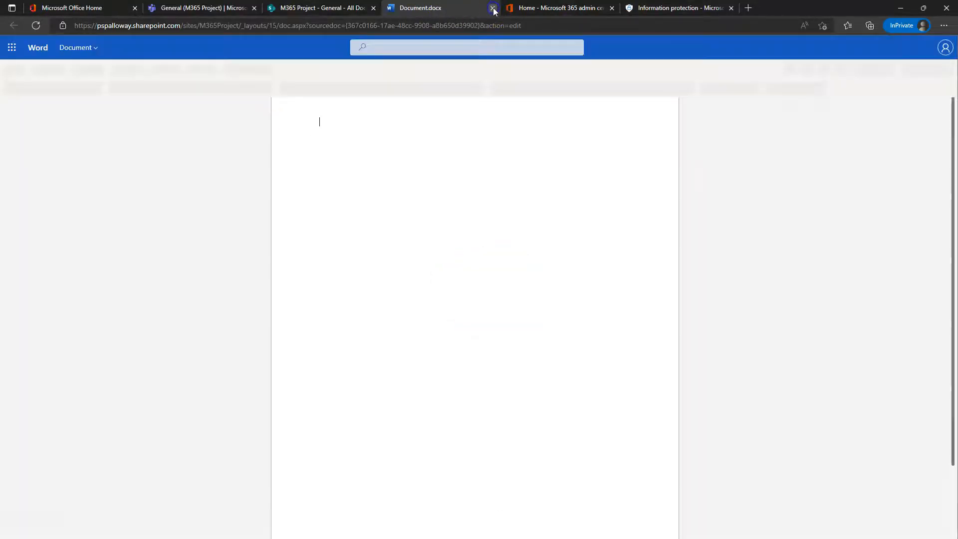
{"action": "left_click", "coordinate": [493, 8]}
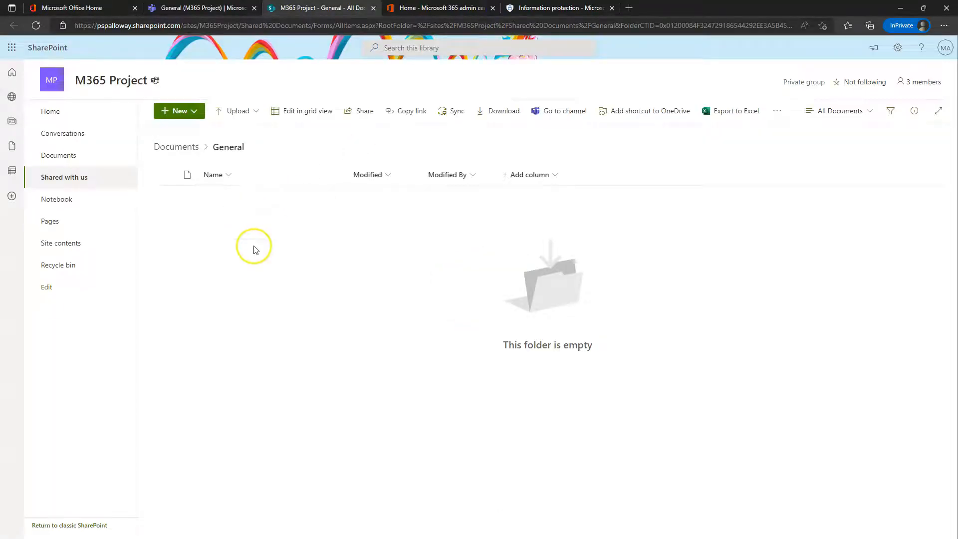
{"action": "left_click", "coordinate": [36, 25]}
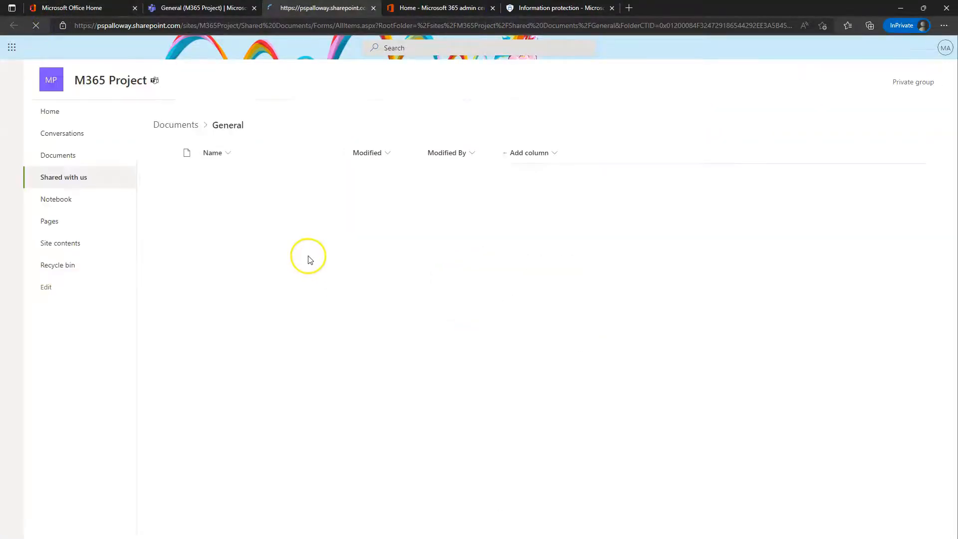
Step: Rename Document.docx to Project Plan and open it in Word for the web
{"action": "left_click", "coordinate": [334, 195]}
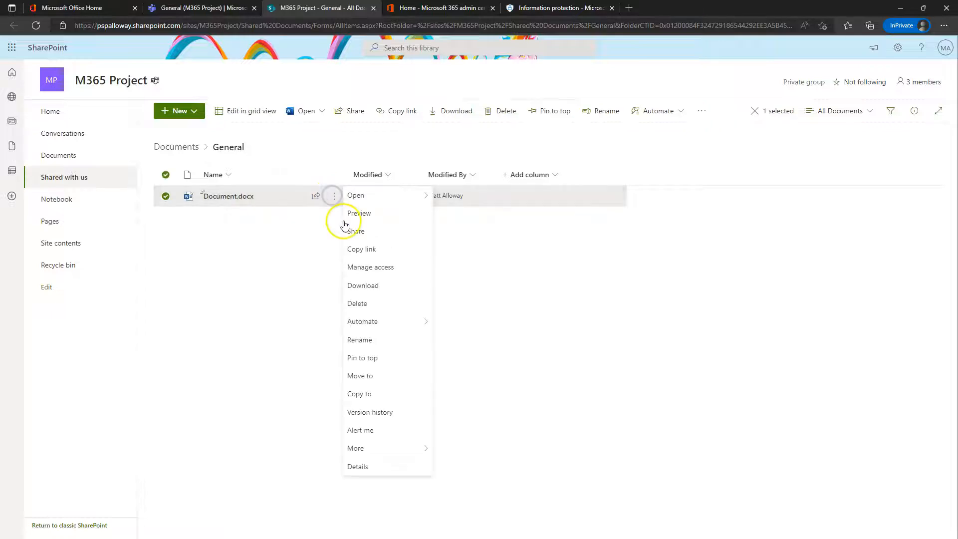
{"action": "left_click", "coordinate": [379, 344]}
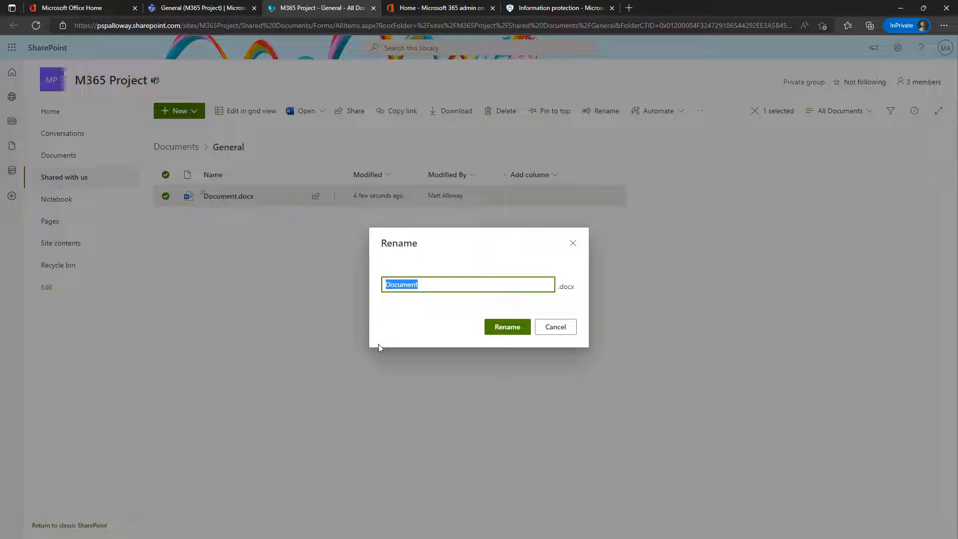
{"action": "type", "text": "Project Plan"}
{"action": "key", "text": "Return"}
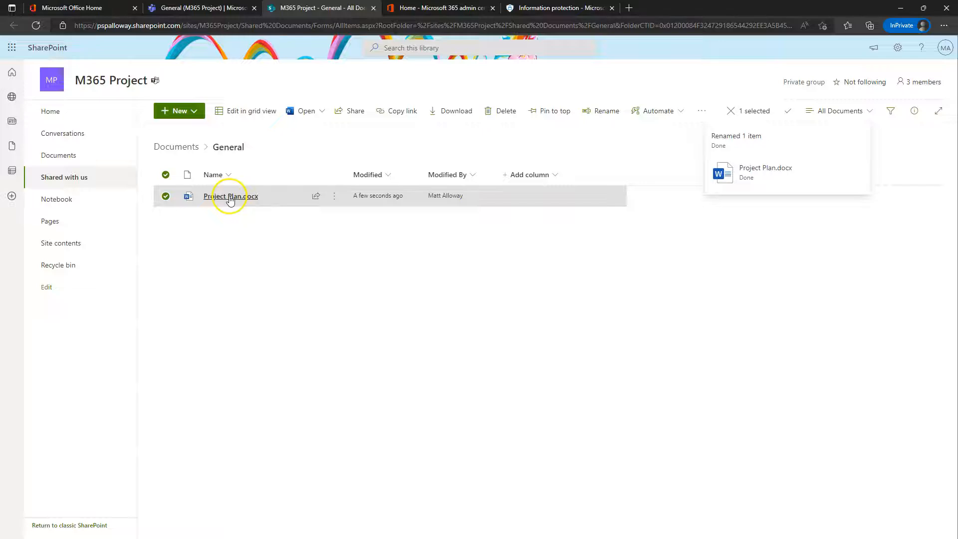
{"action": "left_click", "coordinate": [229, 196]}
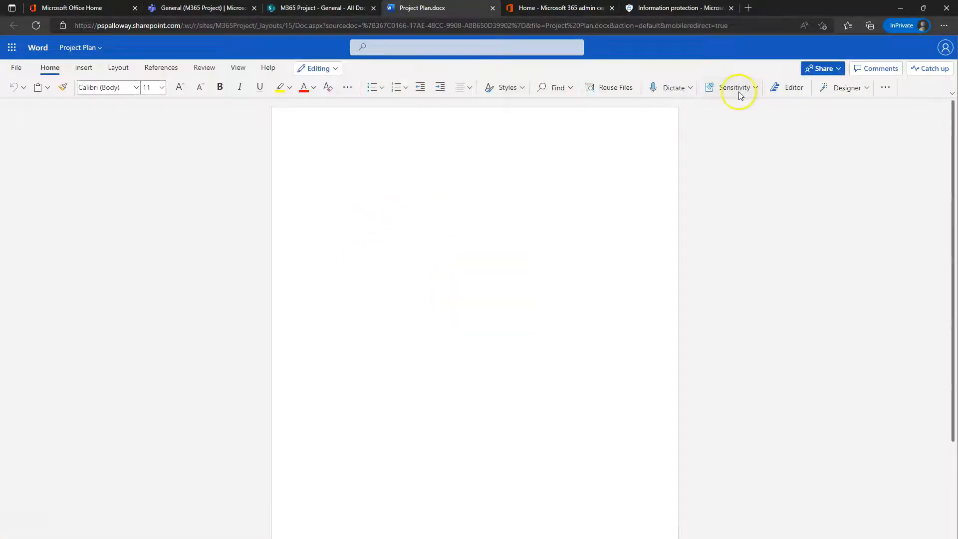
Step: Apply the Confidential\All Employees sensitivity label to Project Plan
{"action": "left_click", "coordinate": [740, 94]}
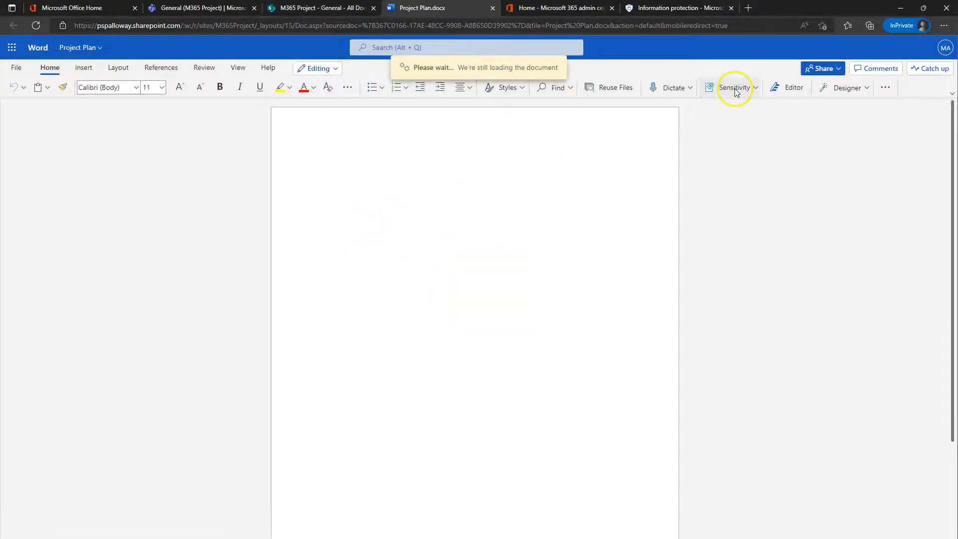
{"action": "left_click", "coordinate": [536, 189]}
{"action": "left_click", "coordinate": [360, 175]}
{"action": "left_click", "coordinate": [739, 88]}
{"action": "left_click", "coordinate": [740, 88]}
{"action": "mouse_move", "coordinate": [748, 158]}
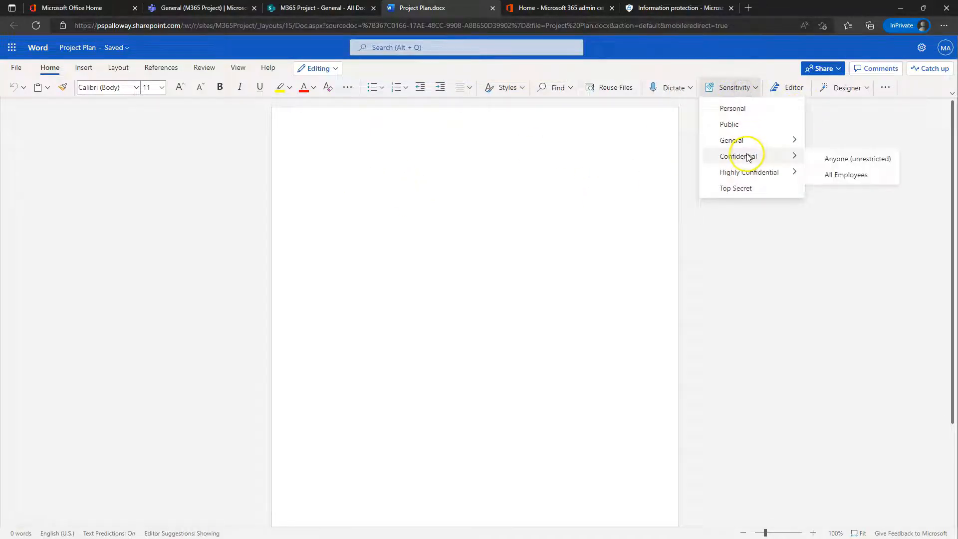
{"action": "left_click", "coordinate": [847, 175]}
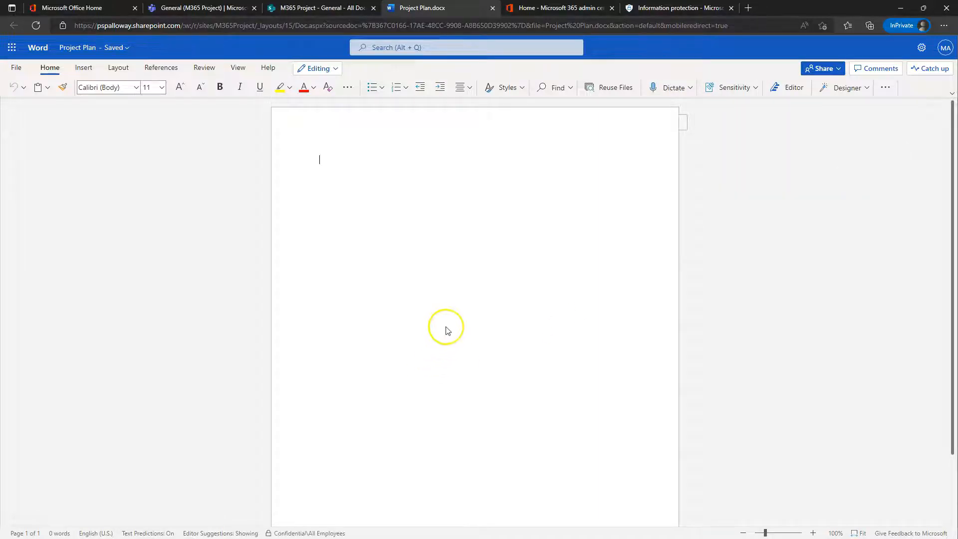
Step: Check the Confidential\All Employees label in the status bar, then close the document
{"action": "scroll", "coordinate": [417, 207], "scroll_direction": "down", "scroll_amount": 3}
{"action": "scroll", "coordinate": [434, 251], "scroll_direction": "up", "scroll_amount": 3}
{"action": "mouse_move", "coordinate": [288, 535]}
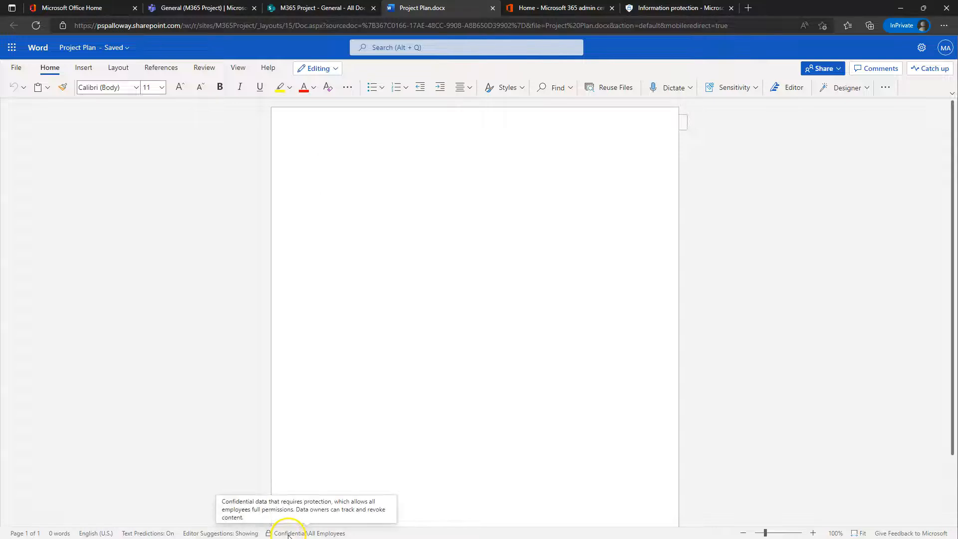
{"action": "left_click", "coordinate": [468, 284]}
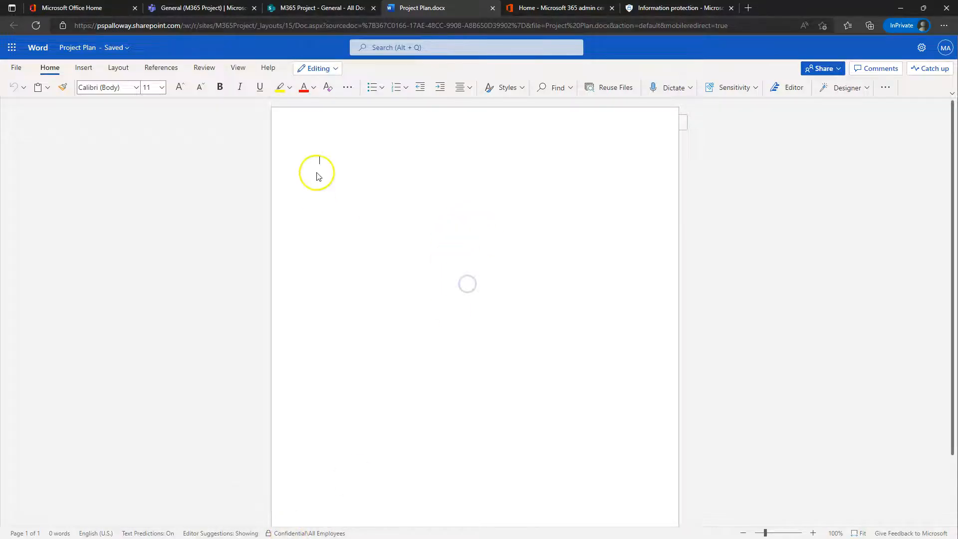
{"action": "left_click", "coordinate": [493, 8]}
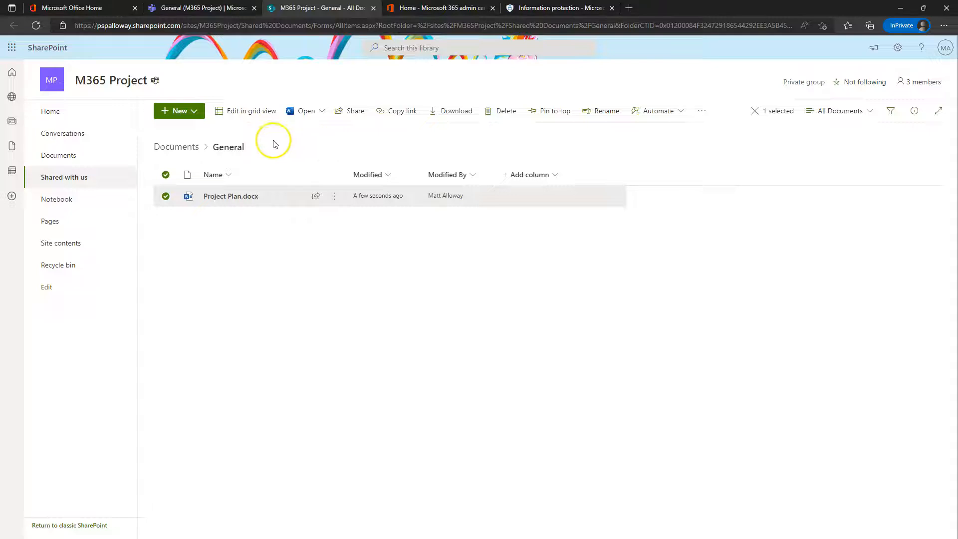
Step: Add the Sensitivity column to the General library view and close the details pane
{"action": "left_click", "coordinate": [791, 152]}
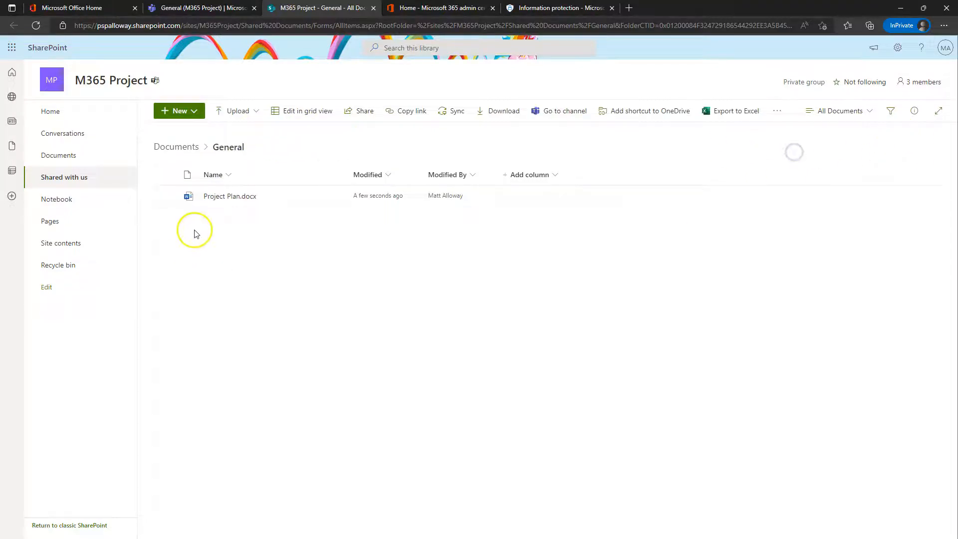
{"action": "left_click", "coordinate": [914, 118]}
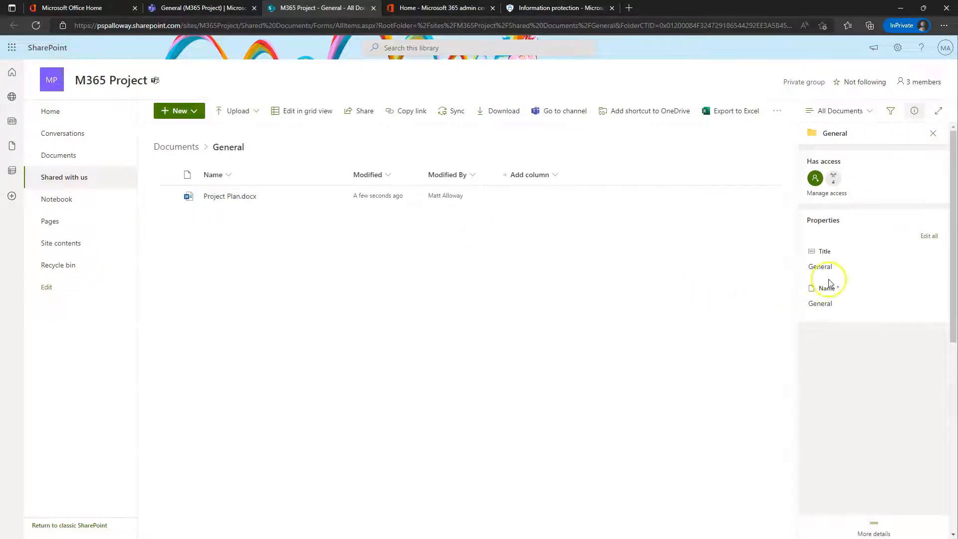
{"action": "left_click", "coordinate": [528, 175]}
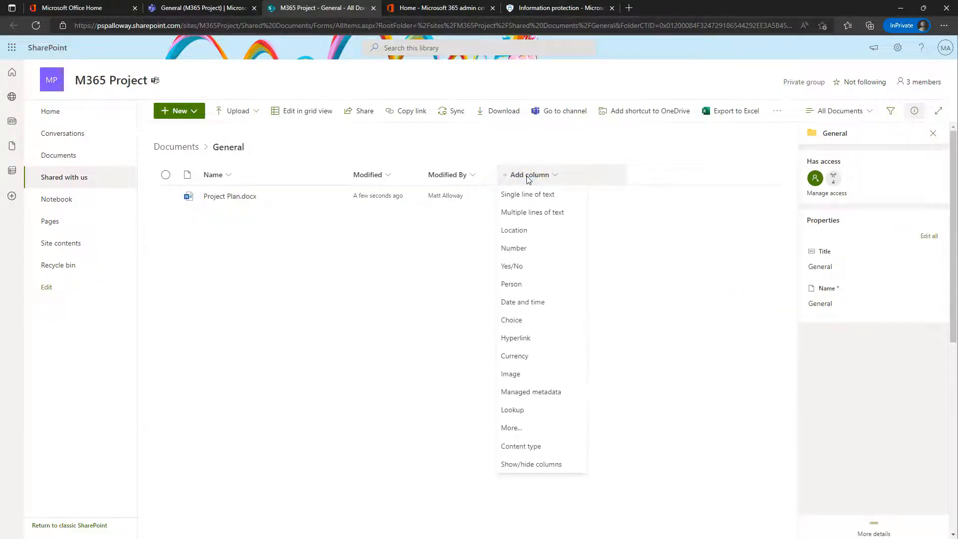
{"action": "left_click", "coordinate": [530, 464]}
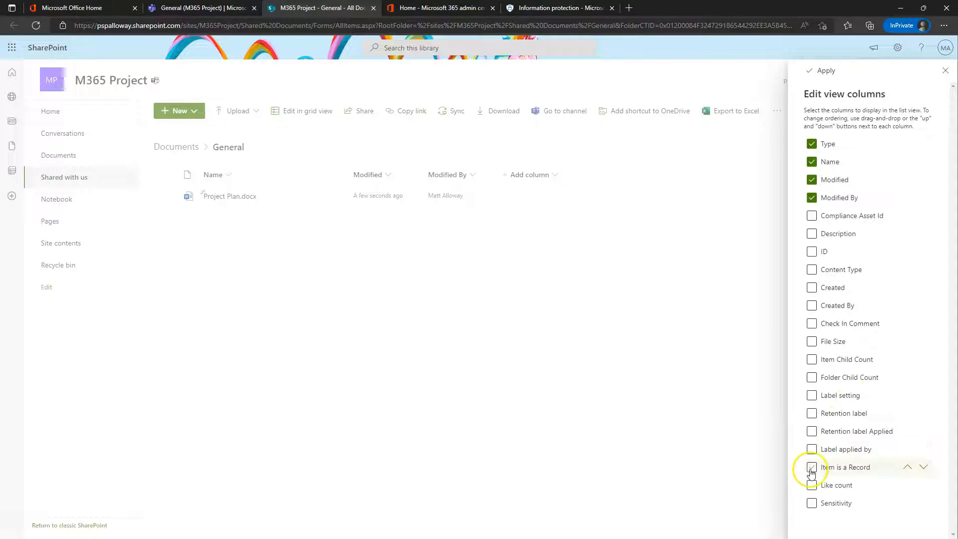
{"action": "left_click", "coordinate": [811, 503]}
{"action": "left_click", "coordinate": [823, 71]}
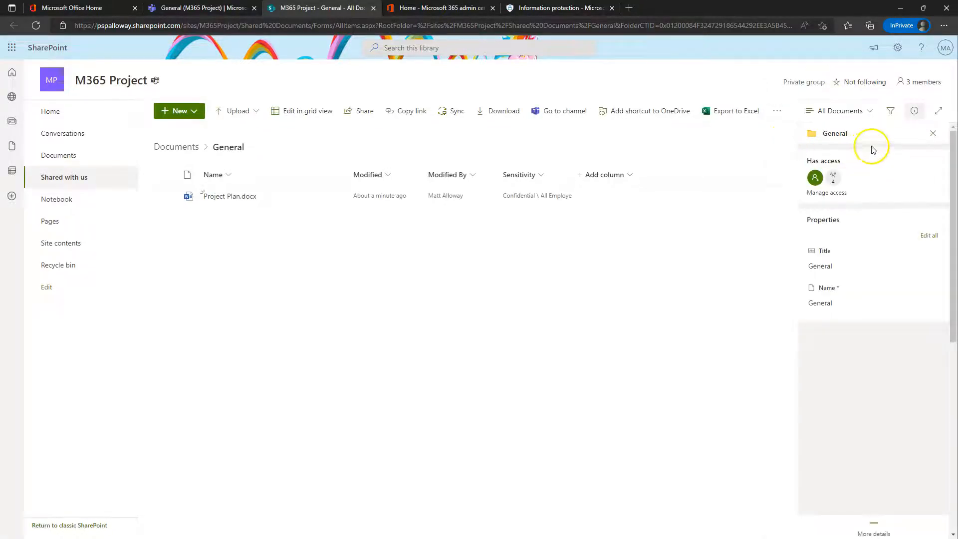
{"action": "left_click", "coordinate": [932, 134]}
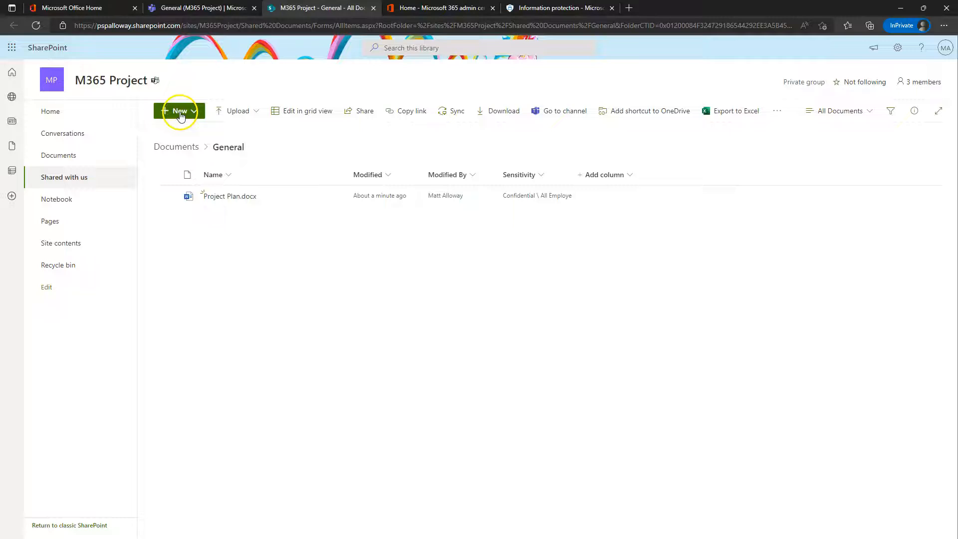
Step: Create another Word document with the Top-Secret line and apply the Top Secret label
{"action": "left_click", "coordinate": [198, 112]}
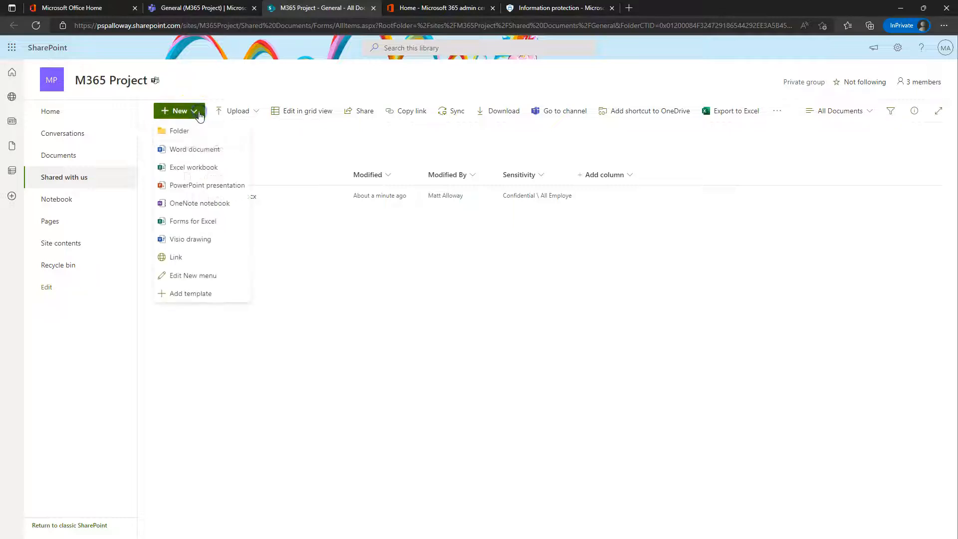
{"action": "left_click", "coordinate": [204, 151]}
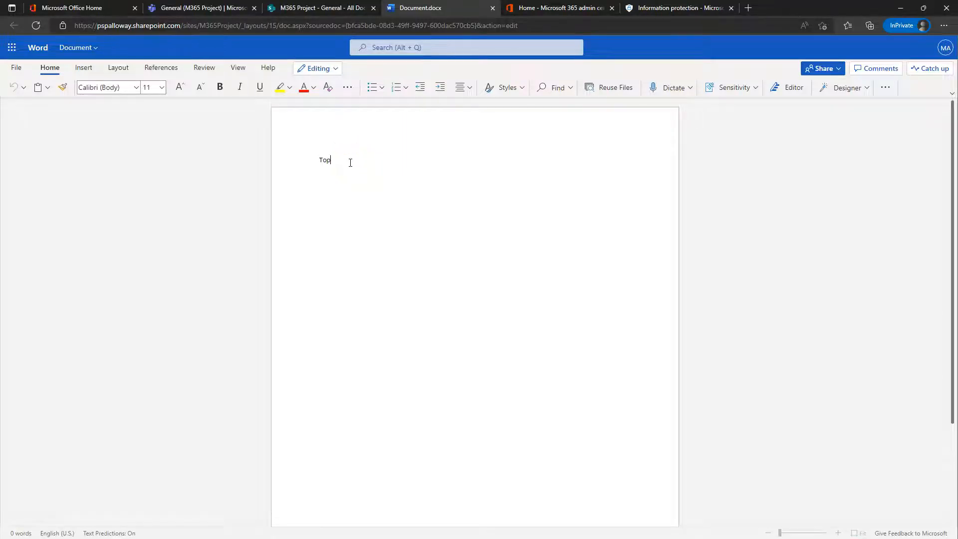
{"action": "type", "text": "Top-Sexc"}
{"action": "key", "text": "BackSpace"}
{"action": "key", "text": "BackSpace"}
{"action": "type", "text": "cret information"}
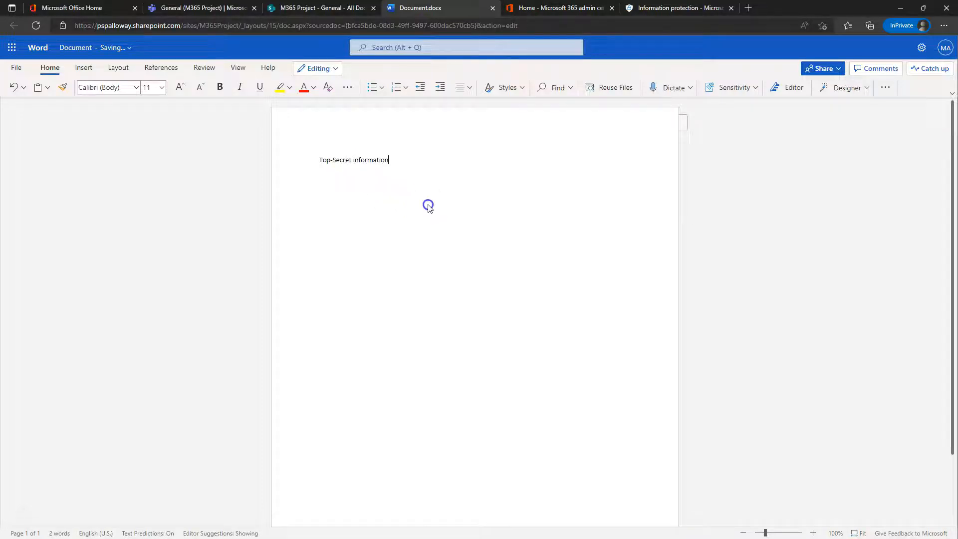
{"action": "left_click", "coordinate": [752, 92]}
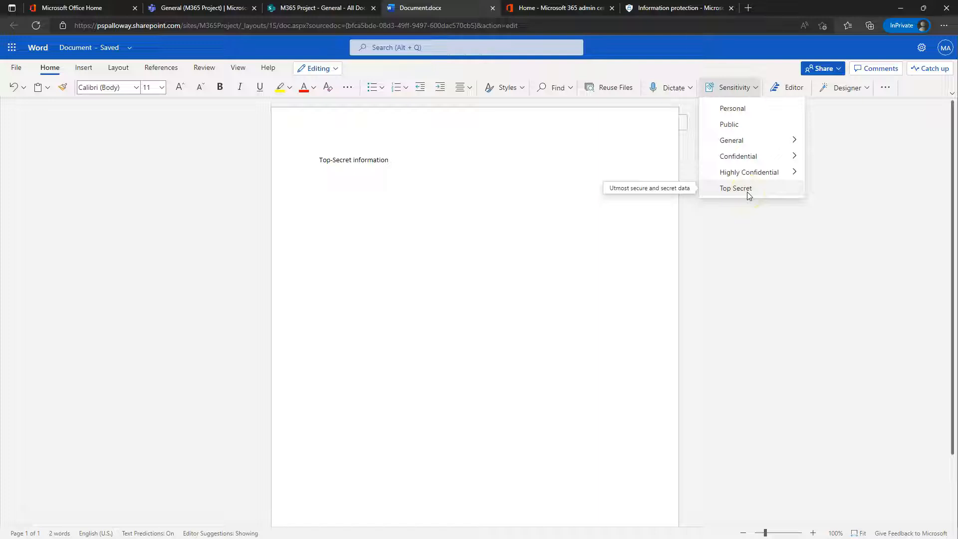
{"action": "left_click", "coordinate": [735, 188]}
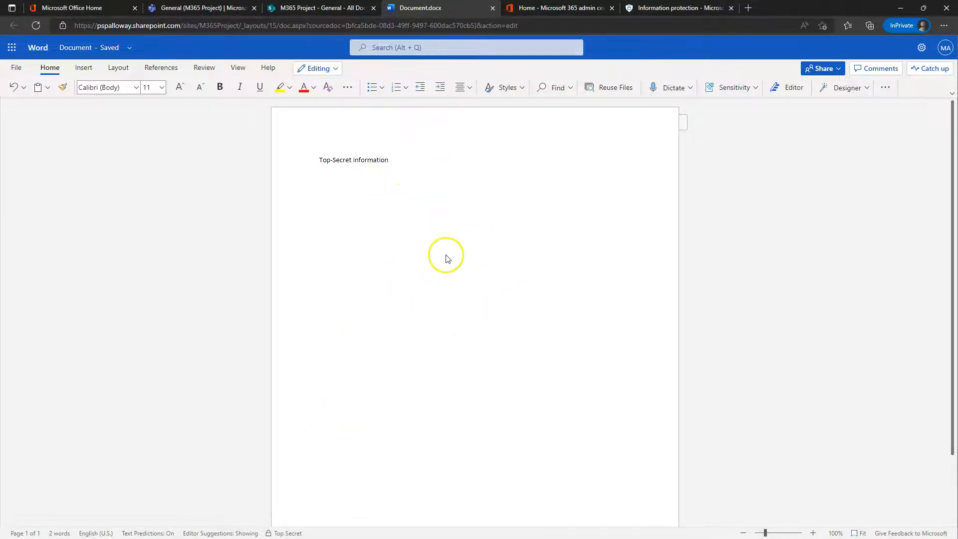
Step: Close Document.docx, reload the library, reopen and close Document.docx, then refresh again
{"action": "left_click", "coordinate": [492, 8]}
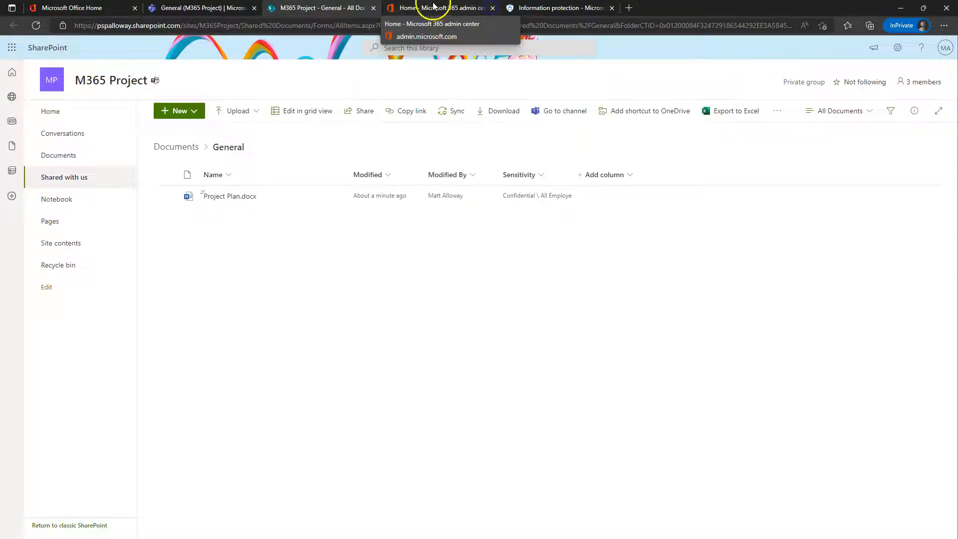
{"action": "left_click", "coordinate": [36, 26]}
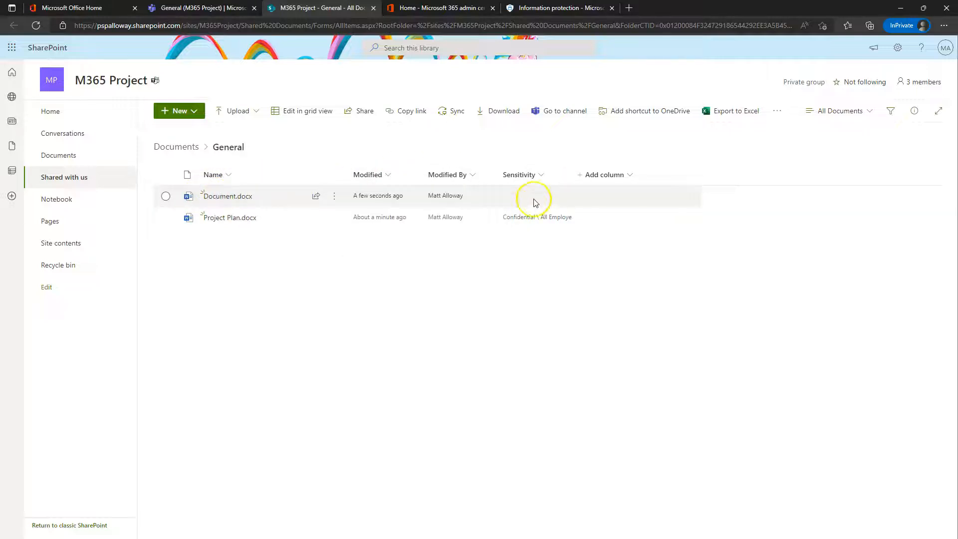
{"action": "left_click", "coordinate": [235, 197]}
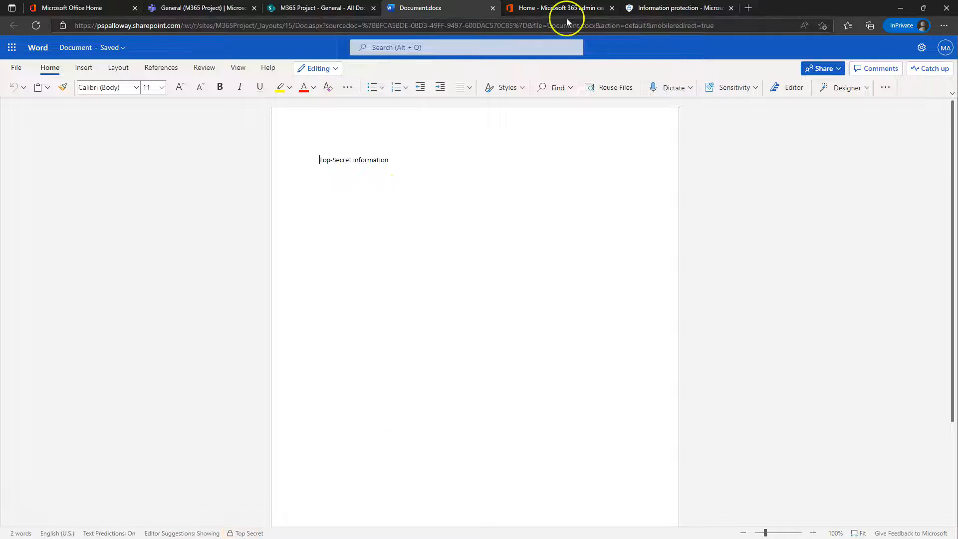
{"action": "left_click", "coordinate": [493, 8]}
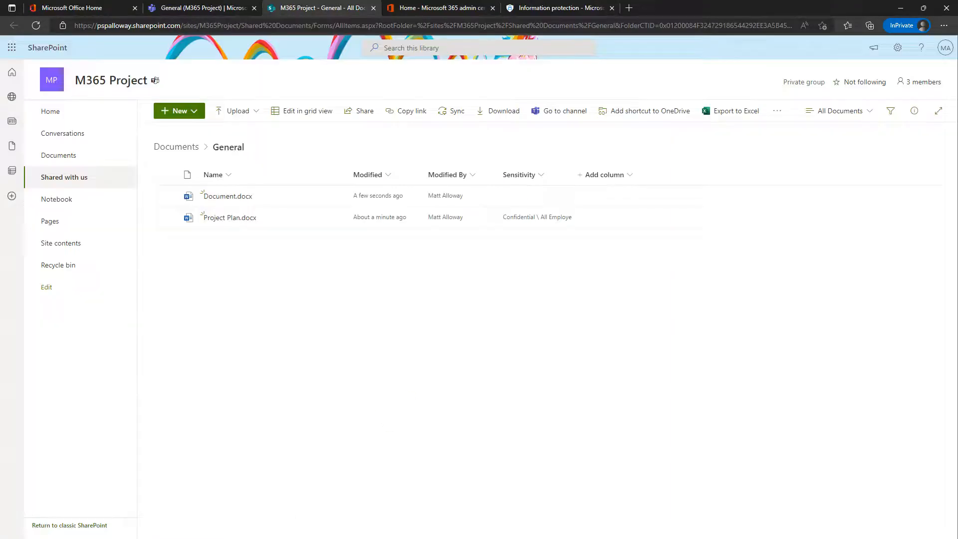
{"action": "left_click", "coordinate": [36, 25]}
{"action": "left_click", "coordinate": [451, 114]}
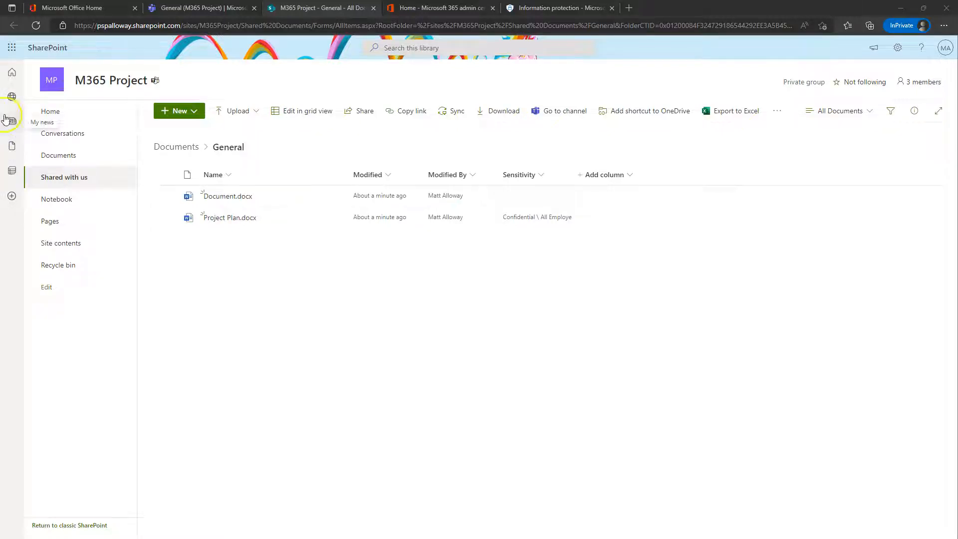
Step: Sync the General library to this PC with OneDrive and maximize the File Explorer window
{"action": "left_click", "coordinate": [456, 112]}
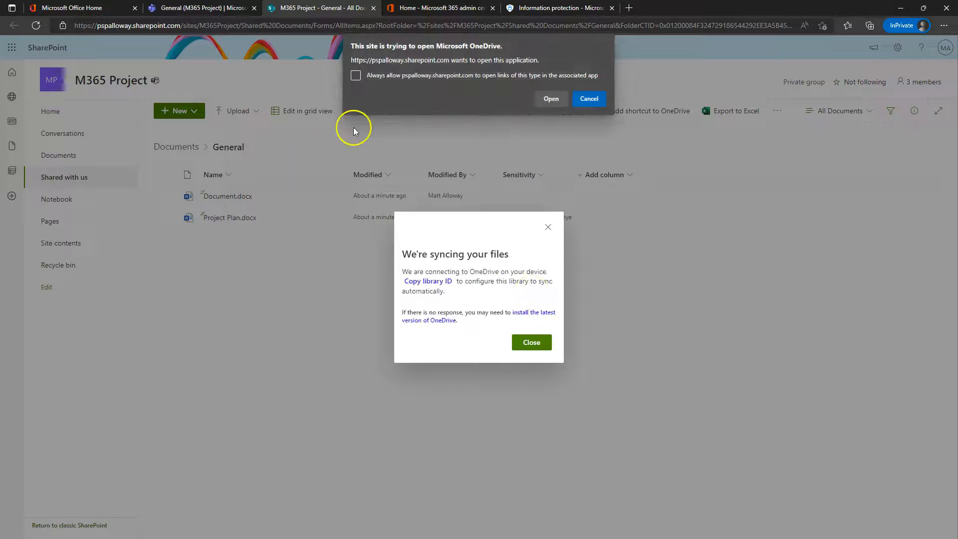
{"action": "left_click", "coordinate": [551, 100]}
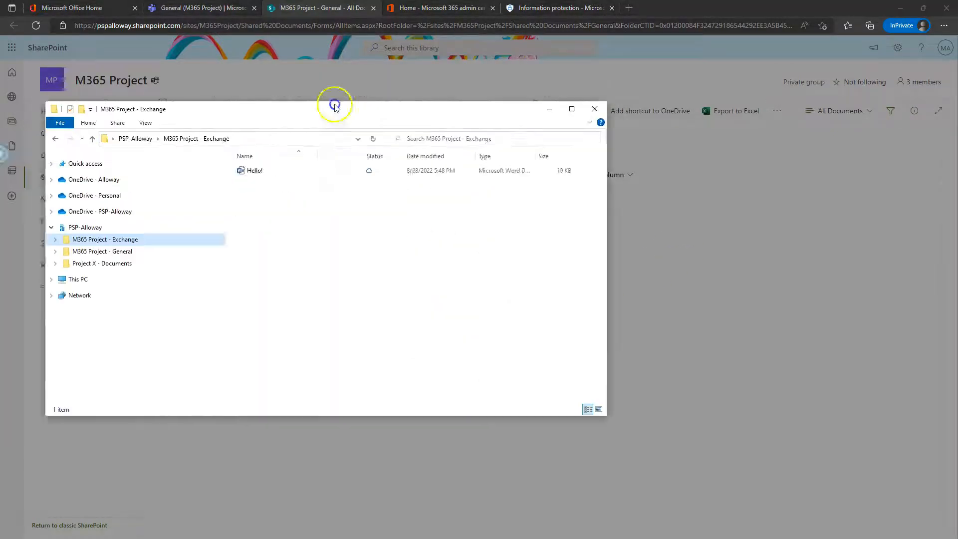
{"action": "left_click_drag", "start_coordinate": [336, 101], "coordinate": [459, 113]}
{"action": "double_click", "coordinate": [466, 118]}
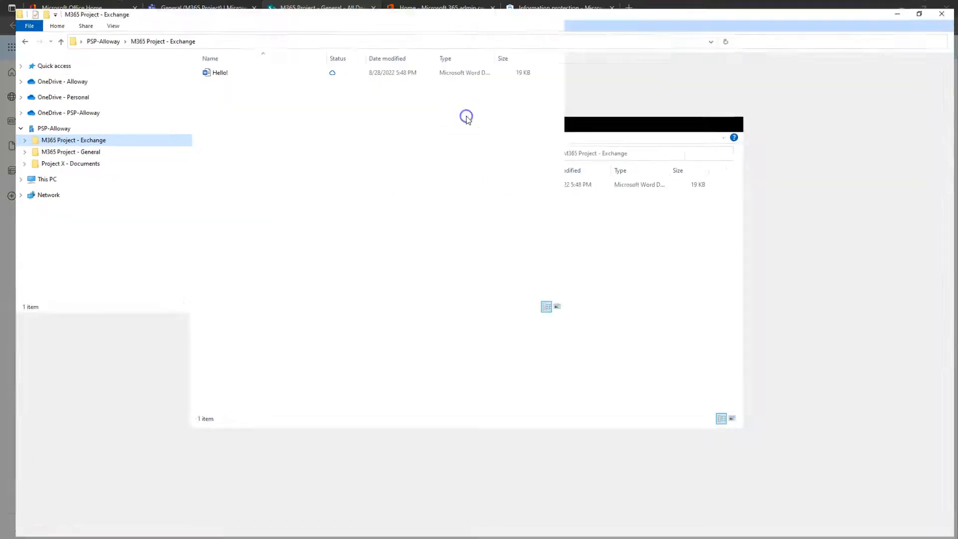
Step: Open Document from the synced M365 Project - General folder in desktop Word
{"action": "left_click", "coordinate": [73, 151]}
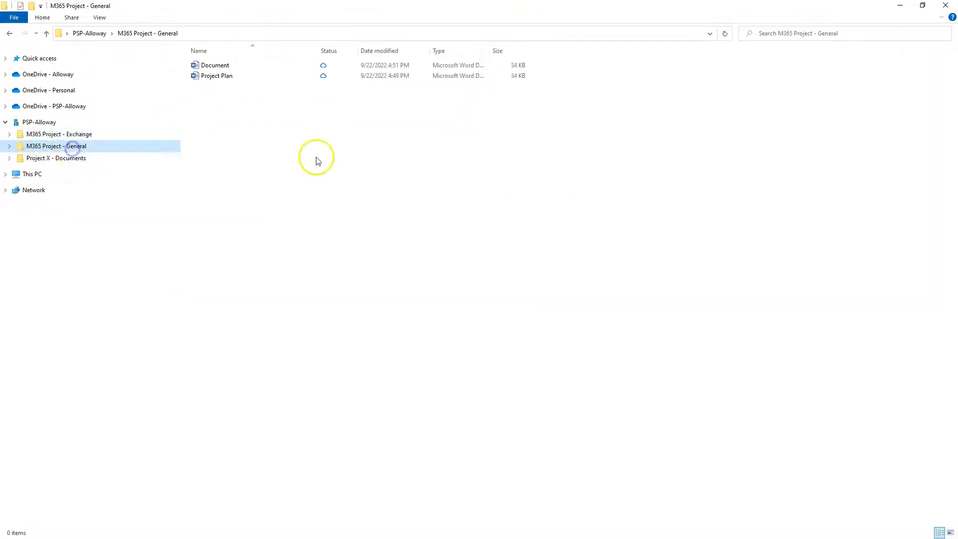
{"action": "left_click", "coordinate": [224, 70]}
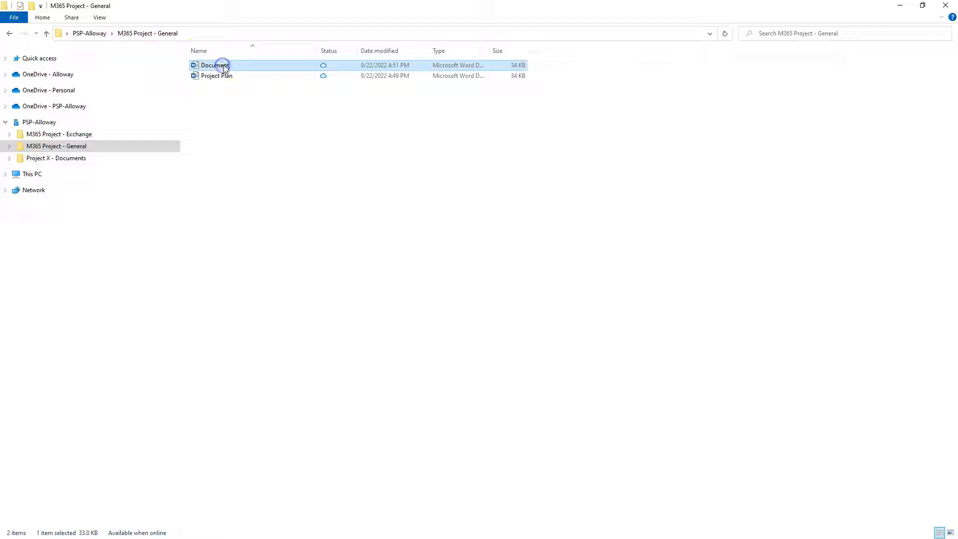
{"action": "double_click", "coordinate": [225, 68]}
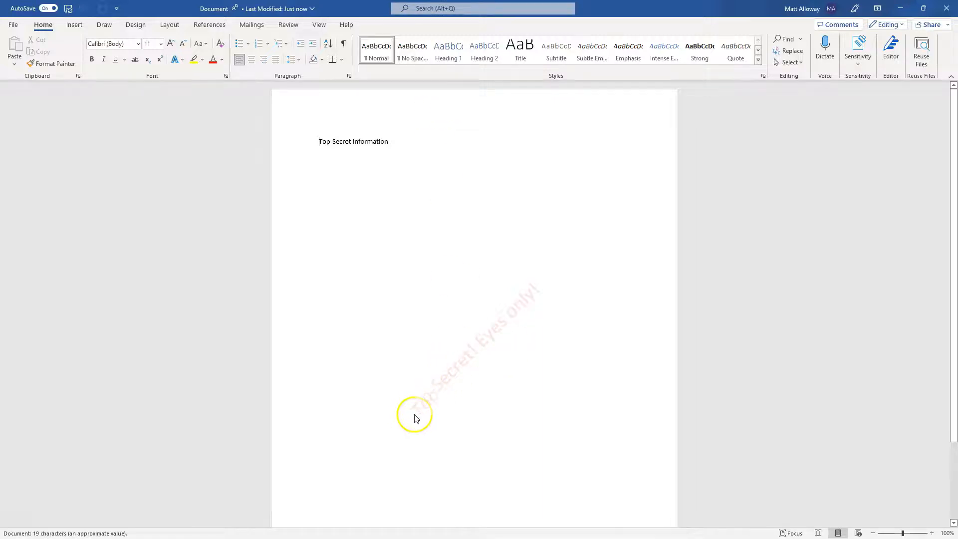
Step: Check the red 'Top-Secret Eyes only!' watermark, then minimize Word and File Explorer
{"action": "scroll", "coordinate": [454, 350], "scroll_direction": "down", "scroll_amount": 3}
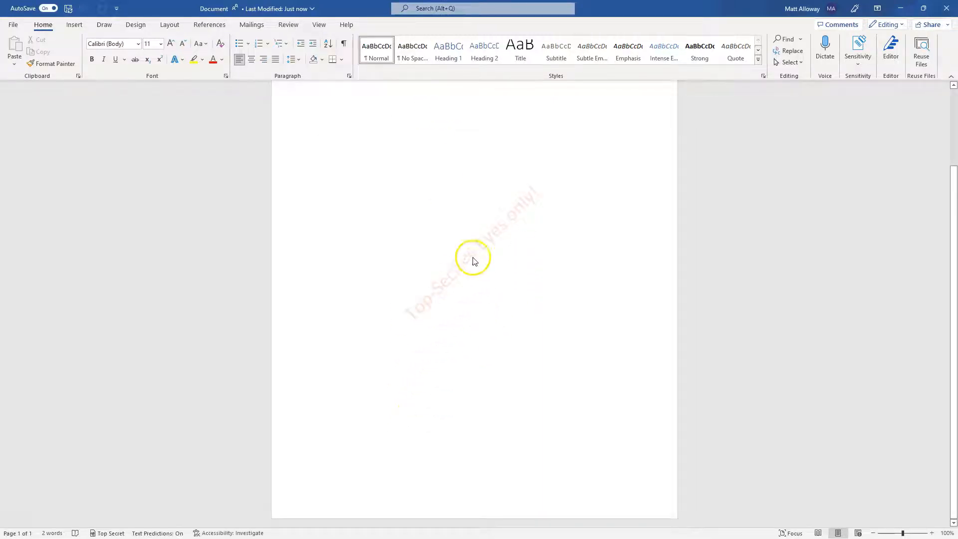
{"action": "scroll", "coordinate": [504, 250], "scroll_direction": "up", "scroll_amount": 3}
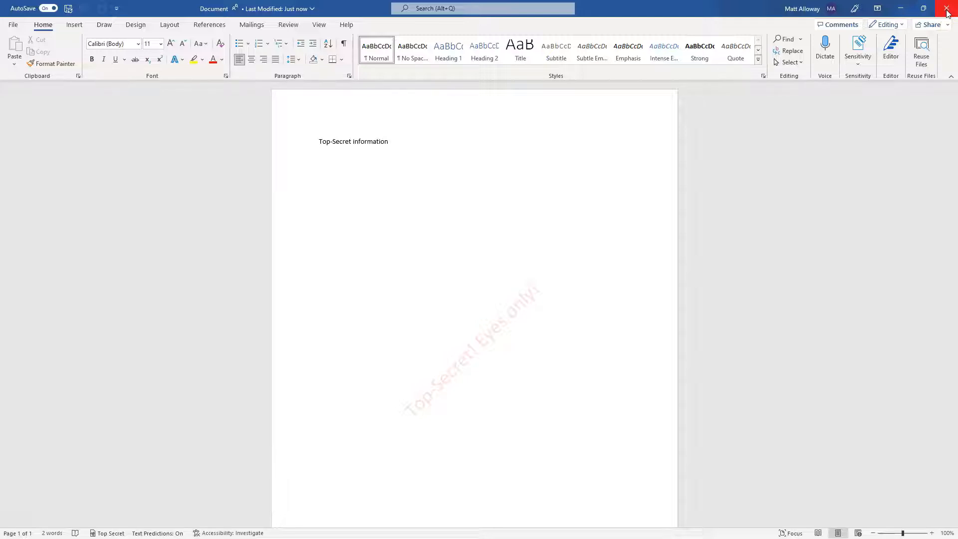
{"action": "left_click", "coordinate": [900, 8]}
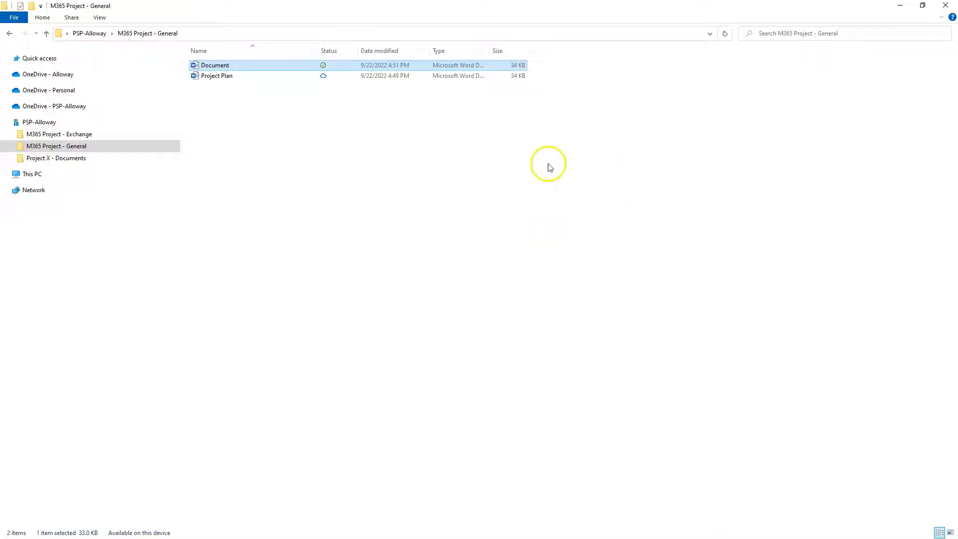
{"action": "left_click", "coordinate": [900, 5]}
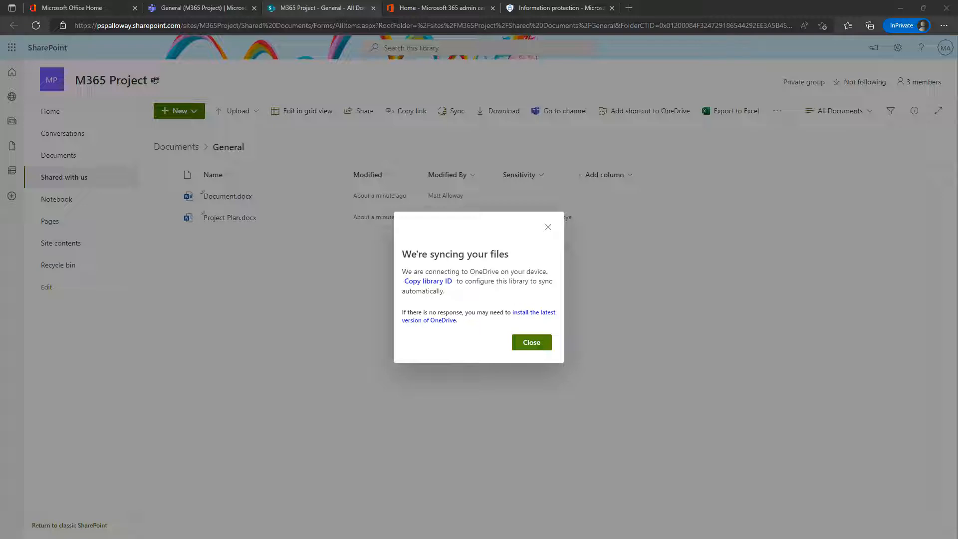
Step: Dismiss the 'We're syncing your files' notice and drag the Incognito Office Home window on screen
{"action": "left_click", "coordinate": [539, 343]}
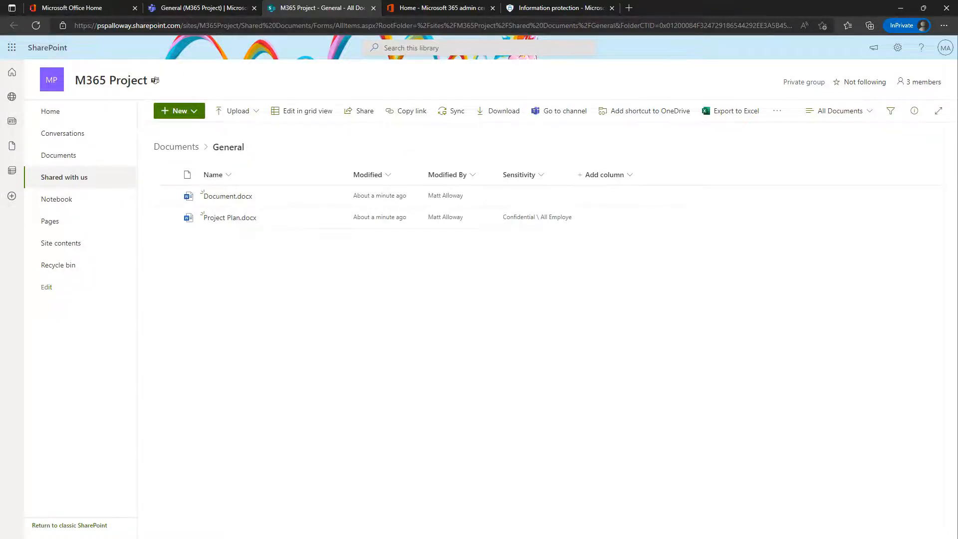
{"action": "left_click_drag", "start_coordinate": [0, 280], "coordinate": [674, 98]}
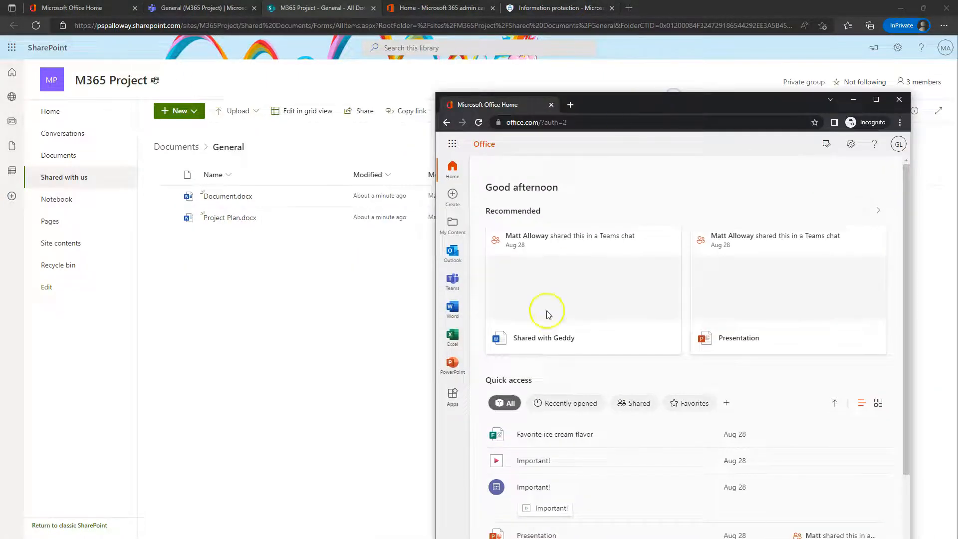
Step: Launch Teams from Office Home in Incognito, close desktop Word, and maximize the Teams window
{"action": "left_click", "coordinate": [452, 287]}
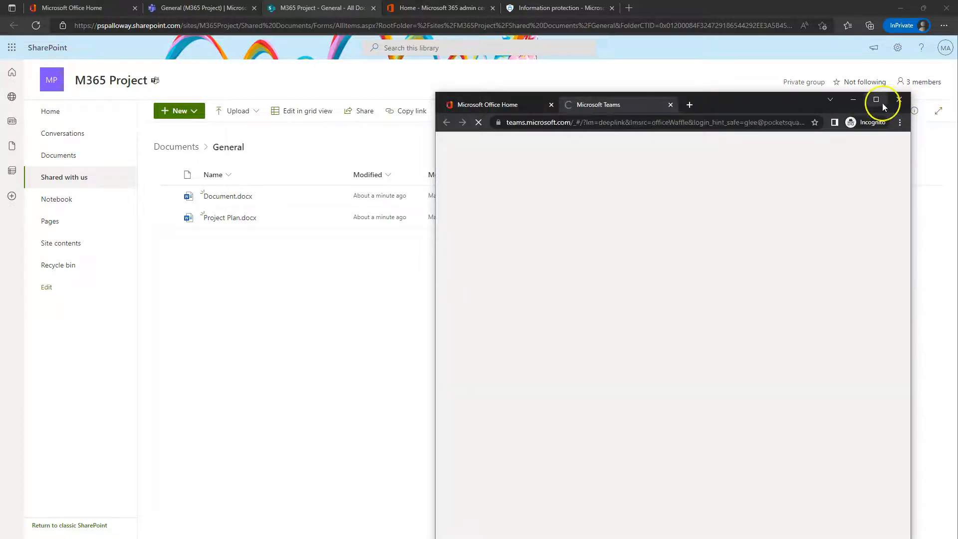
{"action": "left_click", "coordinate": [877, 100]}
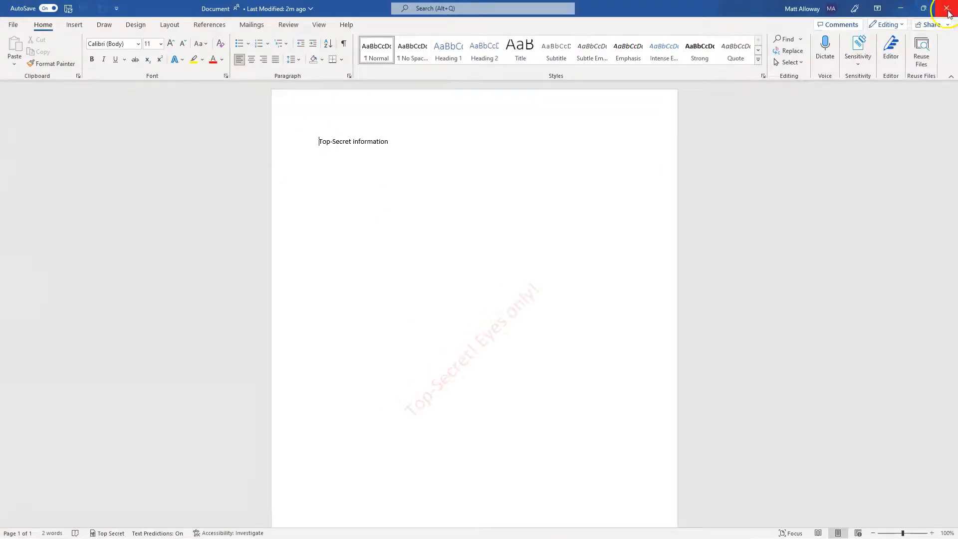
{"action": "left_click", "coordinate": [947, 11]}
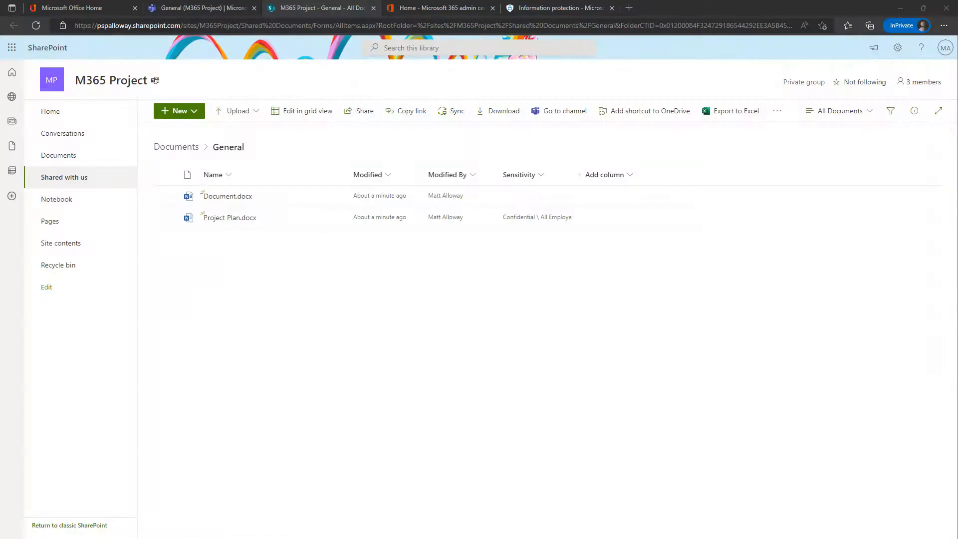
{"action": "left_click_drag", "start_coordinate": [957, 79], "coordinate": [710, 77]}
{"action": "double_click", "coordinate": [648, 74]}
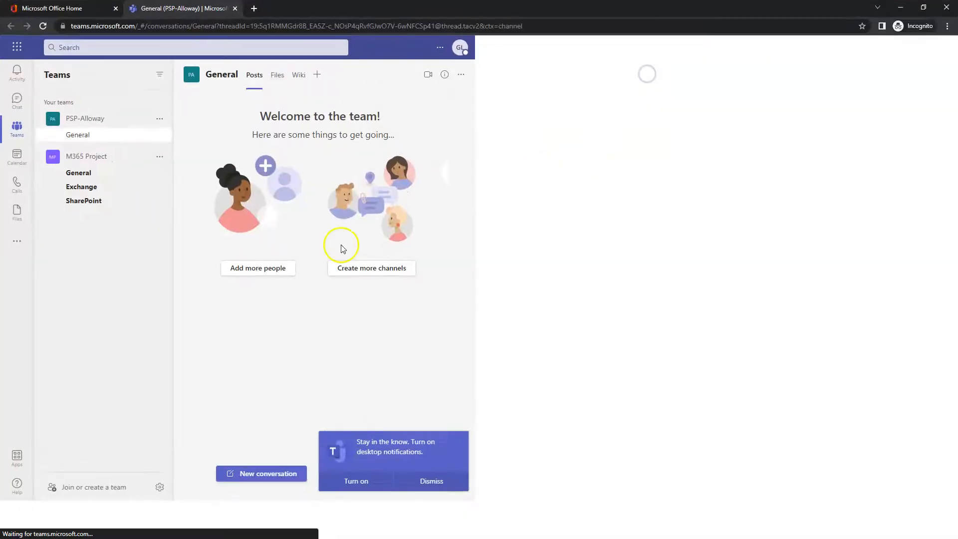
Step: Open Document.docx from the M365 Project General channel files in Teams and dismiss the notifications prompt
{"action": "left_click", "coordinate": [79, 173]}
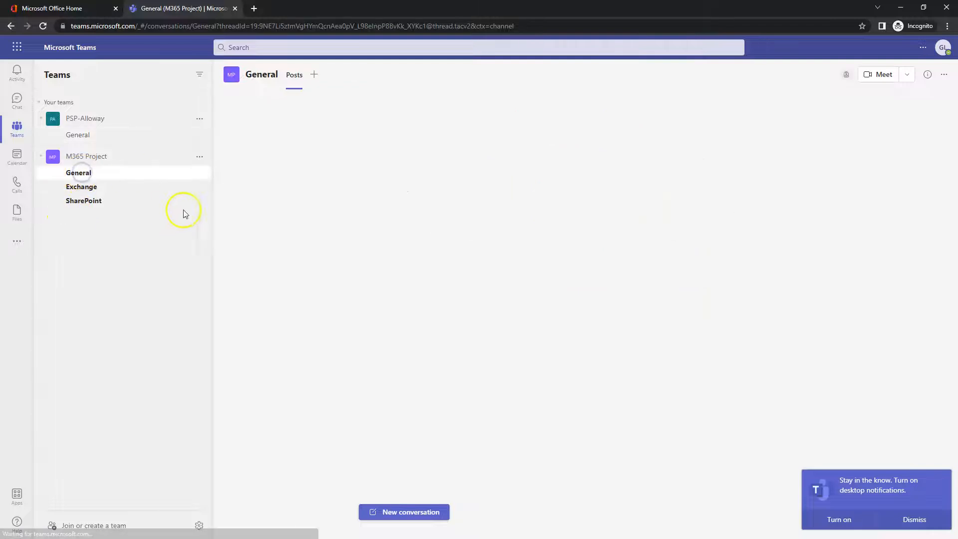
{"action": "left_click", "coordinate": [316, 78]}
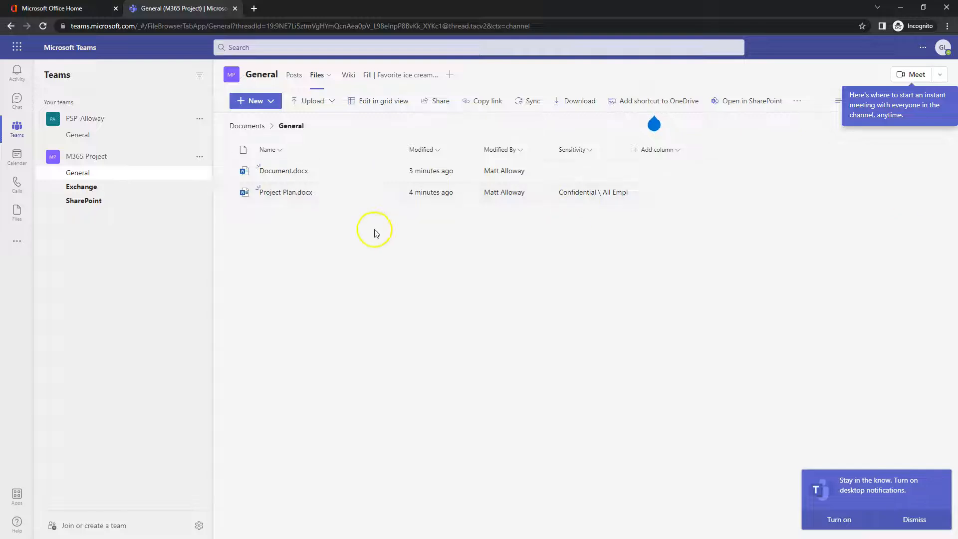
{"action": "left_click", "coordinate": [273, 173]}
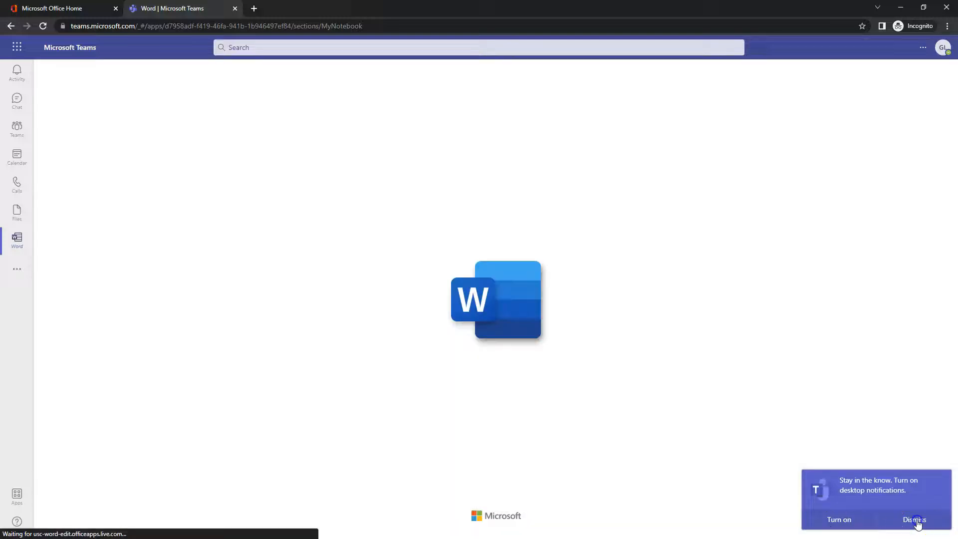
{"action": "left_click", "coordinate": [915, 520]}
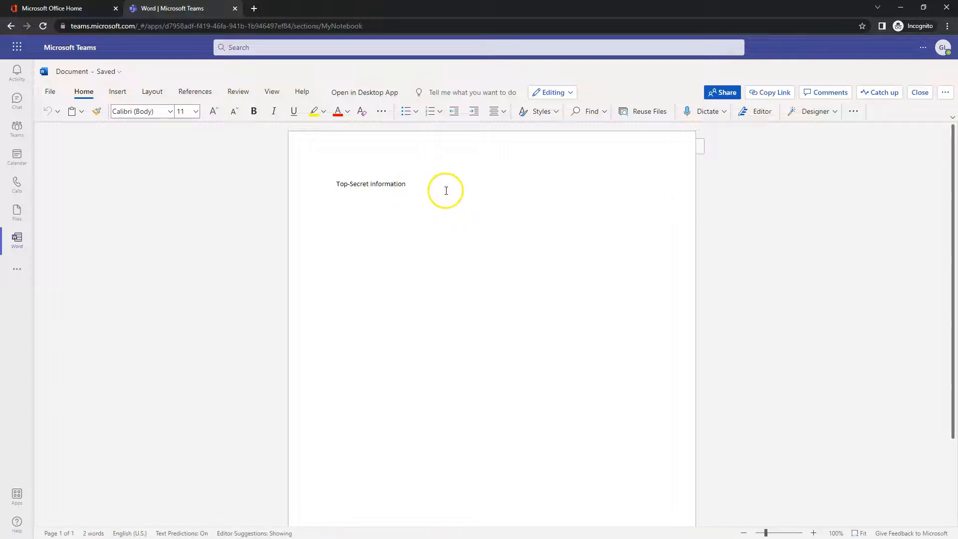
Step: Scroll through the document, then bring the SharePoint document library window forward
{"action": "scroll", "coordinate": [444, 205], "scroll_direction": "down", "scroll_amount": 3}
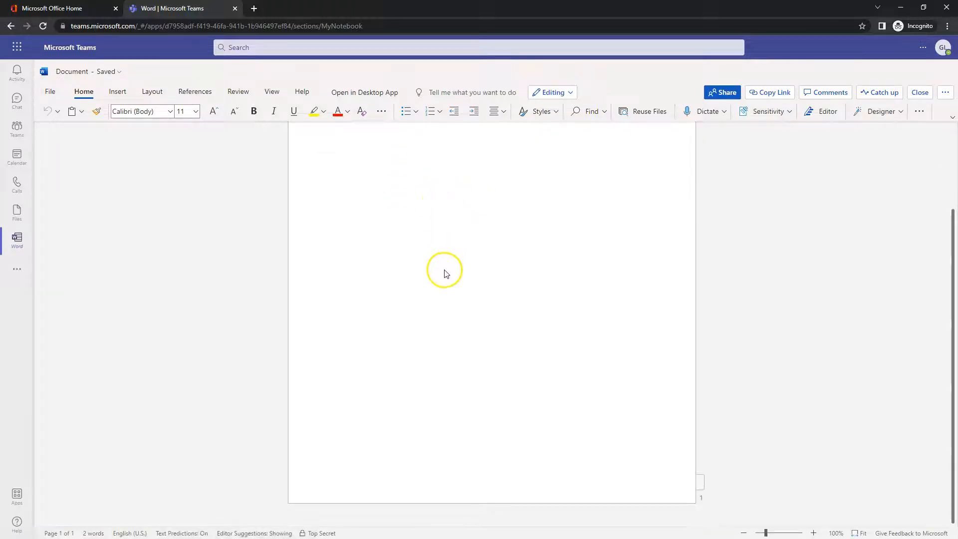
{"action": "scroll", "coordinate": [507, 257], "scroll_direction": "up", "scroll_amount": 3}
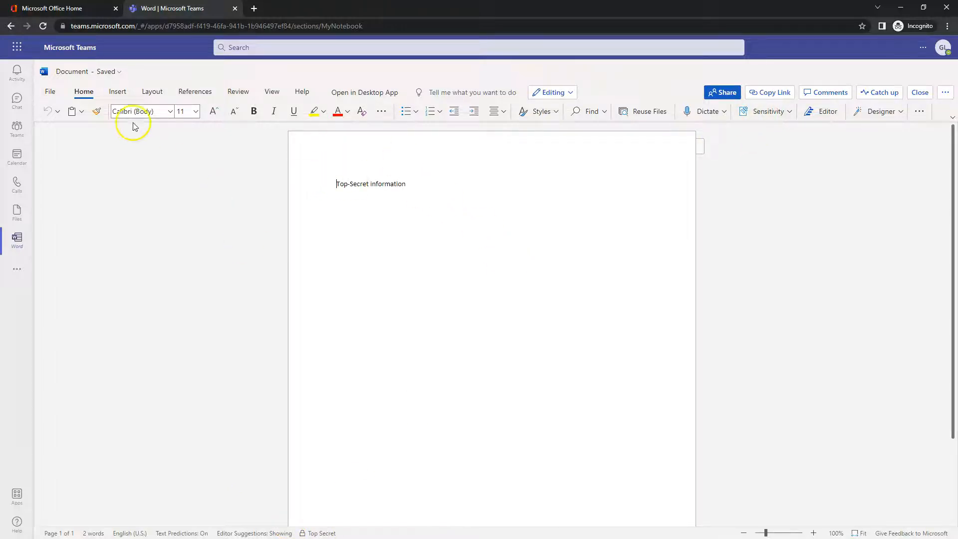
{"action": "left_click", "coordinate": [900, 6]}
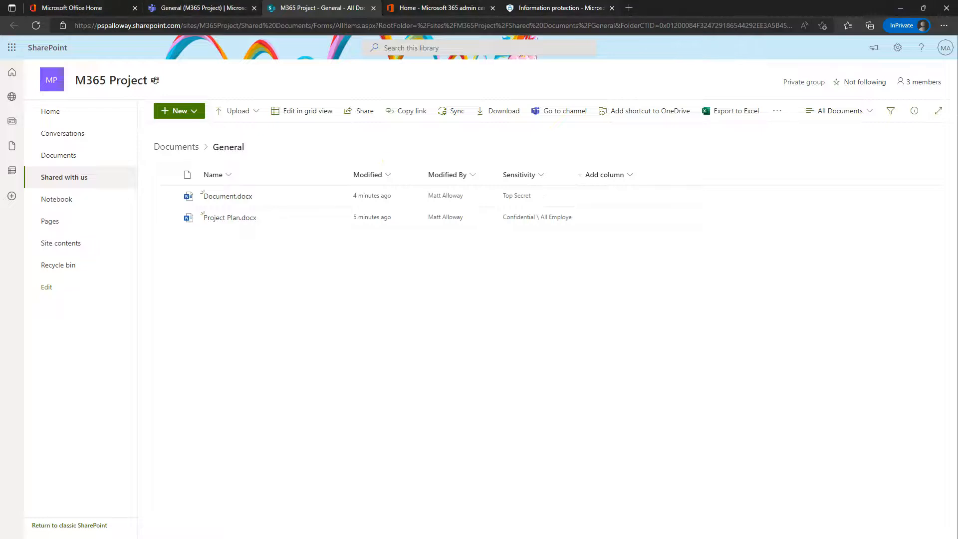
{"action": "left_click", "coordinate": [559, 7]}
{"action": "left_click", "coordinate": [222, 526]}
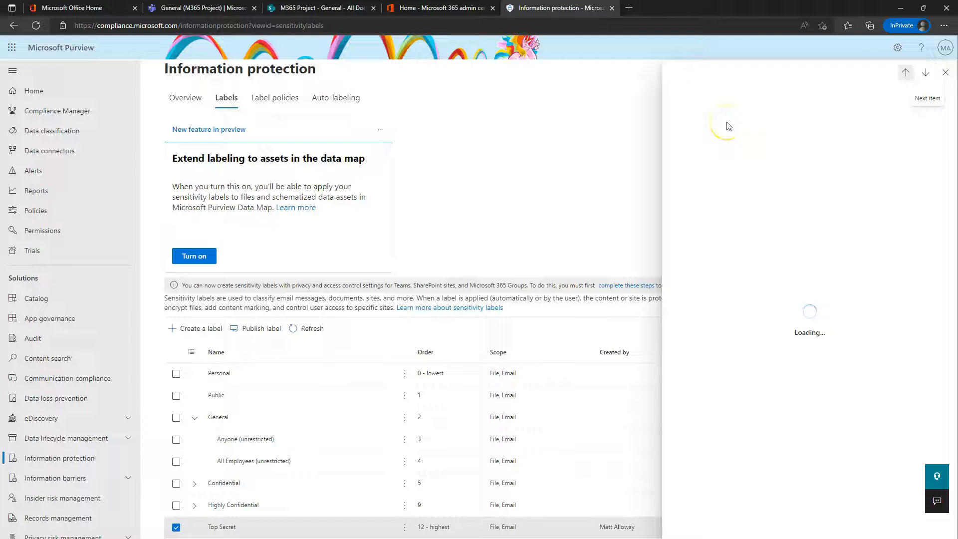
{"action": "left_click", "coordinate": [670, 126]}
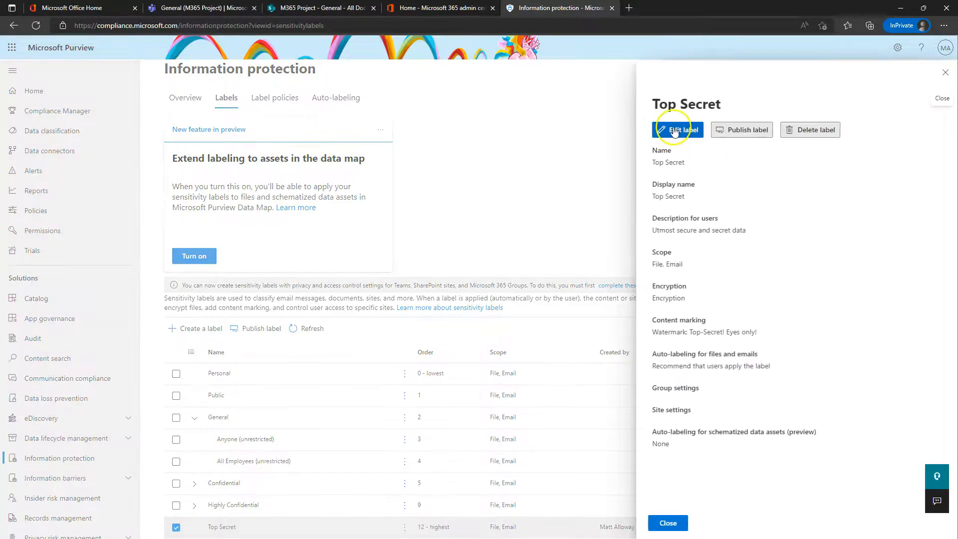
{"action": "left_click", "coordinate": [459, 268]}
{"action": "left_click", "coordinate": [305, 523]}
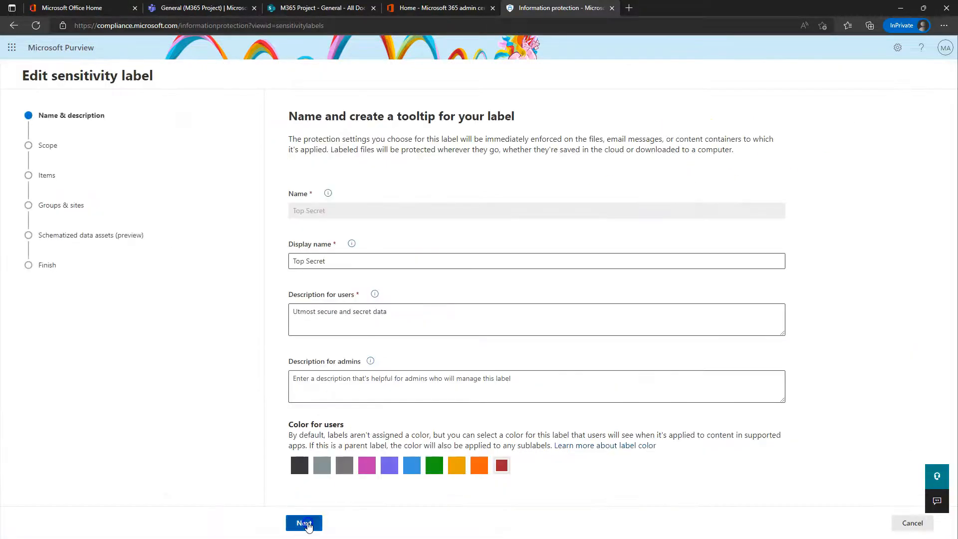
{"action": "left_click", "coordinate": [338, 523]}
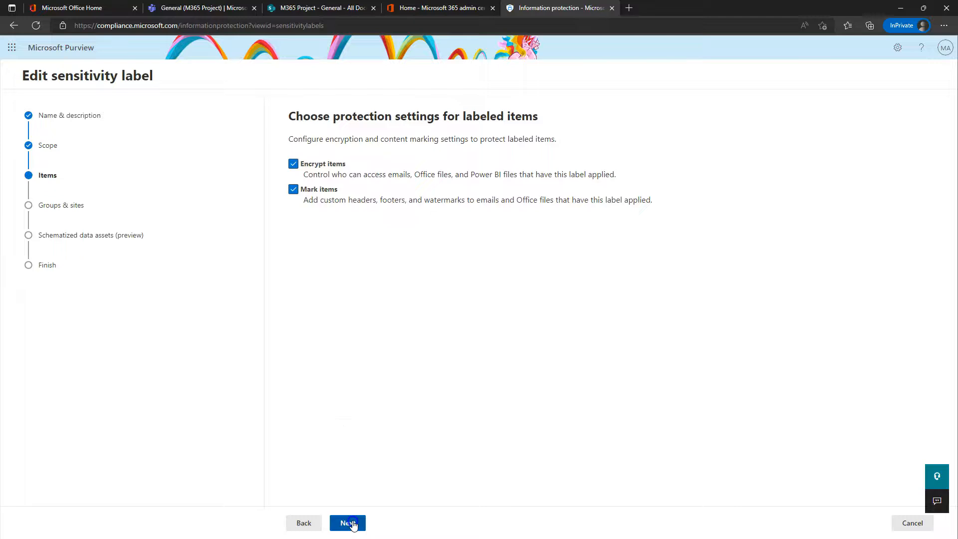
{"action": "left_click", "coordinate": [353, 525]}
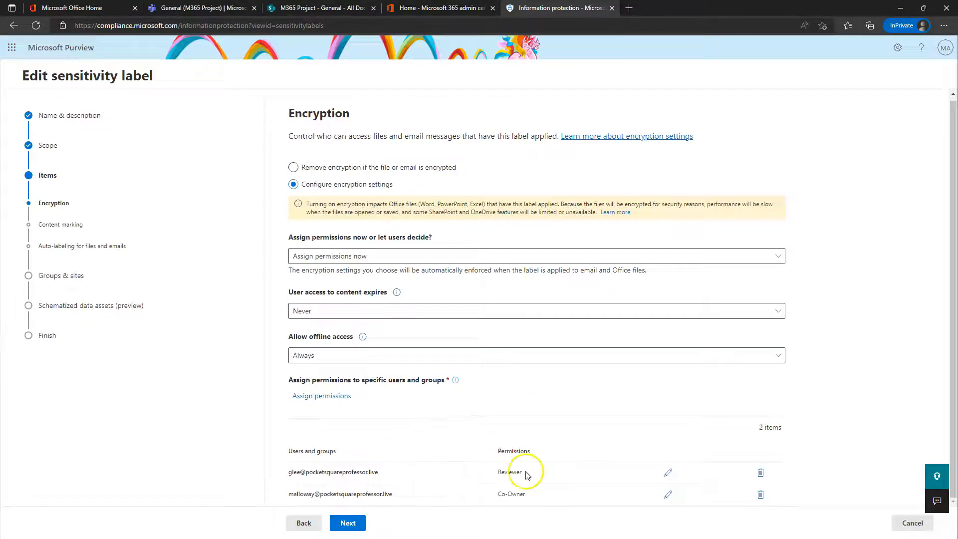
{"action": "left_click", "coordinate": [668, 472]}
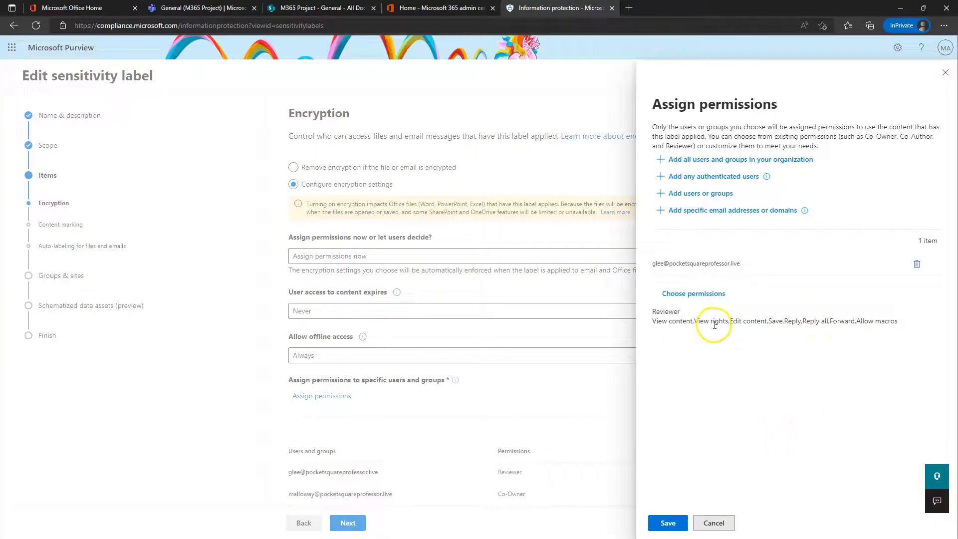
{"action": "left_click", "coordinate": [723, 521]}
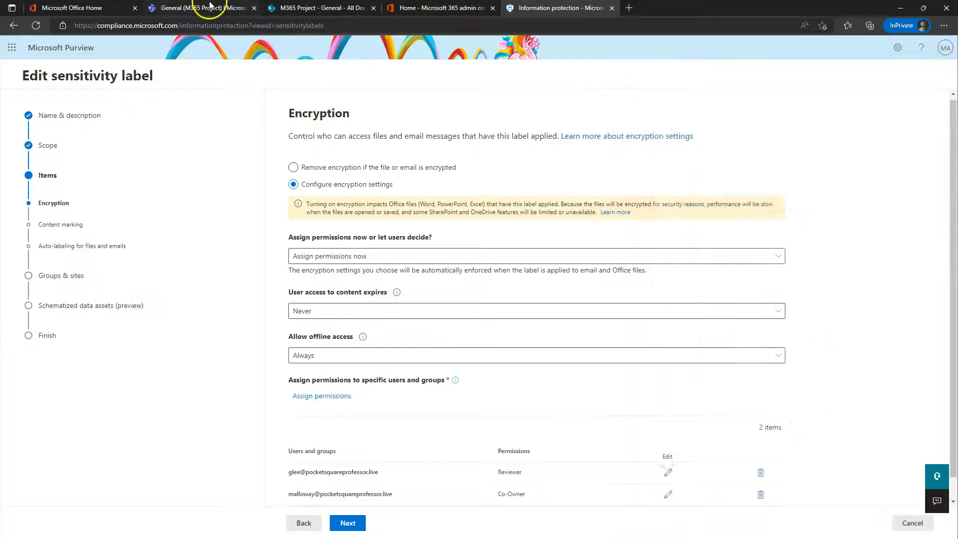
{"action": "left_click", "coordinate": [277, 7]}
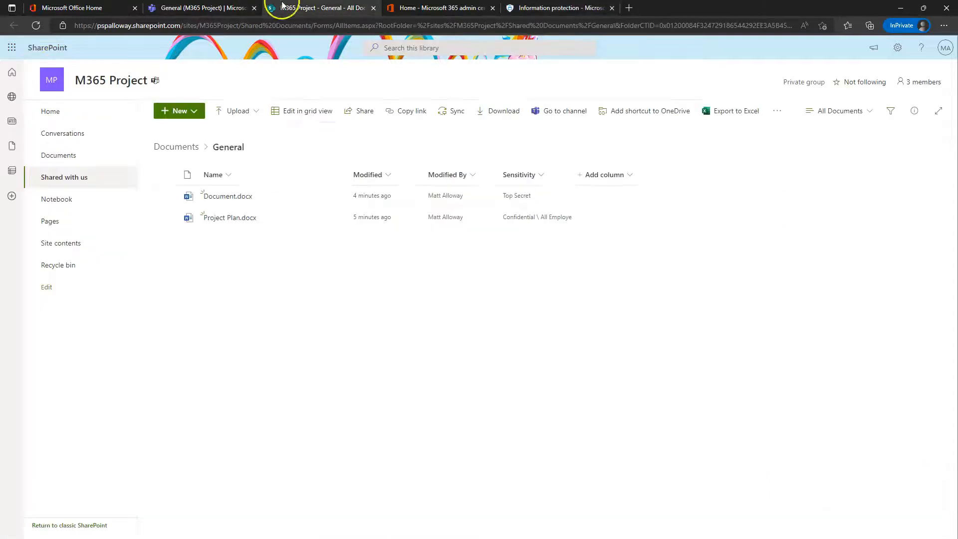
Step: Open Document.docx from the General channel files in Teams, check its File menu, and return to the text
{"action": "left_click", "coordinate": [203, 8]}
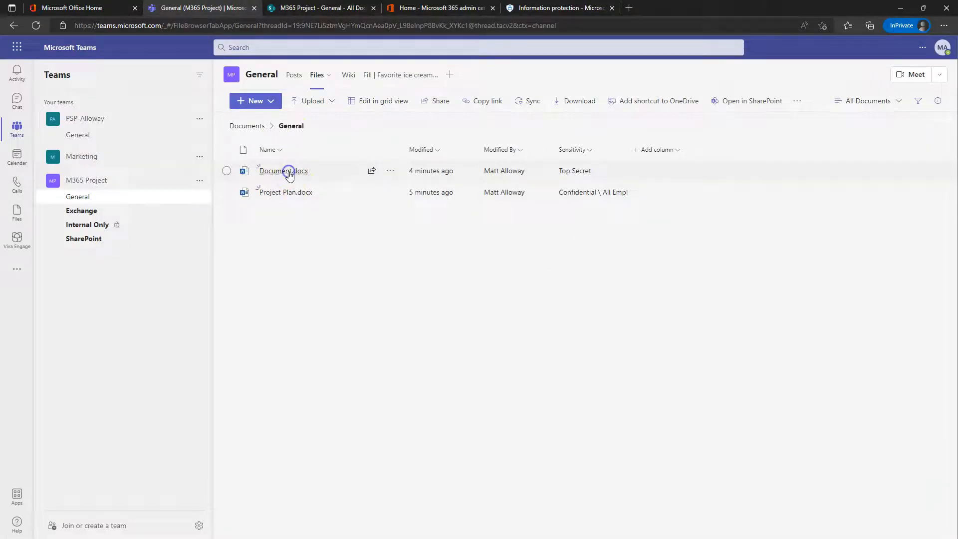
{"action": "left_click", "coordinate": [284, 171]}
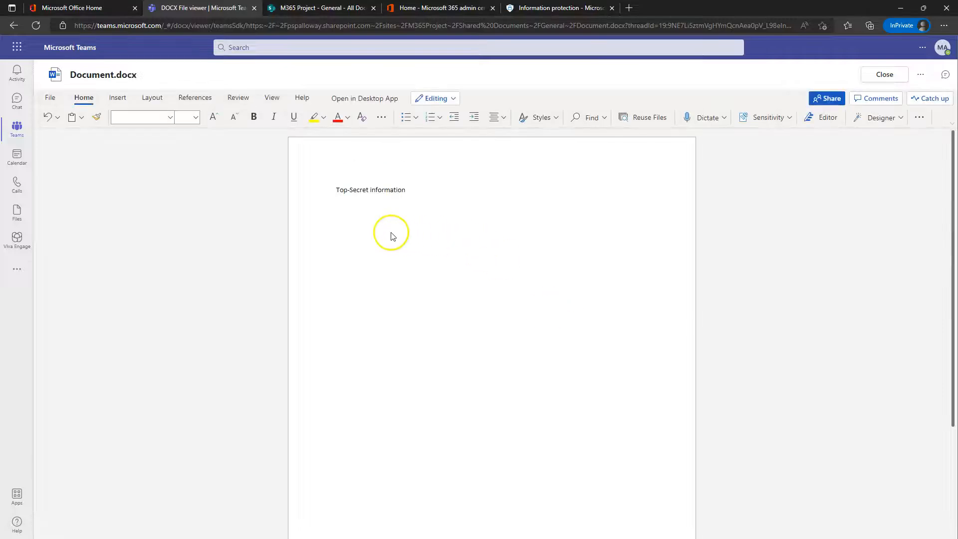
{"action": "left_click", "coordinate": [51, 98]}
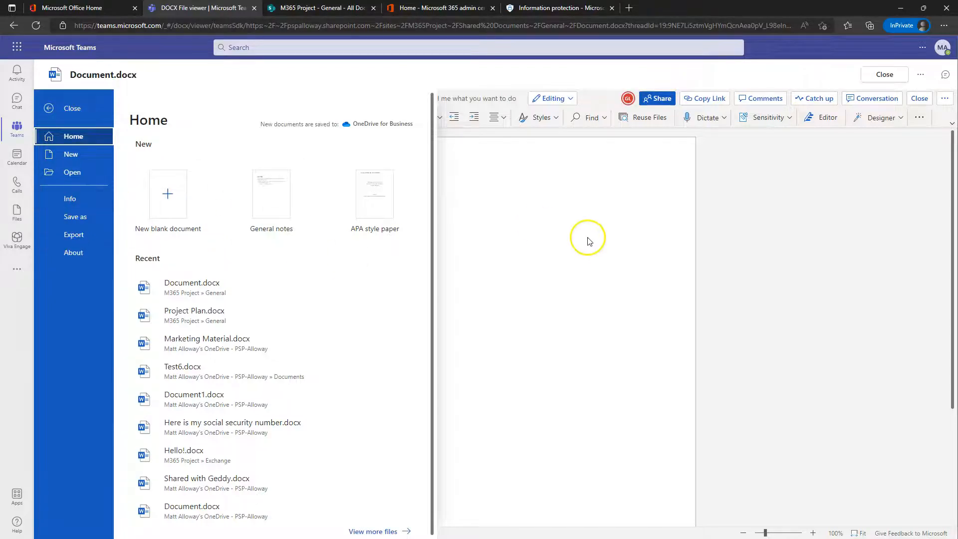
{"action": "left_click", "coordinate": [586, 237]}
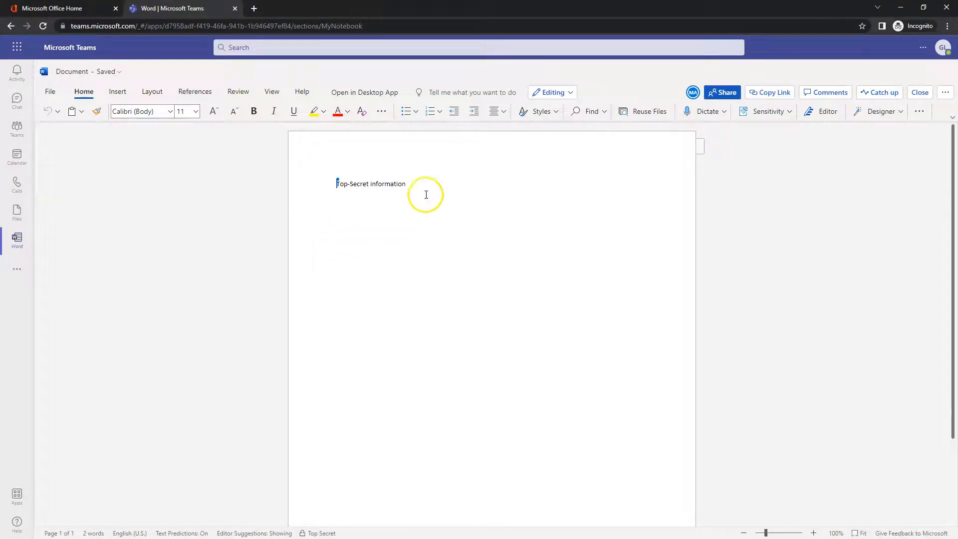
{"action": "left_click", "coordinate": [425, 194]}
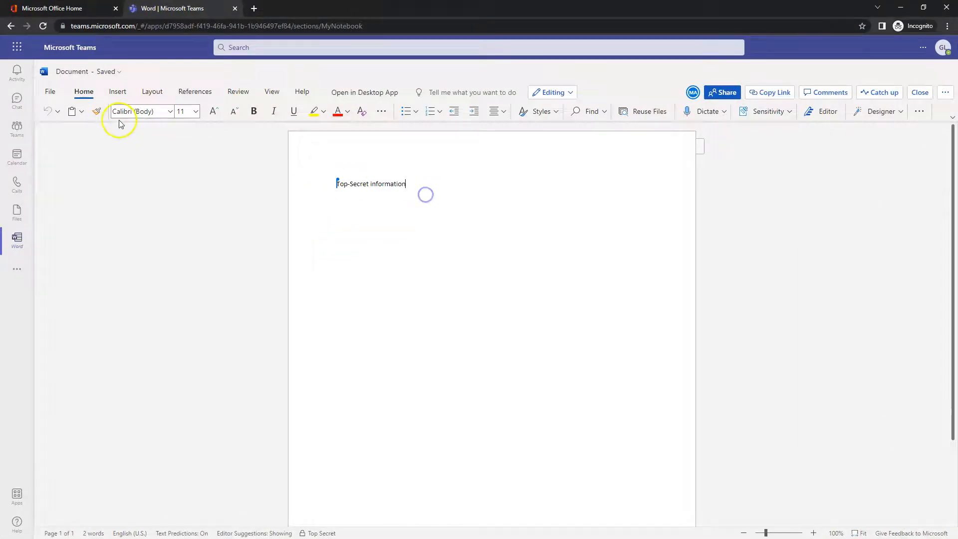
Step: Check the document's File menu, then maximize the Teams document window
{"action": "left_click", "coordinate": [48, 93]}
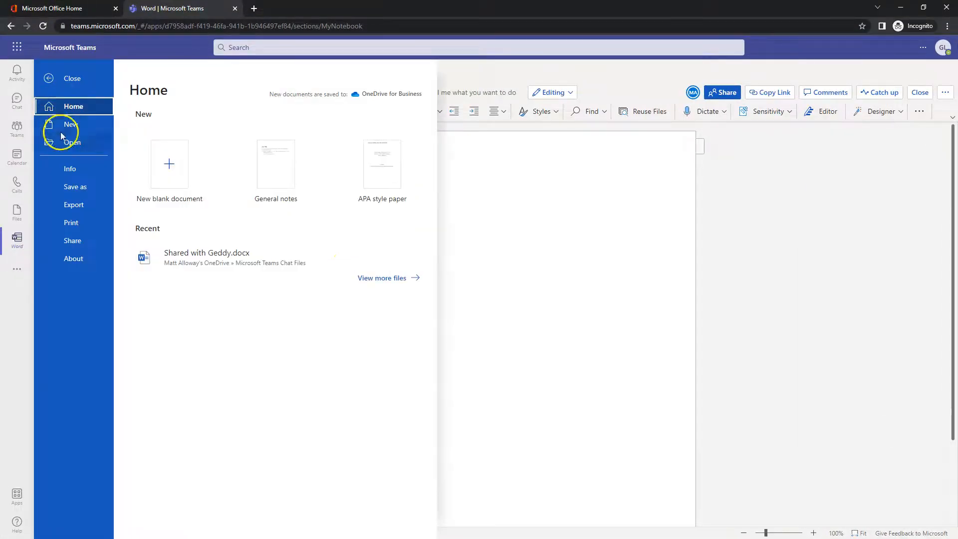
{"action": "left_click", "coordinate": [652, 315]}
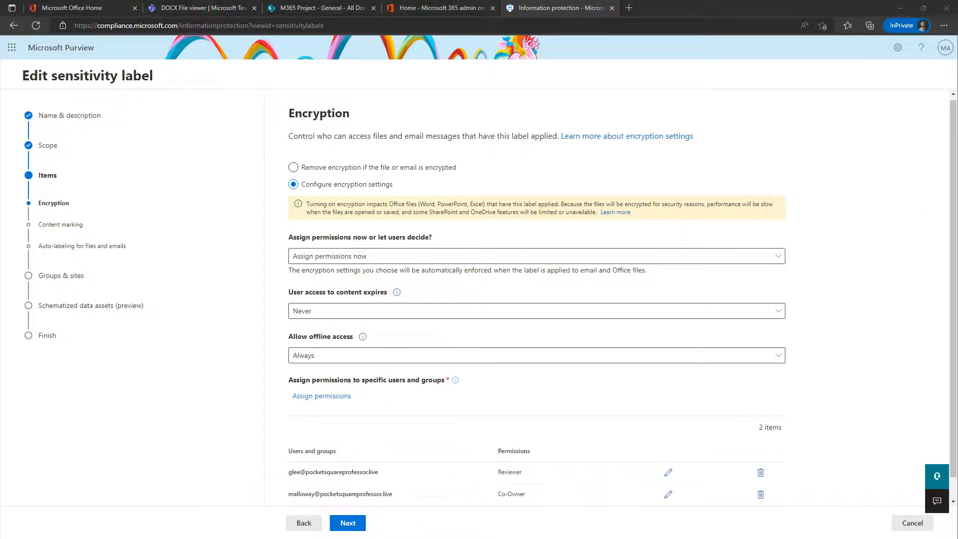
{"action": "double_click", "coordinate": [608, 71]}
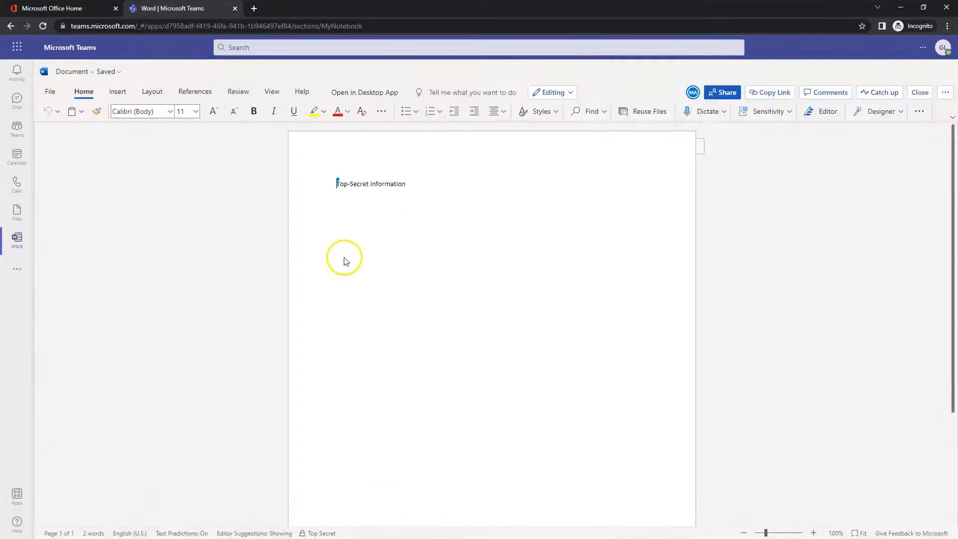
Step: Send the document to Print, return to it, and bring up the sensitivity label list
{"action": "left_click", "coordinate": [50, 91]}
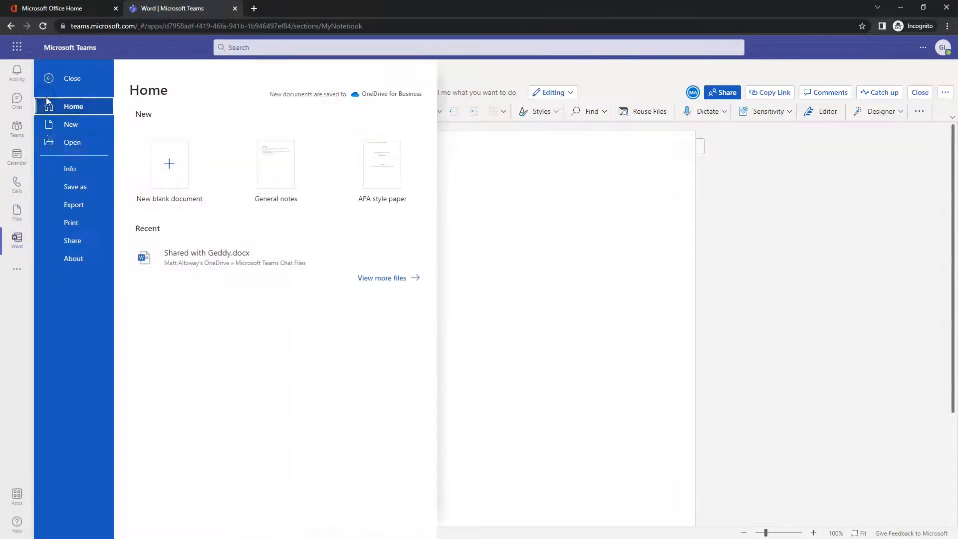
{"action": "left_click", "coordinate": [71, 222]}
{"action": "left_click", "coordinate": [174, 119]}
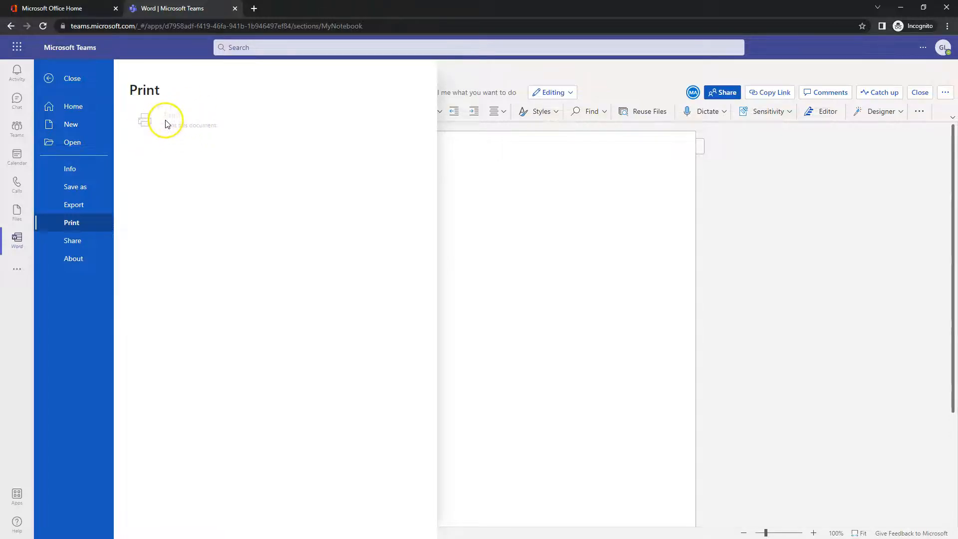
{"action": "left_click", "coordinate": [658, 246]}
{"action": "left_click", "coordinate": [347, 209]}
{"action": "left_click", "coordinate": [754, 123]}
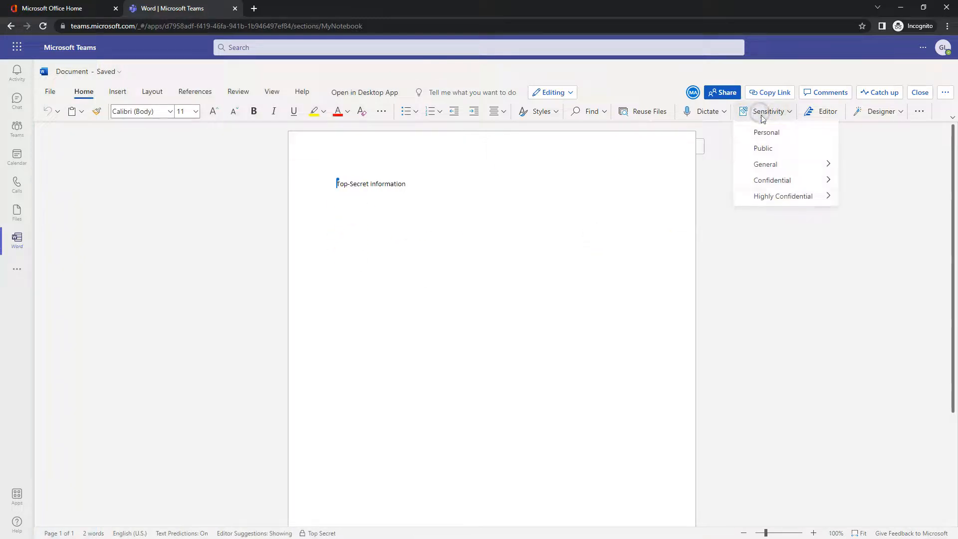
Step: Apply the Highly Confidential All Employees label, giving 'previous label was incorrect' as the reason
{"action": "mouse_move", "coordinate": [798, 199]}
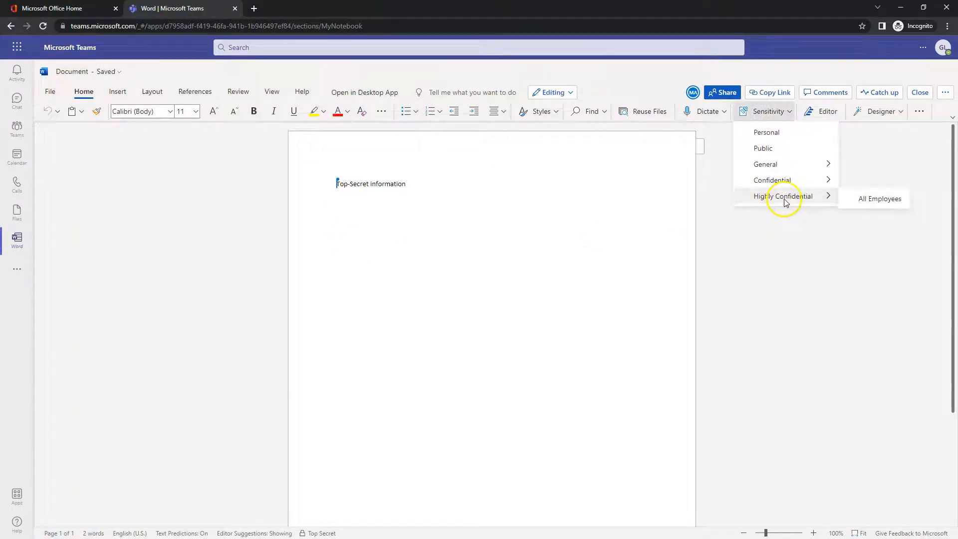
{"action": "left_click", "coordinate": [873, 200]}
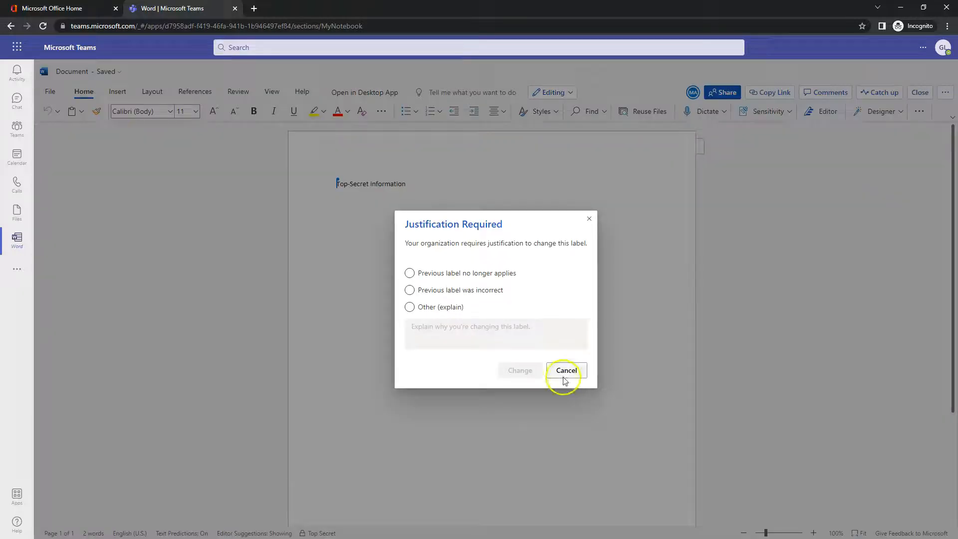
{"action": "left_click", "coordinate": [418, 295]}
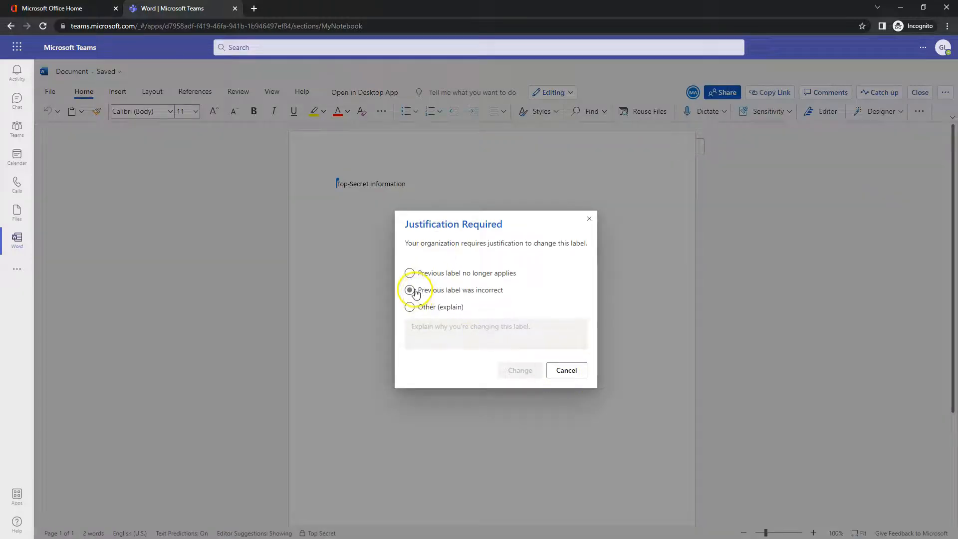
{"action": "left_click", "coordinate": [419, 292]}
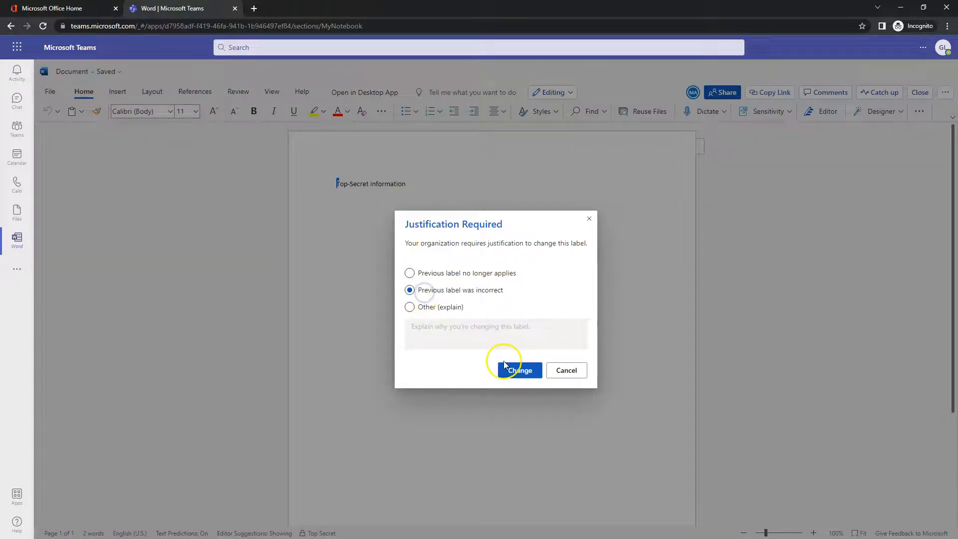
{"action": "left_click", "coordinate": [522, 369]}
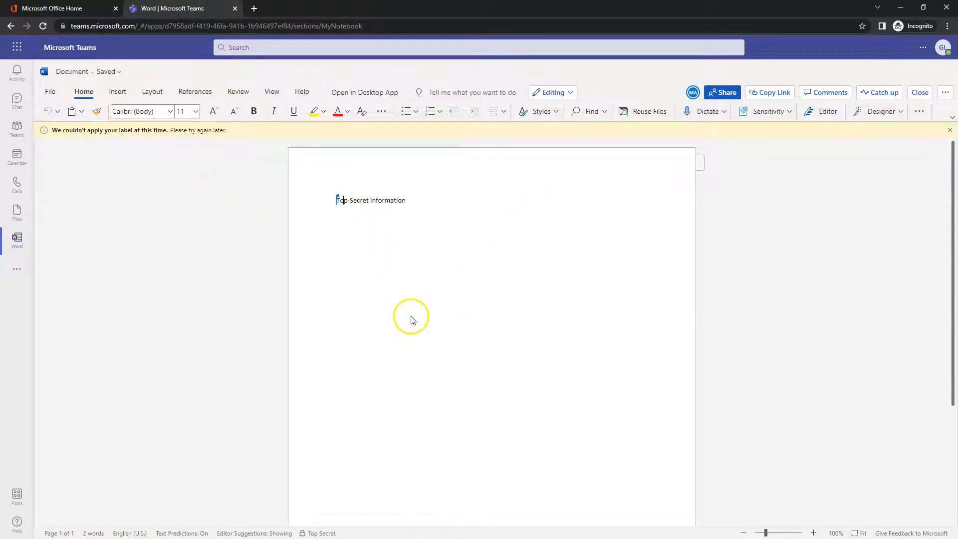
Step: Try the Public label, dismiss the sensitivity error, and switch the document to Reviewing mode
{"action": "left_click", "coordinate": [759, 111]}
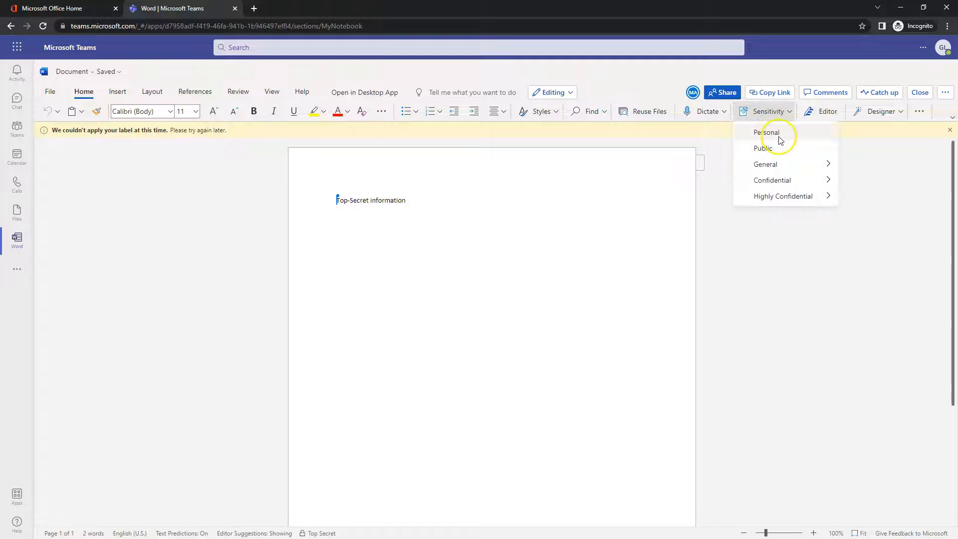
{"action": "left_click", "coordinate": [776, 148]}
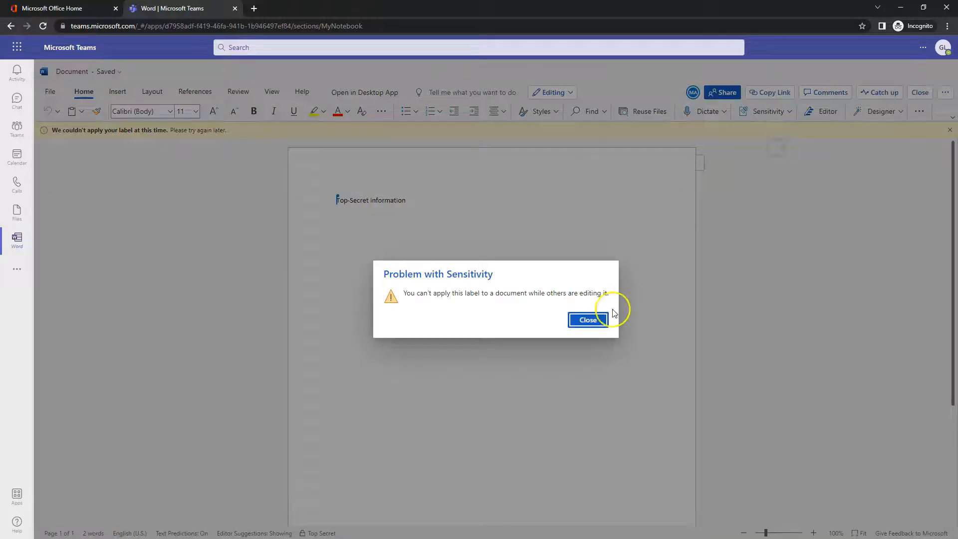
{"action": "left_click", "coordinate": [588, 320]}
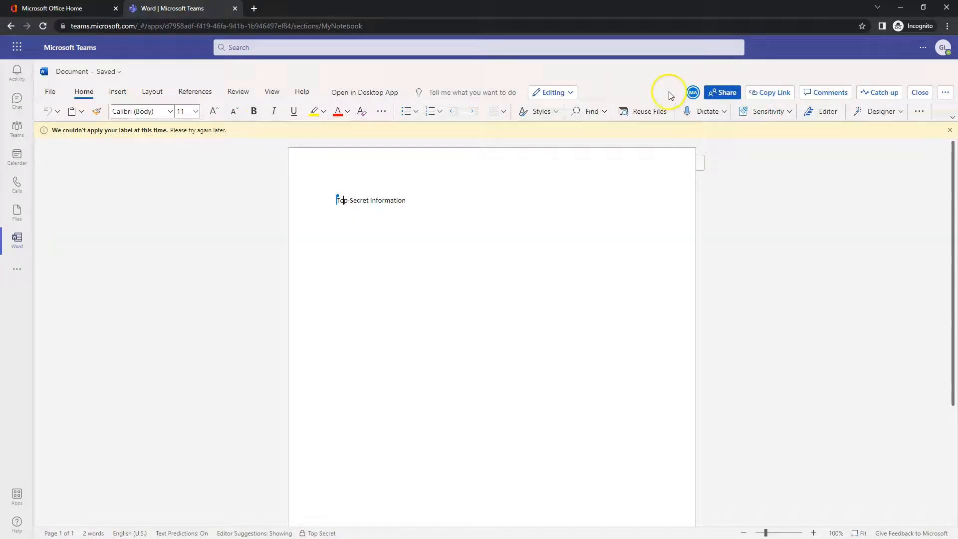
{"action": "left_click", "coordinate": [569, 92]}
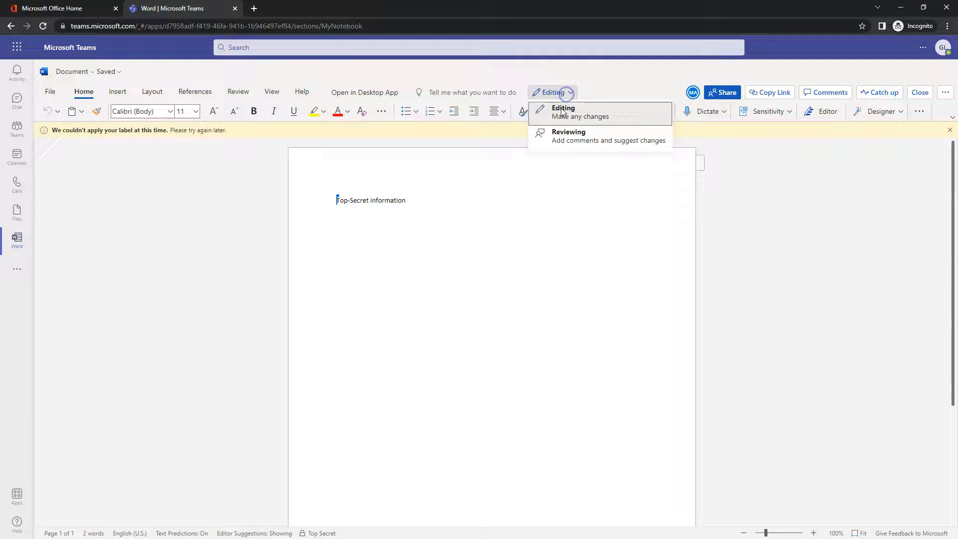
{"action": "left_click", "coordinate": [568, 140]}
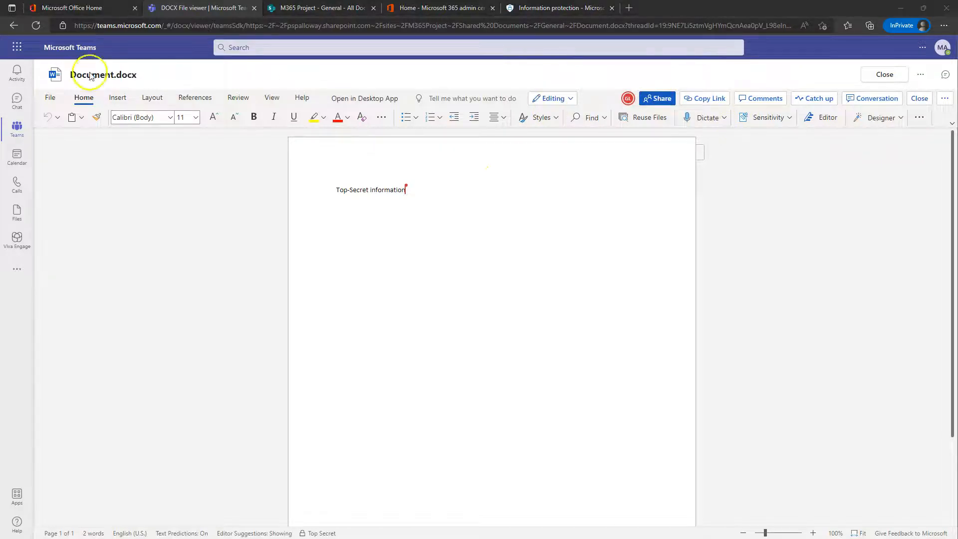
Step: Try the Personal label, dismiss the error, and switch the document to Reviewing mode
{"action": "left_click", "coordinate": [758, 120]}
{"action": "left_click", "coordinate": [764, 139]}
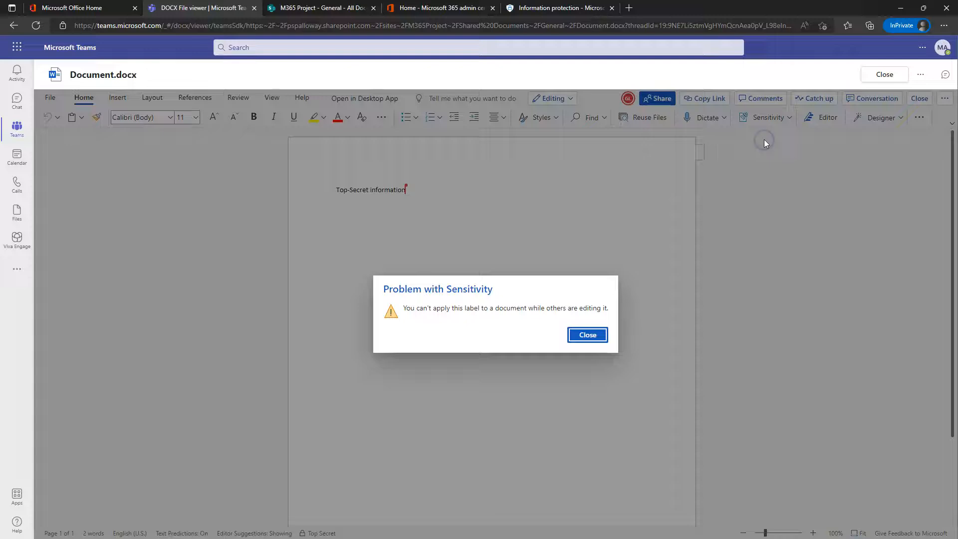
{"action": "left_click", "coordinate": [578, 340]}
{"action": "left_click", "coordinate": [550, 100]}
{"action": "left_click", "coordinate": [561, 141]}
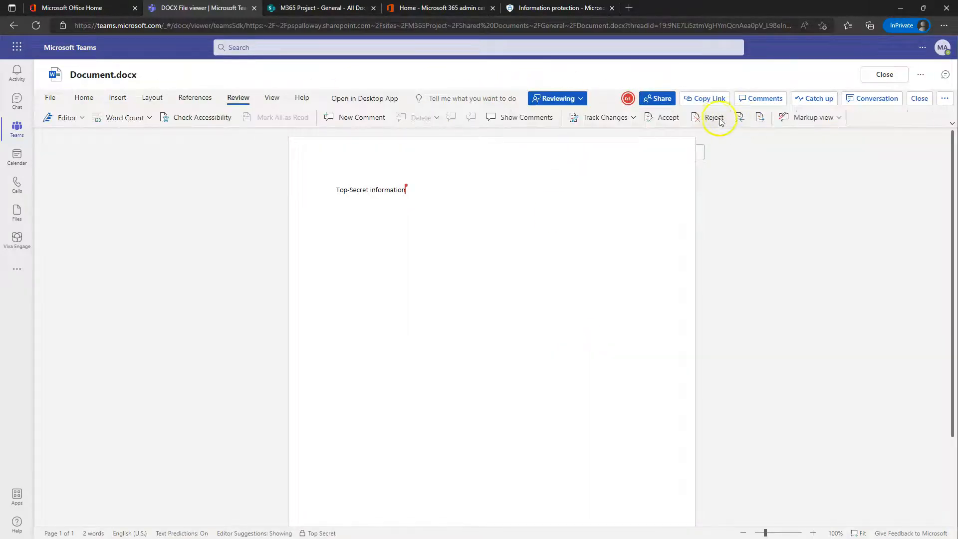
Step: Try accepting and rejecting tracked changes, dismissing each 'no tracked changes' message
{"action": "left_click", "coordinate": [666, 120]}
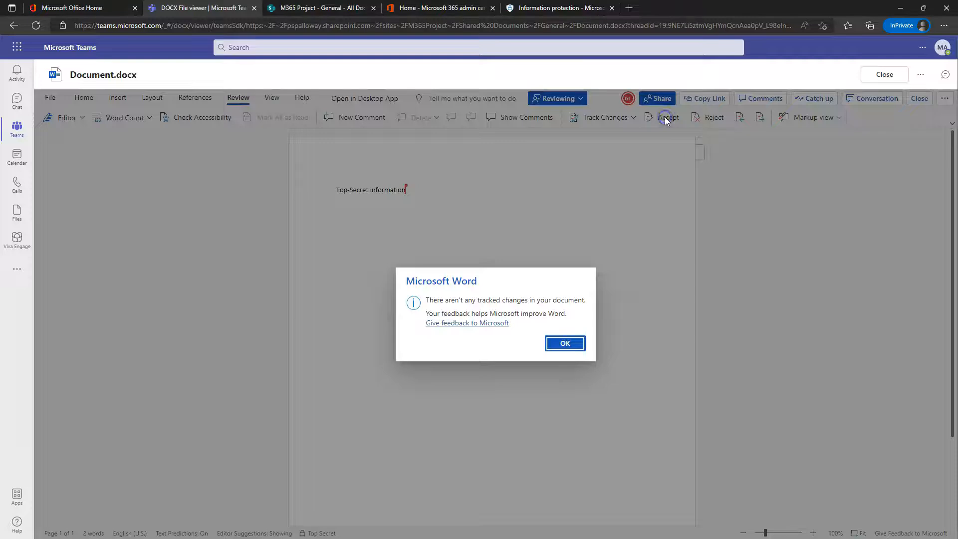
{"action": "left_click", "coordinate": [562, 344]}
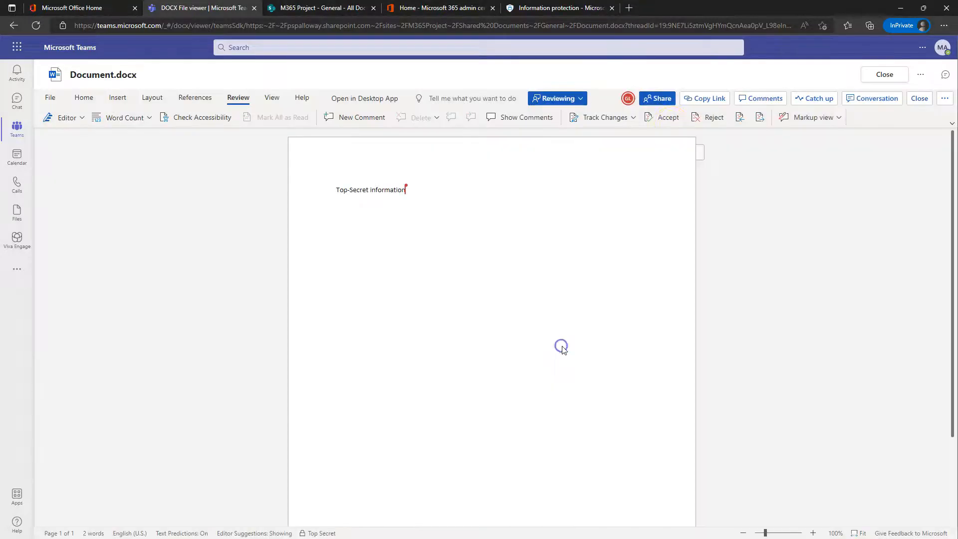
{"action": "left_click", "coordinate": [713, 120]}
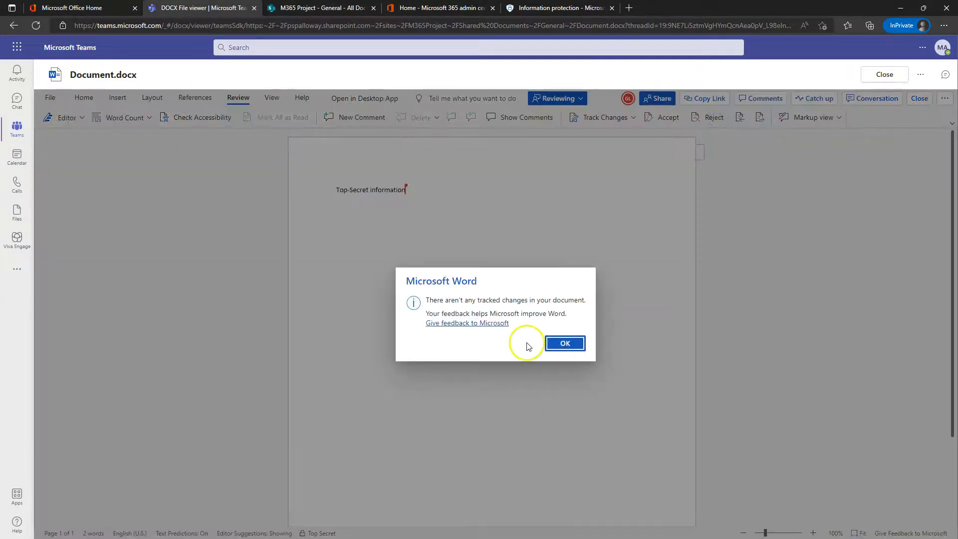
{"action": "left_click", "coordinate": [564, 343]}
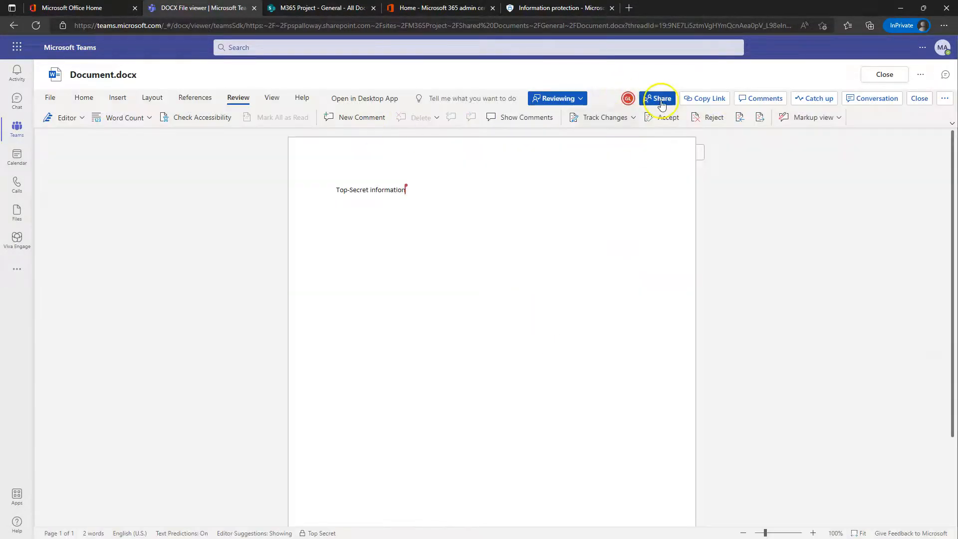
Step: Return to the Home tab, try the Public label, and dismiss the label error
{"action": "left_click", "coordinate": [51, 98]}
{"action": "left_click", "coordinate": [49, 107]}
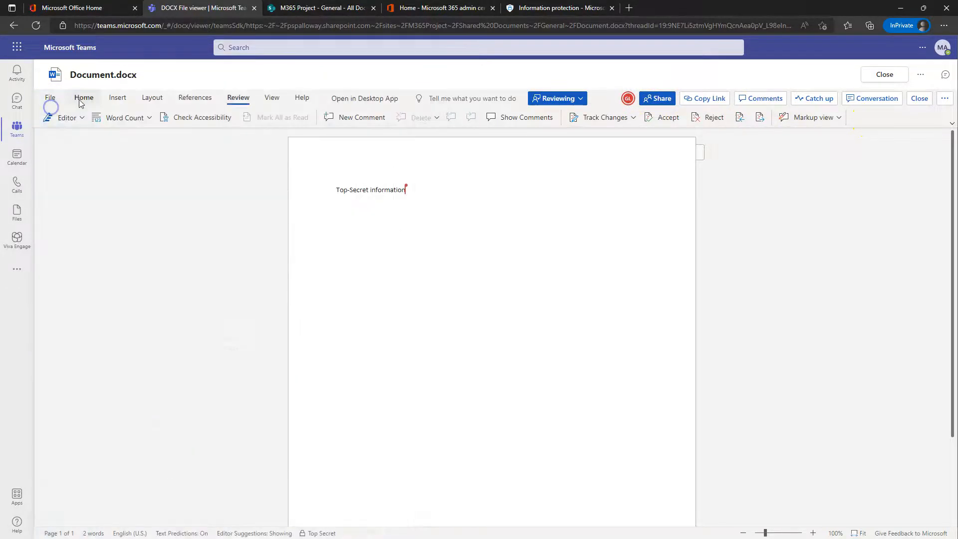
{"action": "left_click", "coordinate": [83, 97]}
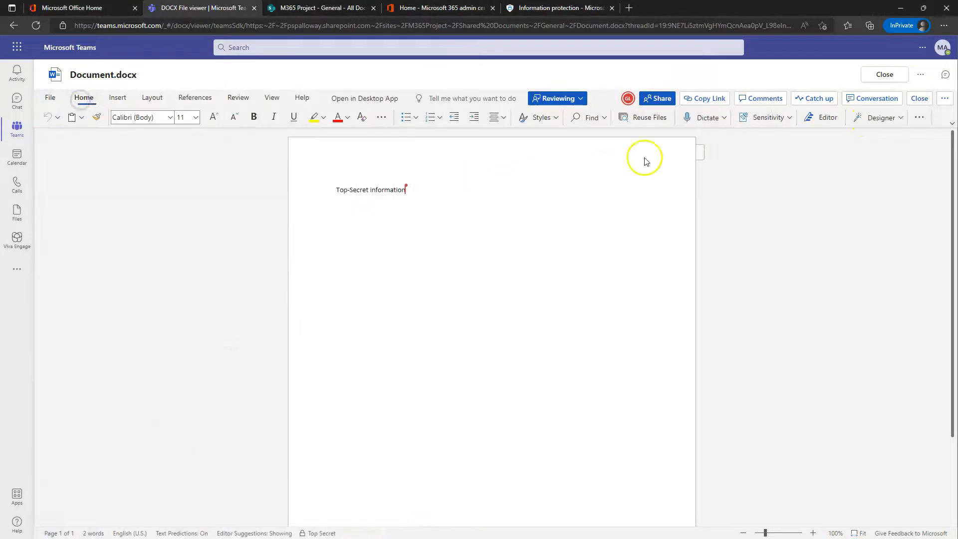
{"action": "left_click", "coordinate": [765, 117]}
{"action": "left_click", "coordinate": [764, 154]}
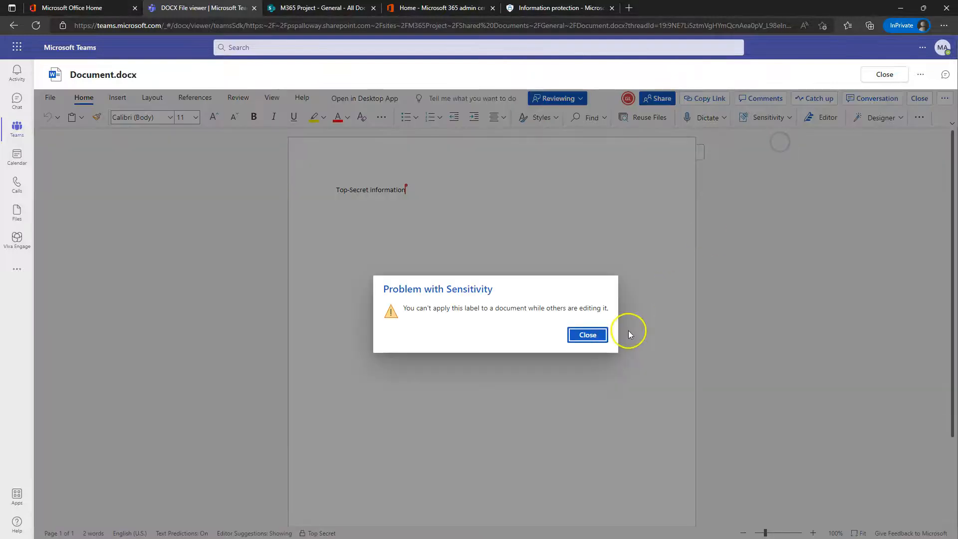
{"action": "left_click", "coordinate": [589, 335]}
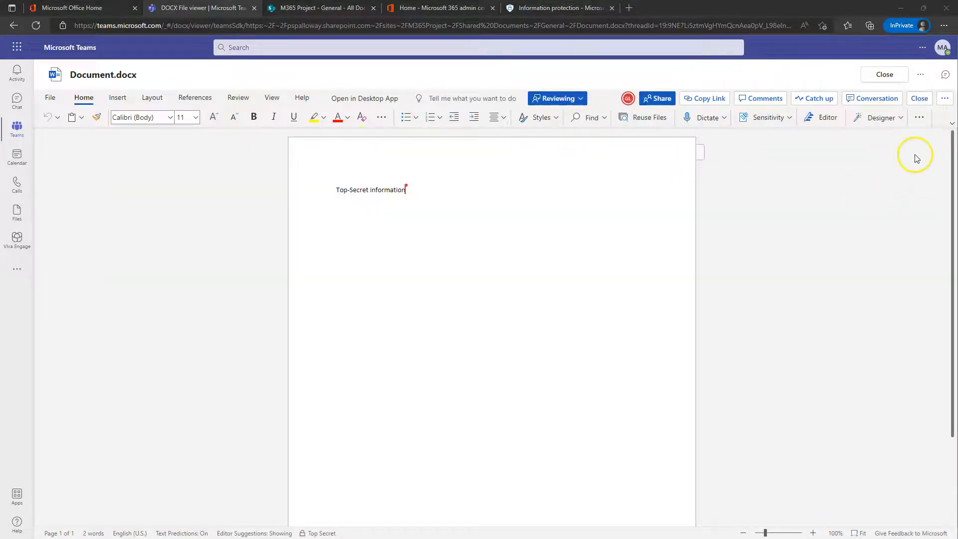
Step: Relabel the document Personal with Other (explain) and a typed justification, then verify the applied label
{"action": "left_click", "coordinate": [756, 117]}
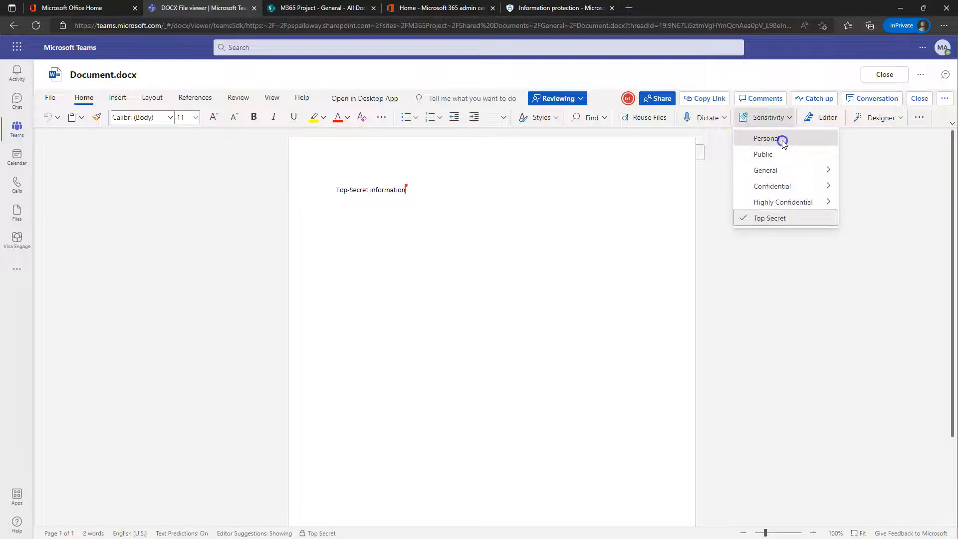
{"action": "left_click", "coordinate": [780, 139]}
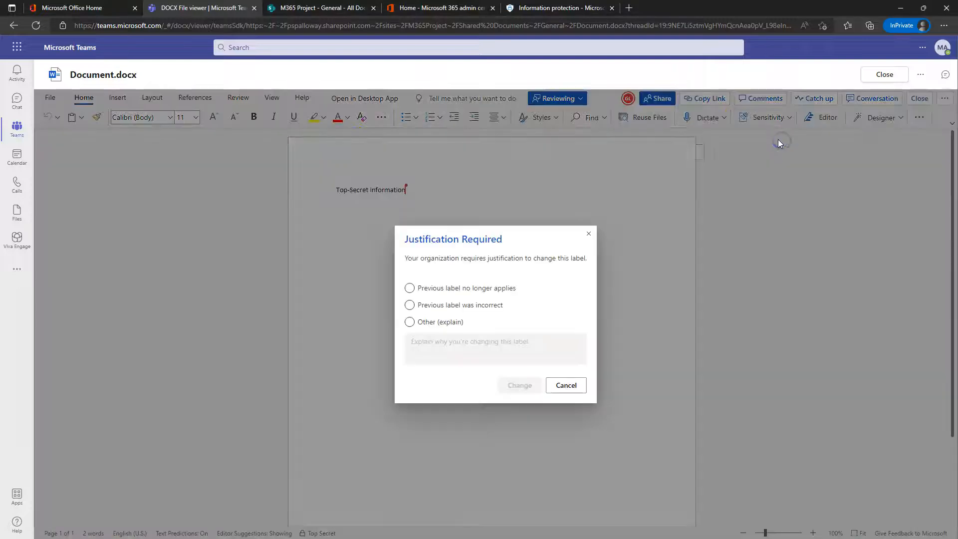
{"action": "left_click", "coordinate": [424, 323]}
{"action": "left_click", "coordinate": [435, 348]}
{"action": "type", "text": "because"}
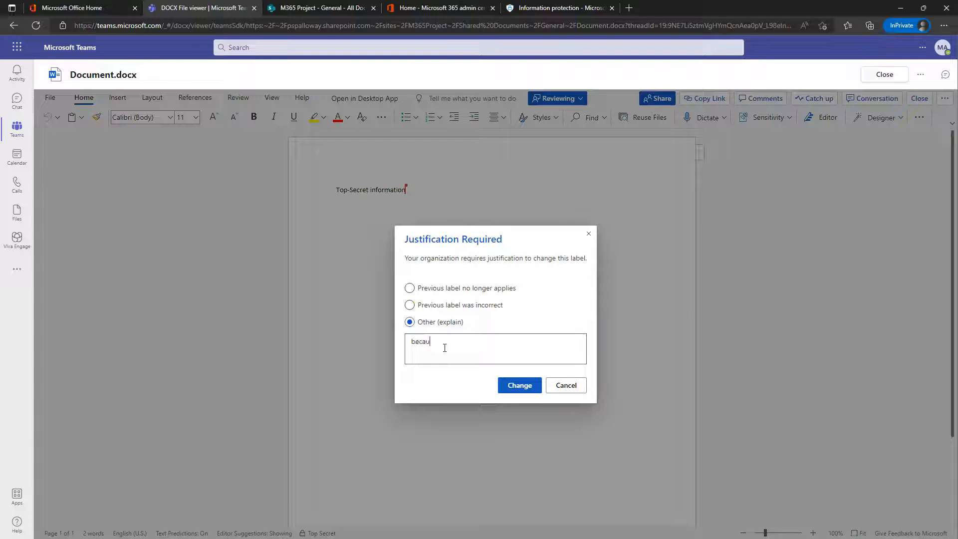
{"action": "left_click", "coordinate": [509, 383]}
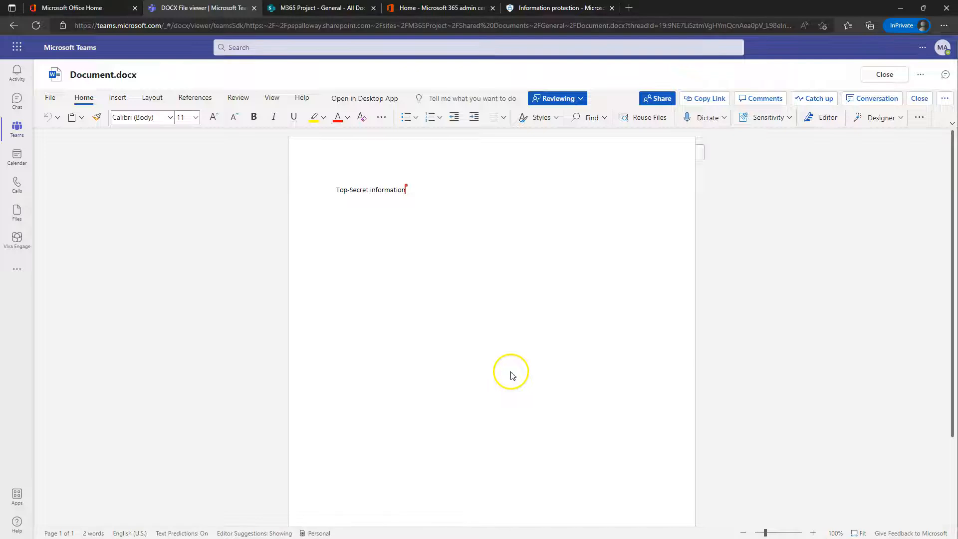
{"action": "left_click", "coordinate": [510, 313]}
{"action": "left_click", "coordinate": [776, 120]}
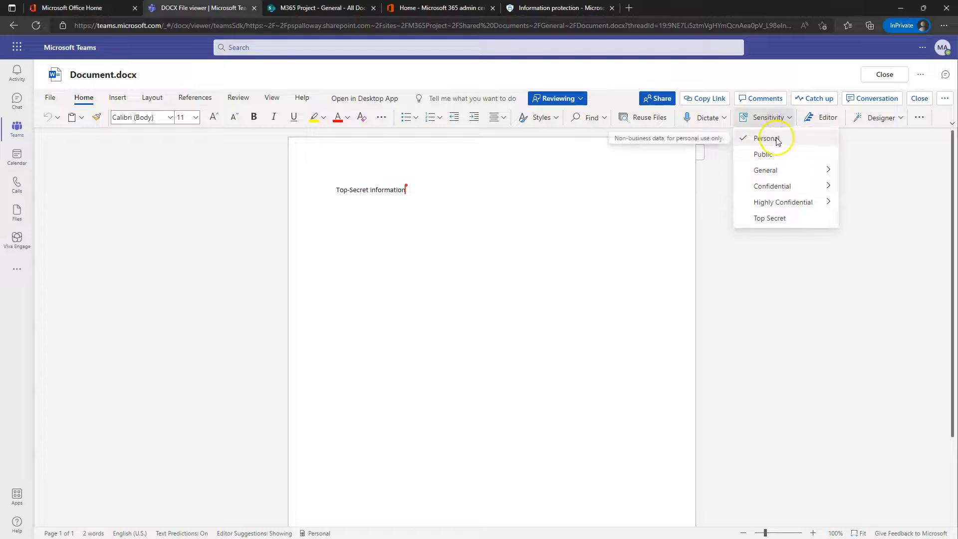
{"action": "left_click", "coordinate": [432, 282]}
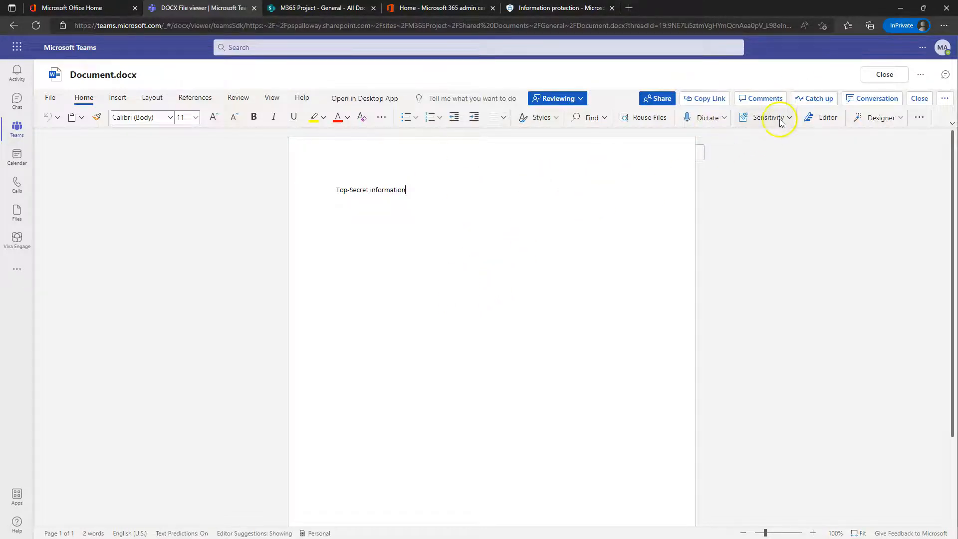
Step: Close Document.docx, dismiss the tags tip, and close the Word start window
{"action": "left_click", "coordinate": [883, 74]}
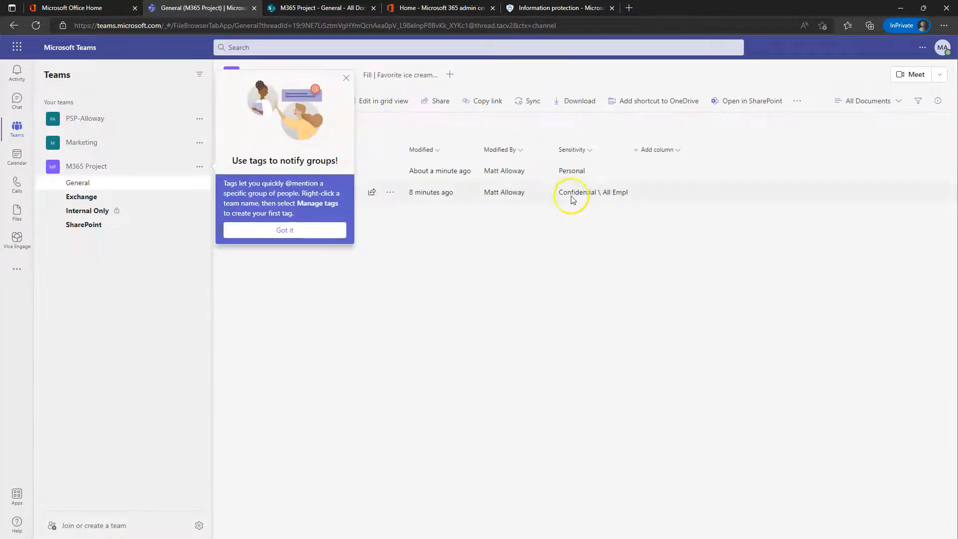
{"action": "left_click", "coordinate": [276, 230]}
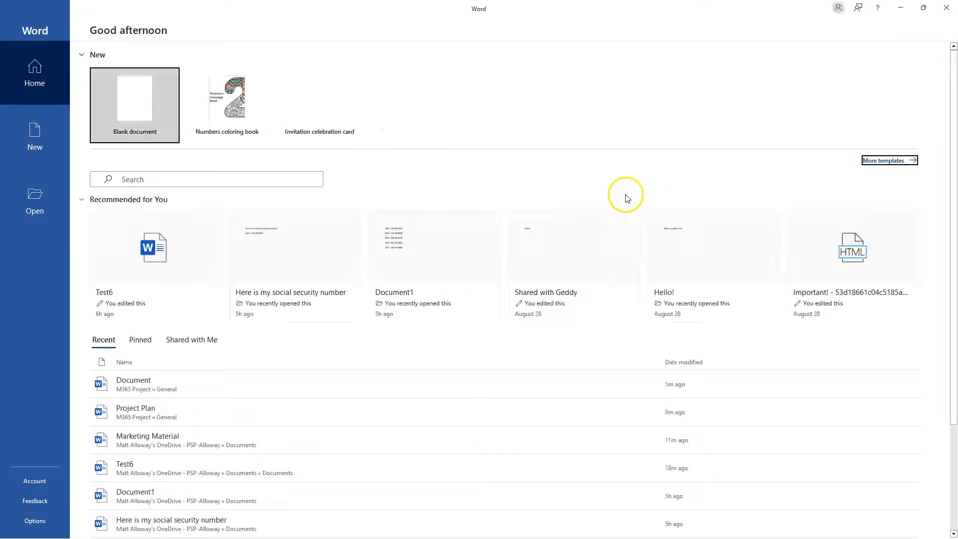
{"action": "left_click", "coordinate": [948, 9]}
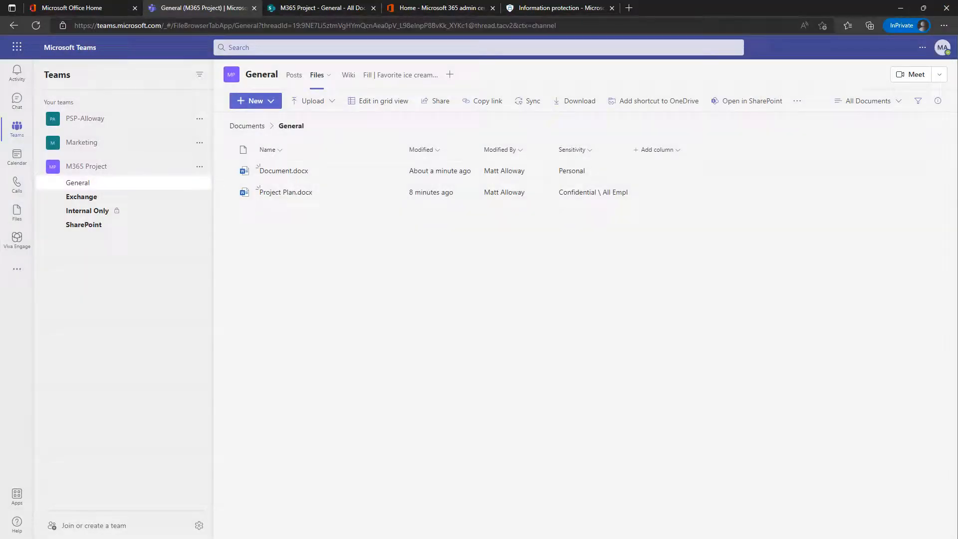
Step: Create a new Word document named 'Testing Auto' in the folder, open it in Word, then close it
{"action": "key", "text": "alt+Tab"}
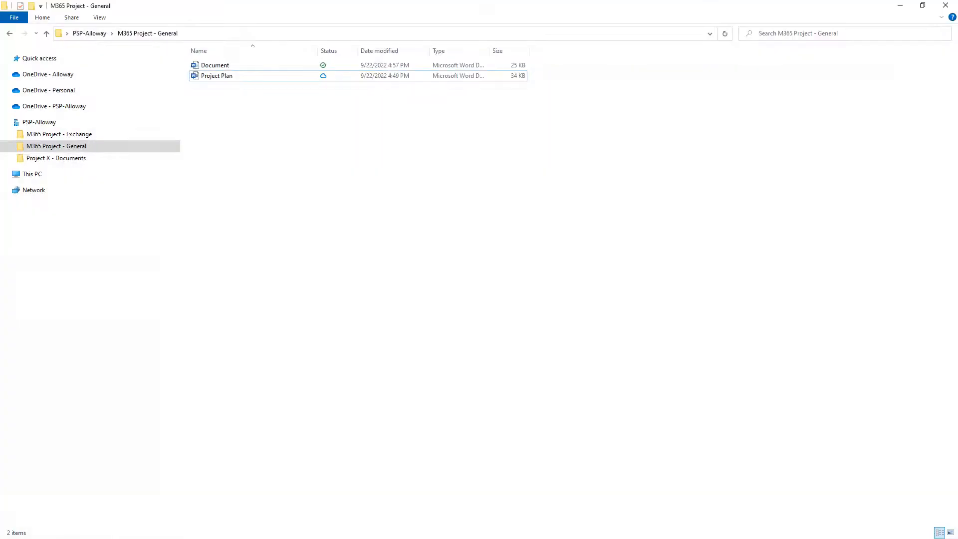
{"action": "right_click", "coordinate": [229, 97]}
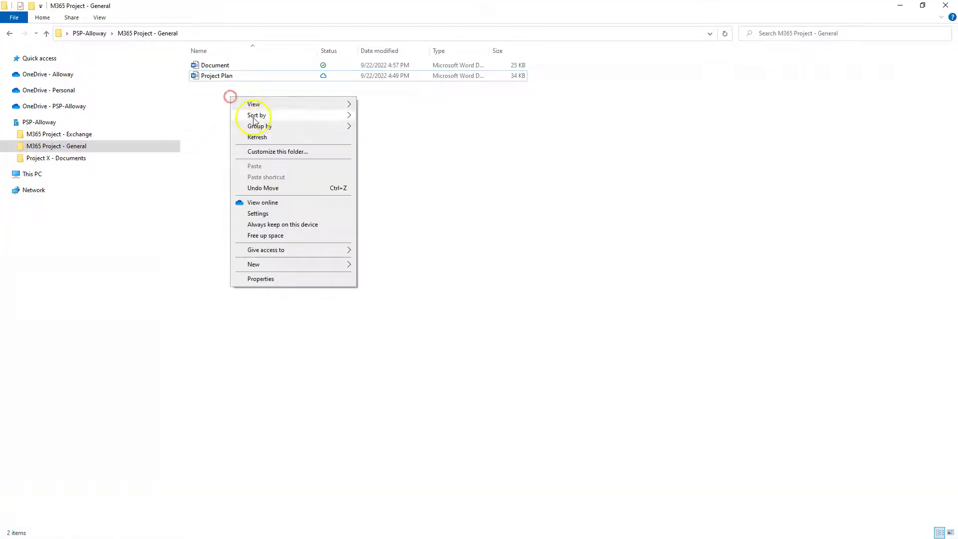
{"action": "left_click", "coordinate": [292, 263]}
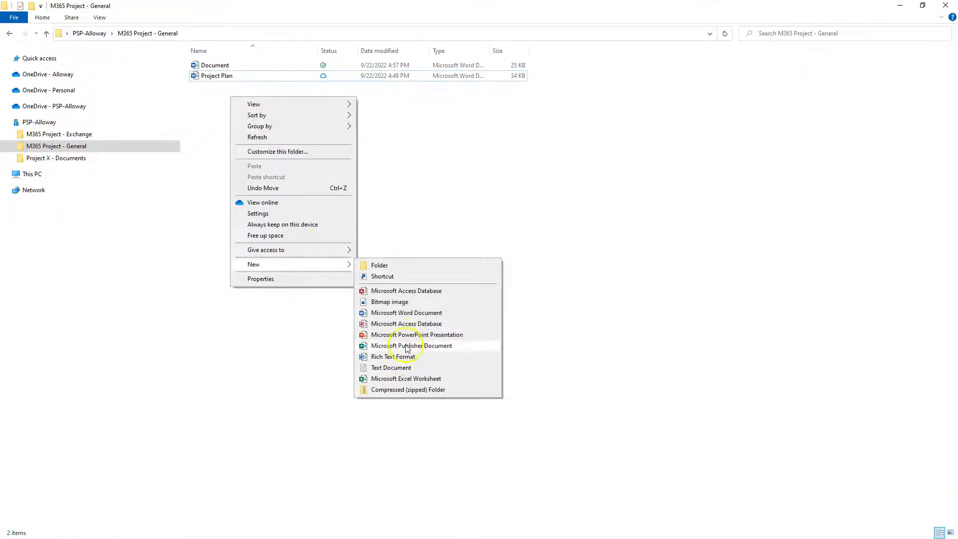
{"action": "left_click", "coordinate": [401, 313]}
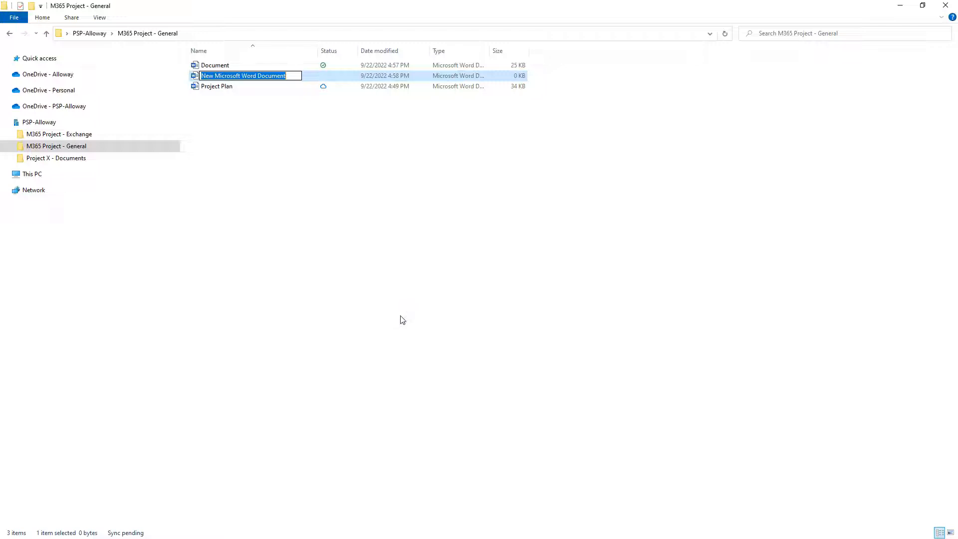
{"action": "type", "text": "Testing"}
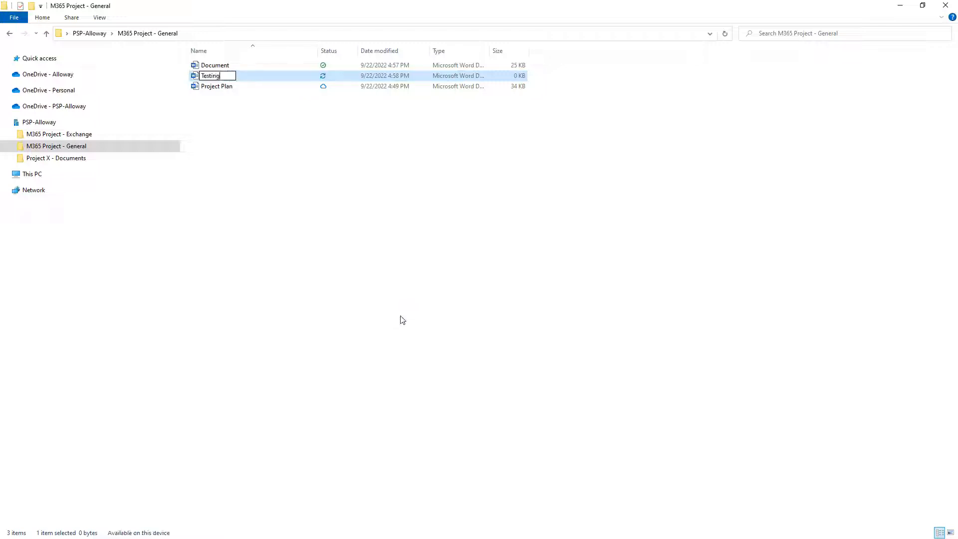
{"action": "type", "text": " Auto"}
{"action": "key", "text": "Return"}
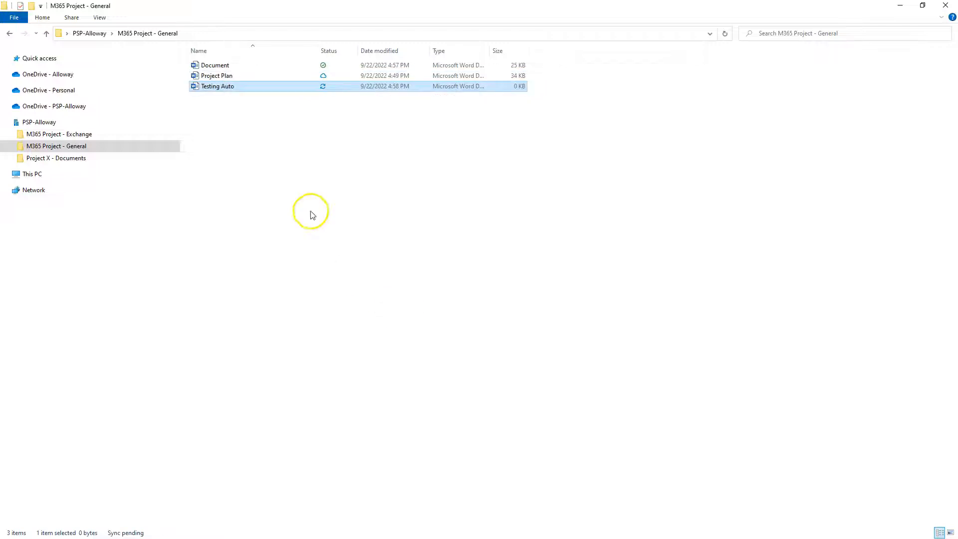
{"action": "double_click", "coordinate": [228, 88]}
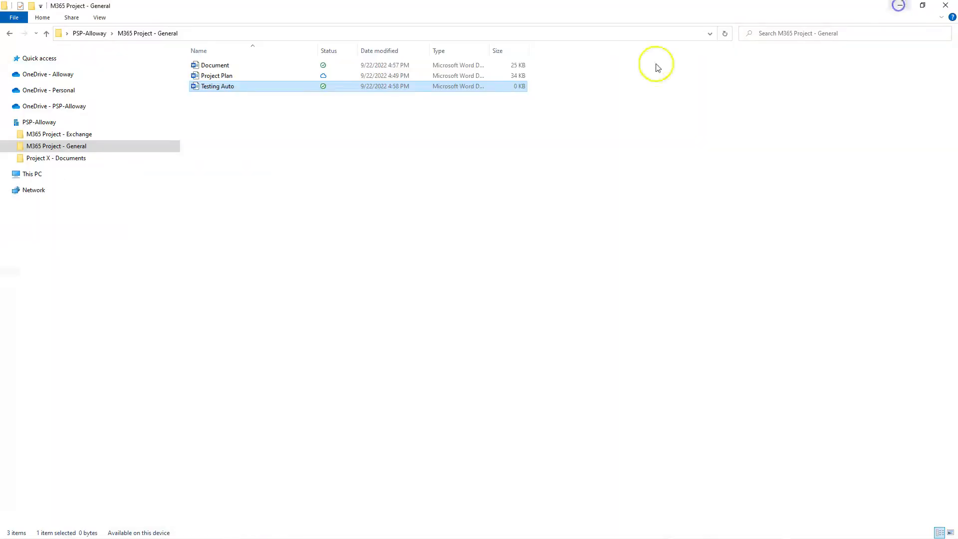
{"action": "left_click", "coordinate": [900, 8]}
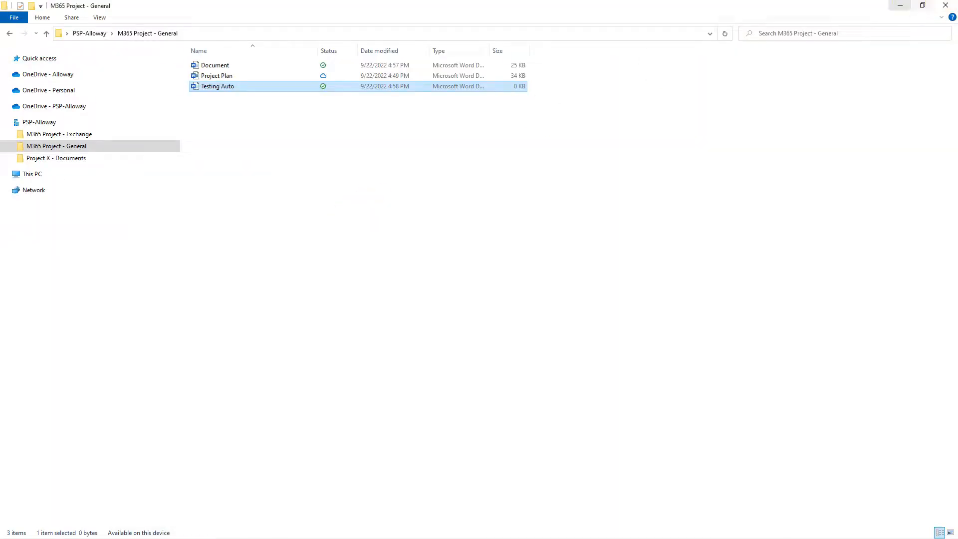
Step: Return to Purview, cancel the open label edit, and review the Confidential label's details
{"action": "left_click", "coordinate": [900, 6]}
{"action": "left_click", "coordinate": [209, 8]}
{"action": "left_click", "coordinate": [560, 8]}
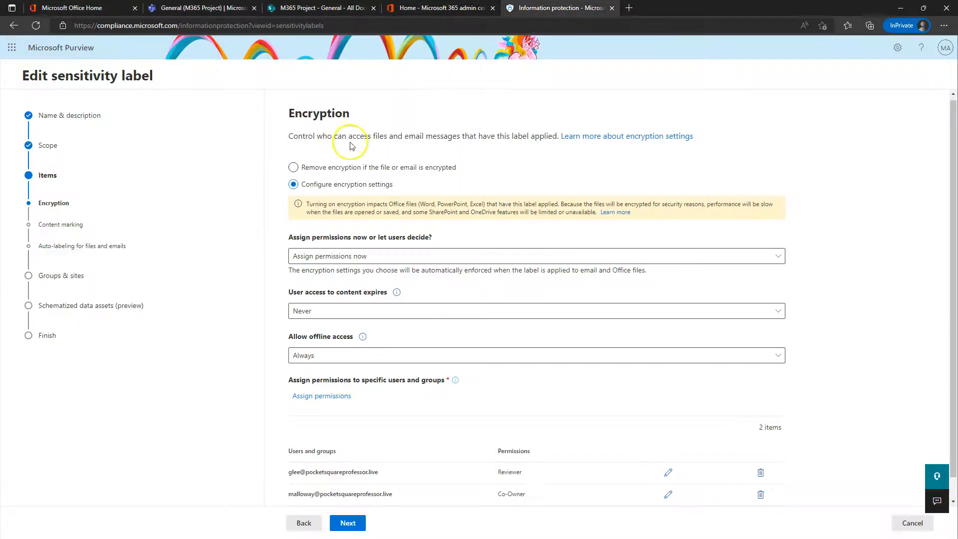
{"action": "scroll", "coordinate": [424, 466], "scroll_direction": "down", "scroll_amount": 1}
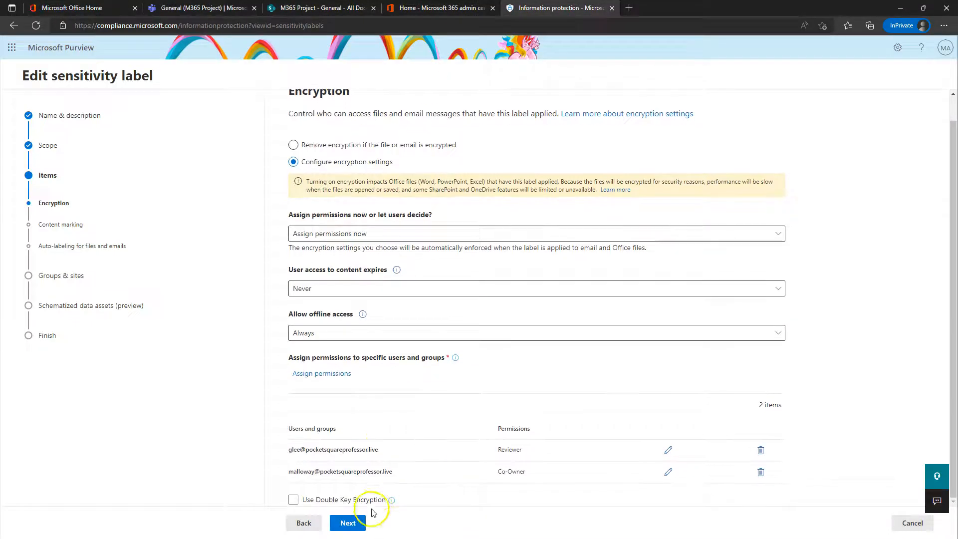
{"action": "left_click", "coordinate": [912, 522]}
{"action": "left_click", "coordinate": [225, 483]}
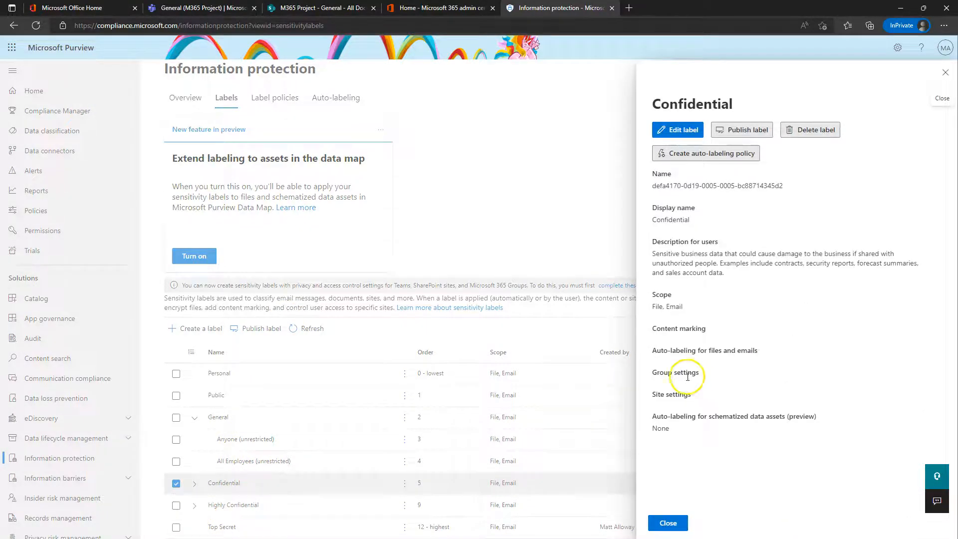
{"action": "left_click", "coordinate": [670, 521]}
Step: Open Highly Confidential All Employees, note its 'Recommend that users apply the label' setting, and start editing
{"action": "left_click", "coordinate": [195, 506]}
{"action": "scroll", "coordinate": [336, 459], "scroll_direction": "down", "scroll_amount": 1}
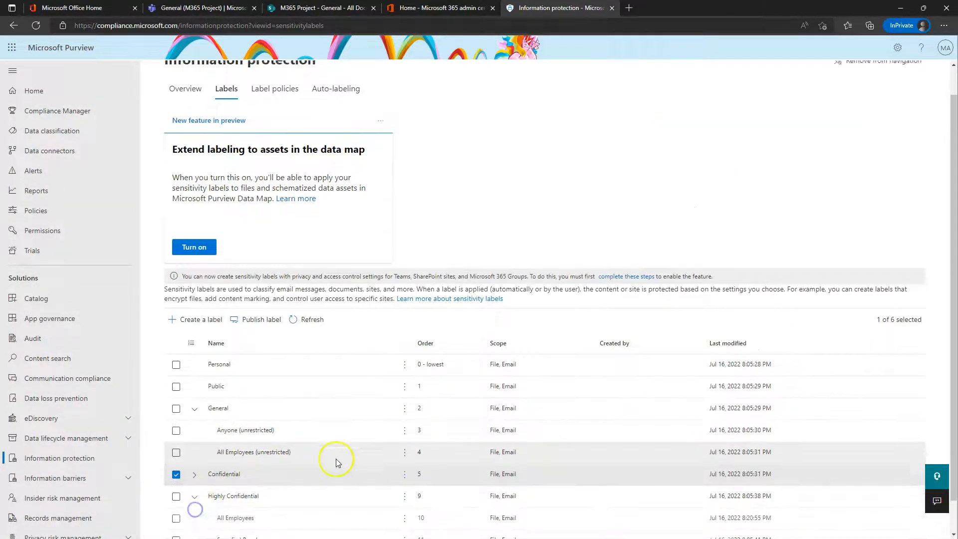
{"action": "left_click", "coordinate": [250, 489]}
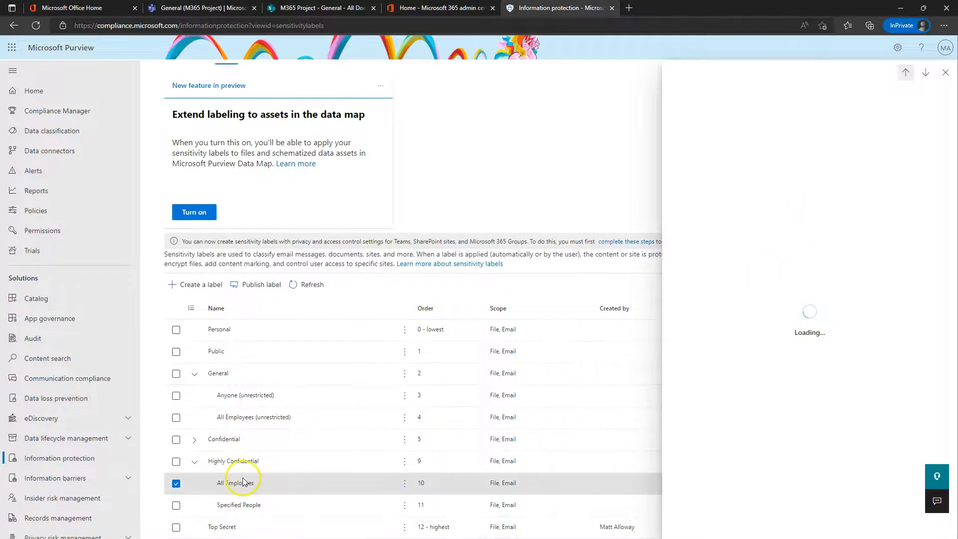
{"action": "left_click_drag", "start_coordinate": [653, 399], "coordinate": [793, 406]}
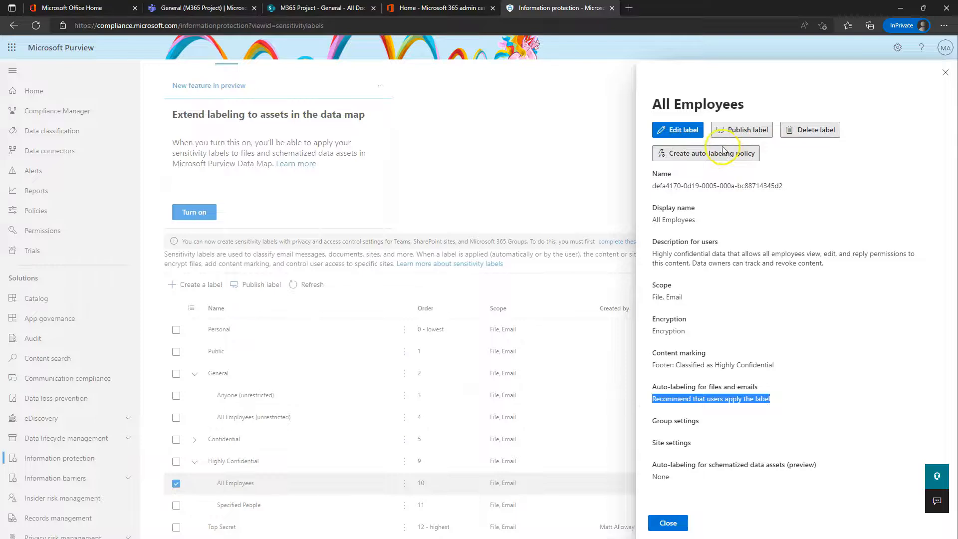
{"action": "left_click", "coordinate": [687, 130]}
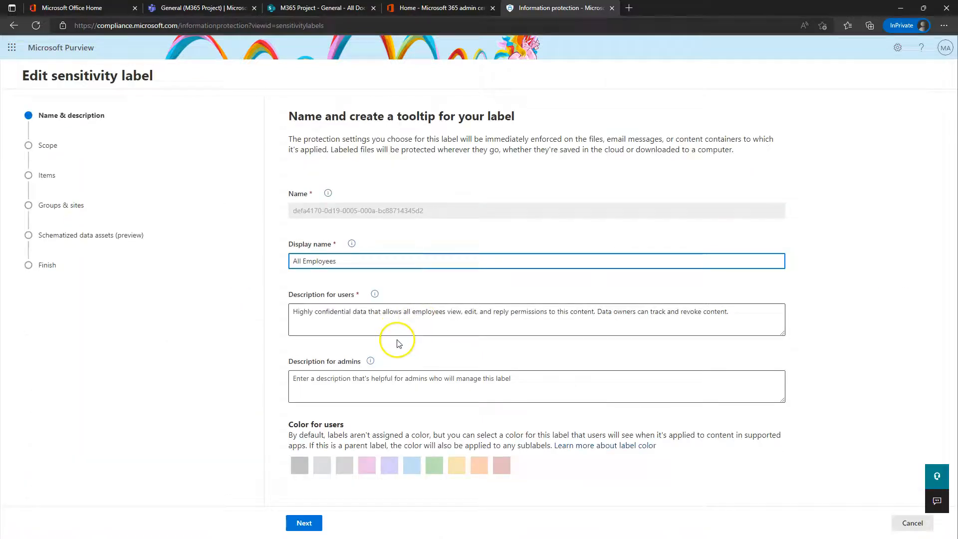
Step: Step the Highly Confidential All Employees wizard through to auto-labeling, then cancel the edit
{"action": "left_click", "coordinate": [304, 523]}
{"action": "left_click", "coordinate": [348, 523]}
{"action": "left_click", "coordinate": [352, 524]}
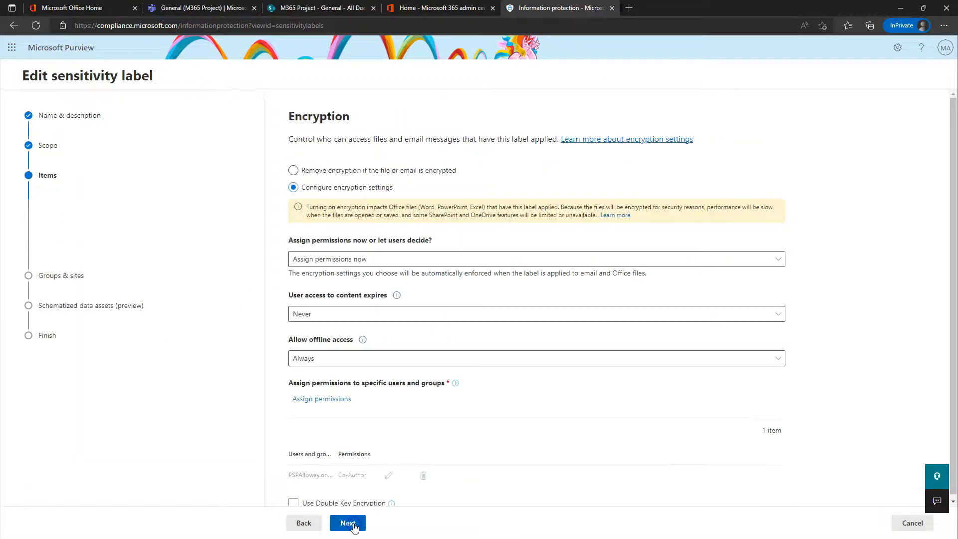
{"action": "left_click", "coordinate": [351, 524]}
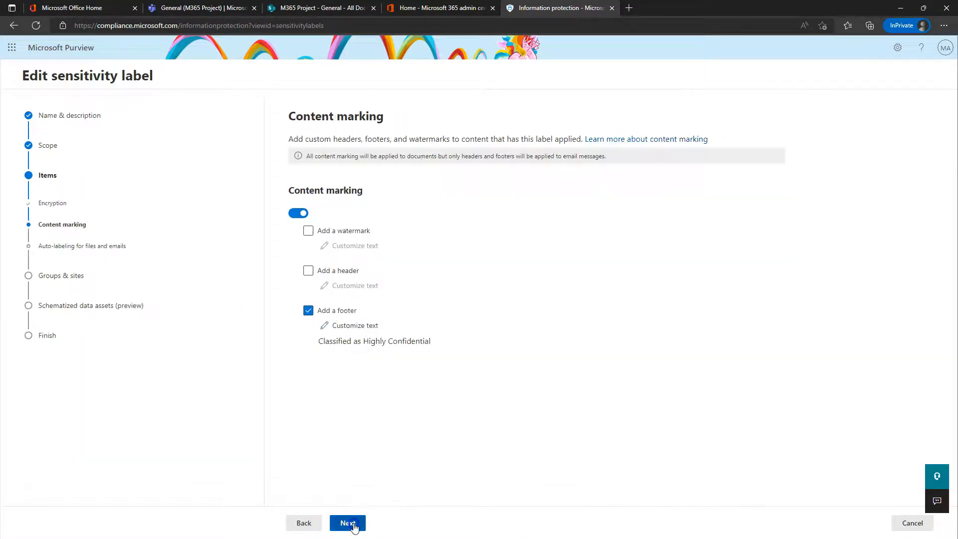
{"action": "left_click", "coordinate": [351, 523]}
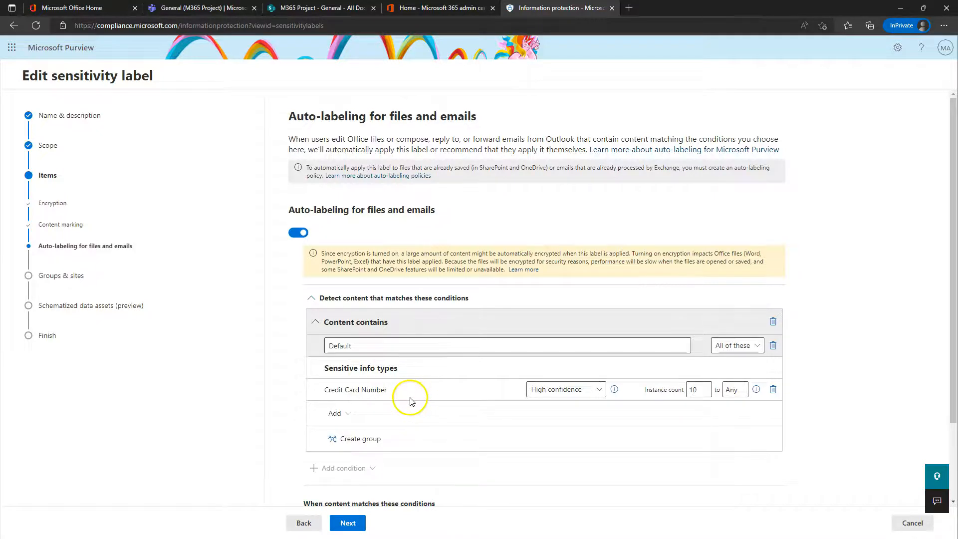
{"action": "scroll", "coordinate": [319, 366], "scroll_direction": "down", "scroll_amount": 2}
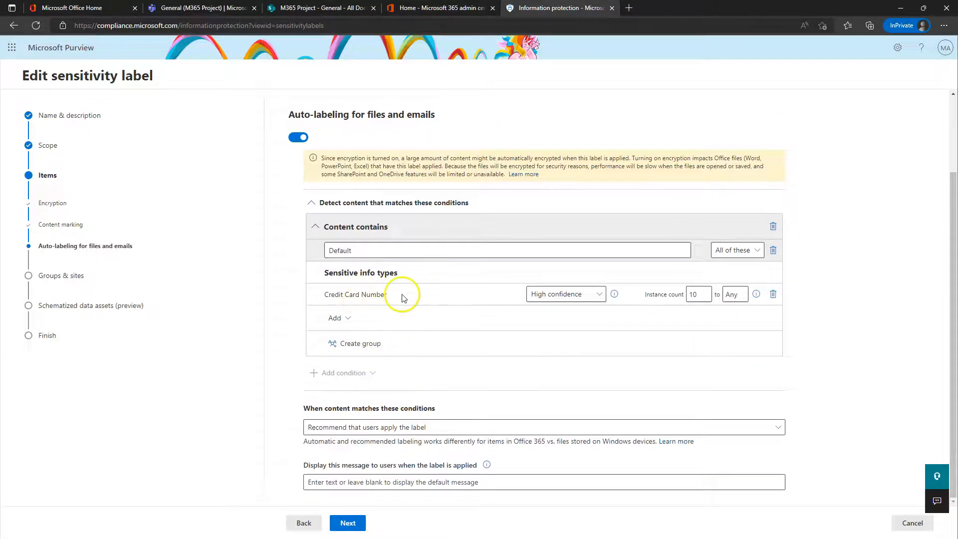
{"action": "left_click", "coordinate": [912, 522]}
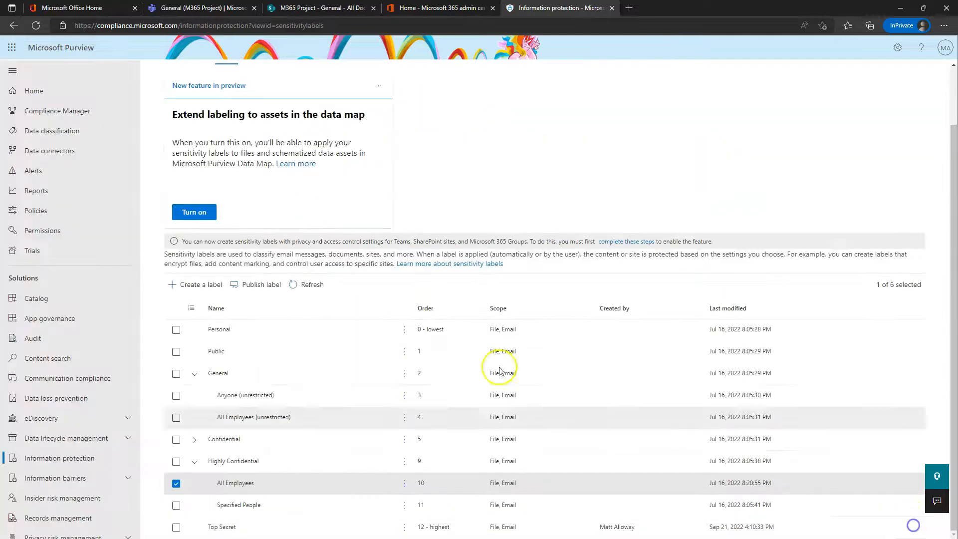
Step: Open Confidential All Employees, step its edit wizard through to auto-labeling, then cancel
{"action": "left_click", "coordinate": [194, 440]}
{"action": "scroll", "coordinate": [255, 442], "scroll_direction": "down", "scroll_amount": 1}
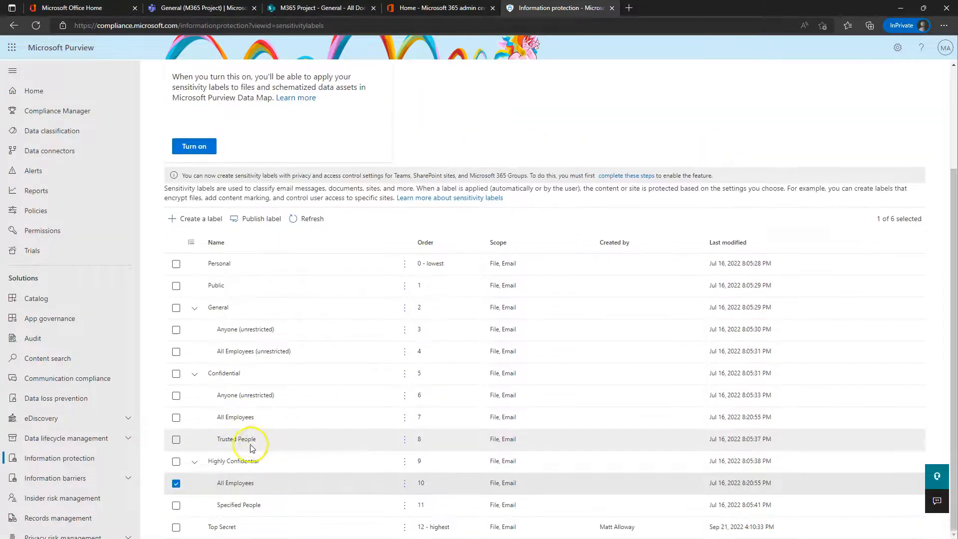
{"action": "left_click", "coordinate": [240, 415]}
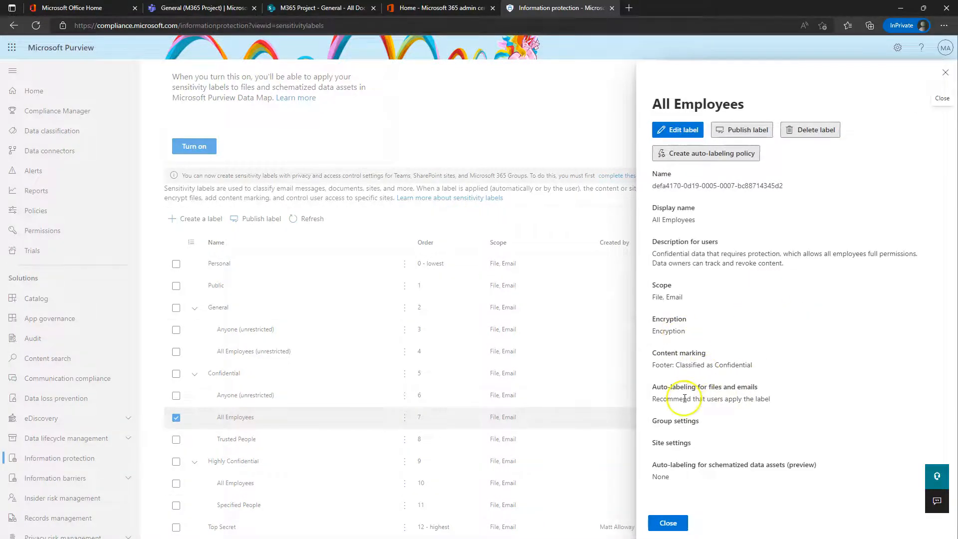
{"action": "left_click", "coordinate": [682, 130]}
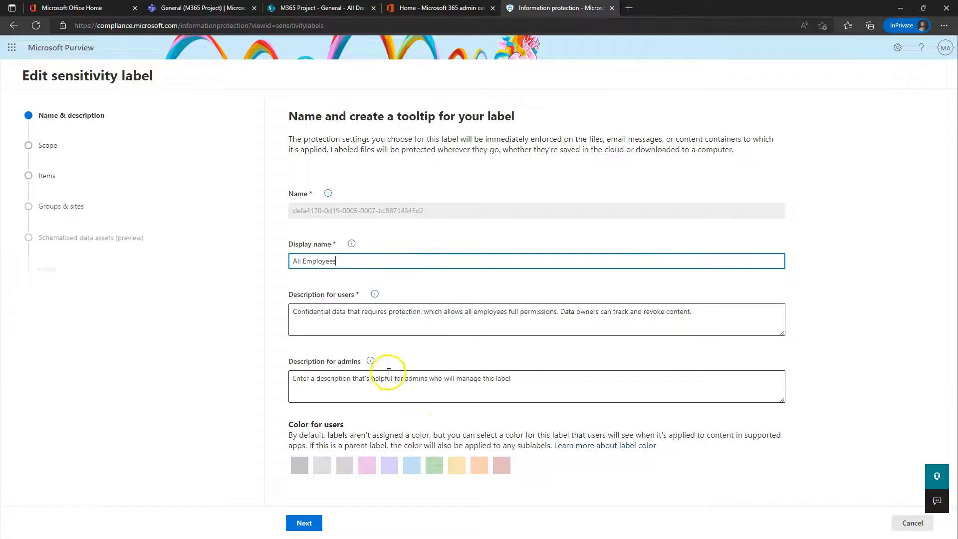
{"action": "left_click", "coordinate": [305, 521]}
{"action": "left_click", "coordinate": [356, 524]}
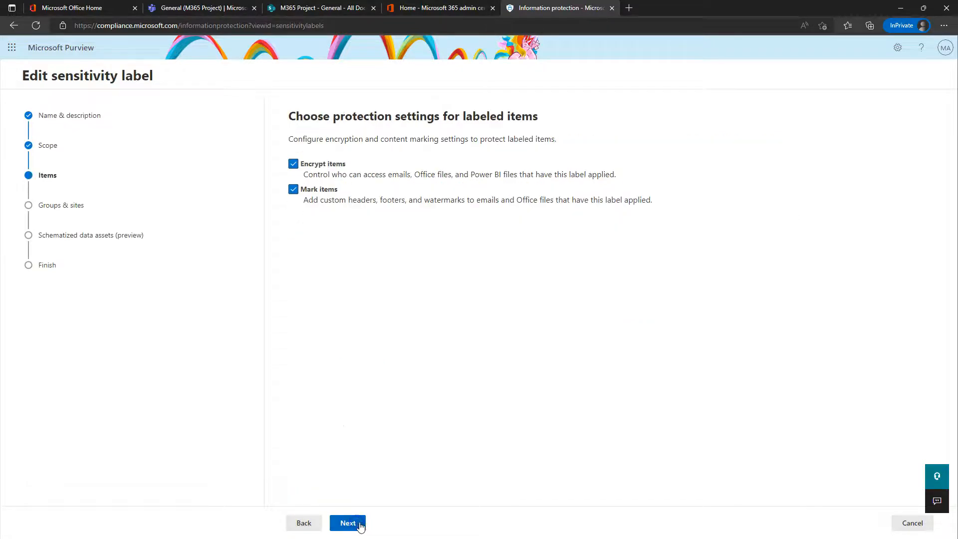
{"action": "left_click", "coordinate": [357, 523]}
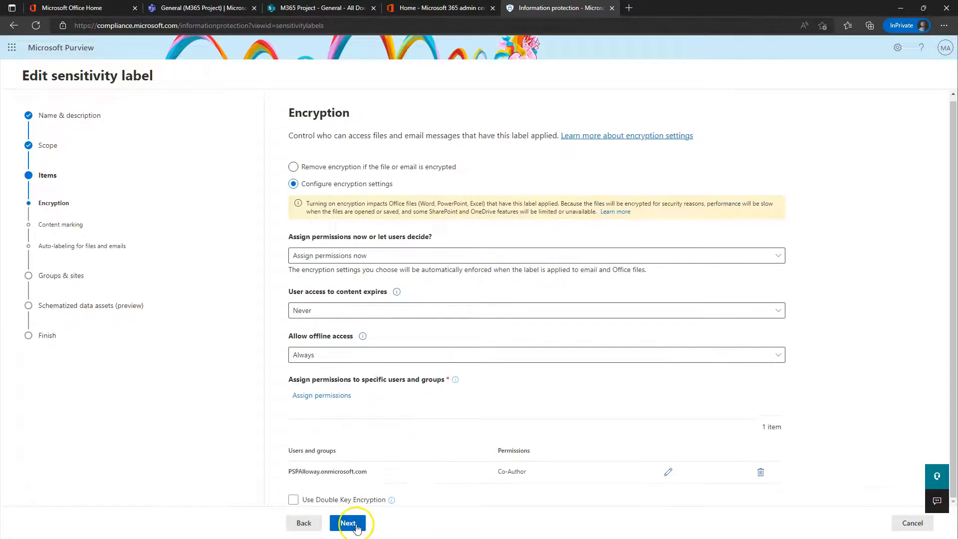
{"action": "left_click", "coordinate": [357, 521]}
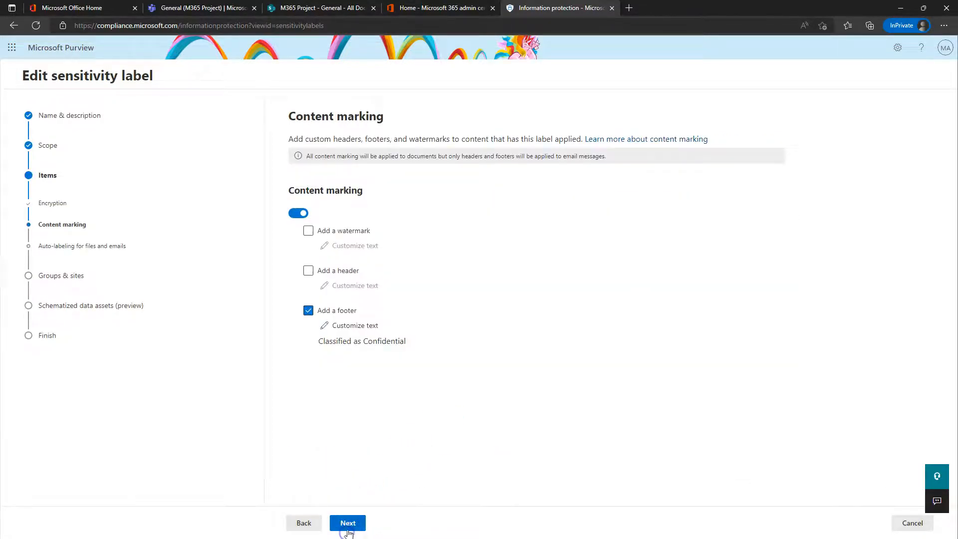
{"action": "left_click", "coordinate": [348, 529]}
{"action": "scroll", "coordinate": [427, 426], "scroll_direction": "down", "scroll_amount": 2}
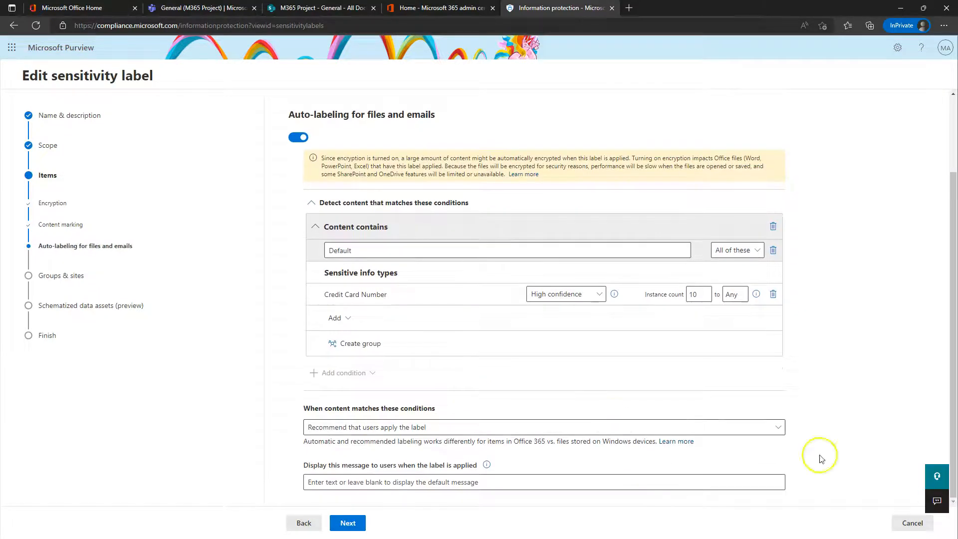
{"action": "left_click", "coordinate": [920, 522]}
Step: Edit the Top Secret label and advance to auto-labeling, showing its IP Address v4 condition
{"action": "left_click", "coordinate": [230, 523]}
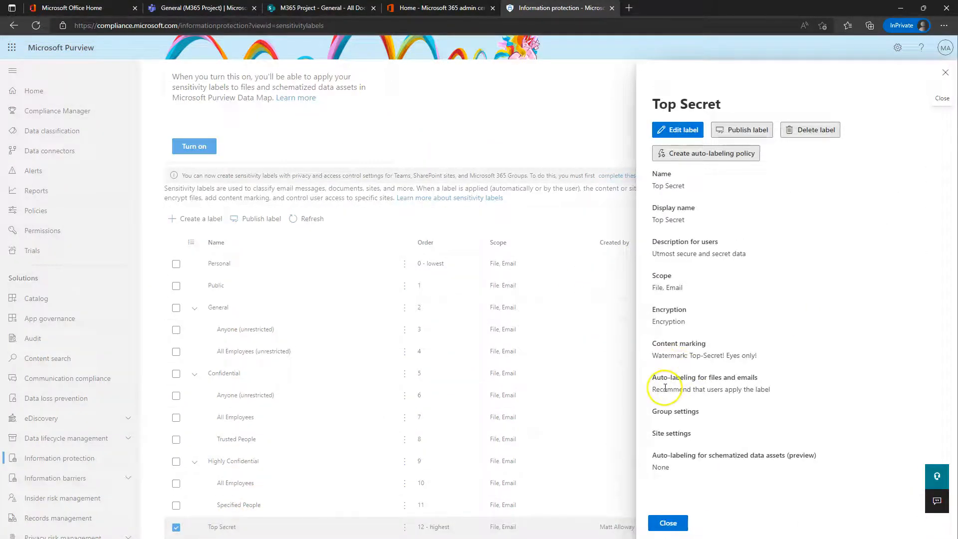
{"action": "left_click", "coordinate": [682, 131]}
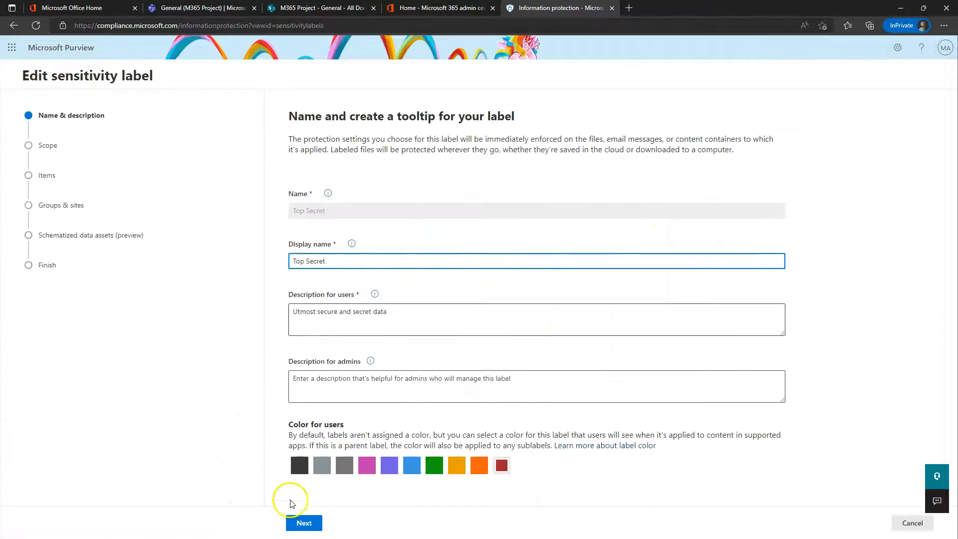
{"action": "left_click", "coordinate": [303, 522]}
{"action": "left_click", "coordinate": [355, 524]}
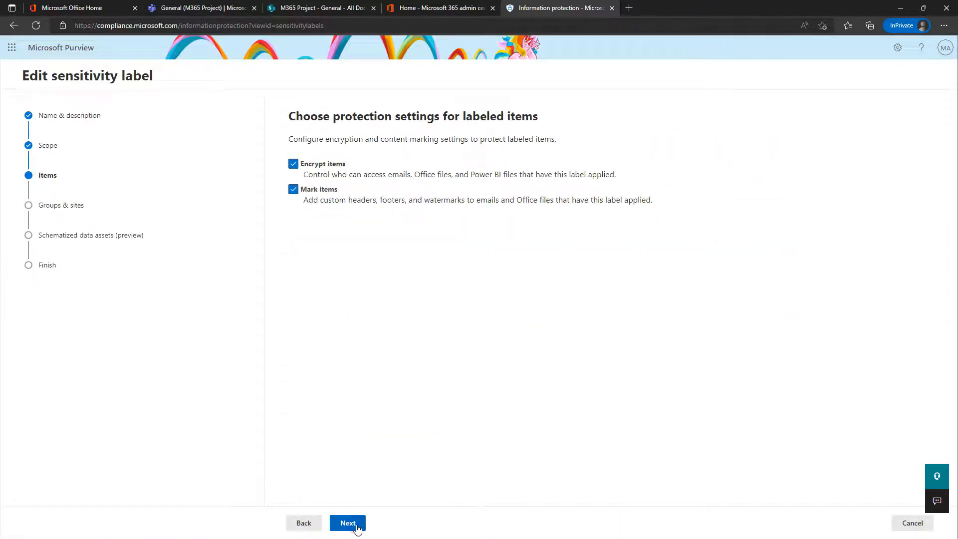
{"action": "left_click", "coordinate": [355, 523]}
{"action": "left_click", "coordinate": [355, 524]}
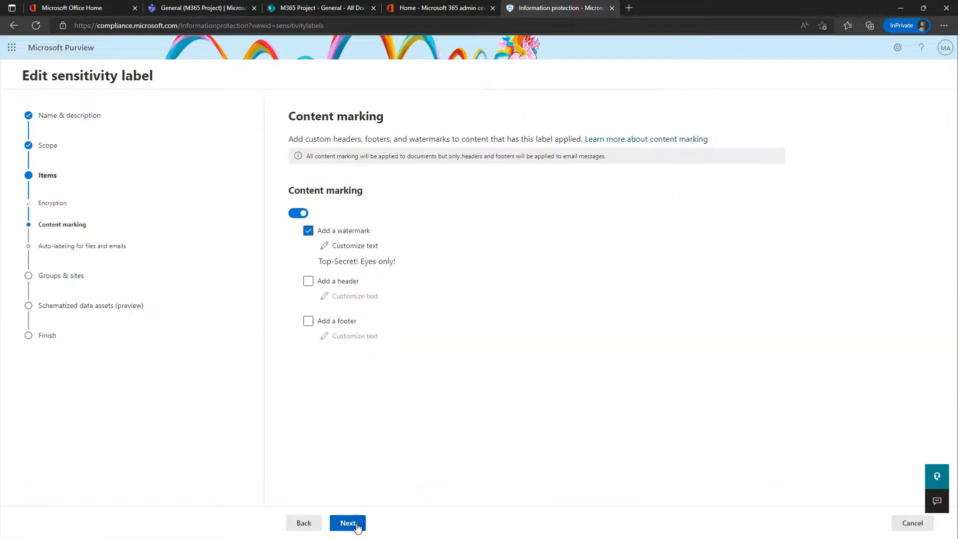
{"action": "left_click", "coordinate": [355, 524]}
{"action": "scroll", "coordinate": [370, 449], "scroll_direction": "down", "scroll_amount": 2}
{"action": "left_click_drag", "start_coordinate": [365, 295], "coordinate": [302, 293]}
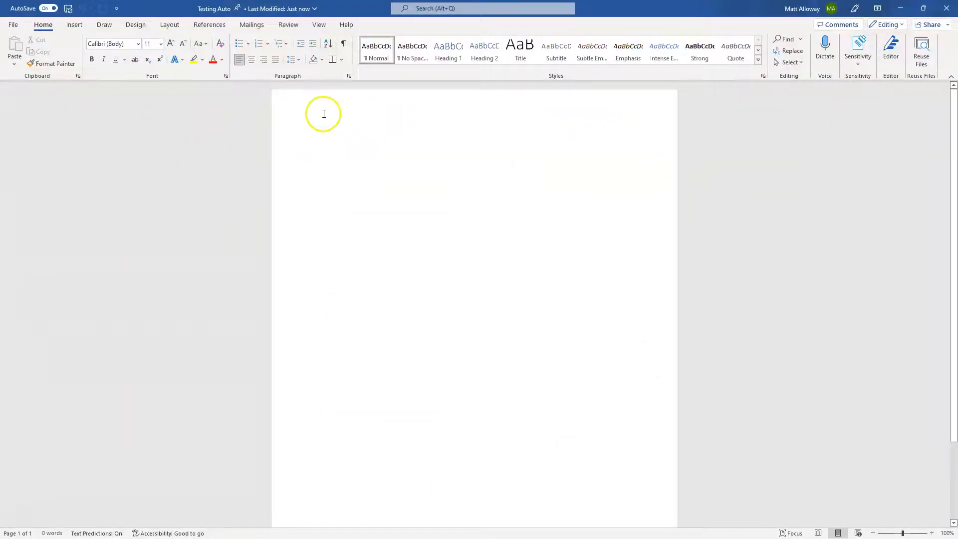
Step: Type 'My IP address is 192.168.0.14. Please use this to hack my account.' into the document
{"action": "type", "text": "My IP address is 192.168.0.14. Please use thius"}
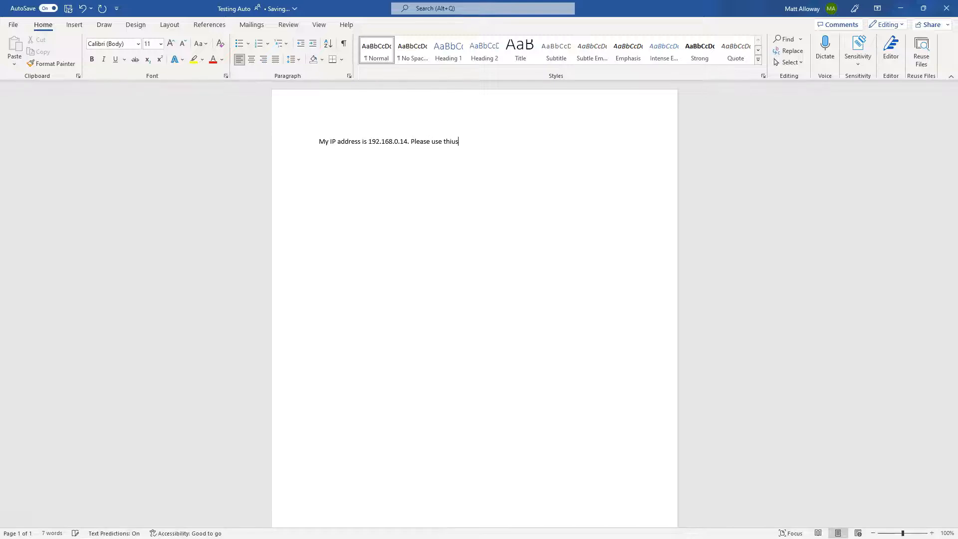
{"action": "key", "text": "BackSpace"}
{"action": "key", "text": "BackSpace"}
{"action": "type", "text": "s to hack my account."}
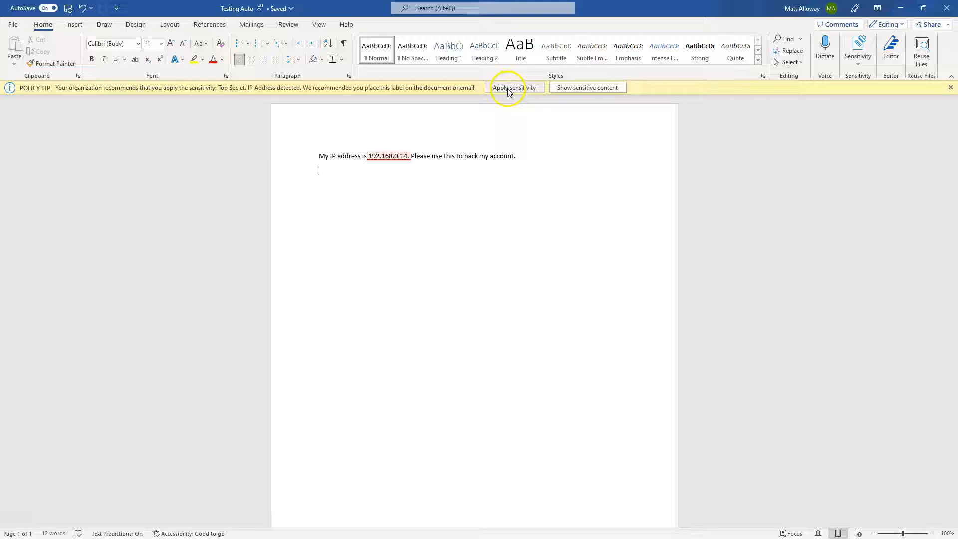
{"action": "left_click", "coordinate": [576, 89]}
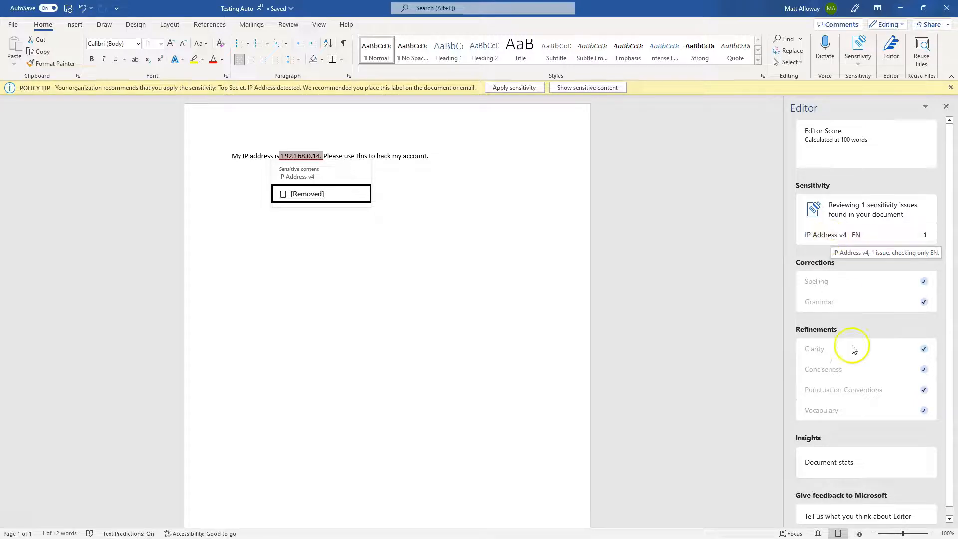
{"action": "left_click", "coordinate": [945, 107]}
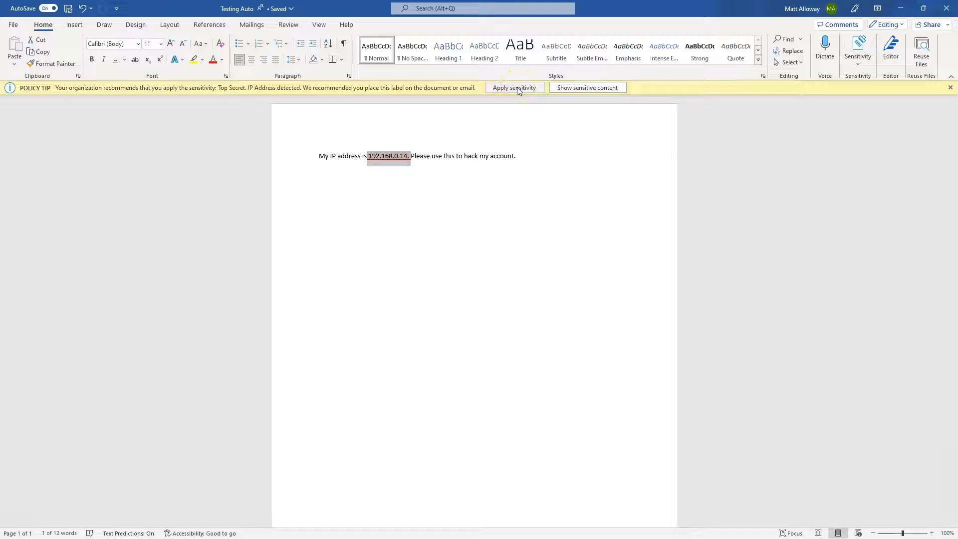
{"action": "left_click", "coordinate": [517, 87]}
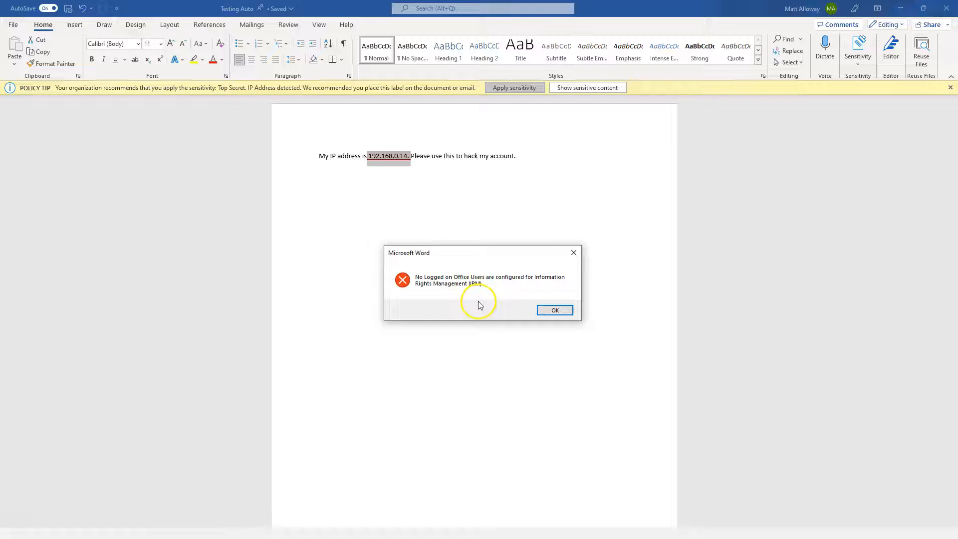
{"action": "left_click", "coordinate": [555, 311]}
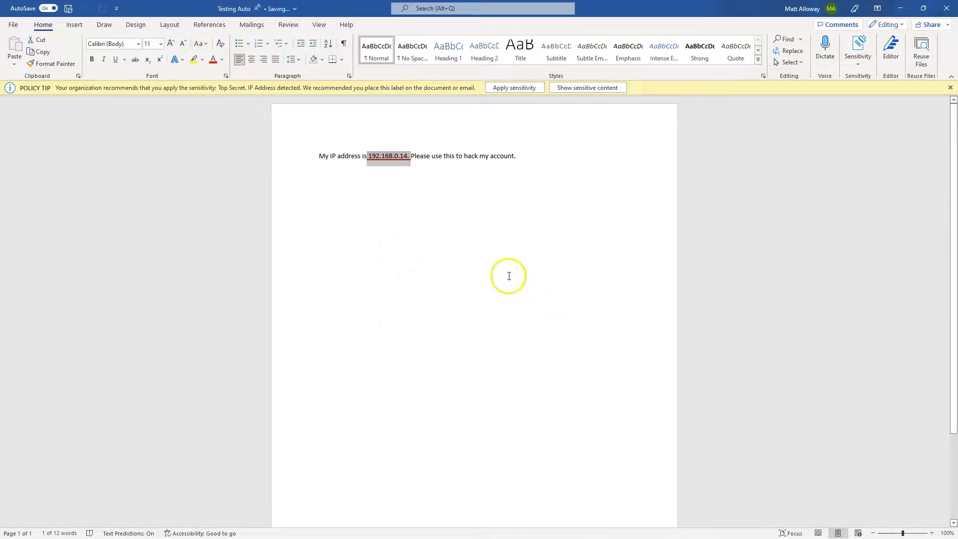
{"action": "left_click", "coordinate": [510, 89]}
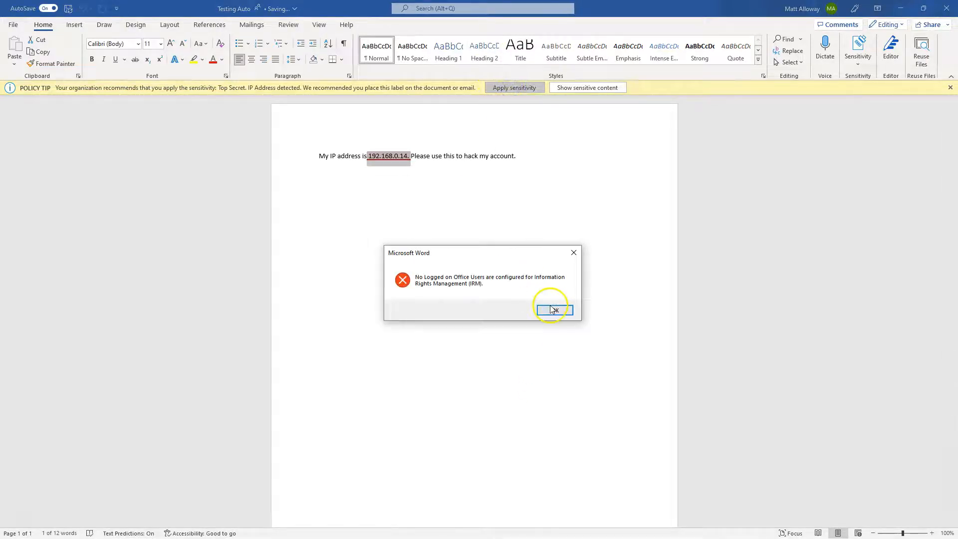
{"action": "left_click", "coordinate": [554, 310]}
{"action": "left_click", "coordinate": [805, 10]}
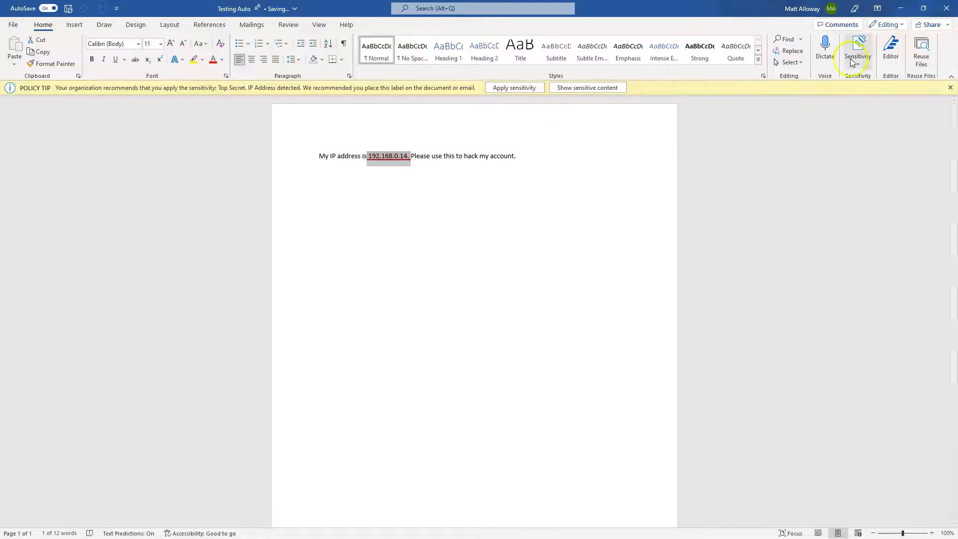
{"action": "left_click", "coordinate": [857, 49]}
{"action": "left_click", "coordinate": [868, 162]}
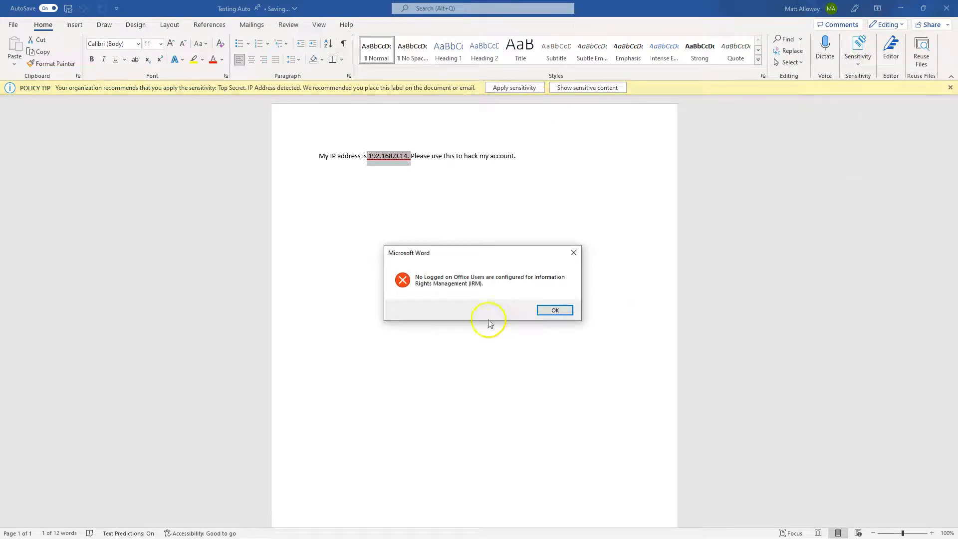
{"action": "left_click", "coordinate": [561, 310]}
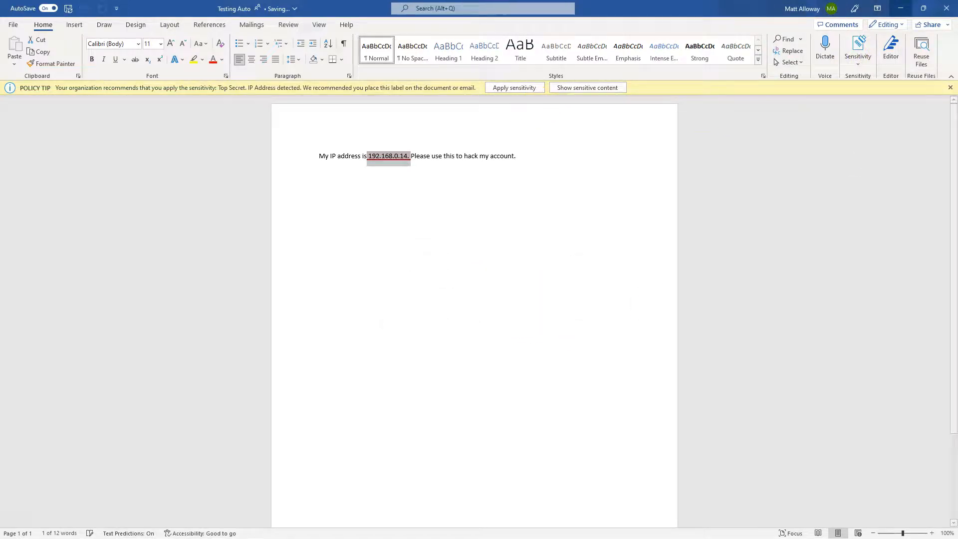
Step: Close Word and reopen Testing Auto from File Explorer
{"action": "left_click", "coordinate": [945, 8]}
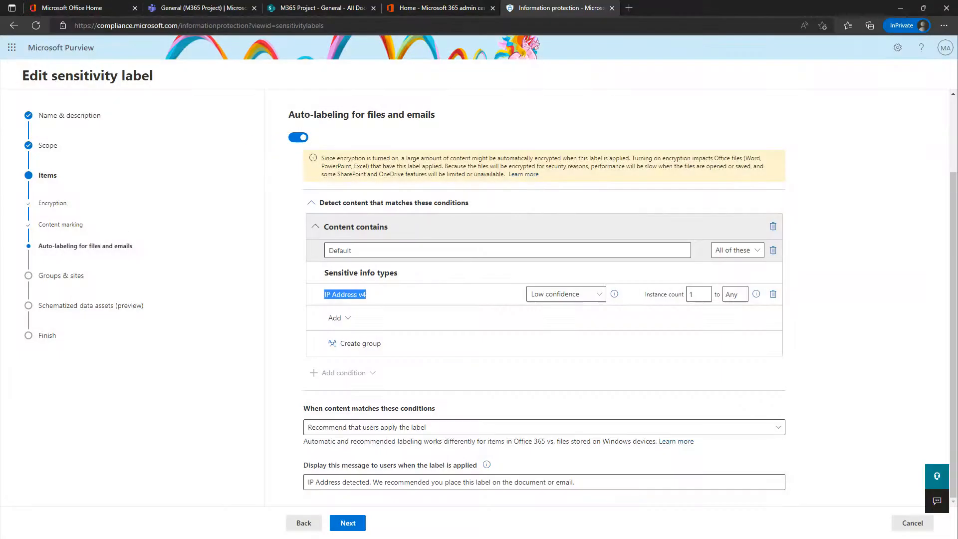
{"action": "key", "text": "alt+Tab"}
{"action": "double_click", "coordinate": [218, 86]}
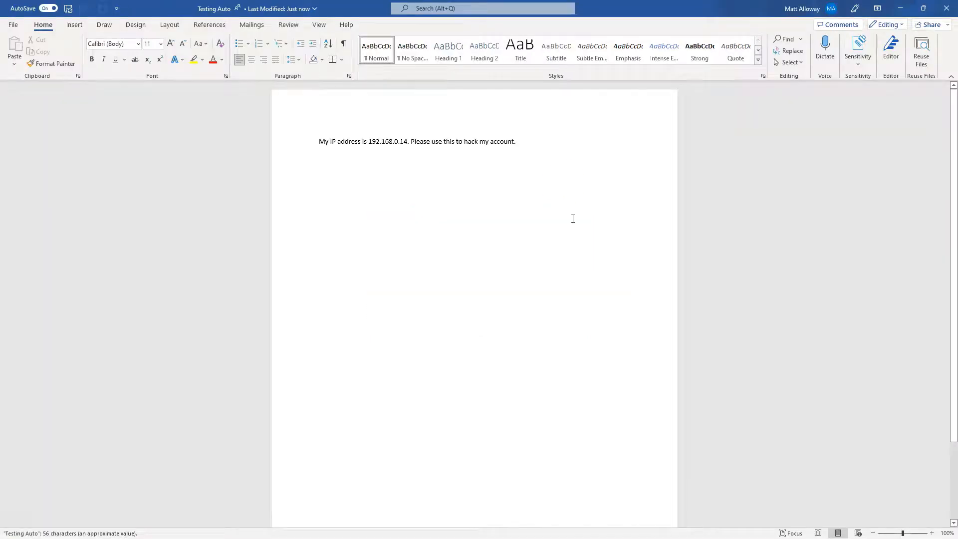
Step: Check the signed-in account, then click into the IP address sentence to trigger the policy tip
{"action": "left_click", "coordinate": [796, 9]}
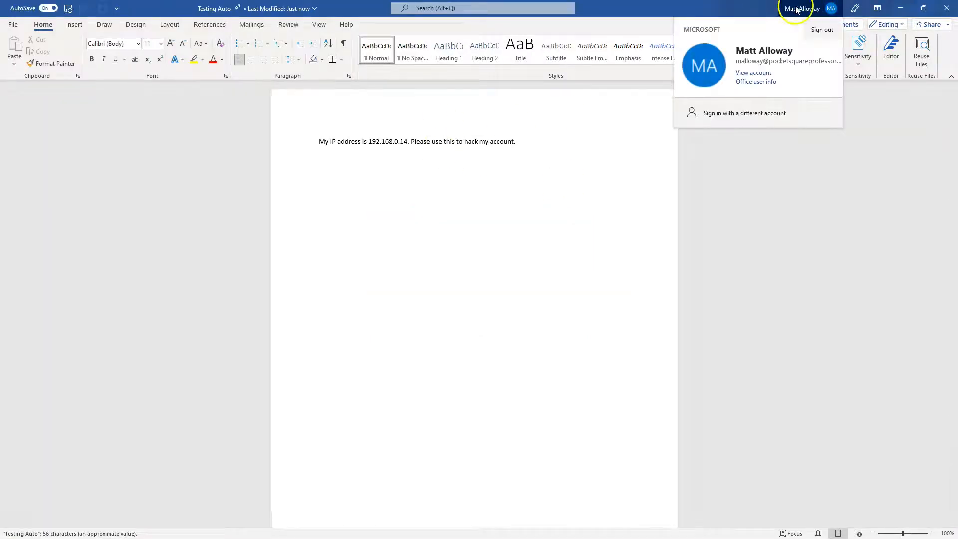
{"action": "left_click", "coordinate": [477, 220]}
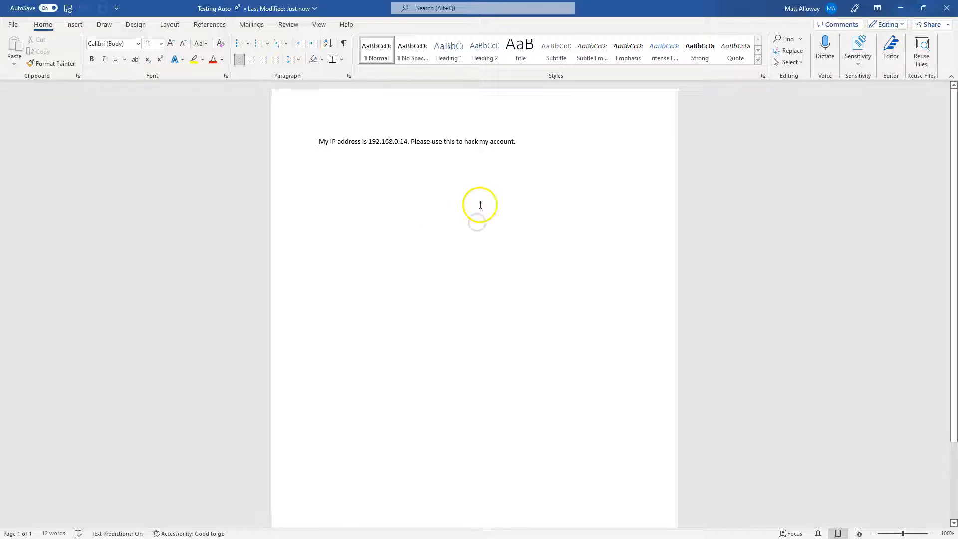
{"action": "left_click", "coordinate": [336, 143]}
{"action": "left_click", "coordinate": [392, 141]}
{"action": "left_click", "coordinate": [522, 144]}
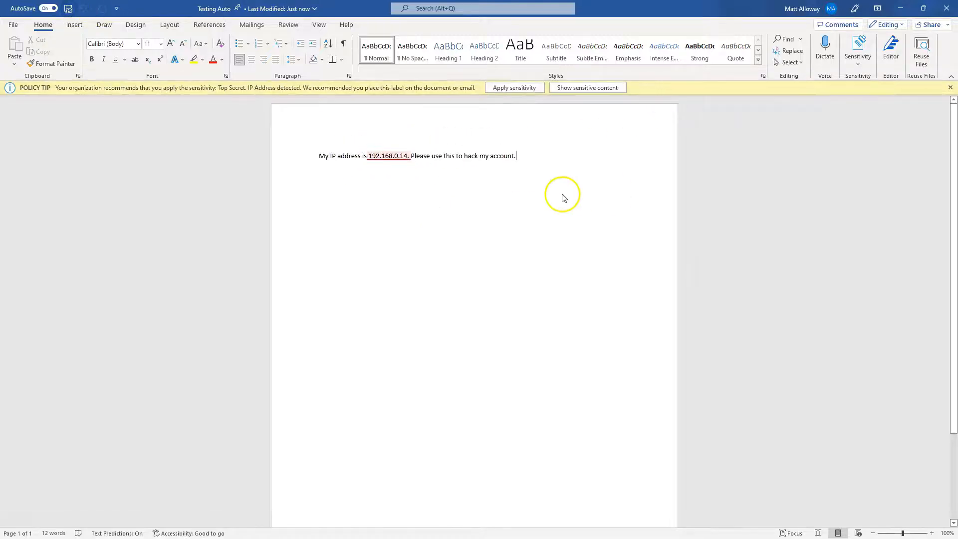
Step: Apply the recommended Top Secret label, check the watermark, and close the document
{"action": "left_click", "coordinate": [512, 88]}
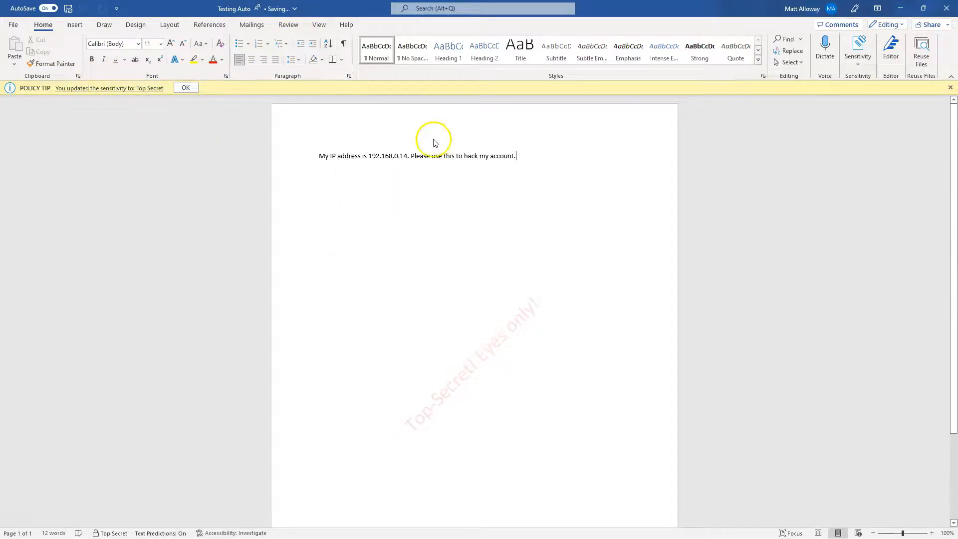
{"action": "left_click", "coordinate": [184, 88]}
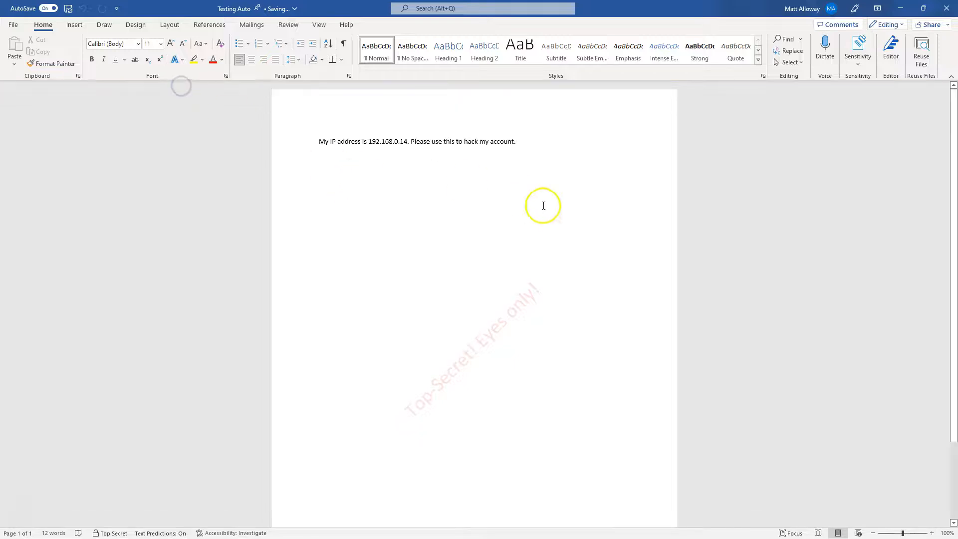
{"action": "scroll", "coordinate": [483, 306], "scroll_direction": "down", "scroll_amount": 3}
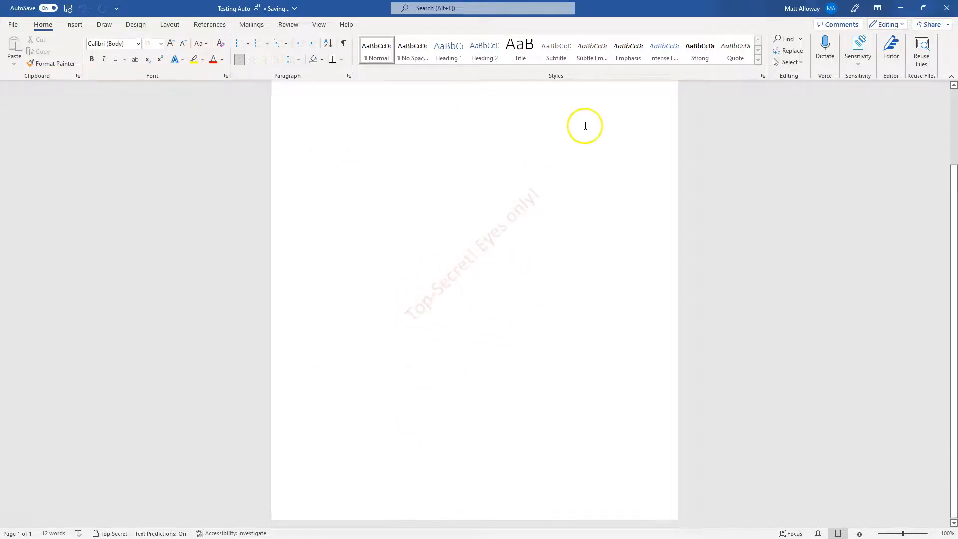
{"action": "scroll", "coordinate": [549, 208], "scroll_direction": "up", "scroll_amount": 3}
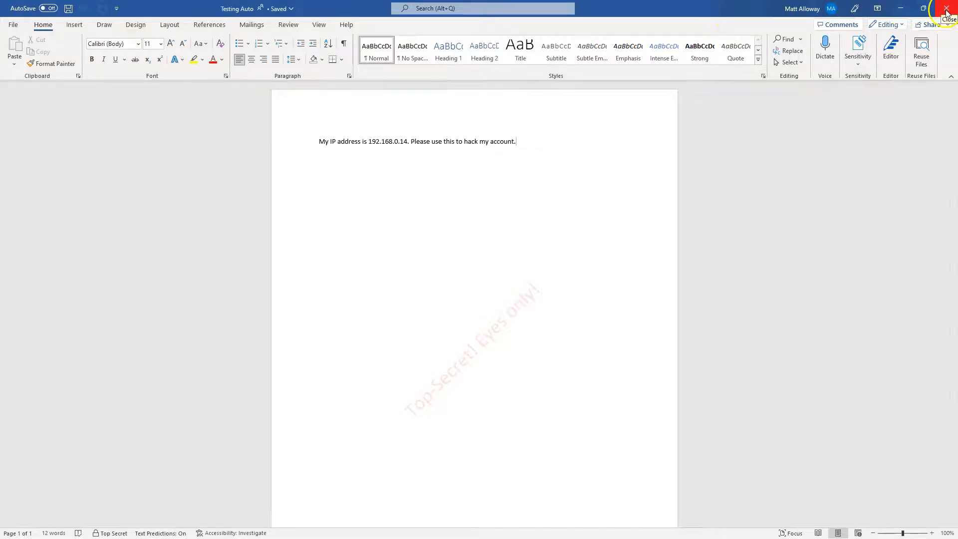
{"action": "left_click", "coordinate": [947, 13]}
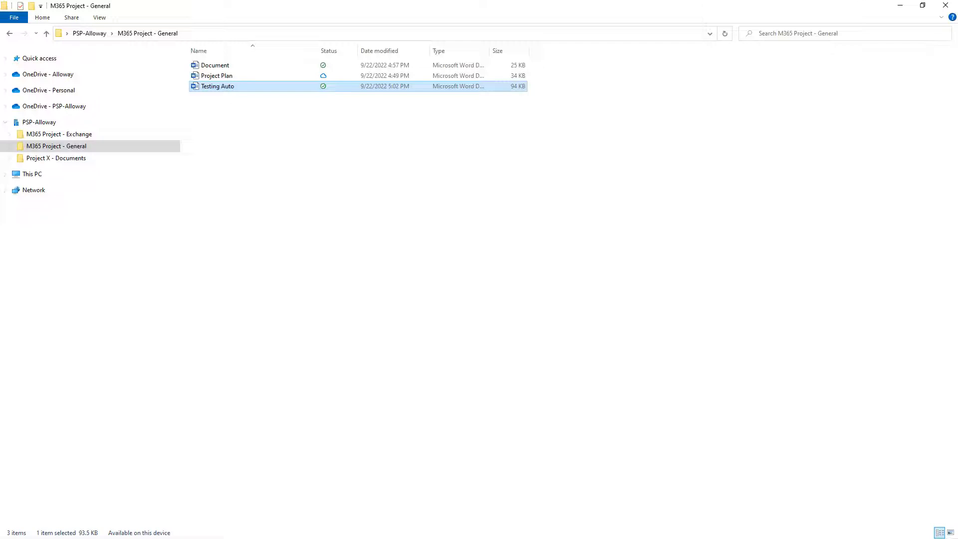
Step: Move File Explorer off screen and switch to the Microsoft Office Home tab in Edge
{"action": "left_click", "coordinate": [900, 6]}
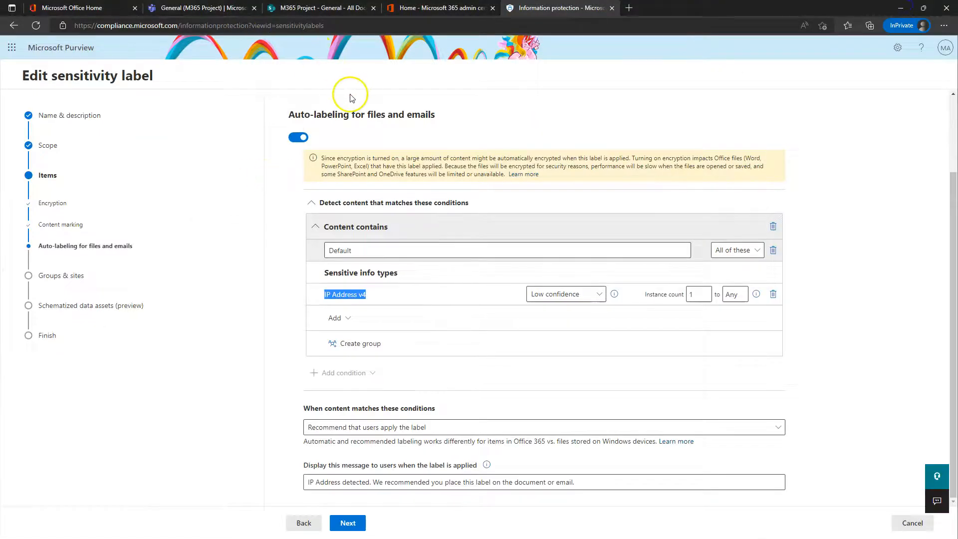
{"action": "key", "text": "alt+Tab"}
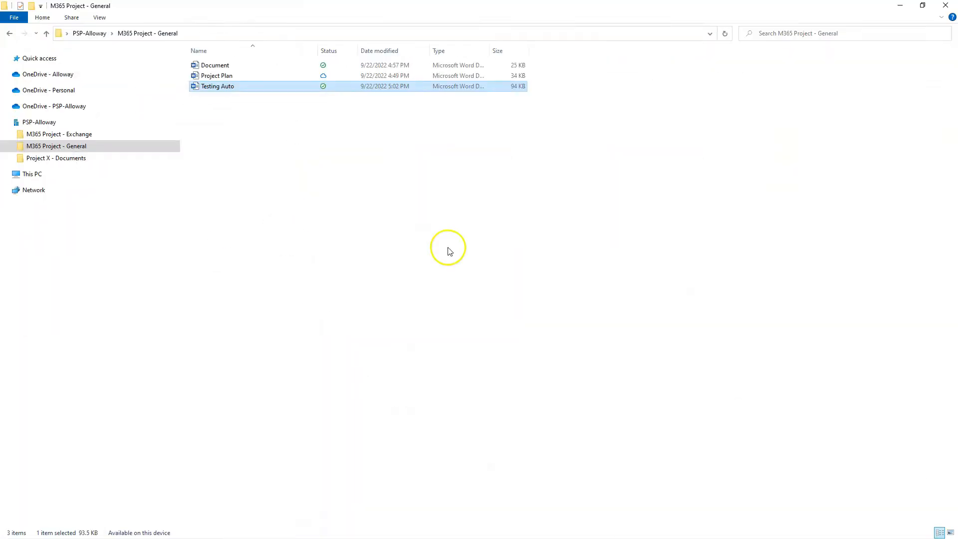
{"action": "left_click", "coordinate": [562, 3]}
{"action": "left_click_drag", "start_coordinate": [562, 2], "coordinate": [562, 0]}
{"action": "left_click", "coordinate": [125, 8]}
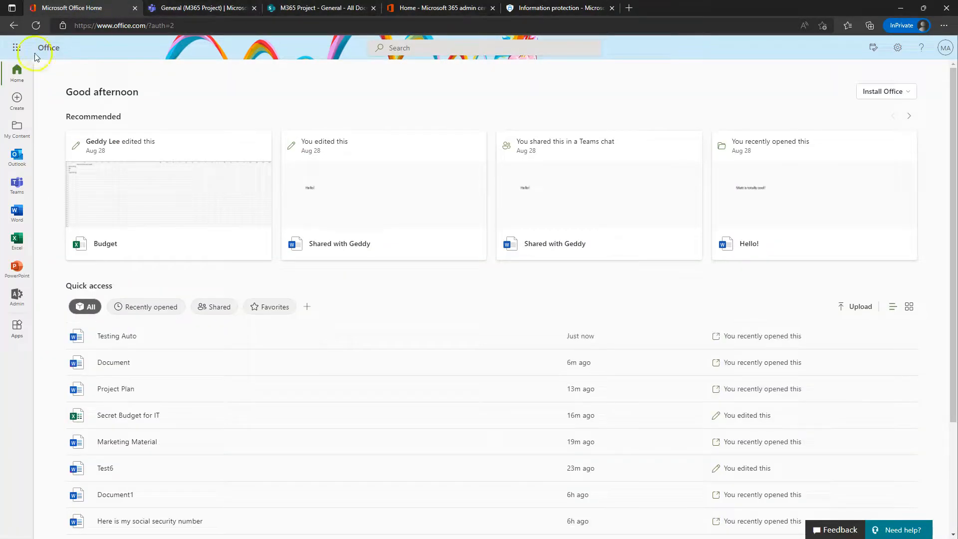
{"action": "left_click", "coordinate": [16, 47]}
Step: Open Outlook from the app launcher, mark the Office365 alert read, and start a new message
{"action": "left_click", "coordinate": [44, 108]}
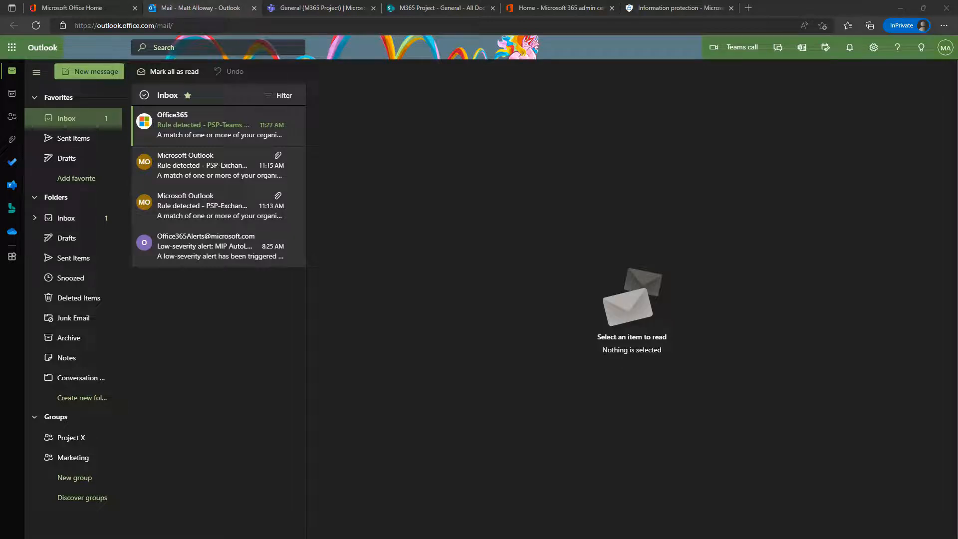
{"action": "left_click", "coordinate": [242, 114]}
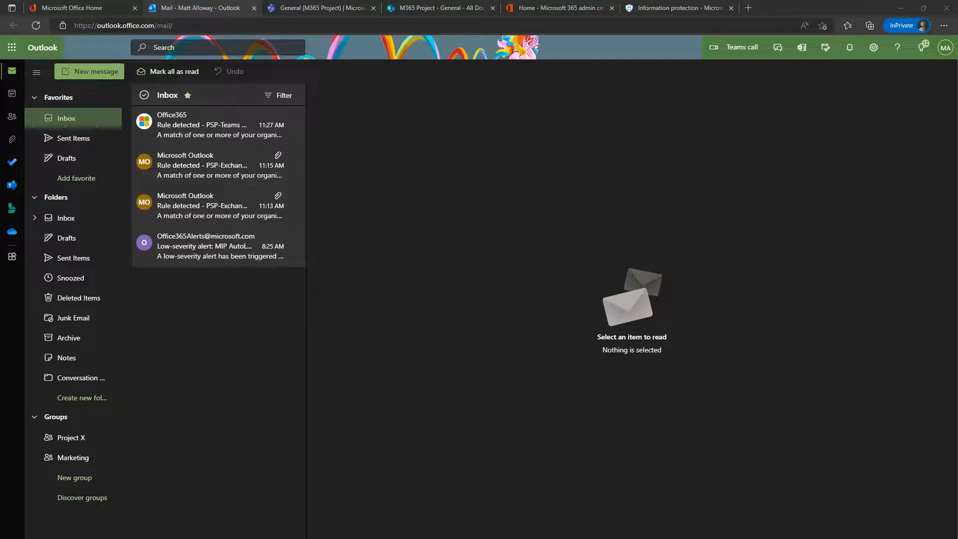
{"action": "left_click", "coordinate": [82, 72]}
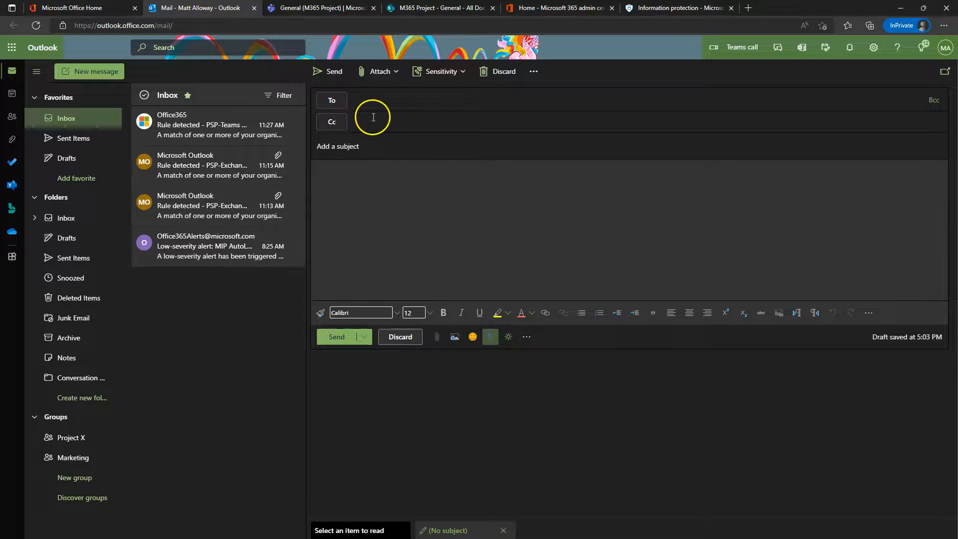
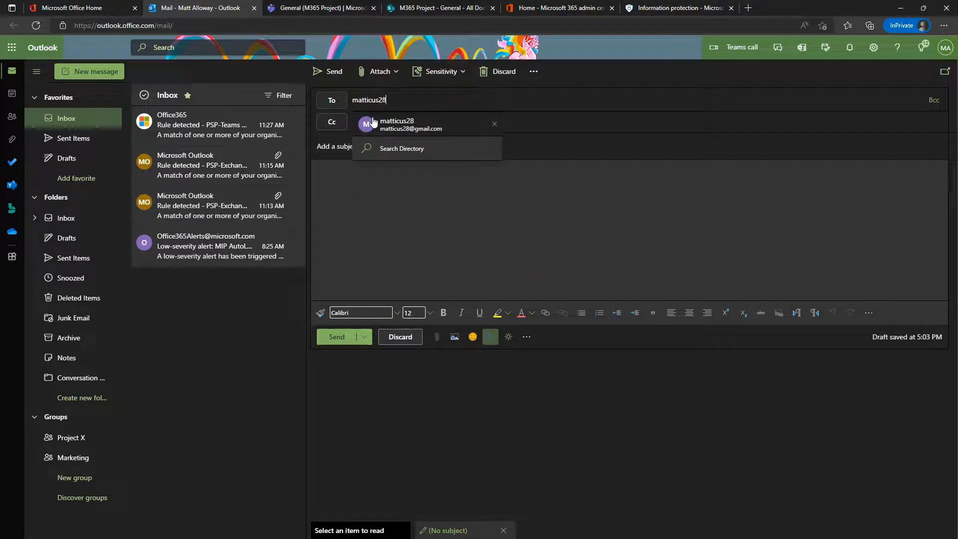
Step: Address the email to the external recipient with subject 'Here is the info' and body 'Here you go'
{"action": "key", "text": "Return"}
{"action": "left_click", "coordinate": [378, 147]}
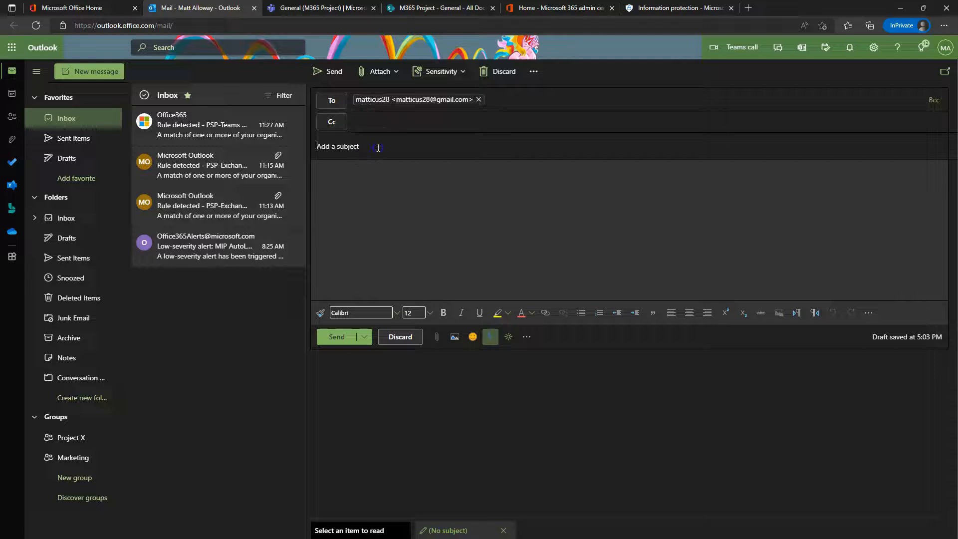
{"action": "type", "text": "H"}
{"action": "type", "text": "ere is the inf"}
{"action": "type", "text": " go"}
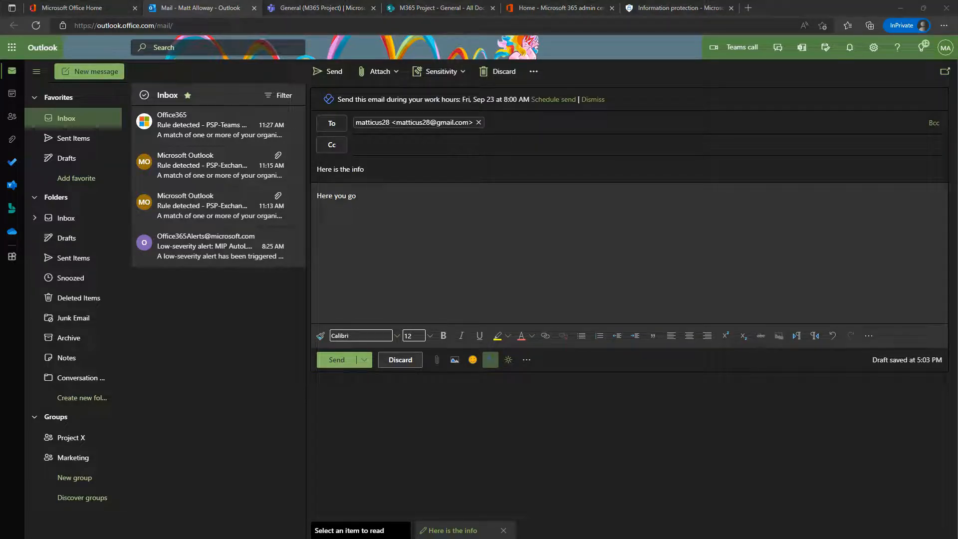
Step: Attach Testing Auto.docx to the message and send it
{"action": "left_click_drag", "start_coordinate": [26, 221], "coordinate": [462, 237]}
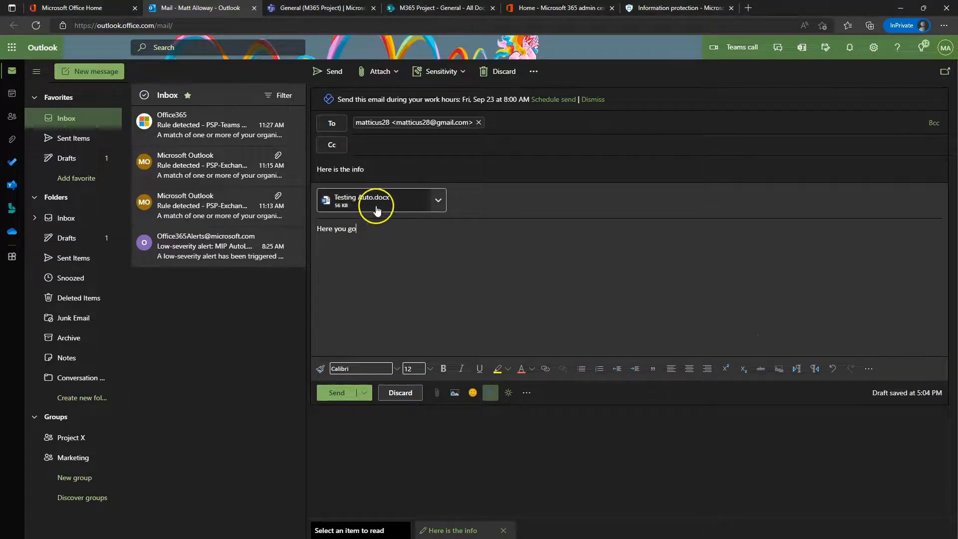
{"action": "left_click", "coordinate": [439, 200]}
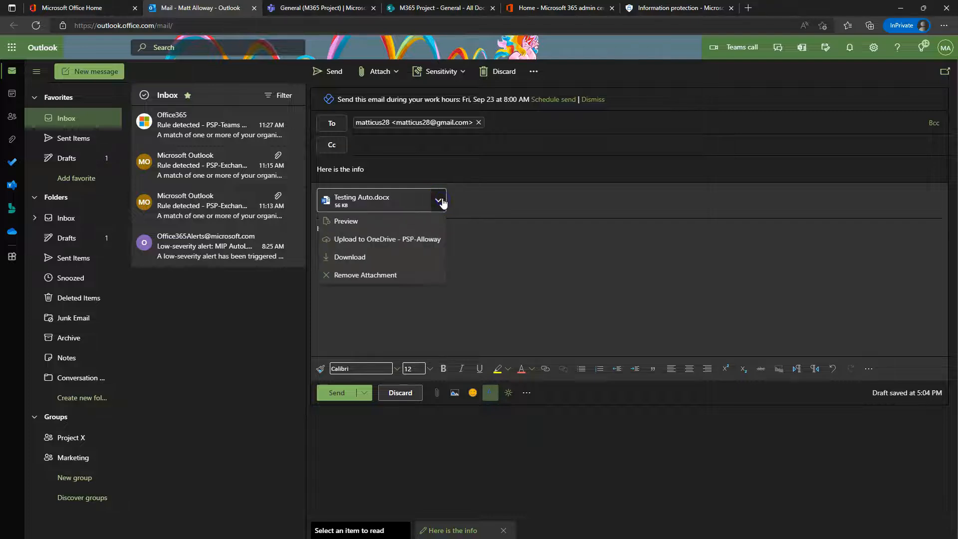
{"action": "left_click", "coordinate": [724, 284]}
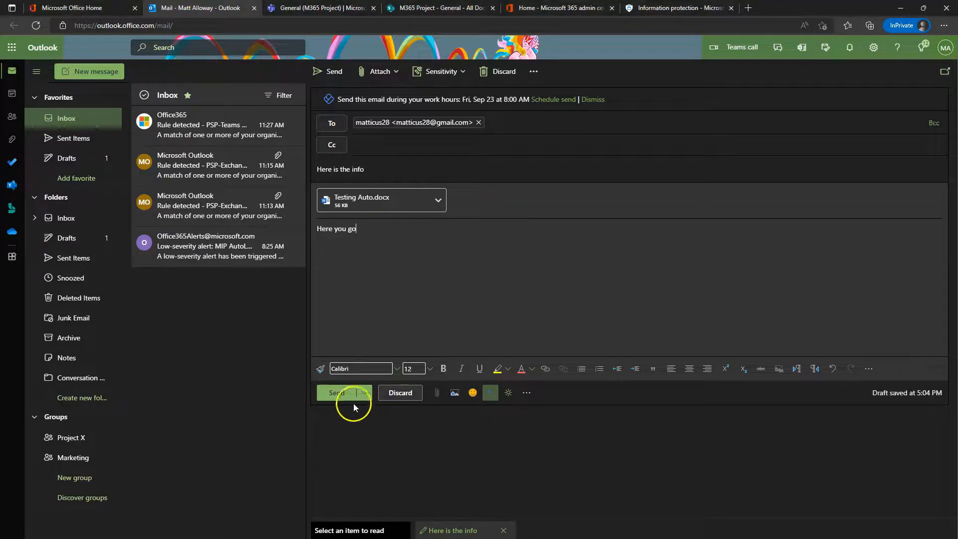
{"action": "left_click", "coordinate": [338, 393]}
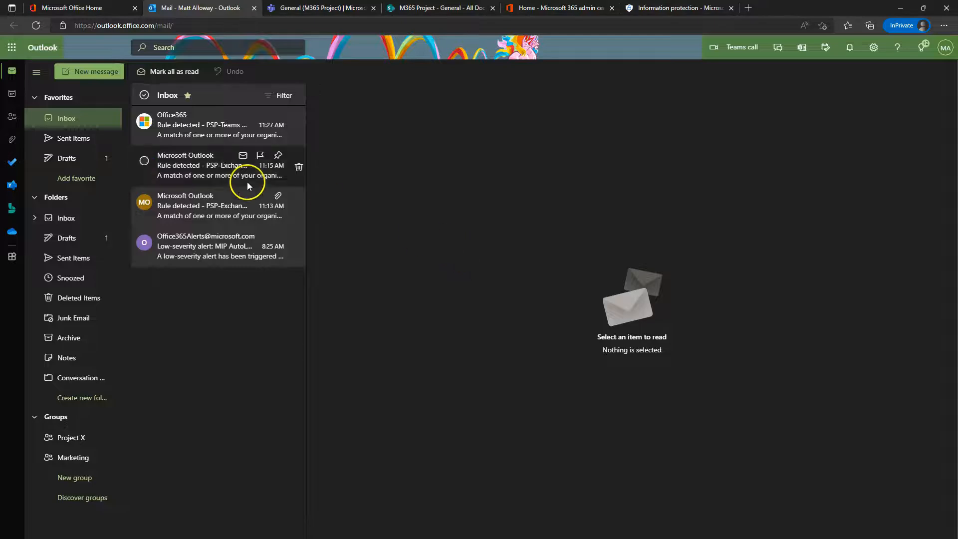
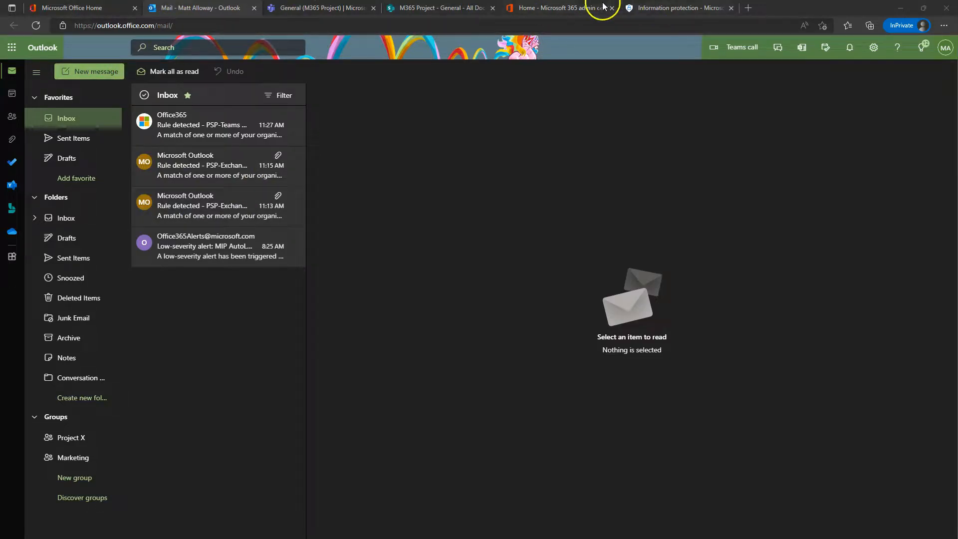
Step: Cancel the Edit sensitivity label wizard without saving, then open the Data classification overview
{"action": "left_click", "coordinate": [663, 8]}
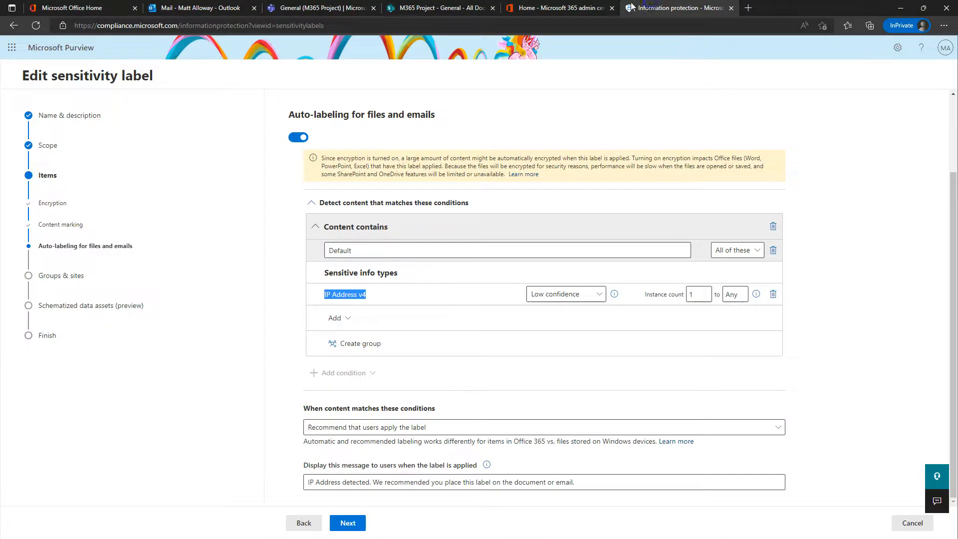
{"action": "left_click", "coordinate": [912, 522]}
{"action": "scroll", "coordinate": [299, 252], "scroll_direction": "up", "scroll_amount": 1}
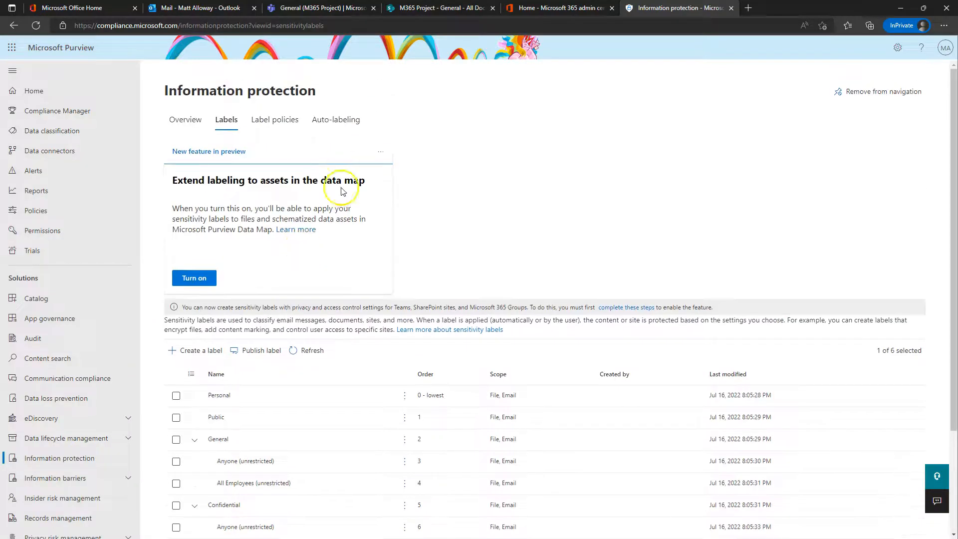
{"action": "left_click", "coordinate": [48, 131]}
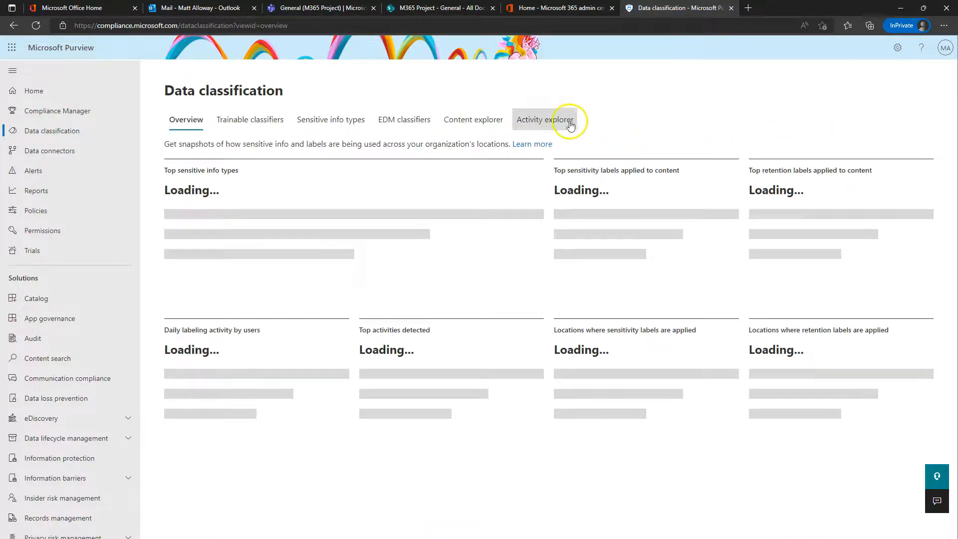
Step: In Activity explorer, inspect the Top Secret recommended-label event for Testing%20Auto.docx, noting its application and device
{"action": "left_click", "coordinate": [558, 121]}
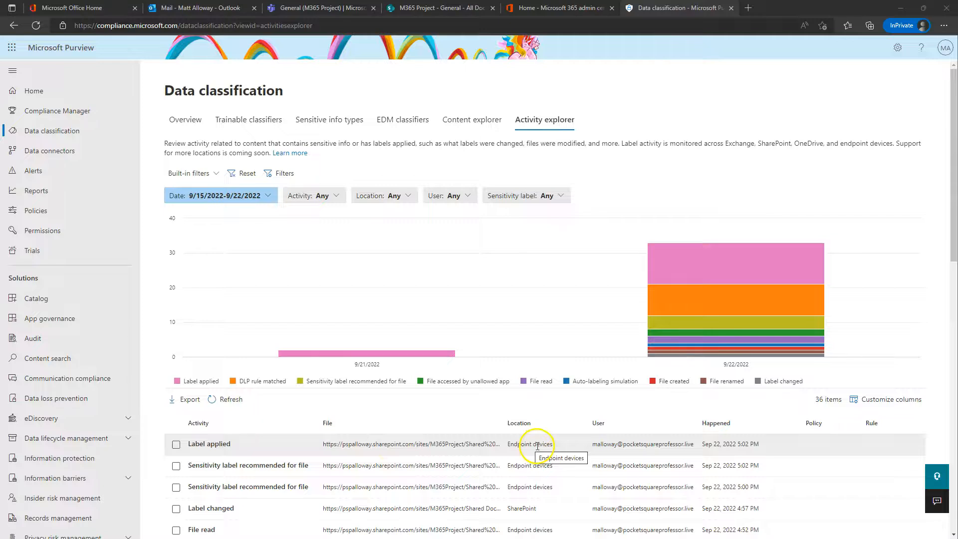
{"action": "scroll", "coordinate": [539, 441], "scroll_direction": "down", "scroll_amount": 3}
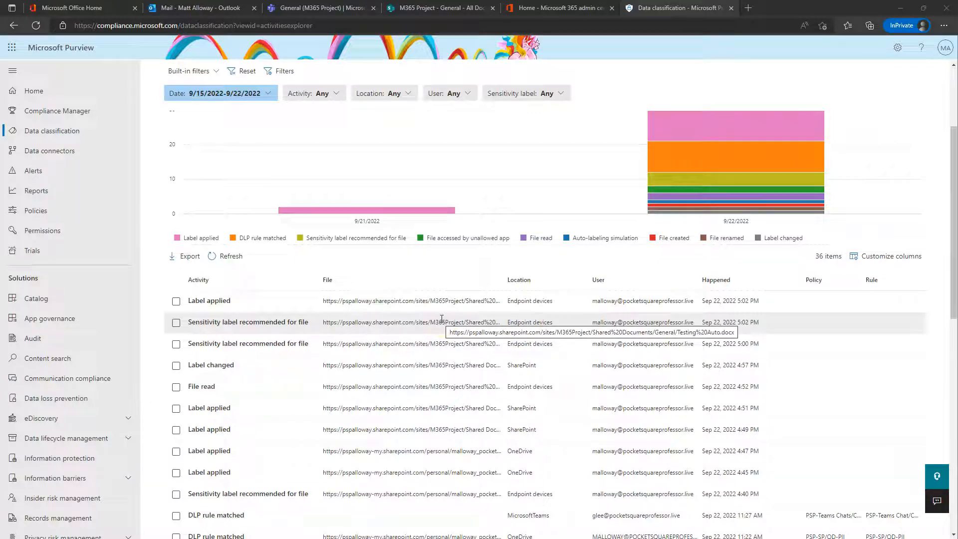
{"action": "left_click", "coordinate": [245, 324]}
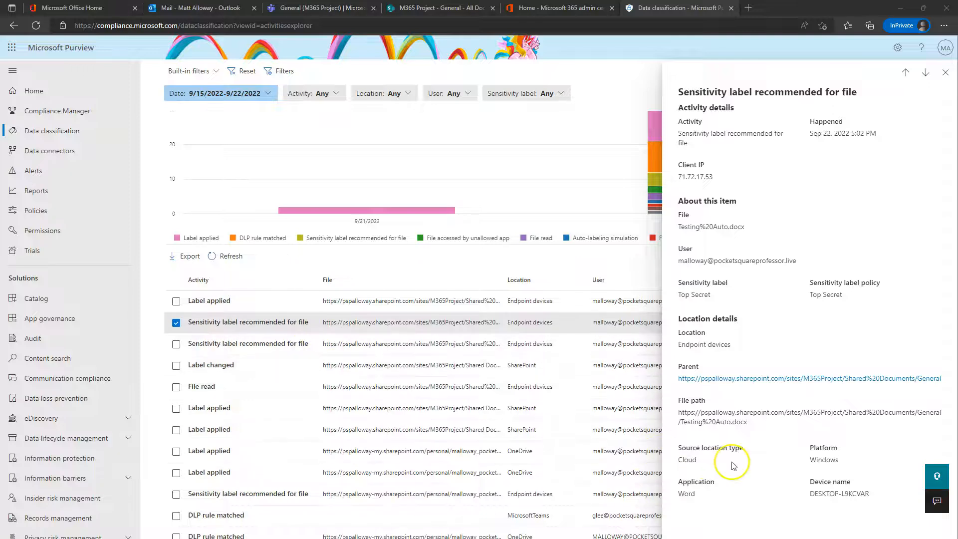
{"action": "left_click", "coordinate": [712, 461]}
{"action": "left_click", "coordinate": [843, 464]}
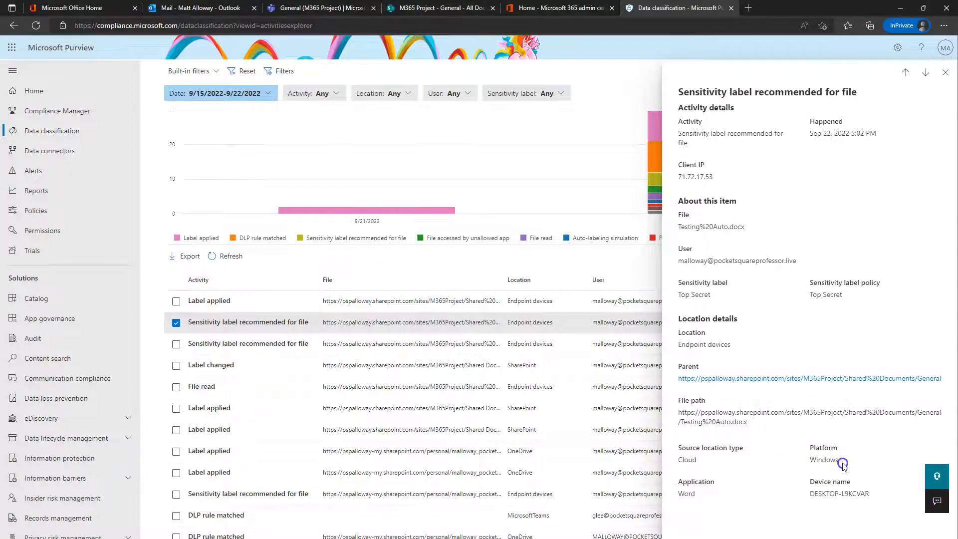
{"action": "left_click_drag", "start_coordinate": [710, 495], "coordinate": [689, 494]}
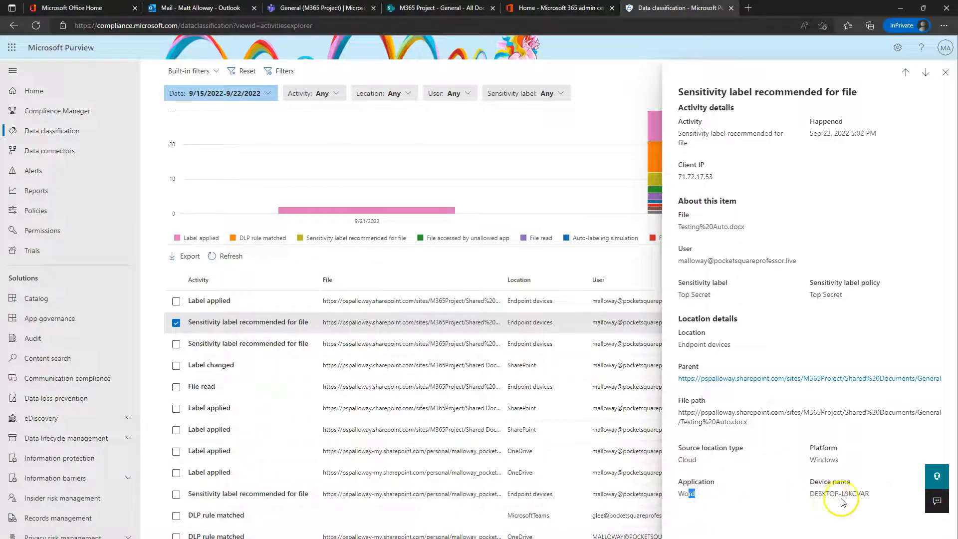
{"action": "left_click_drag", "start_coordinate": [869, 494], "coordinate": [803, 494]}
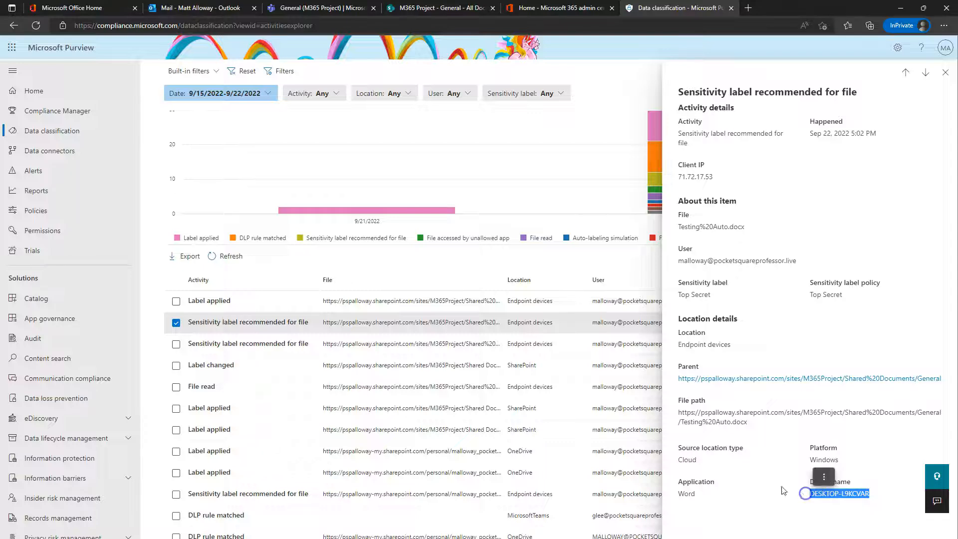
{"action": "left_click", "coordinate": [945, 72]}
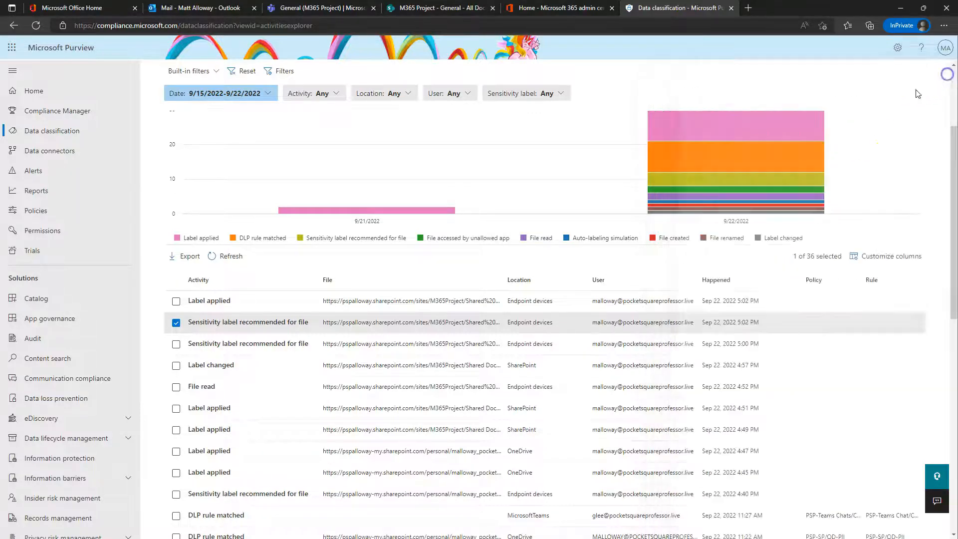
{"action": "left_click", "coordinate": [230, 365]}
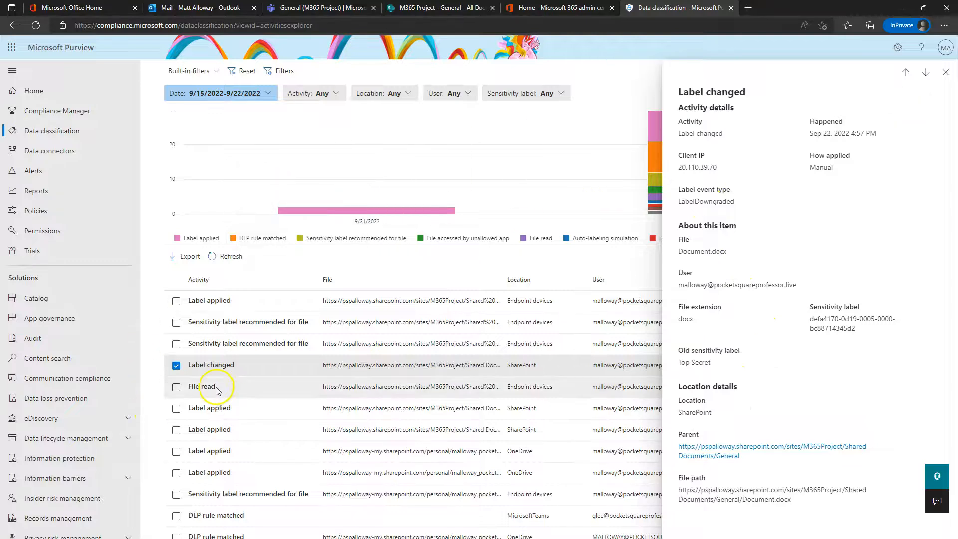
{"action": "left_click", "coordinate": [238, 407]}
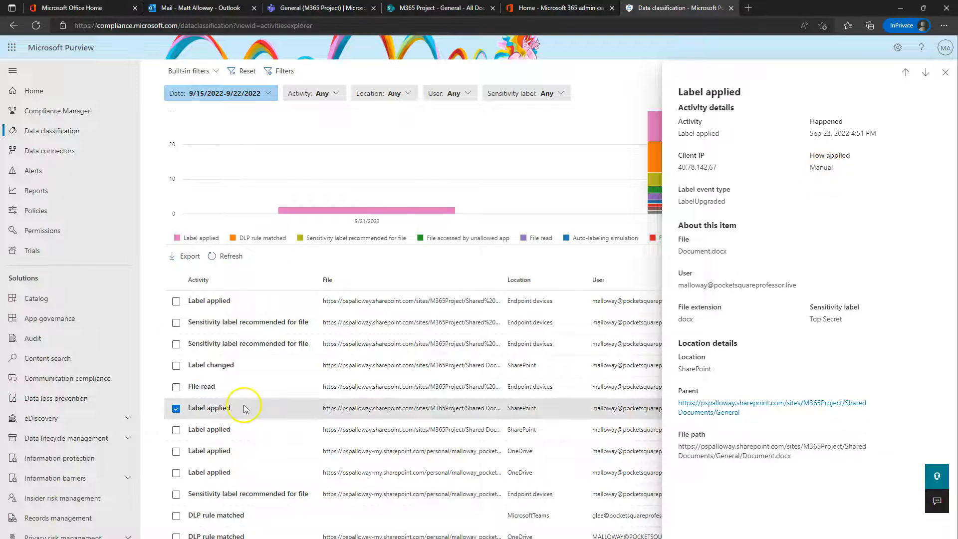
{"action": "left_click", "coordinate": [223, 429]}
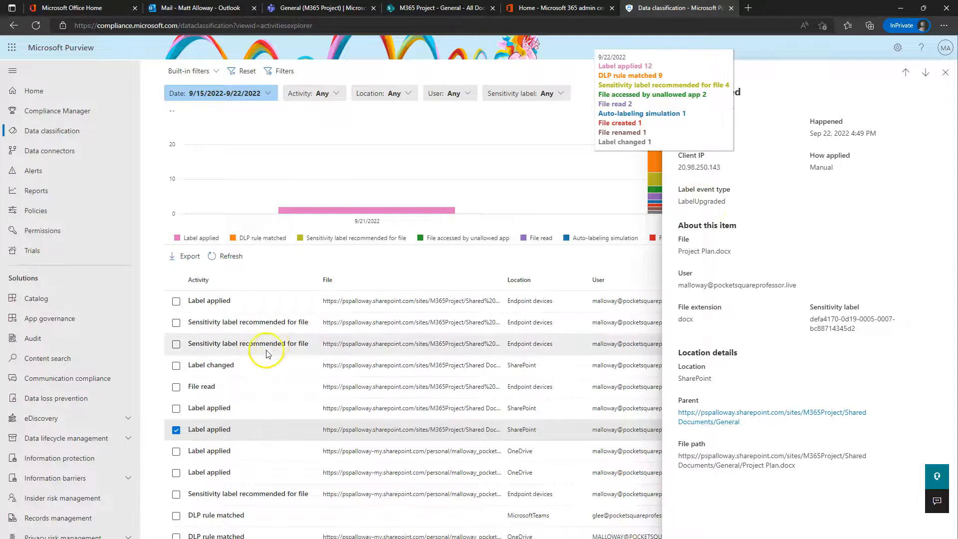
{"action": "scroll", "coordinate": [263, 349], "scroll_direction": "down", "scroll_amount": 3}
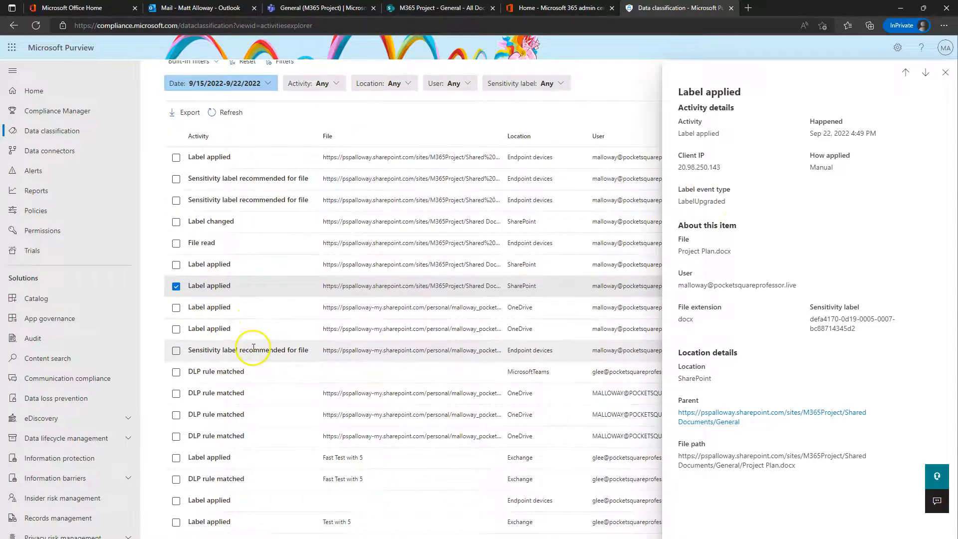
{"action": "scroll", "coordinate": [482, 342], "scroll_direction": "up", "scroll_amount": 5}
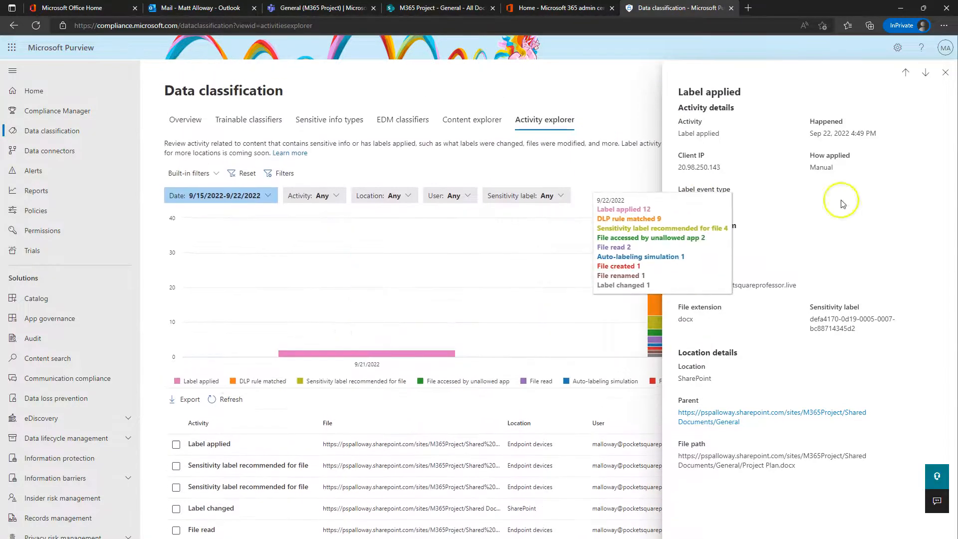
{"action": "left_click", "coordinate": [944, 75]}
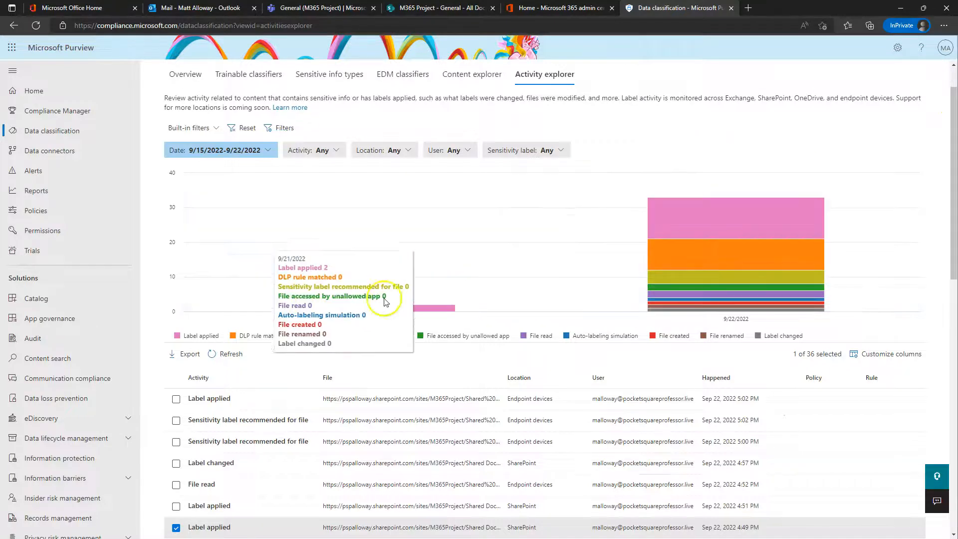
{"action": "left_click", "coordinate": [227, 355]}
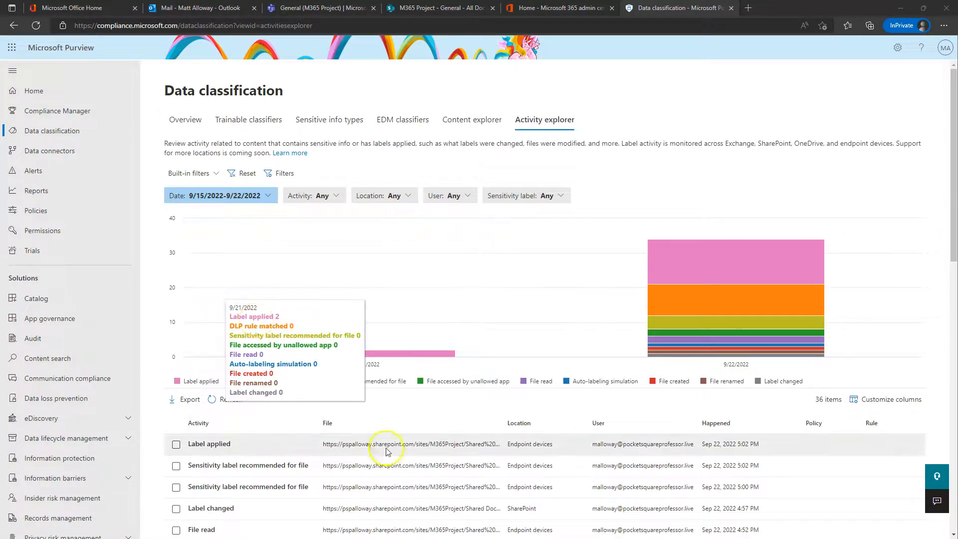
Step: Apply the sensitivity-label built-in filter and review a Label changed event's details
{"action": "left_click", "coordinate": [201, 173]}
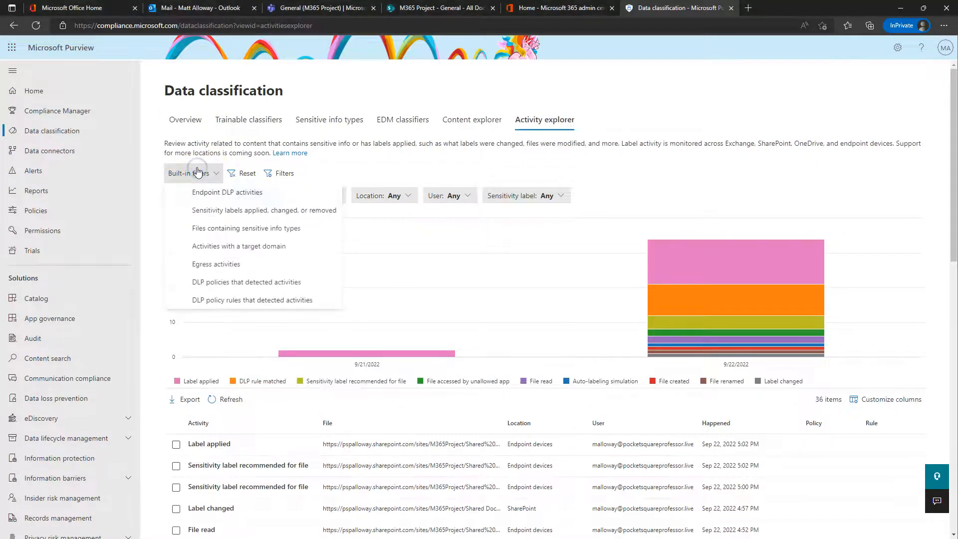
{"action": "left_click", "coordinate": [219, 212]}
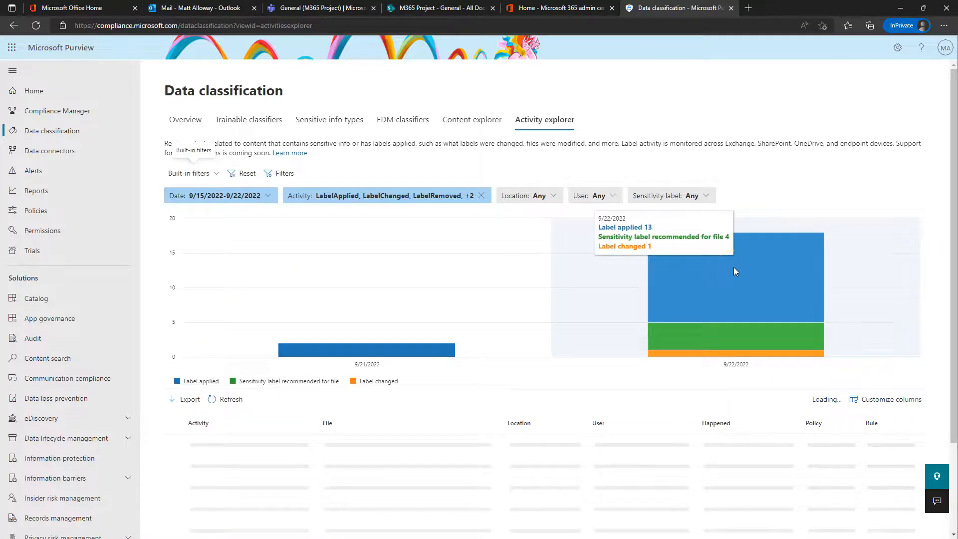
{"action": "scroll", "coordinate": [734, 275], "scroll_direction": "down", "scroll_amount": 2}
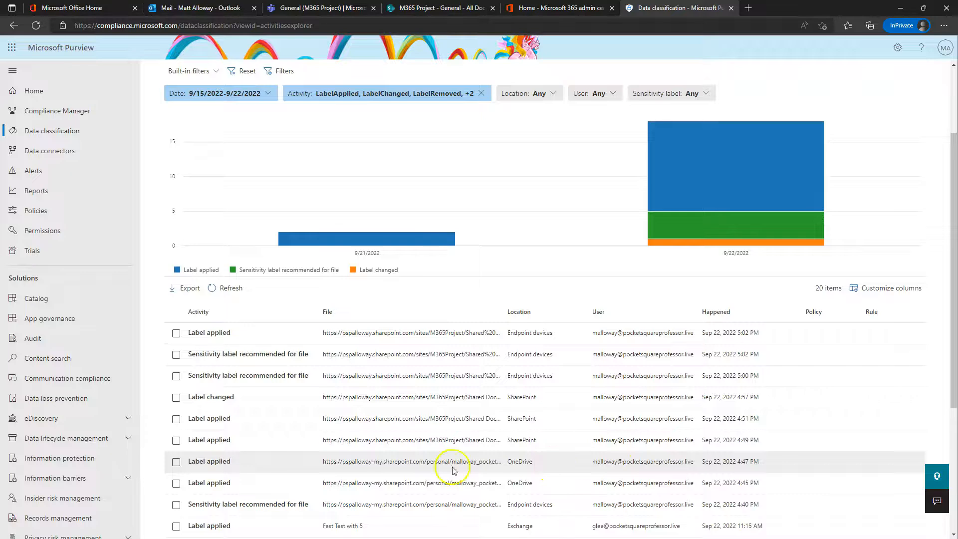
{"action": "left_click", "coordinate": [376, 397]}
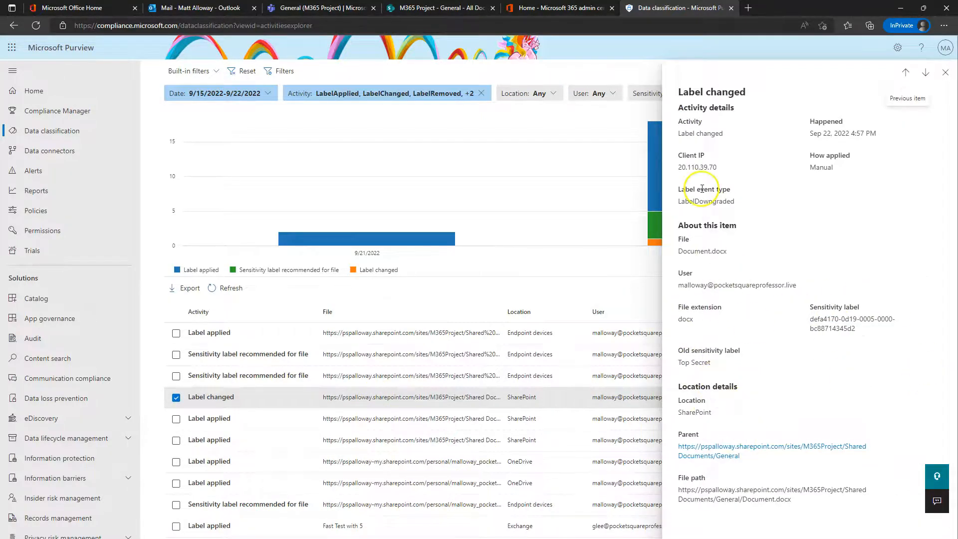
{"action": "left_click", "coordinate": [944, 72]}
{"action": "scroll", "coordinate": [451, 444], "scroll_direction": "up", "scroll_amount": 3}
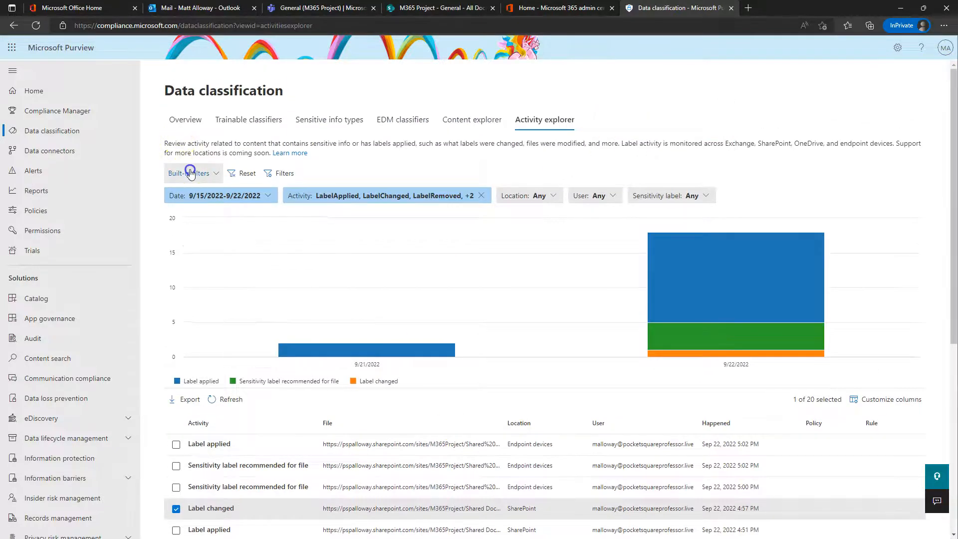
Step: Try the Egress filter, then switch to 'Files containing sensitive info types'
{"action": "left_click", "coordinate": [187, 172]}
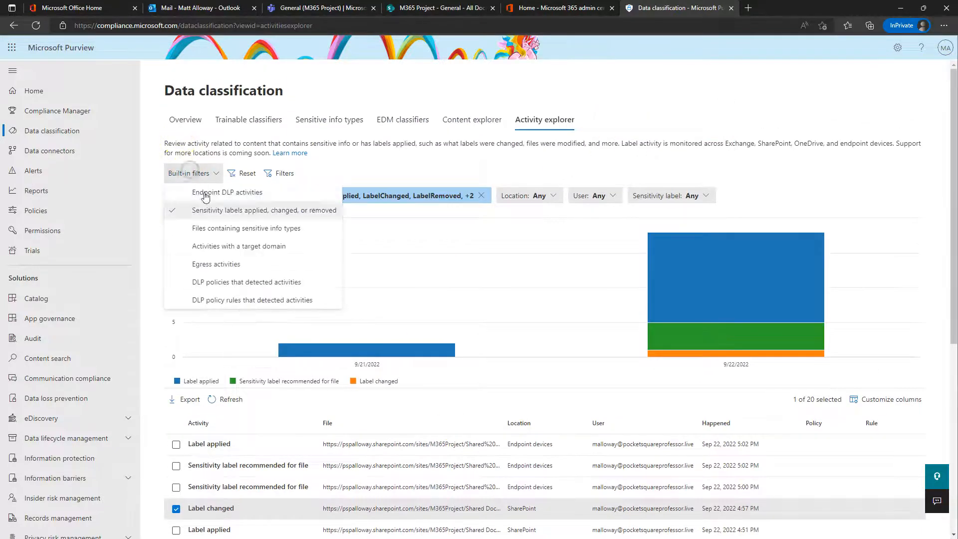
{"action": "left_click", "coordinate": [210, 265]}
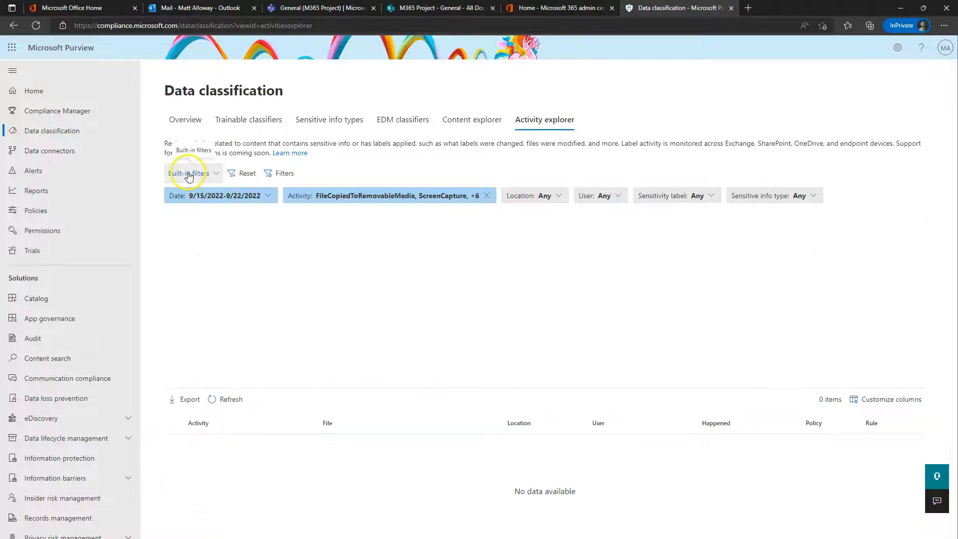
{"action": "left_click", "coordinate": [192, 173]}
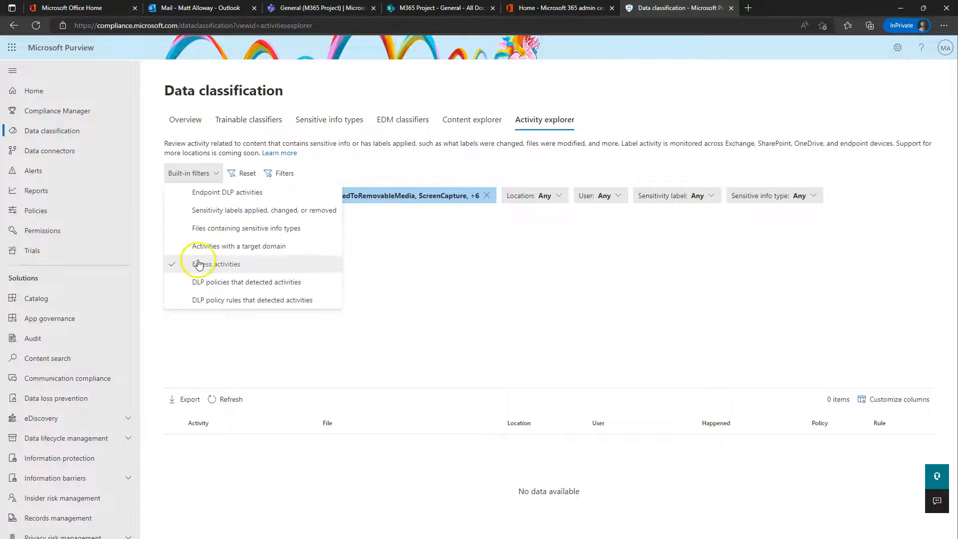
{"action": "left_click", "coordinate": [216, 228]}
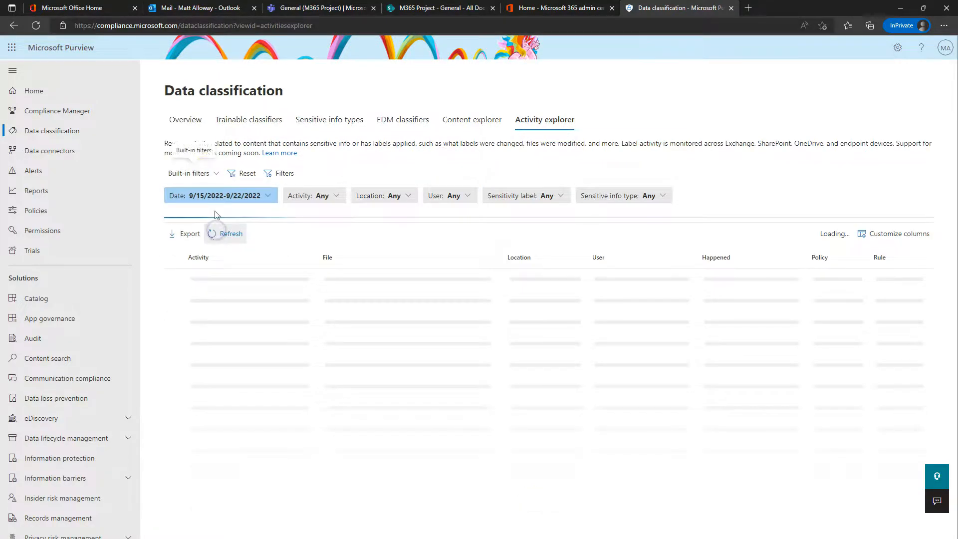
{"action": "left_click", "coordinate": [192, 173]}
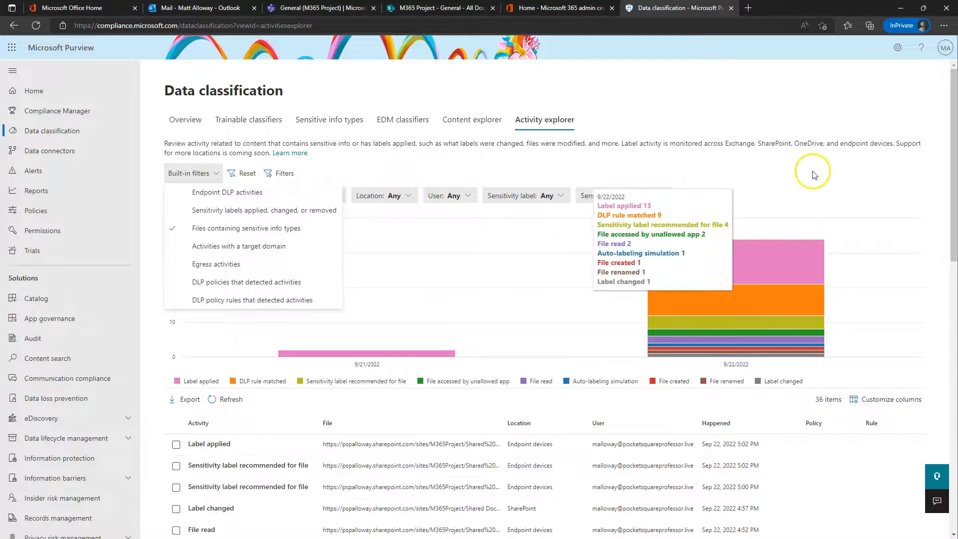
{"action": "scroll", "coordinate": [648, 295], "scroll_direction": "down", "scroll_amount": 2}
{"action": "scroll", "coordinate": [369, 389], "scroll_direction": "down", "scroll_amount": 5}
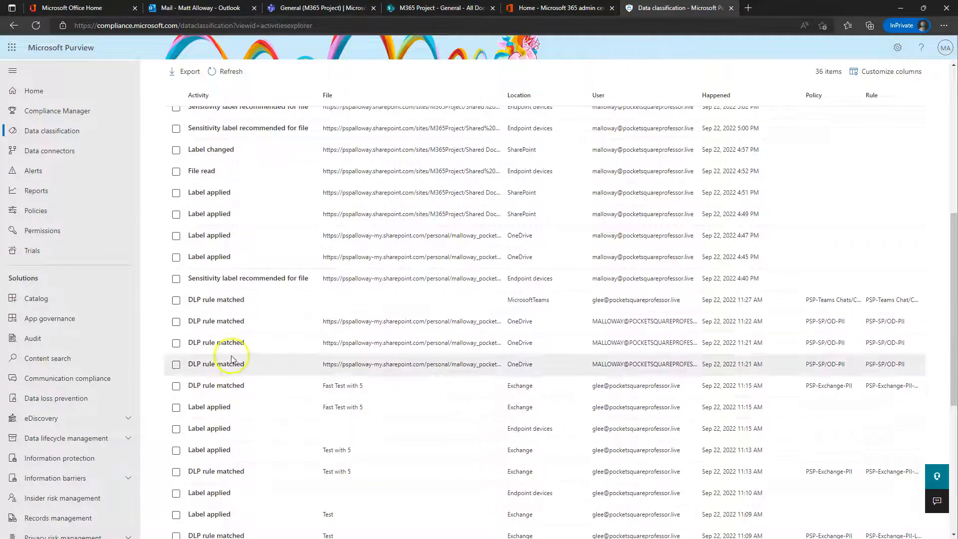
{"action": "scroll", "coordinate": [225, 454], "scroll_direction": "down", "scroll_amount": 6}
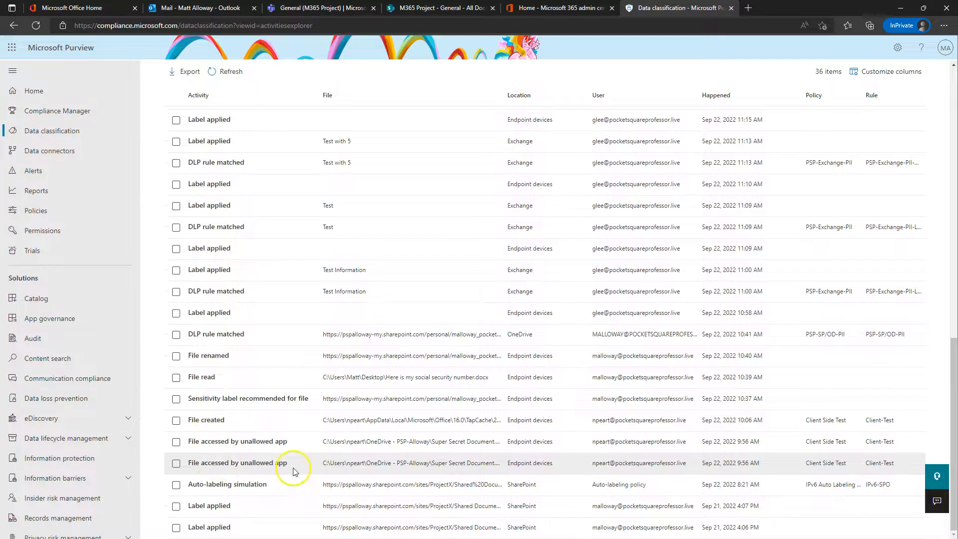
{"action": "scroll", "coordinate": [304, 394], "scroll_direction": "up", "scroll_amount": 6}
{"action": "scroll", "coordinate": [299, 389], "scroll_direction": "up", "scroll_amount": 3}
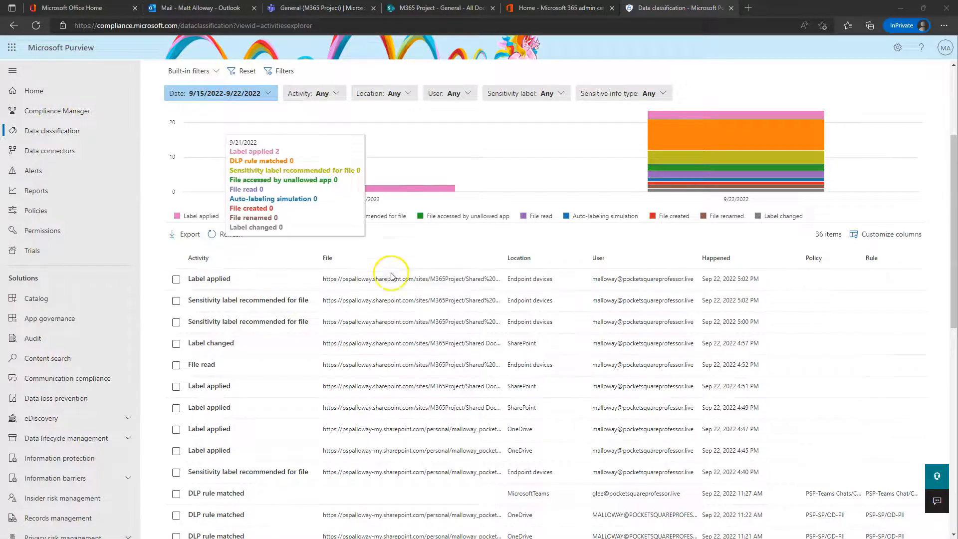
{"action": "scroll", "coordinate": [391, 277], "scroll_direction": "up", "scroll_amount": 3}
{"action": "left_click", "coordinate": [223, 401]}
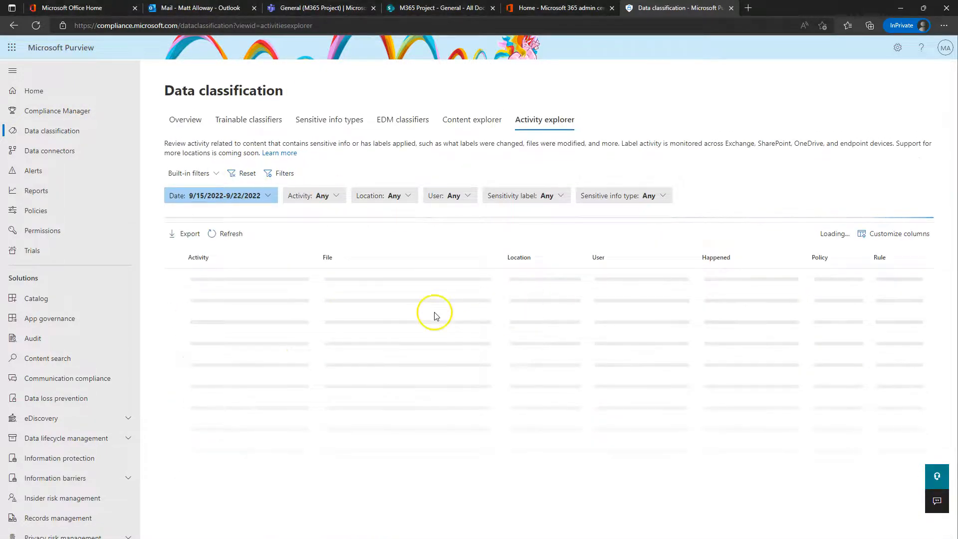
{"action": "left_click", "coordinate": [321, 195]}
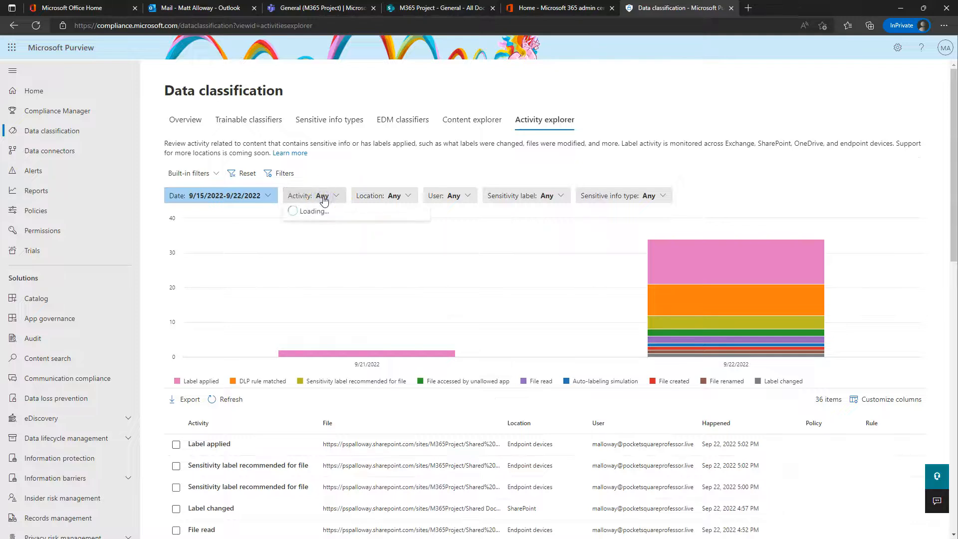
{"action": "left_click", "coordinate": [759, 187]}
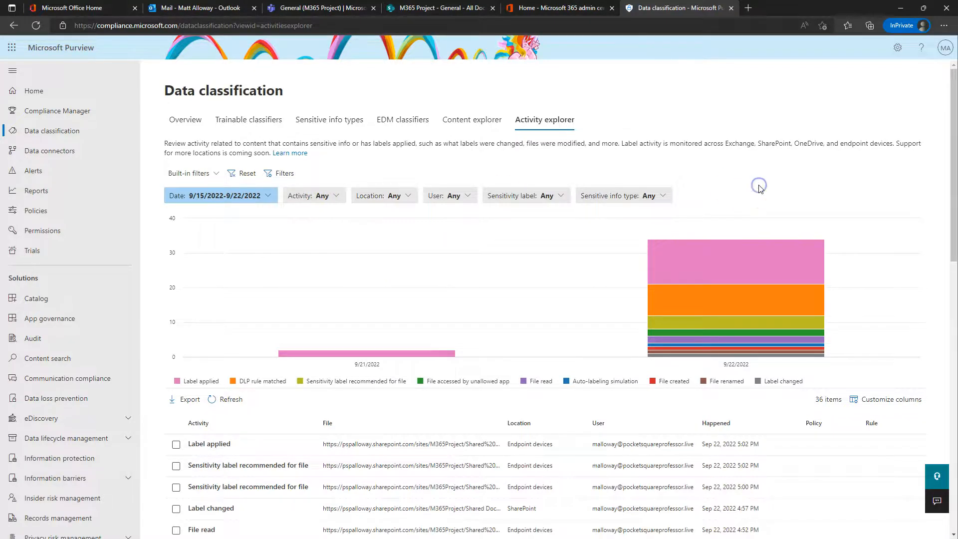
{"action": "scroll", "coordinate": [411, 208], "scroll_direction": "down", "scroll_amount": 3}
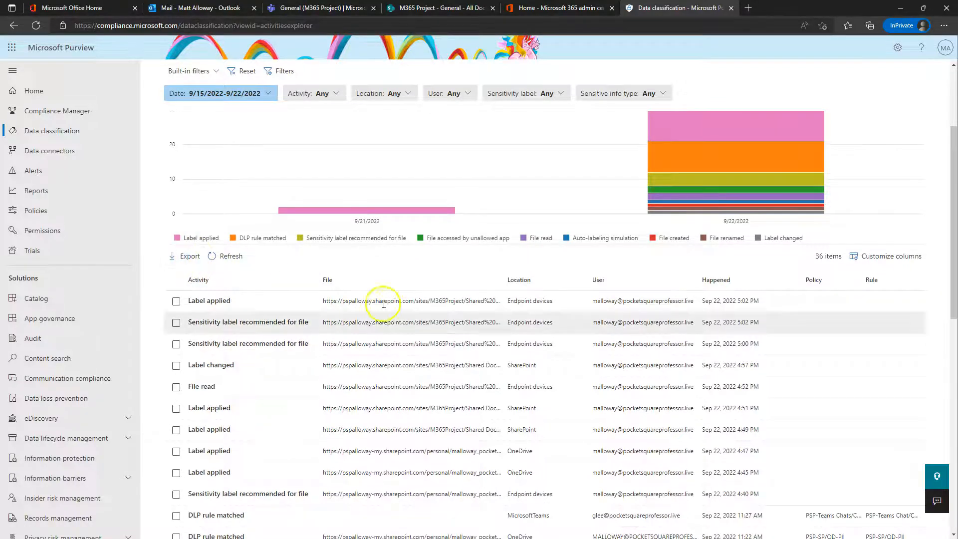
{"action": "scroll", "coordinate": [582, 358], "scroll_direction": "up", "scroll_amount": 3}
{"action": "mouse_move", "coordinate": [591, 324]}
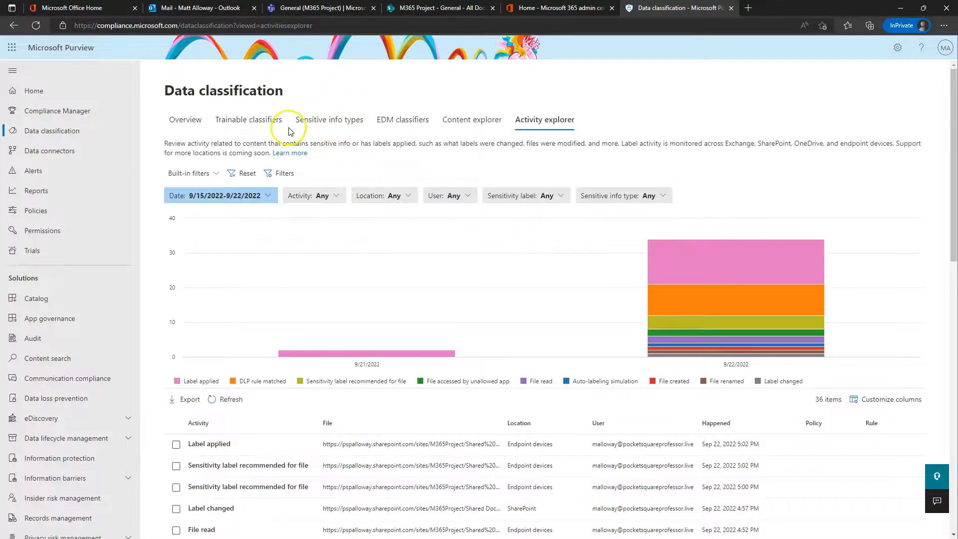
Step: Browse Content explorer, collapsing Sensitive info types and Trainable Classifiers, then go to Information protection
{"action": "left_click", "coordinate": [471, 120]}
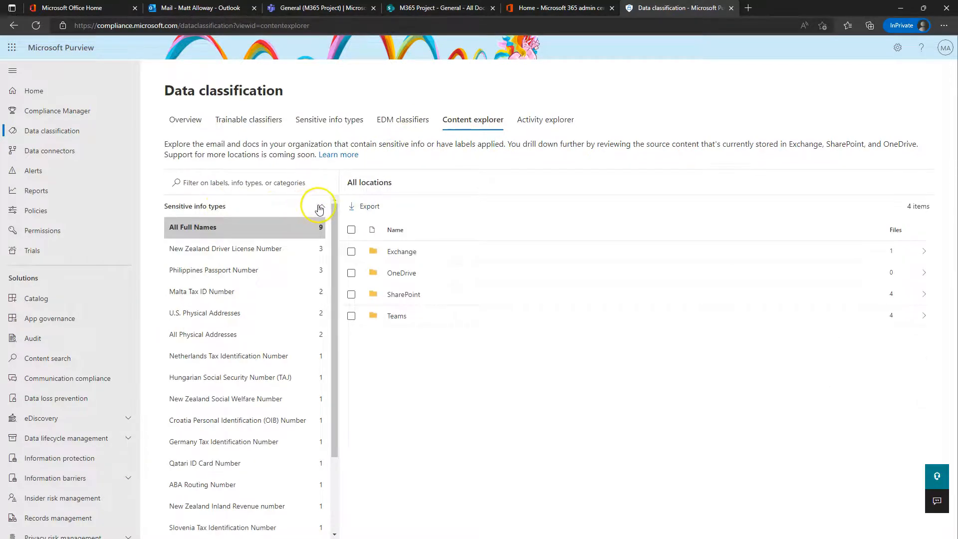
{"action": "left_click", "coordinate": [320, 207]}
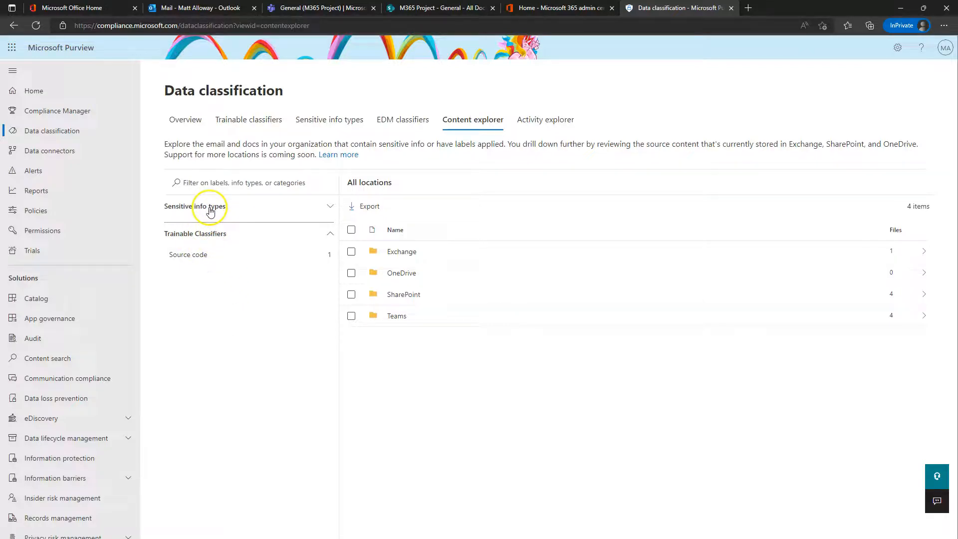
{"action": "left_click", "coordinate": [198, 301]}
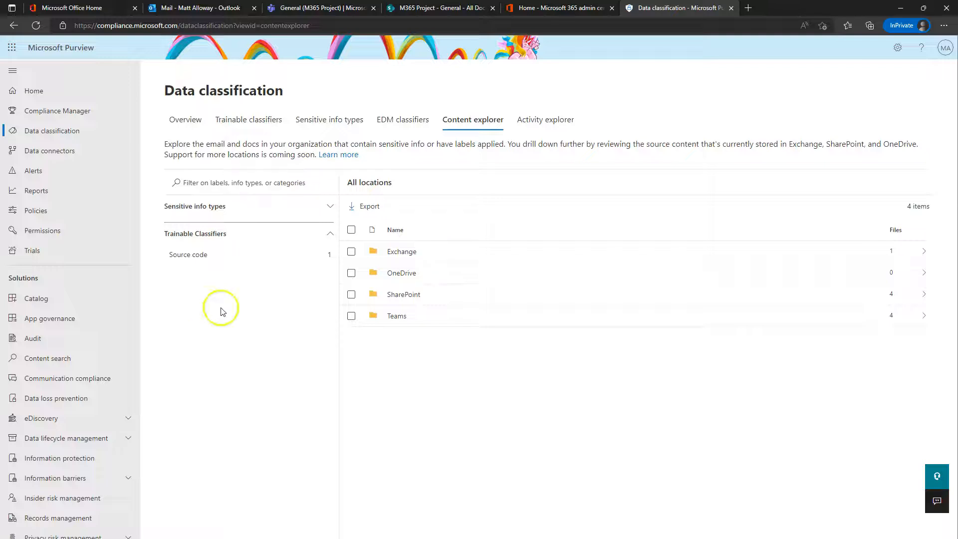
{"action": "left_click", "coordinate": [220, 243]}
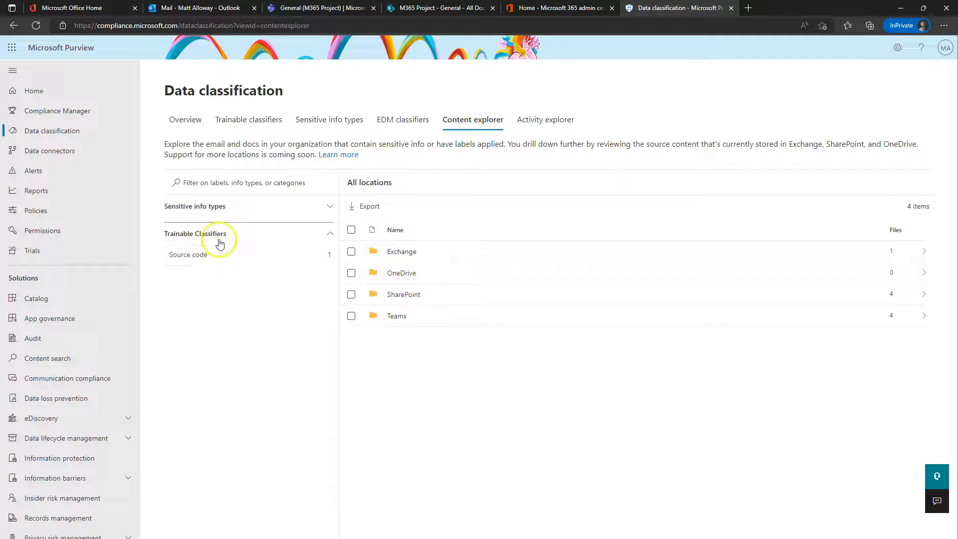
{"action": "left_click", "coordinate": [220, 236]}
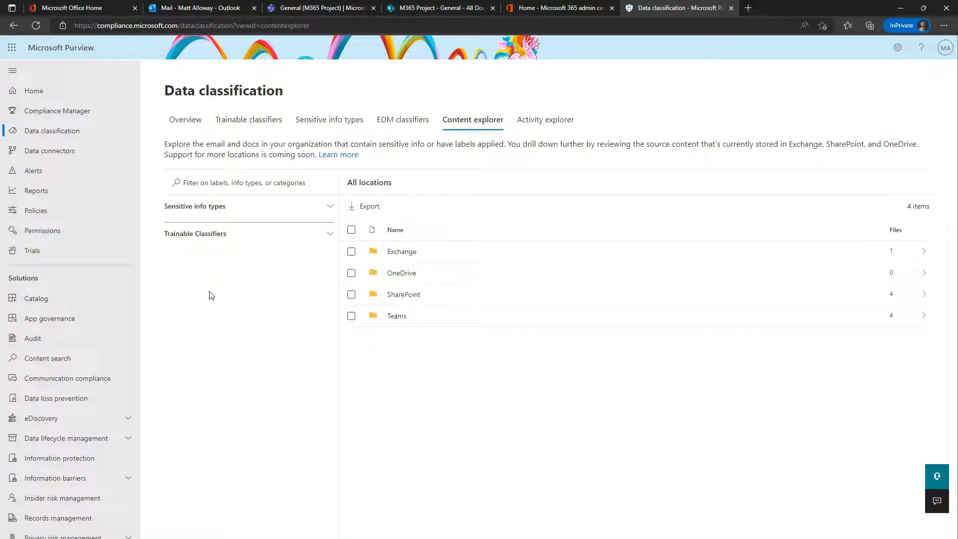
{"action": "left_click", "coordinate": [557, 120]}
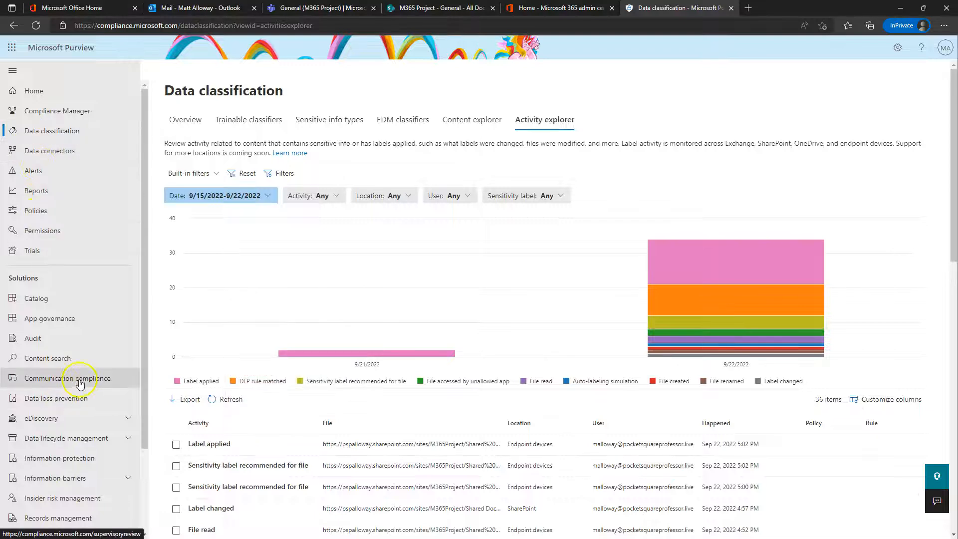
{"action": "left_click", "coordinate": [50, 463]}
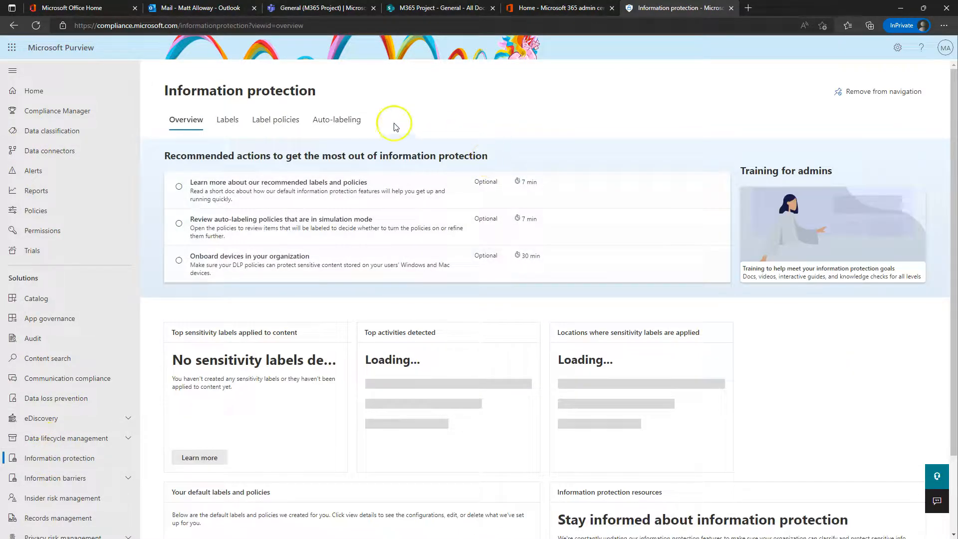
Step: Show the two label policies and drag the Gmail 'Here is the info' window into view
{"action": "left_click", "coordinate": [226, 122]}
{"action": "left_click", "coordinate": [269, 122]}
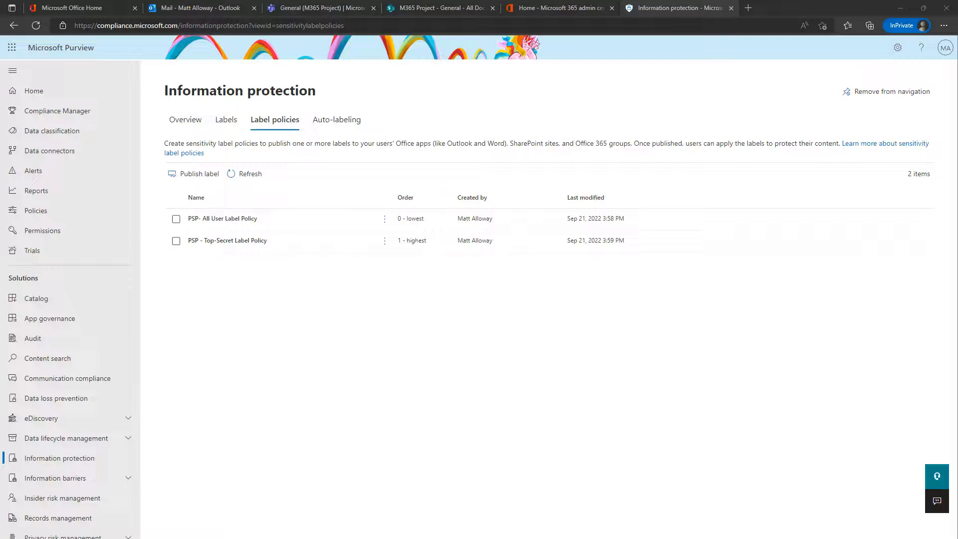
{"action": "left_click_drag", "start_coordinate": [0, 131], "coordinate": [358, 102]}
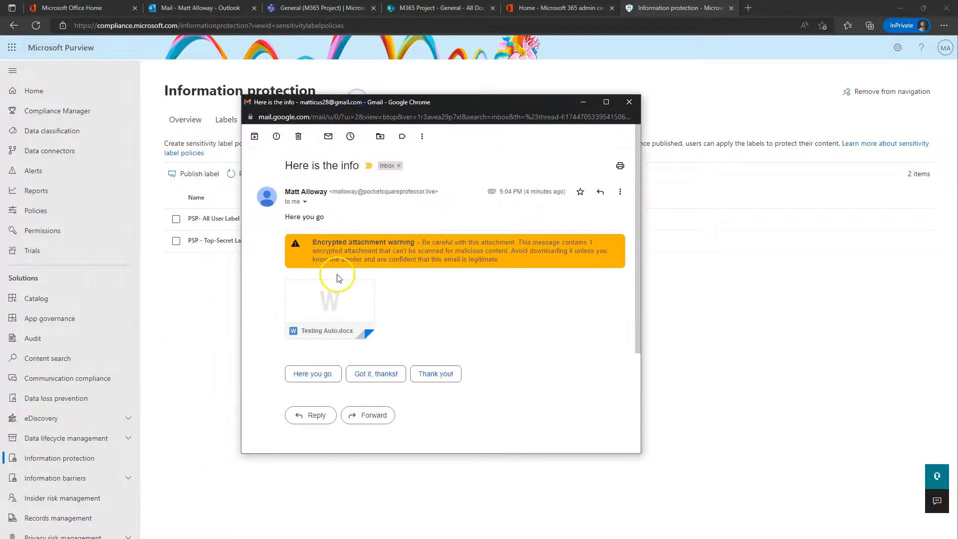
Step: Try previewing the Testing Auto.docx attachment in Gmail, which can't be previewed
{"action": "left_click", "coordinate": [340, 303]}
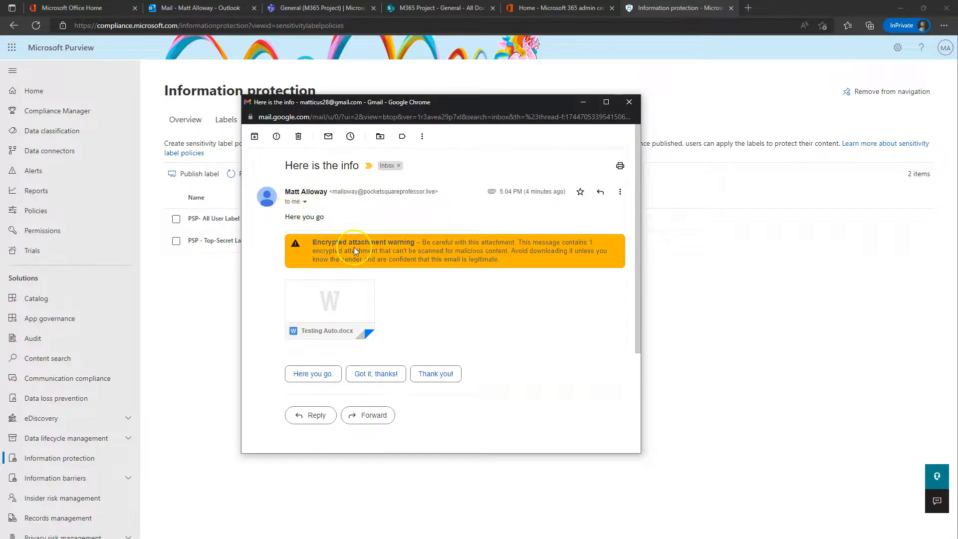
{"action": "mouse_move", "coordinate": [346, 301]}
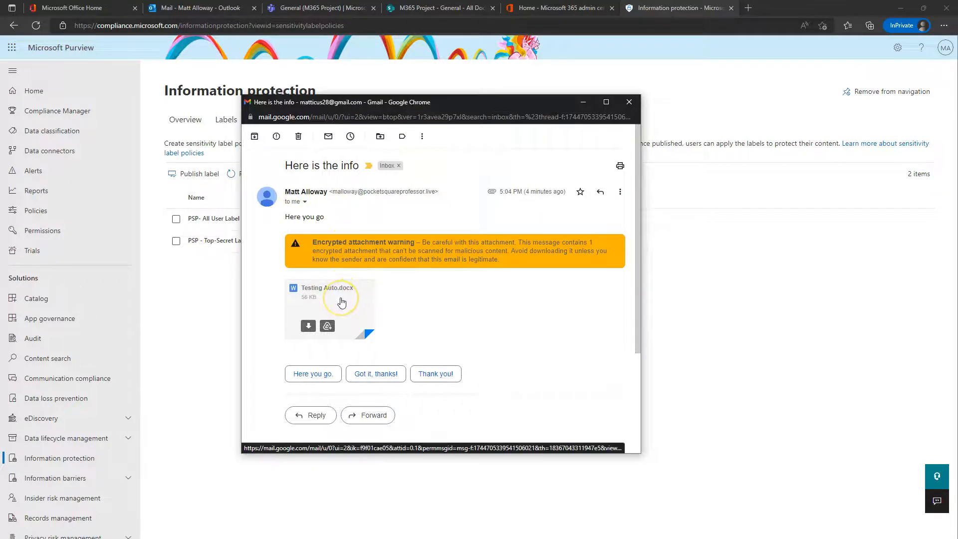
{"action": "left_click", "coordinate": [341, 300]}
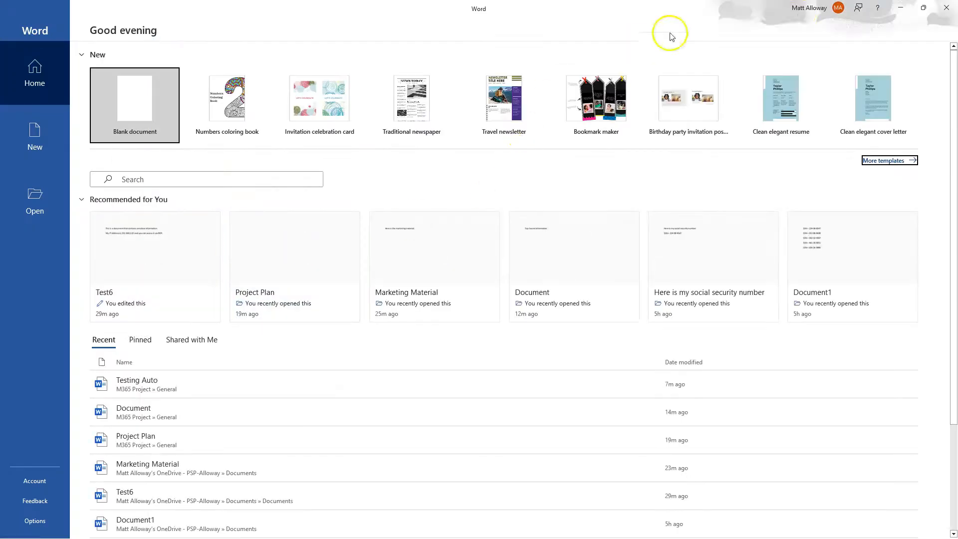
Step: Sign out of desktop Word, then download and open Testing Auto.docx
{"action": "left_click", "coordinate": [838, 7]}
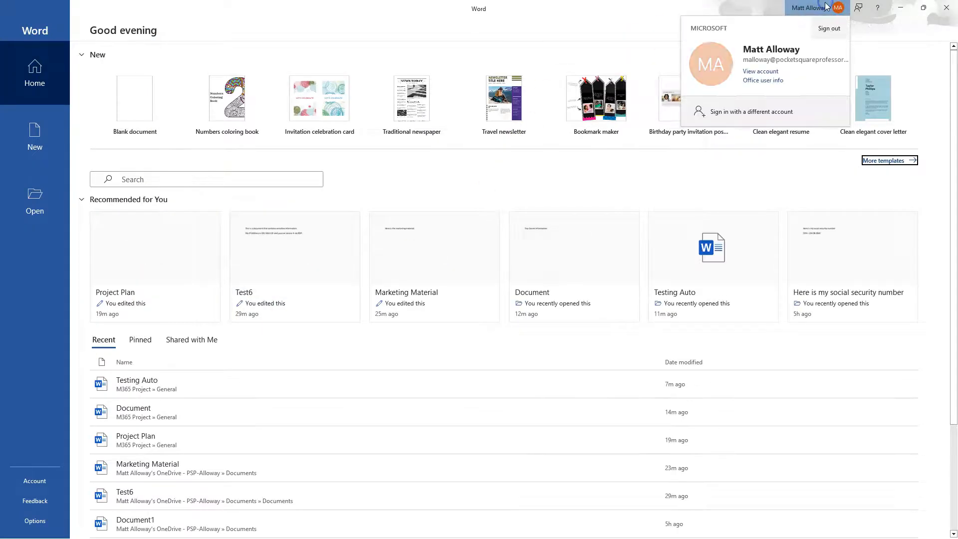
{"action": "left_click", "coordinate": [830, 29]}
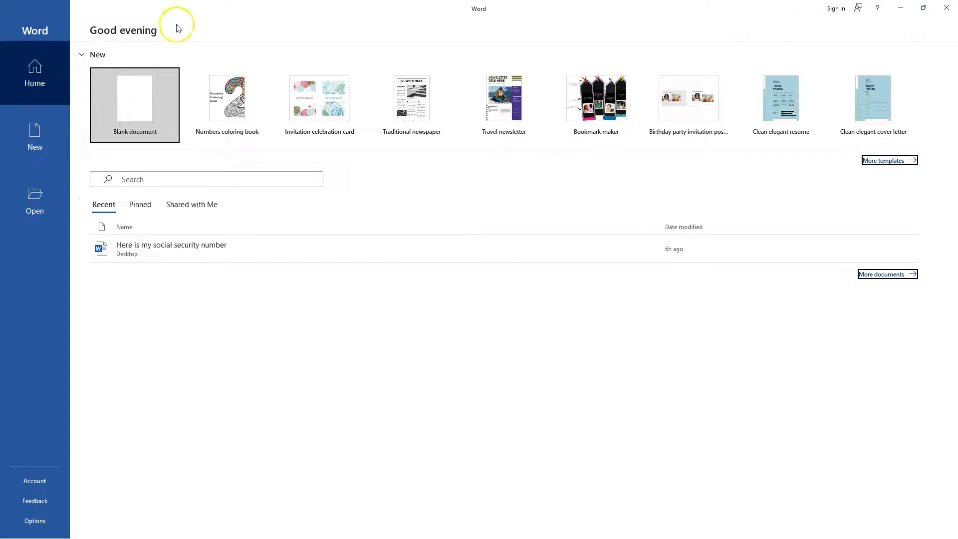
{"action": "left_click", "coordinate": [900, 7]}
{"action": "left_click", "coordinate": [400, 249]}
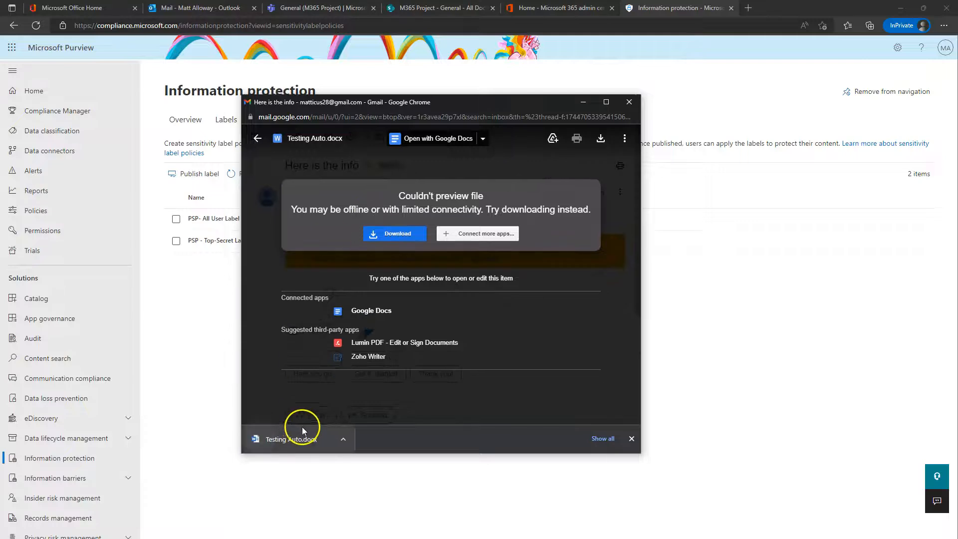
{"action": "left_click", "coordinate": [293, 438]}
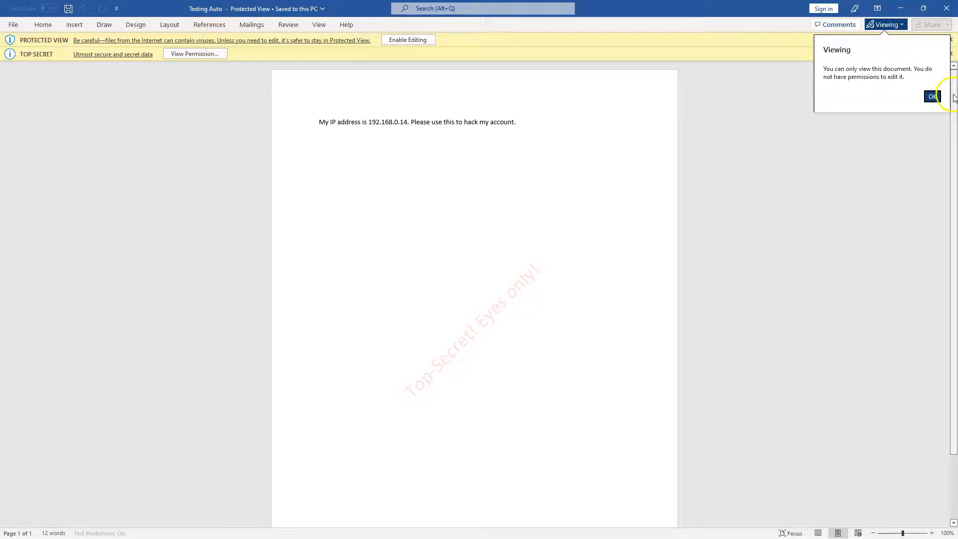
Step: Enable editing on the Top Secret Testing Auto document, then close Word
{"action": "left_click", "coordinate": [419, 40]}
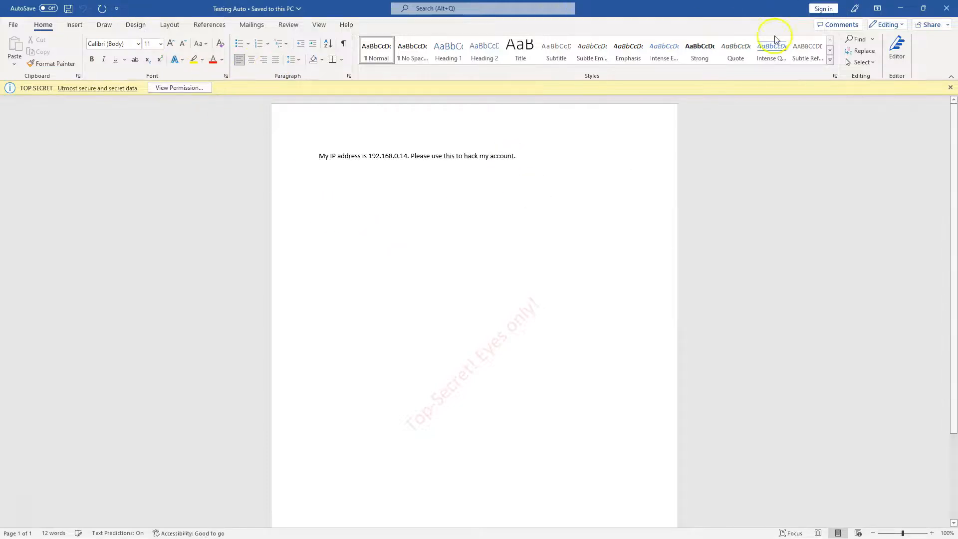
{"action": "left_click", "coordinate": [943, 9]}
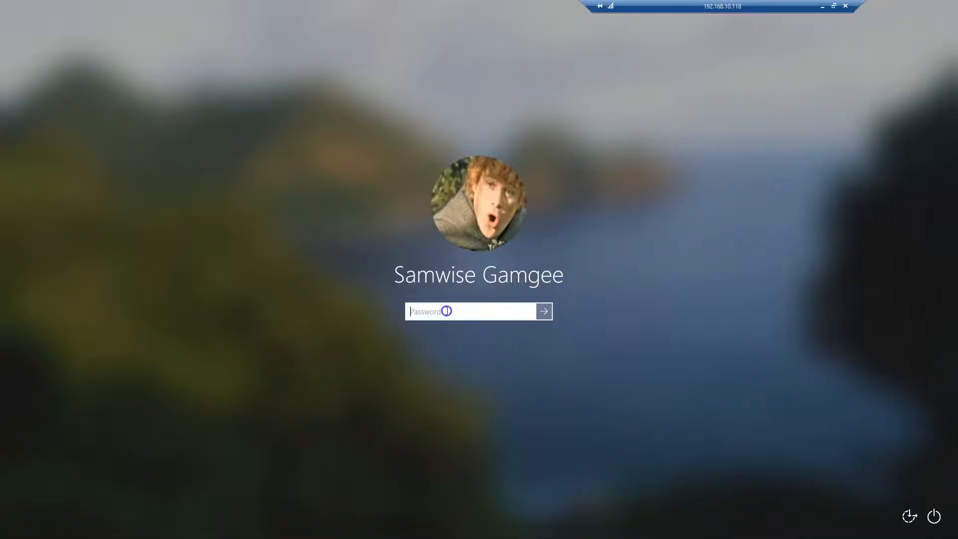
Step: Close the remote session and Gmail windows, then open the sent 'Here is the info' message in Outlook
{"action": "left_click", "coordinate": [822, 6]}
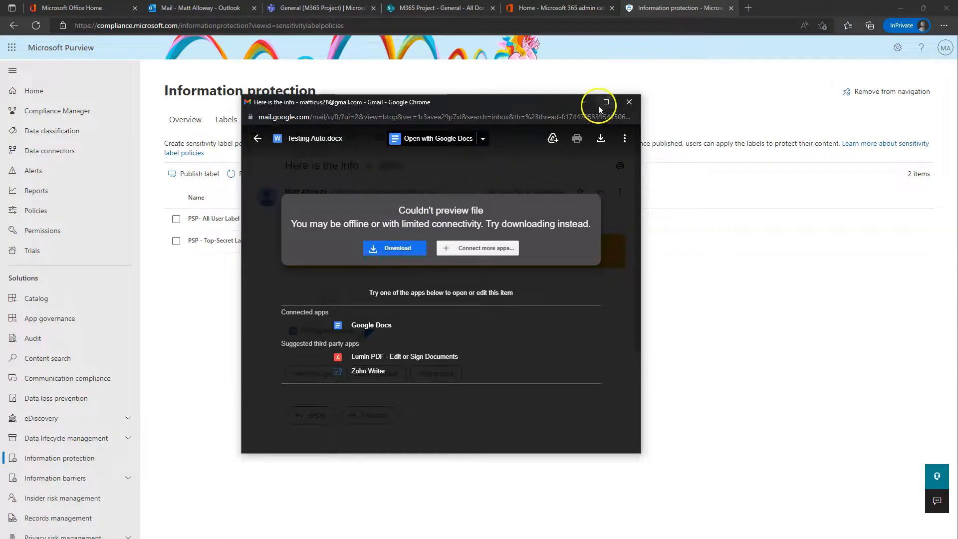
{"action": "left_click", "coordinate": [629, 103]}
{"action": "left_click", "coordinate": [301, 7]}
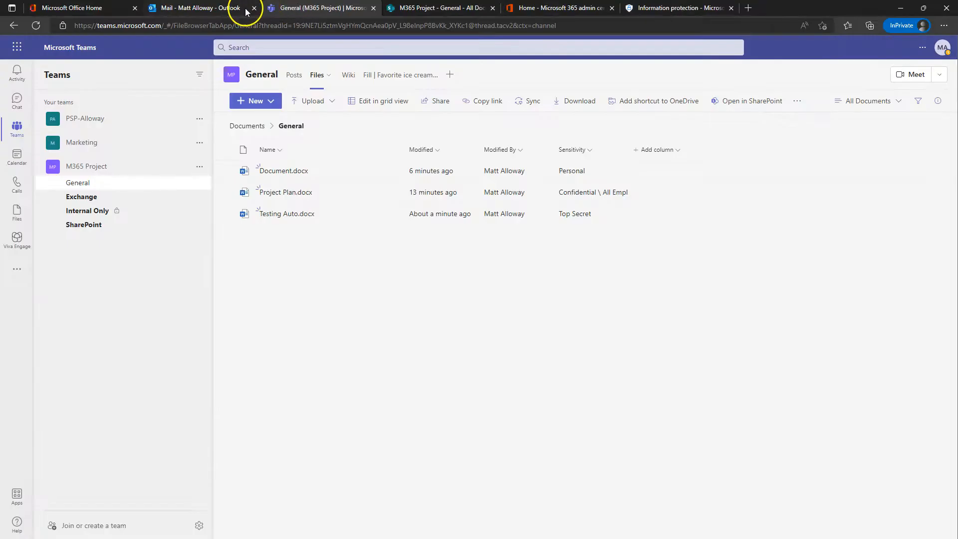
{"action": "left_click", "coordinate": [182, 6]}
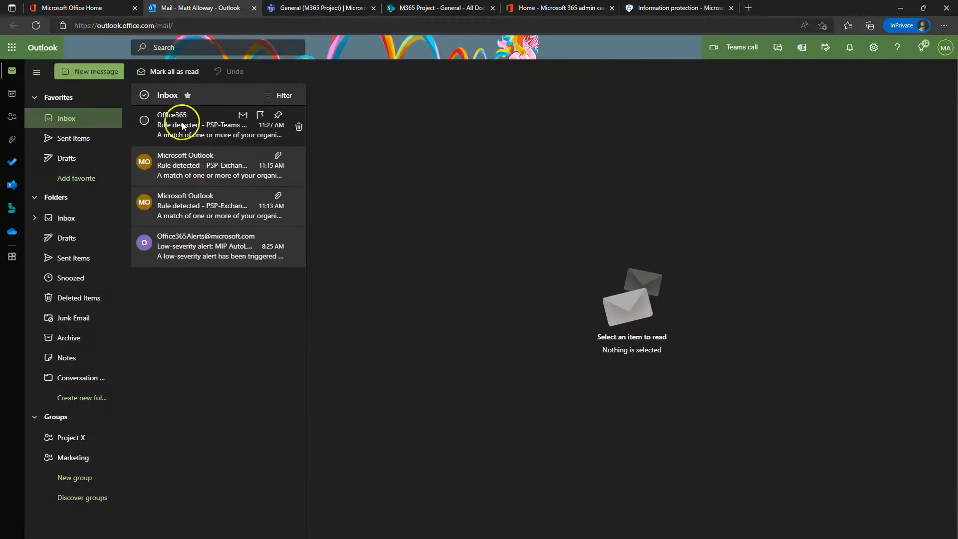
{"action": "left_click", "coordinate": [100, 77]}
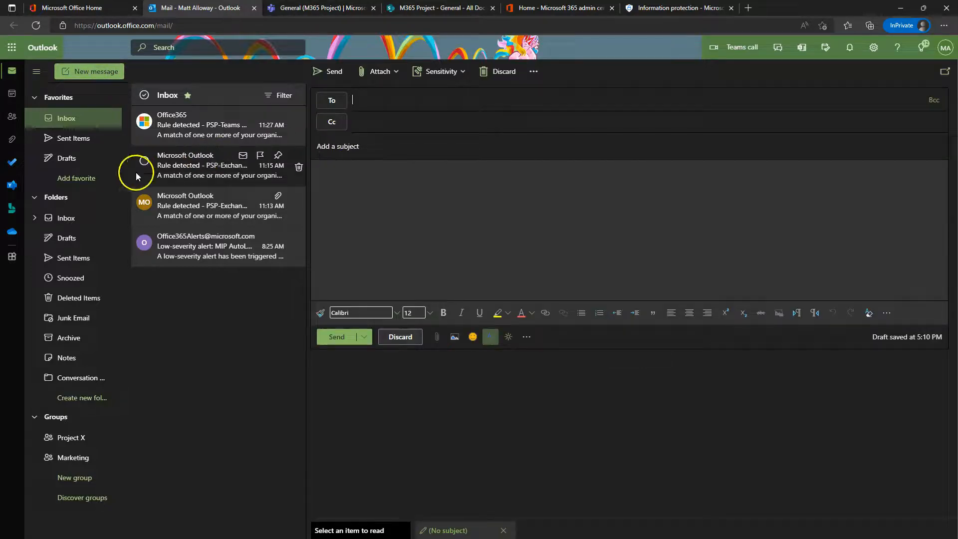
{"action": "left_click", "coordinate": [73, 260]}
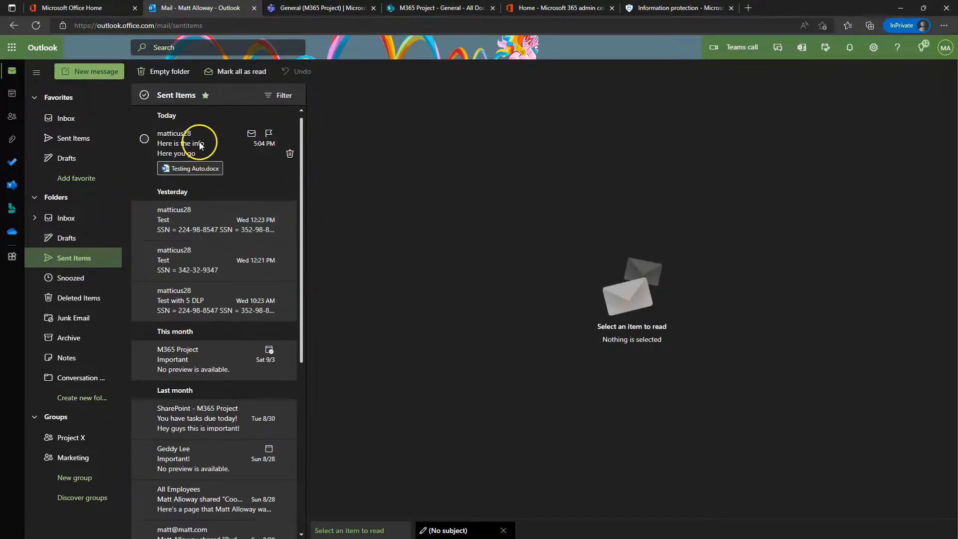
{"action": "left_click", "coordinate": [199, 143]}
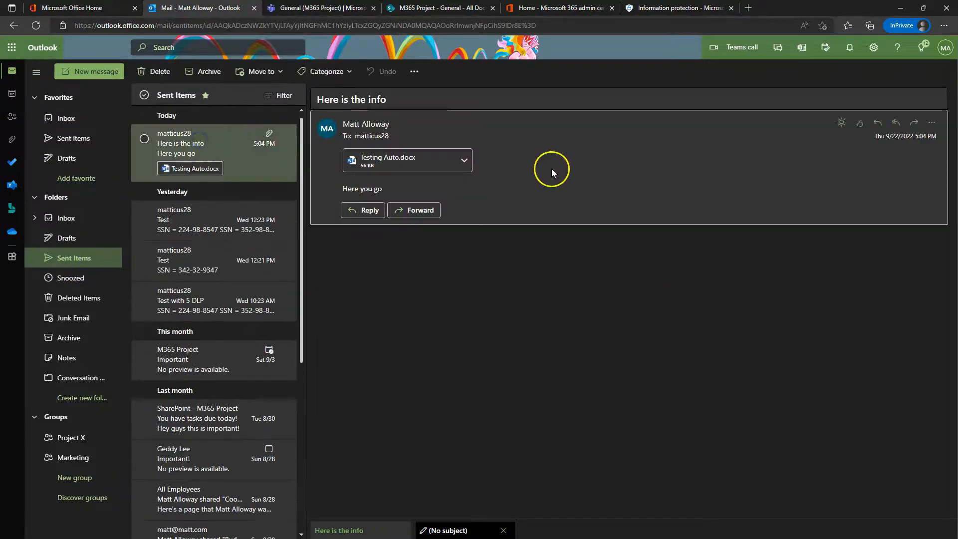
Step: Forward 'Here is the info' with Testing Auto.docx to the external account's address
{"action": "left_click", "coordinate": [915, 124]}
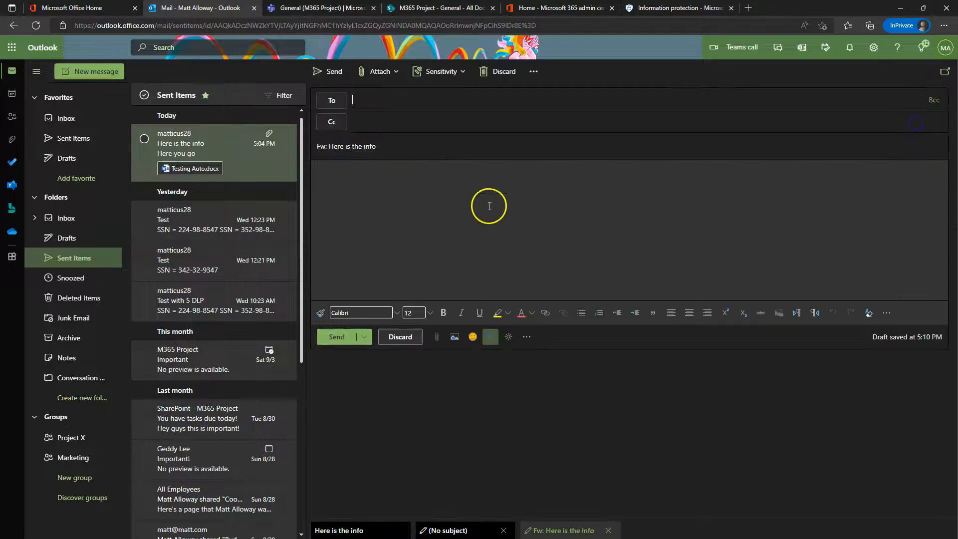
{"action": "left_click", "coordinate": [378, 105]}
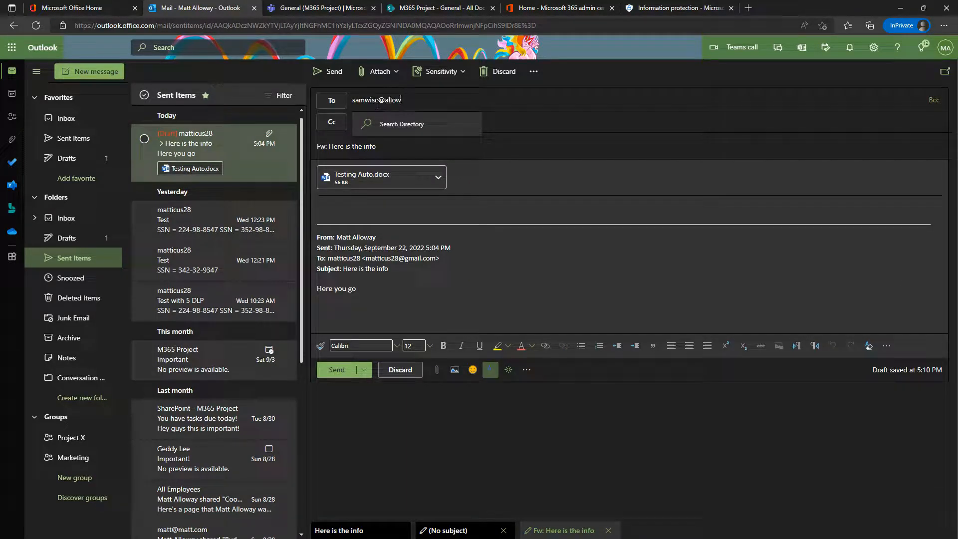
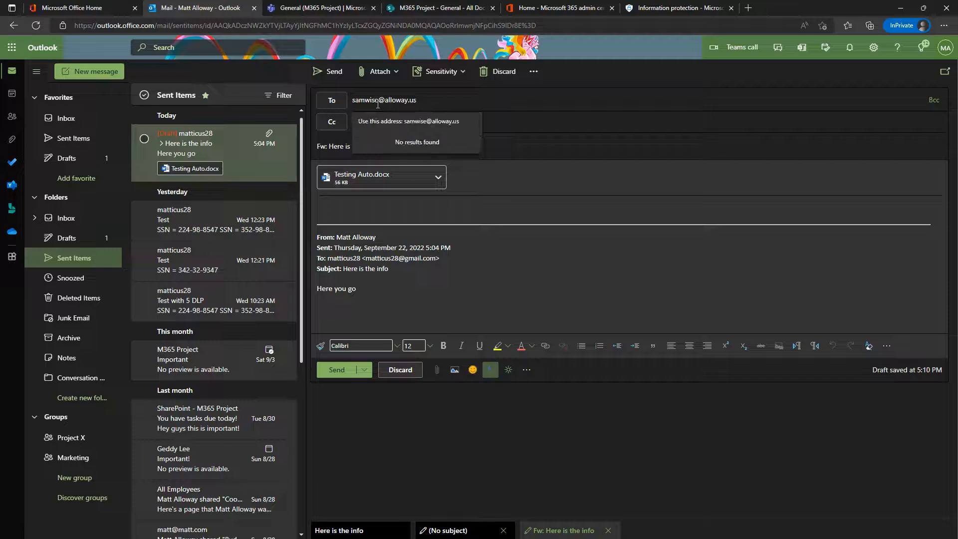
{"action": "left_click", "coordinate": [418, 123]}
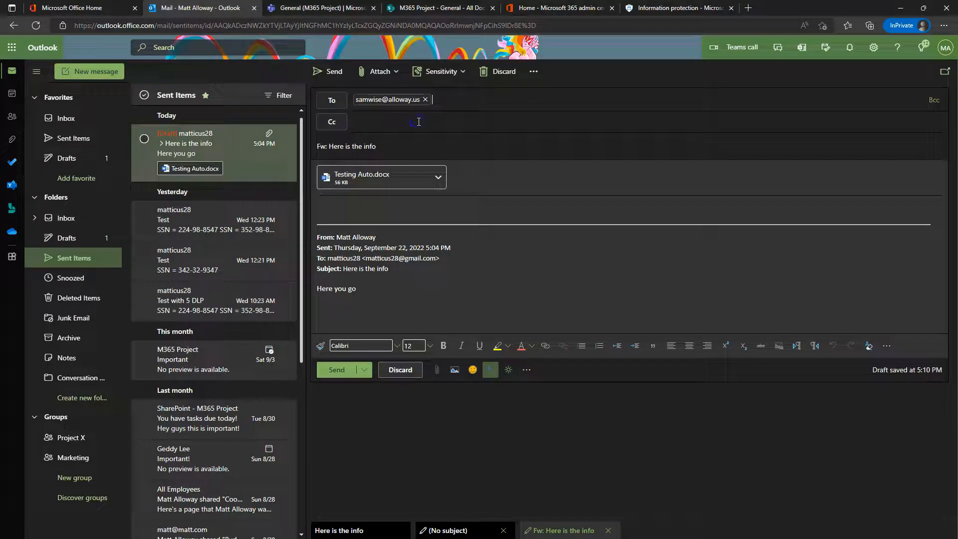
{"action": "left_click", "coordinate": [329, 71]}
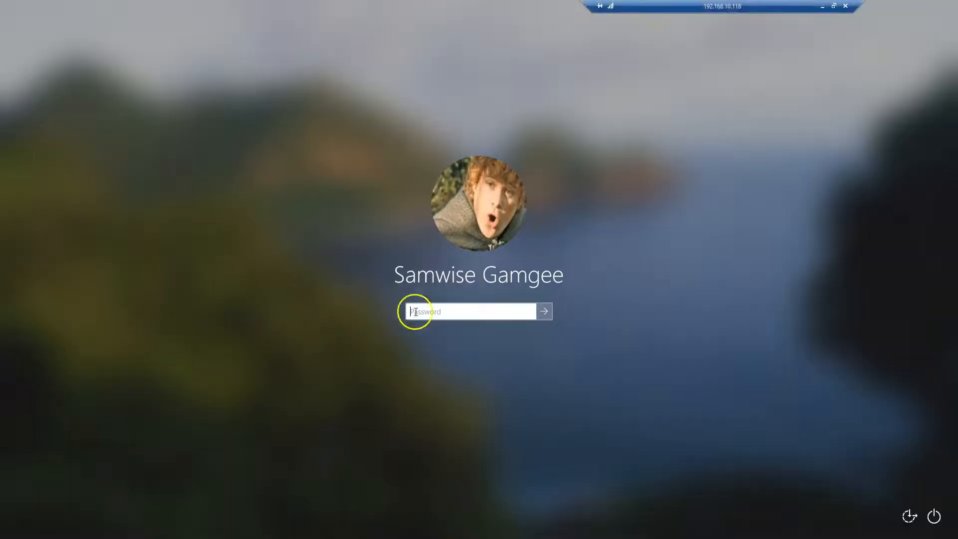
Step: Unlock the remote PC with its password and close Word and File Explorer
{"action": "left_click", "coordinate": [474, 316]}
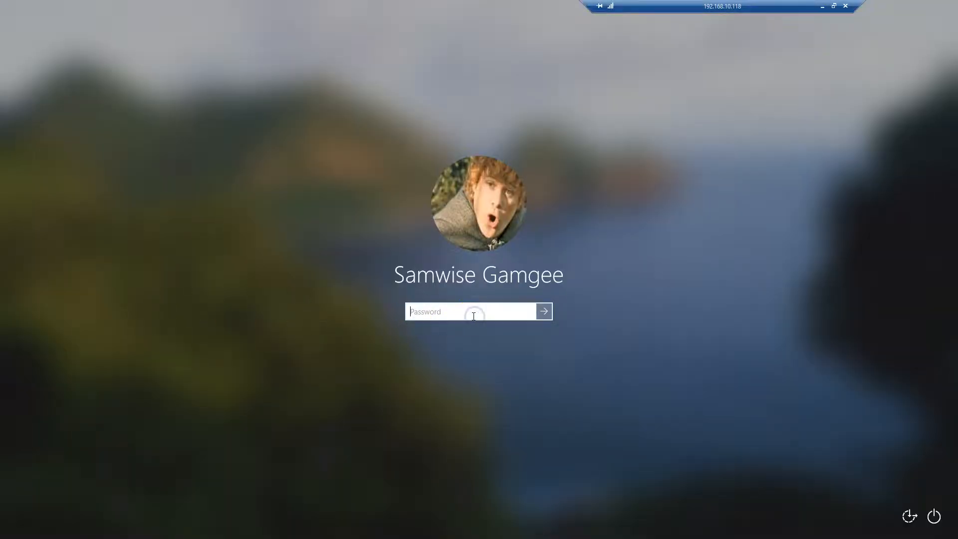
{"action": "key", "text": "Return"}
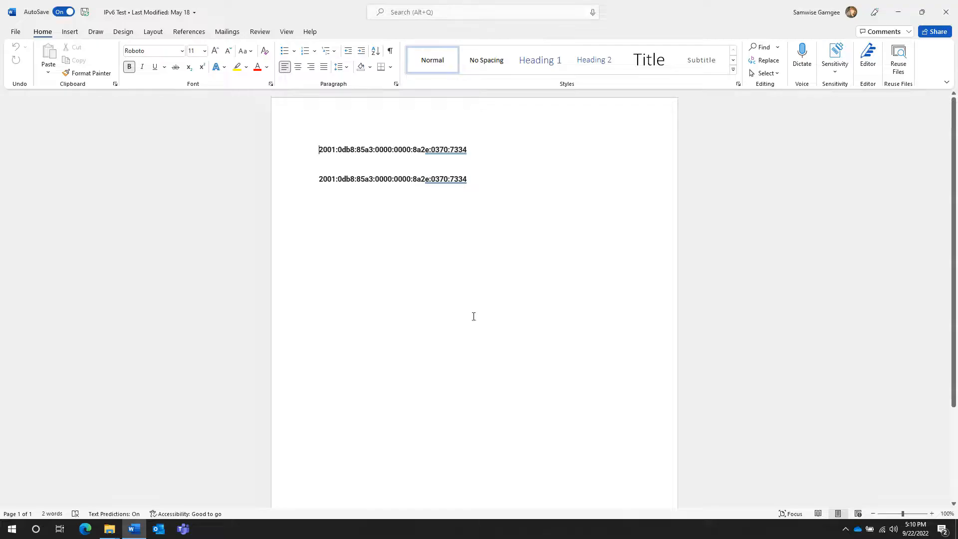
{"action": "left_click", "coordinate": [953, 14]}
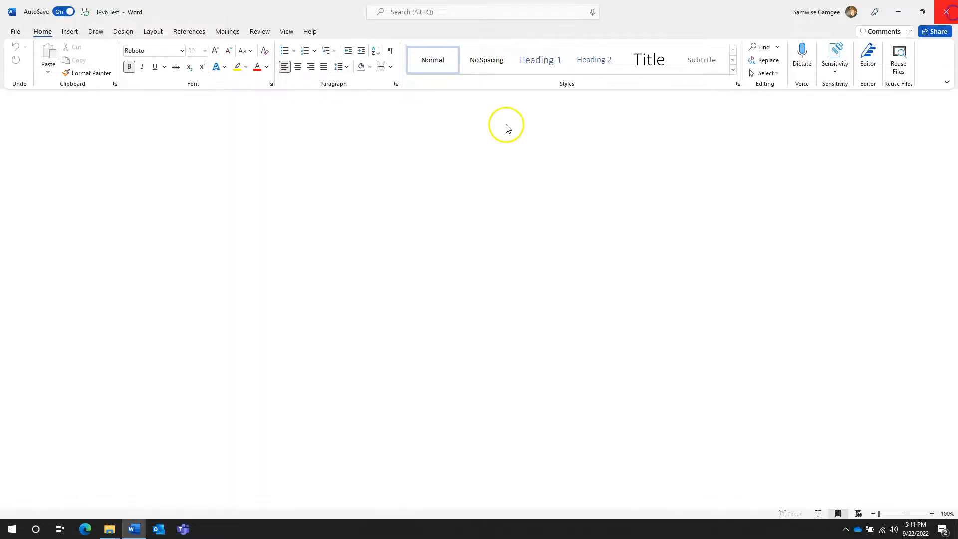
{"action": "left_click", "coordinate": [950, 6]}
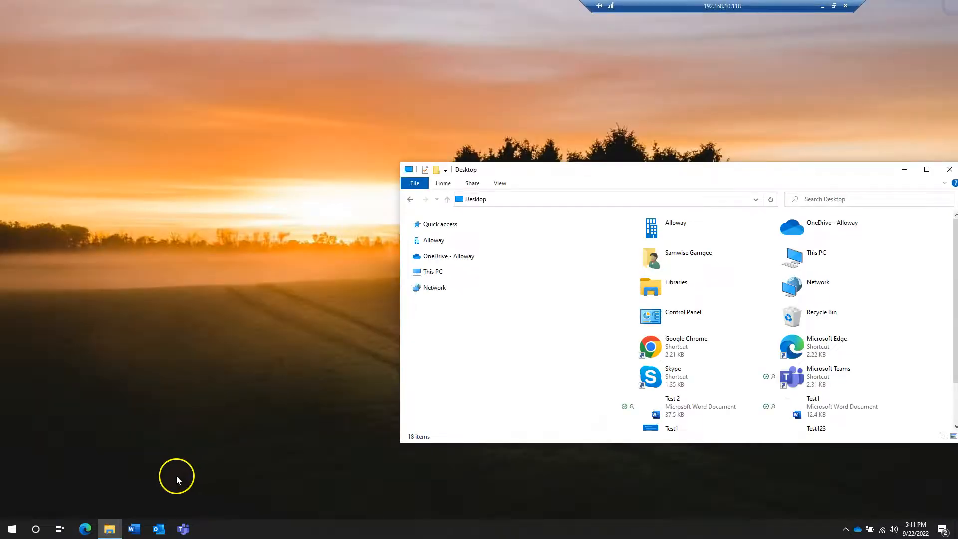
Step: Launch Edge and load the Outlook web mailbox at outlook.office.com/mail
{"action": "left_click", "coordinate": [85, 529]}
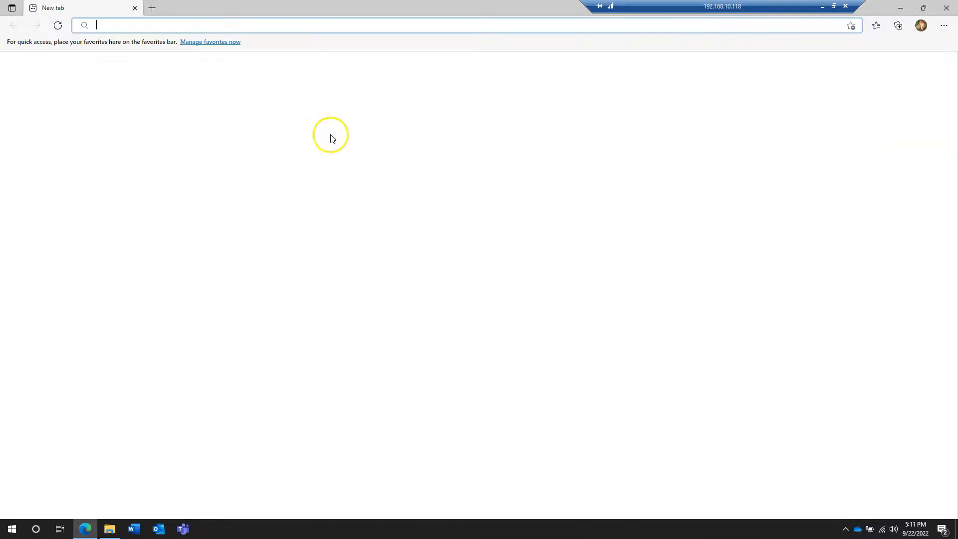
{"action": "left_click", "coordinate": [295, 23]}
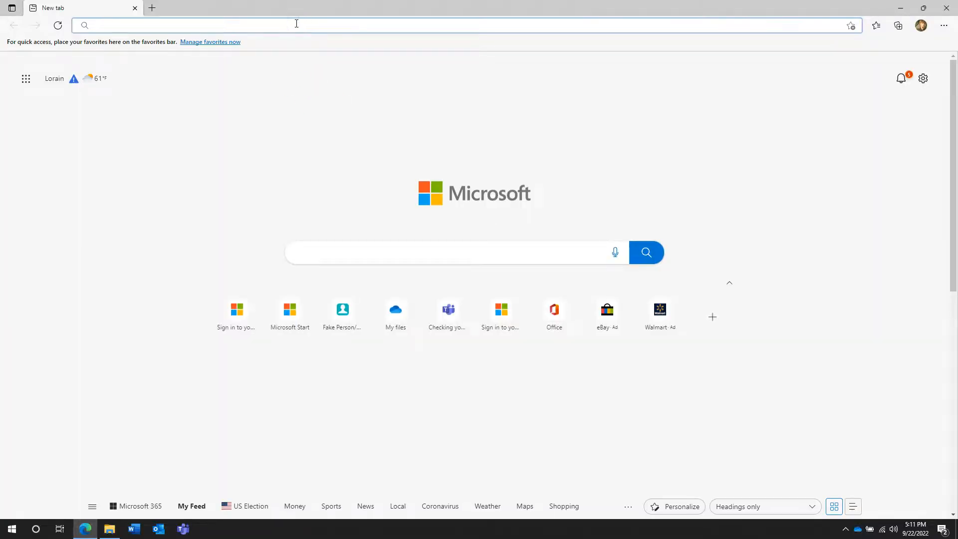
{"action": "type", "text": "outloo"}
{"action": "key", "text": "Return"}
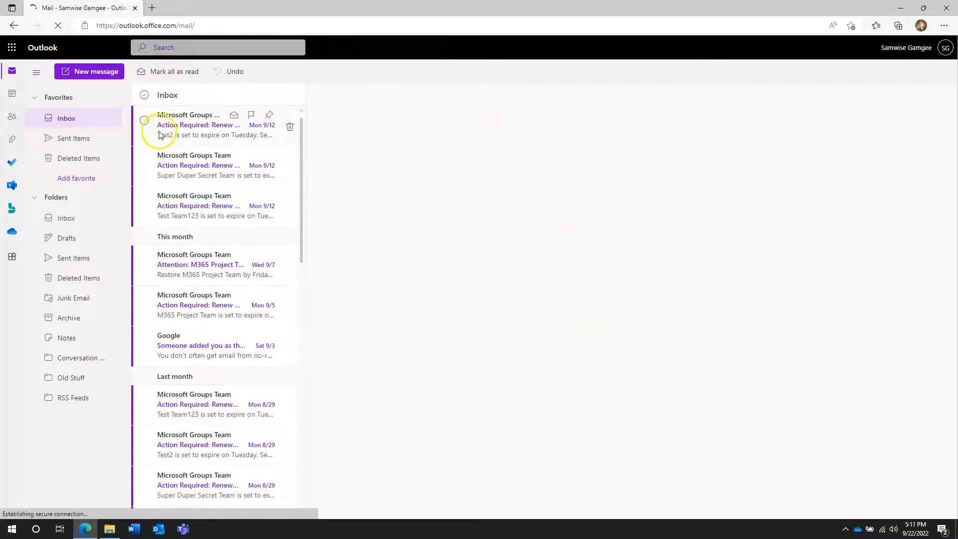
Step: Select all Inbox messages and empty the folder, moving 44 conversations to Deleted Items
{"action": "left_click", "coordinate": [143, 95]}
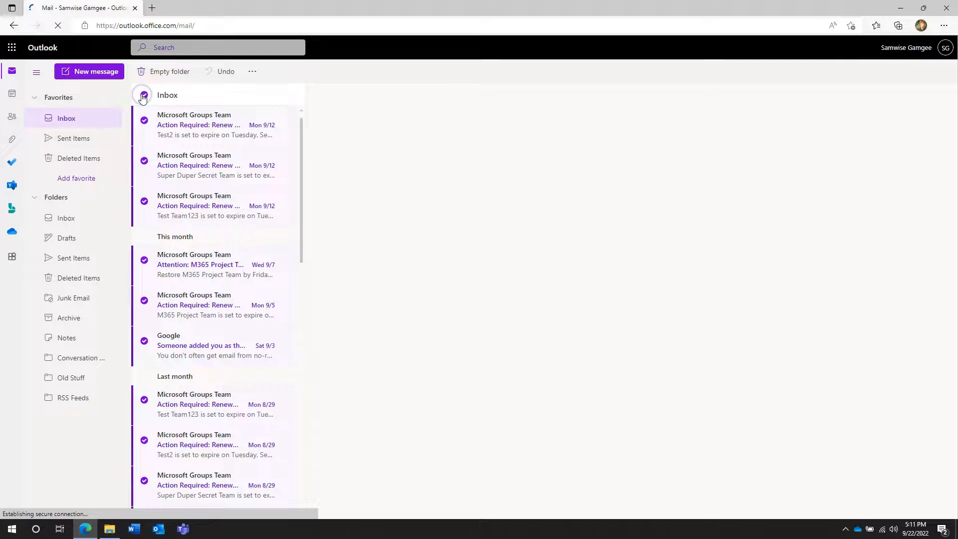
{"action": "left_click", "coordinate": [176, 72]}
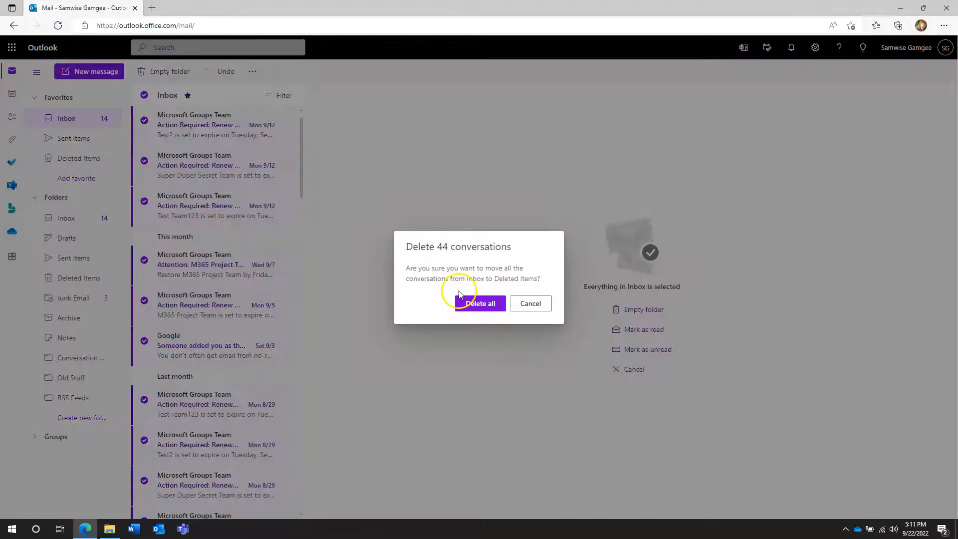
{"action": "left_click", "coordinate": [487, 303]}
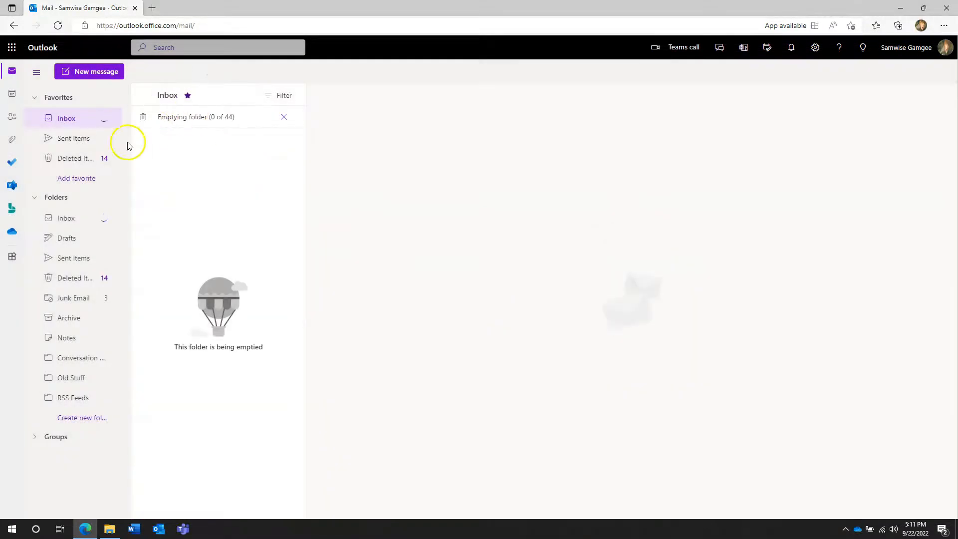
{"action": "left_click", "coordinate": [80, 297]}
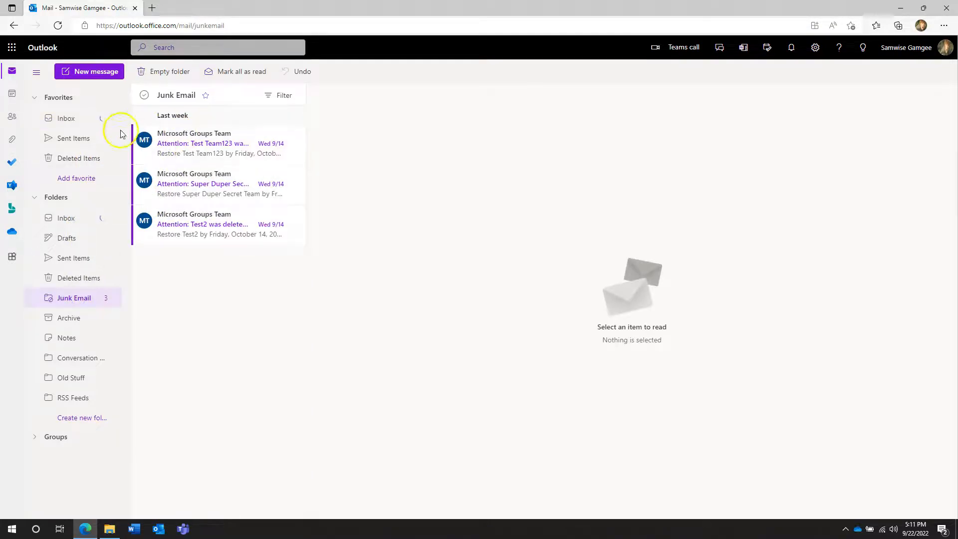
{"action": "left_click", "coordinate": [64, 119]}
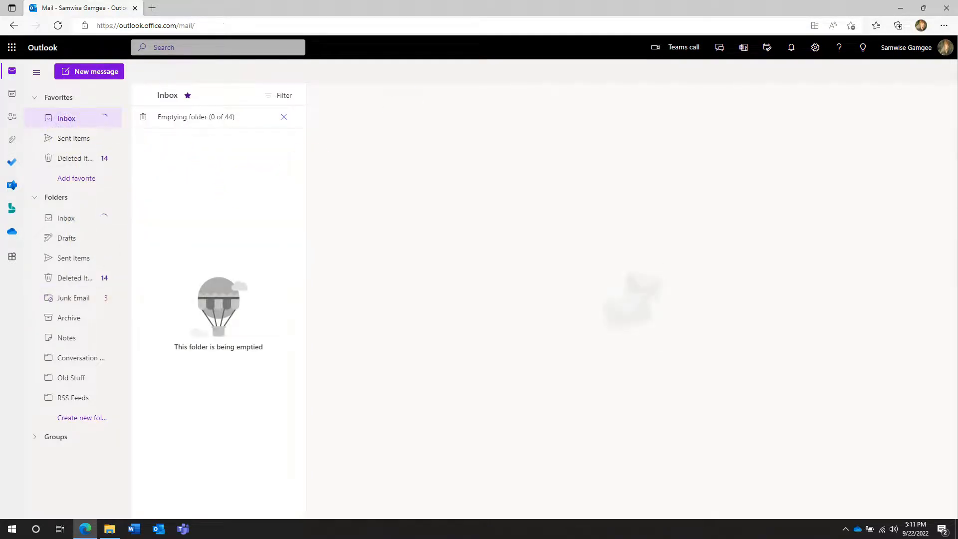
{"action": "mouse_move", "coordinate": [620, 5]}
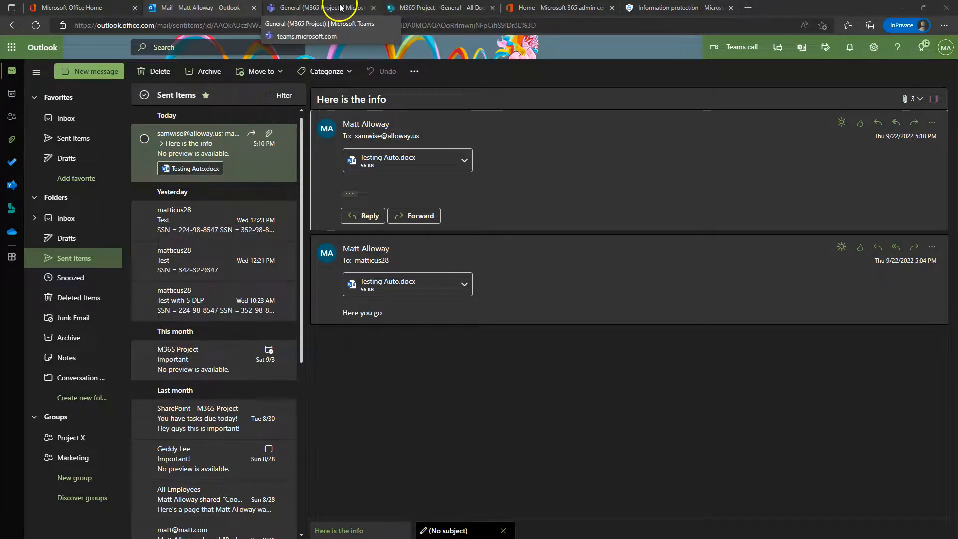
Step: Open the IPv6 Auto Labeling Policy from Auto-labeling and show its Items to review
{"action": "left_click", "coordinate": [655, 7]}
{"action": "left_click", "coordinate": [334, 124]}
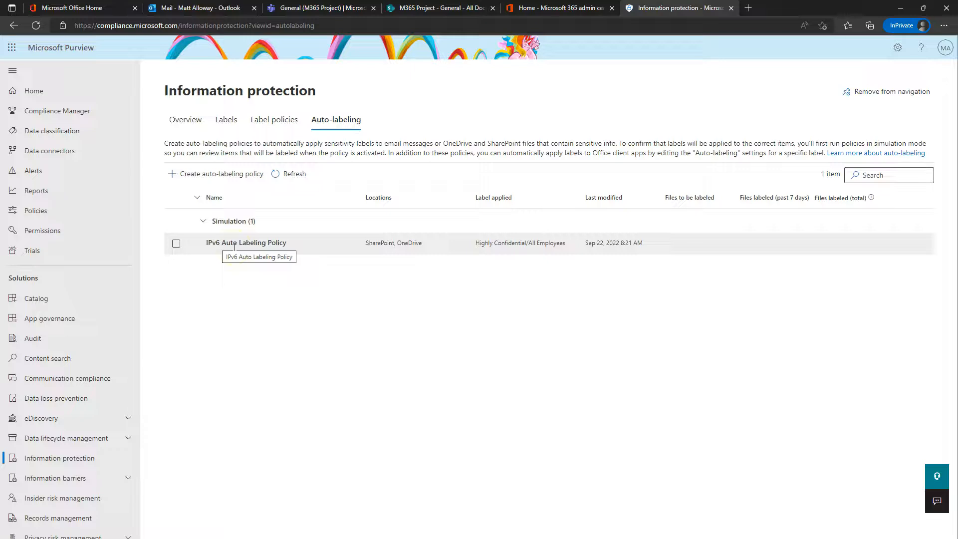
{"action": "left_click", "coordinate": [234, 244]}
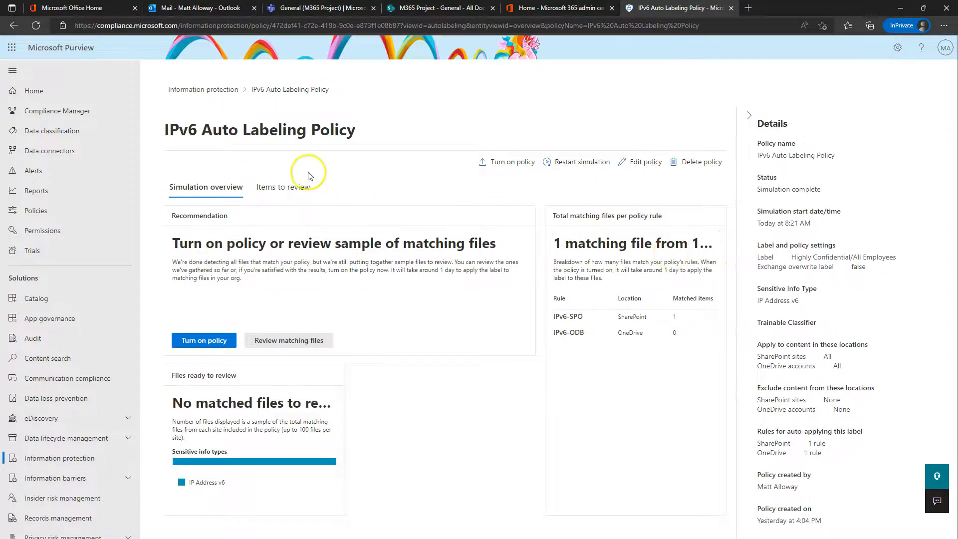
{"action": "left_click", "coordinate": [295, 186]}
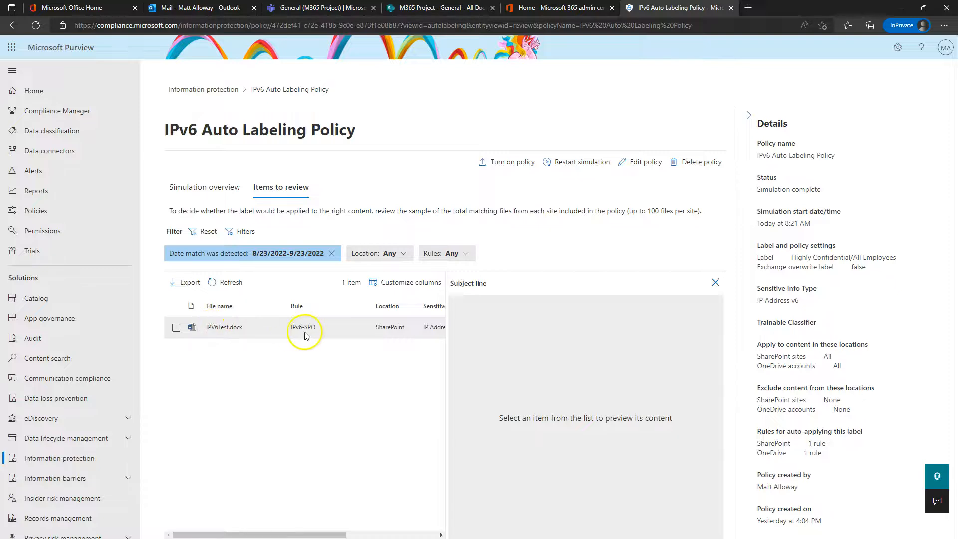
Step: Preview IPV6Test.docx, collapse the Details pane, and go back to the Simulation overview
{"action": "left_click", "coordinate": [219, 328]}
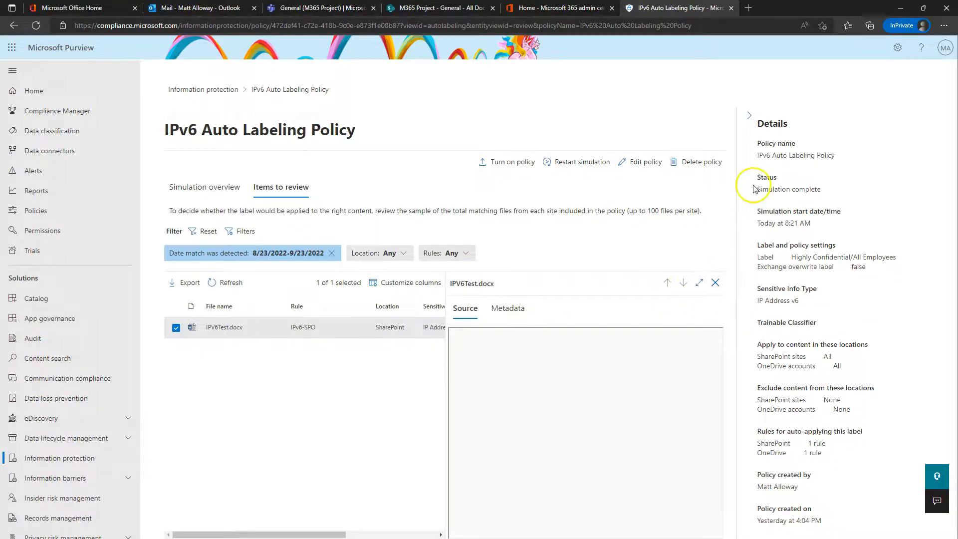
{"action": "left_click", "coordinate": [749, 115]}
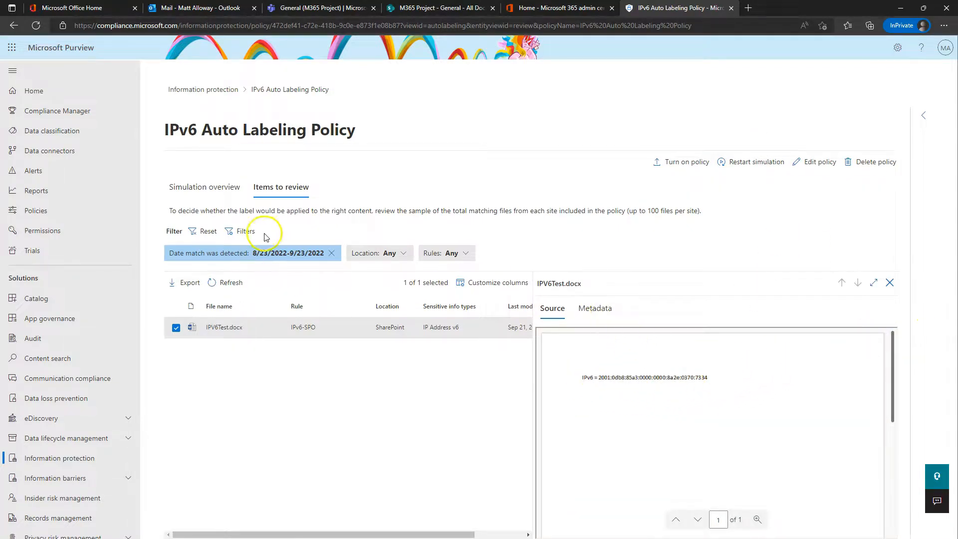
{"action": "left_click", "coordinate": [205, 191]}
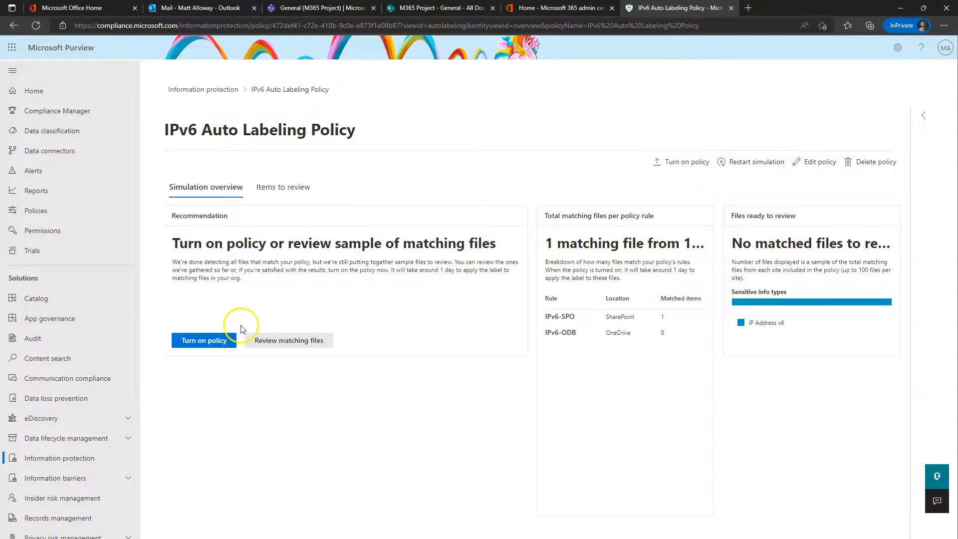
Step: Turn on the IPv6 Auto Labeling Policy and refresh the list so it shows On
{"action": "left_click", "coordinate": [203, 341]}
{"action": "left_click", "coordinate": [363, 314]}
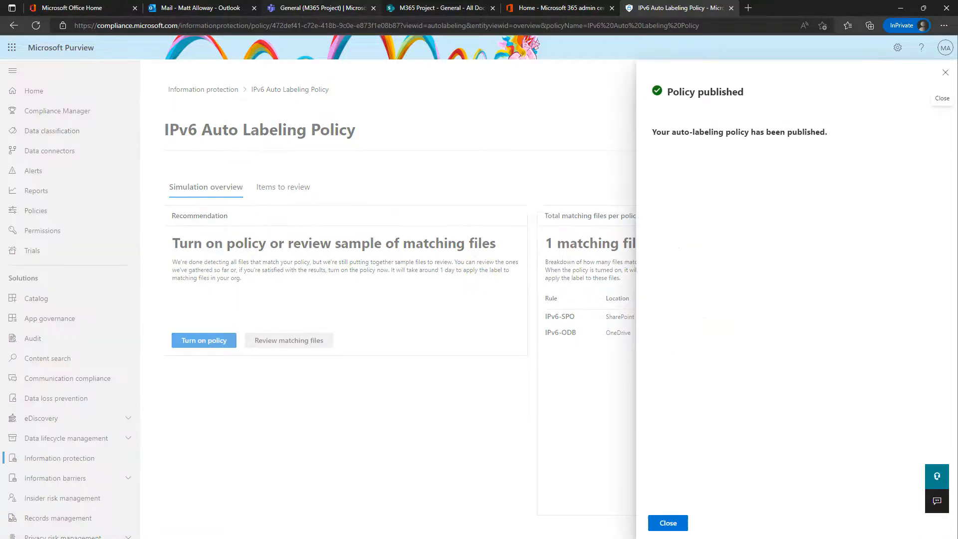
{"action": "left_click", "coordinate": [668, 522]}
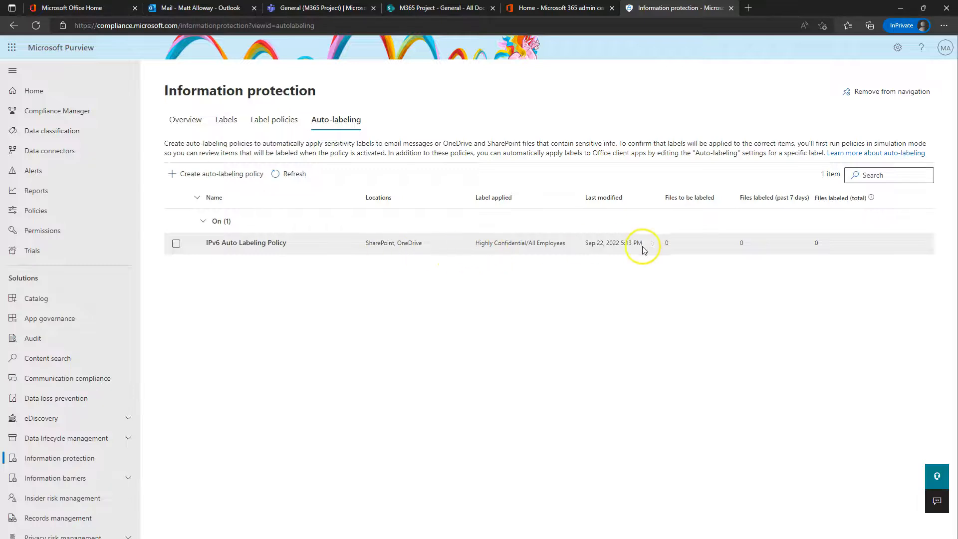
{"action": "left_click", "coordinate": [287, 175]}
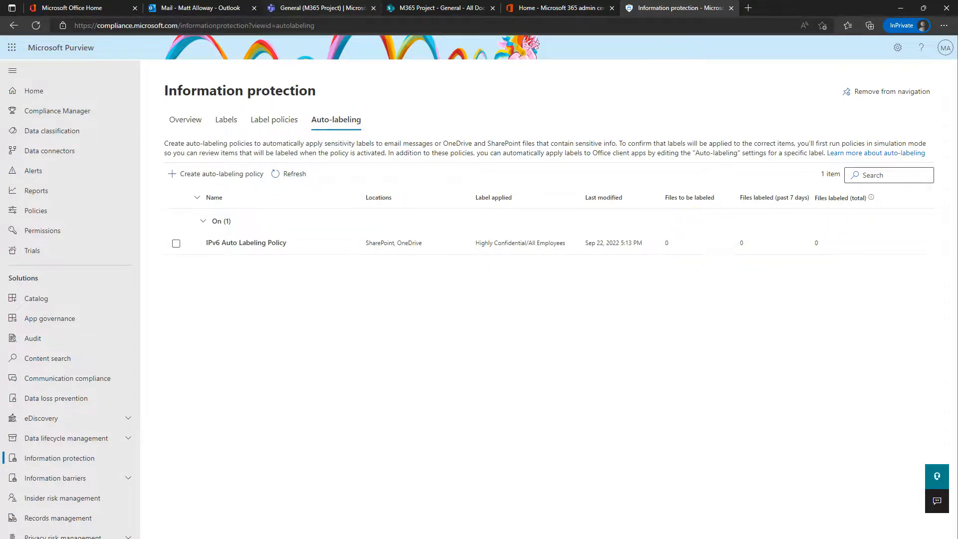
{"action": "left_click", "coordinate": [322, 8]}
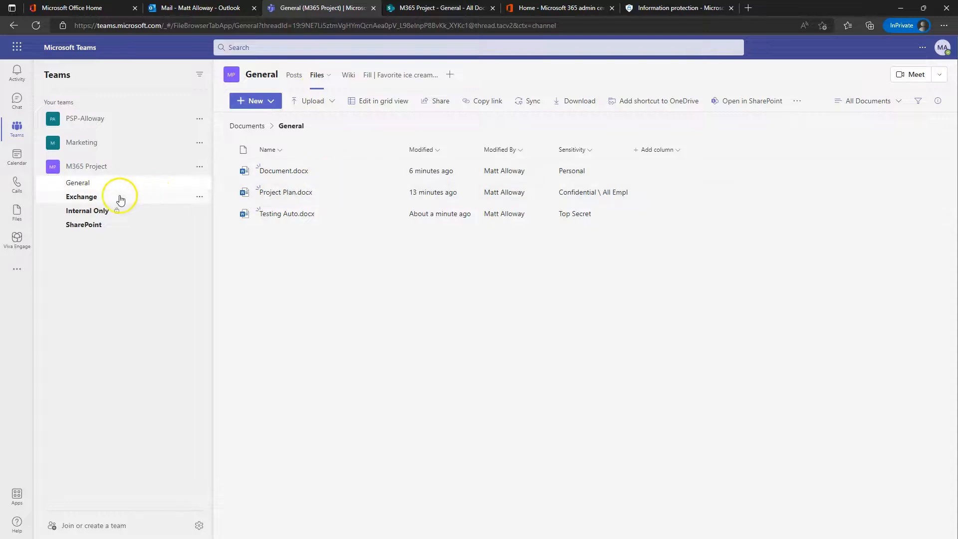
Step: Check the Exchange channel's Files tab, holding only Hello!.docx, then go to SharePoint M365 Project
{"action": "left_click", "coordinate": [89, 200]}
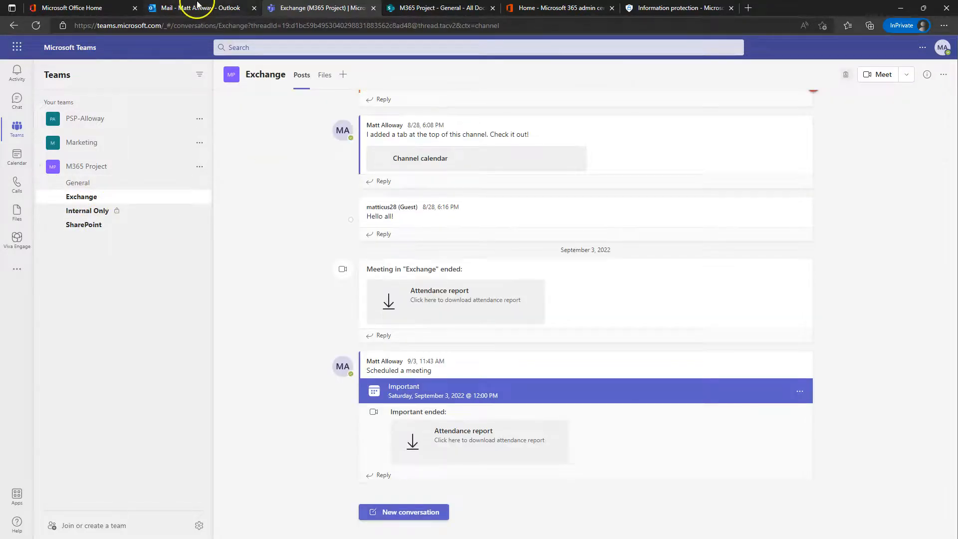
{"action": "left_click", "coordinate": [325, 77]}
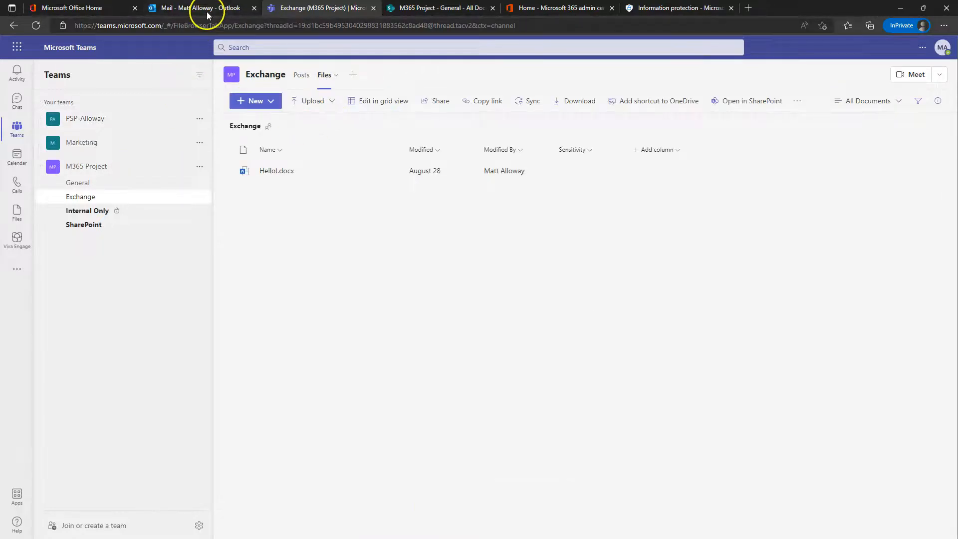
{"action": "left_click", "coordinate": [554, 7]}
{"action": "left_click", "coordinate": [434, 7]}
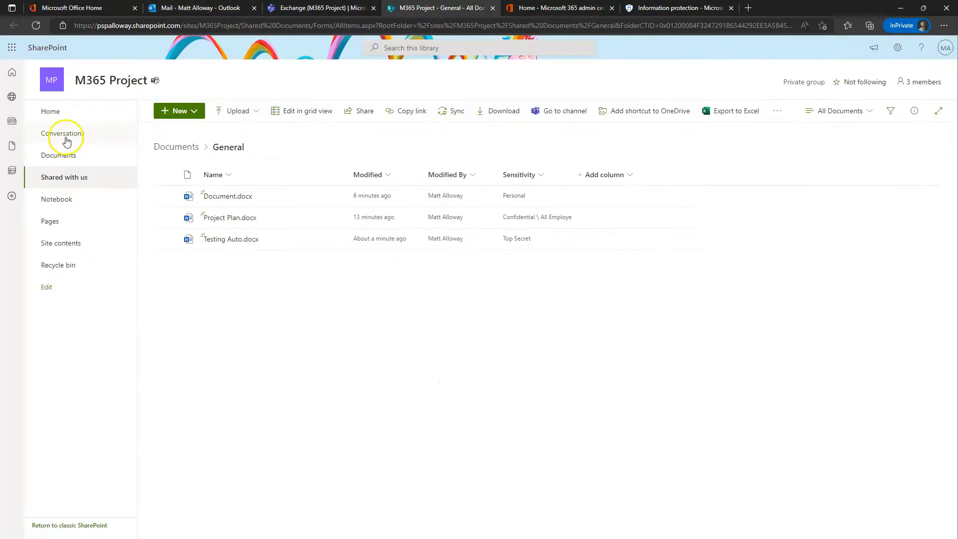
Step: Open the Project X site's document library from the SharePoint start page
{"action": "left_click", "coordinate": [18, 78]}
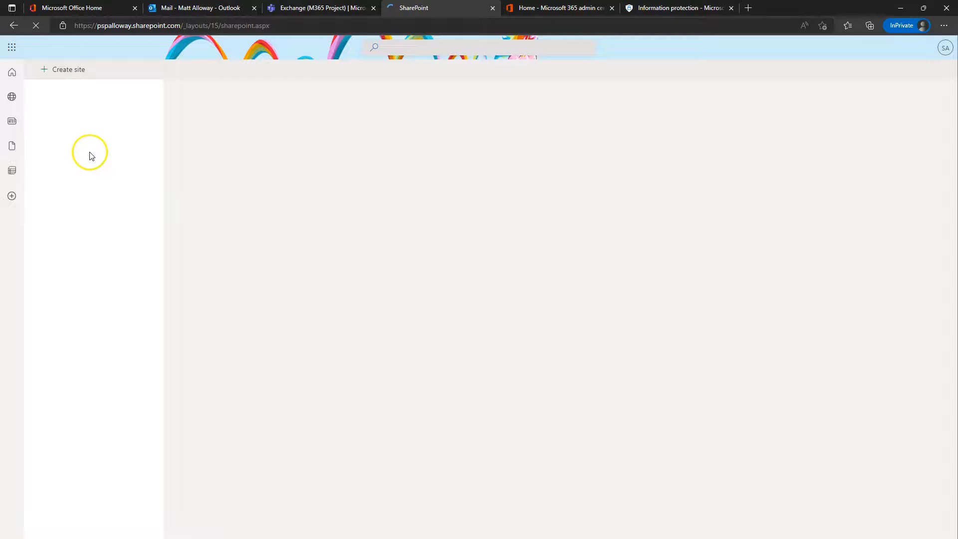
{"action": "left_click", "coordinate": [62, 222]}
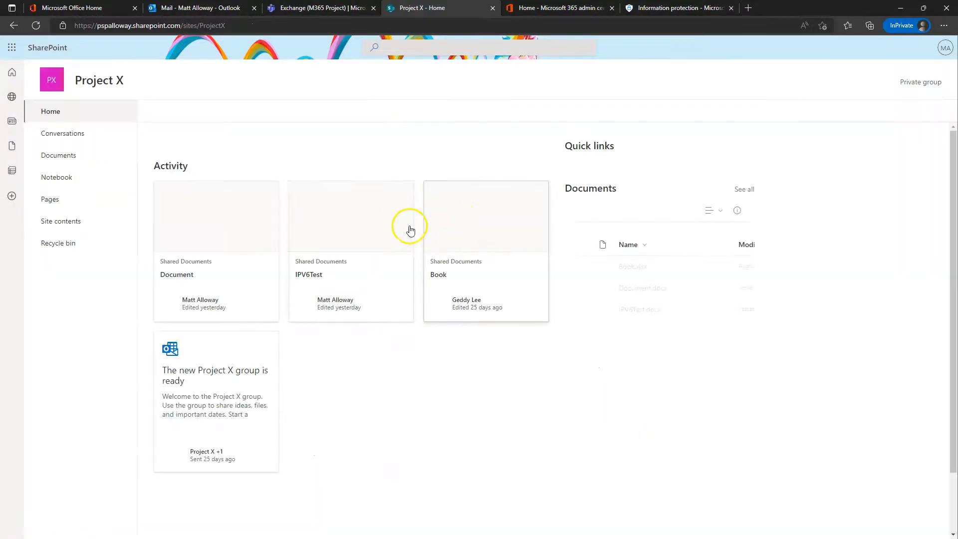
{"action": "left_click", "coordinate": [56, 154]}
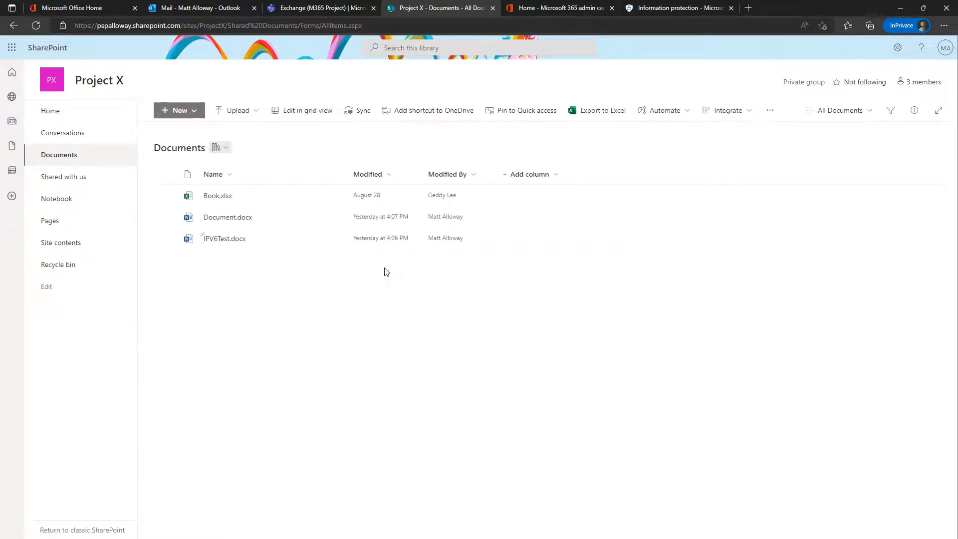
Step: Add the Sensitivity column to the library view and refresh Purview's auto-labeling policy list
{"action": "left_click", "coordinate": [530, 175]}
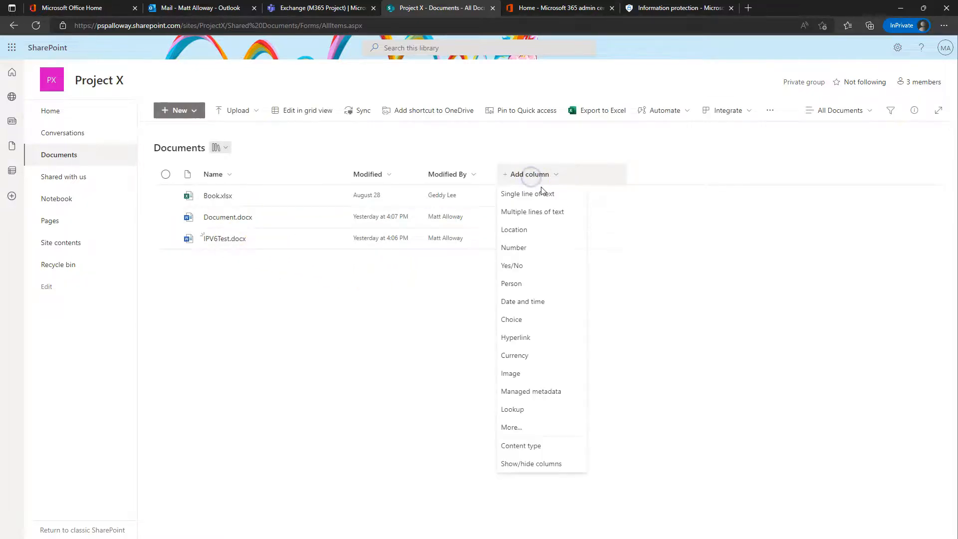
{"action": "left_click", "coordinate": [531, 464]}
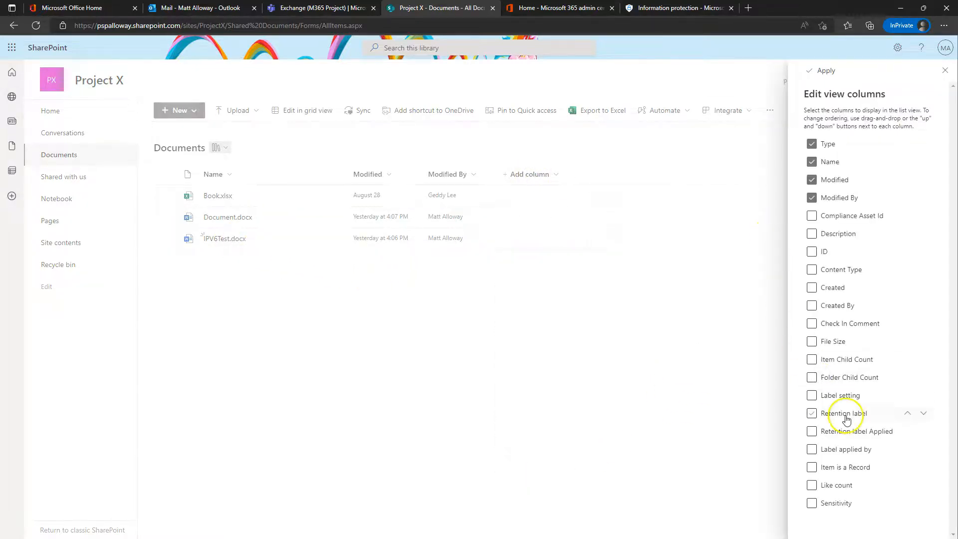
{"action": "left_click", "coordinate": [811, 504]}
{"action": "left_click", "coordinate": [819, 69]}
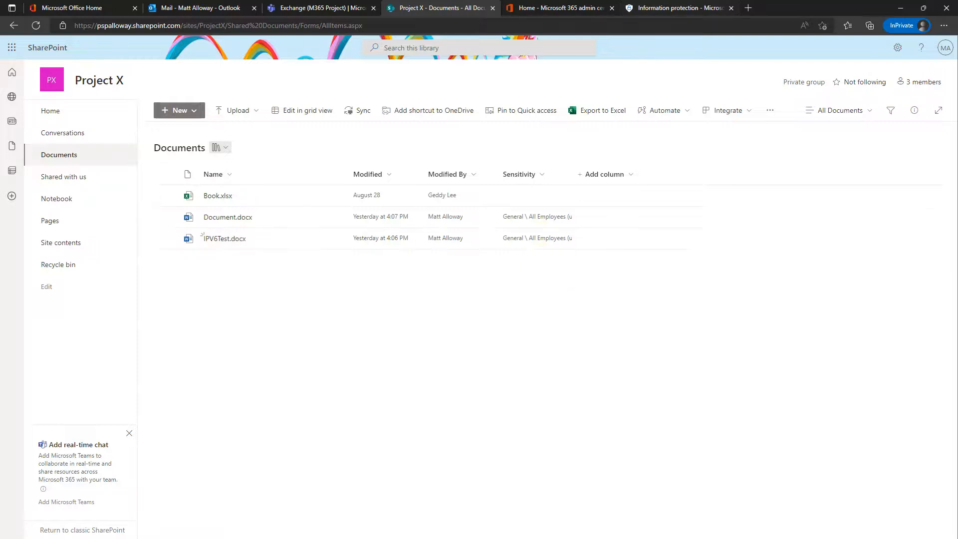
{"action": "left_click", "coordinate": [675, 7]}
{"action": "left_click", "coordinate": [293, 175]}
{"action": "left_click", "coordinate": [227, 242]}
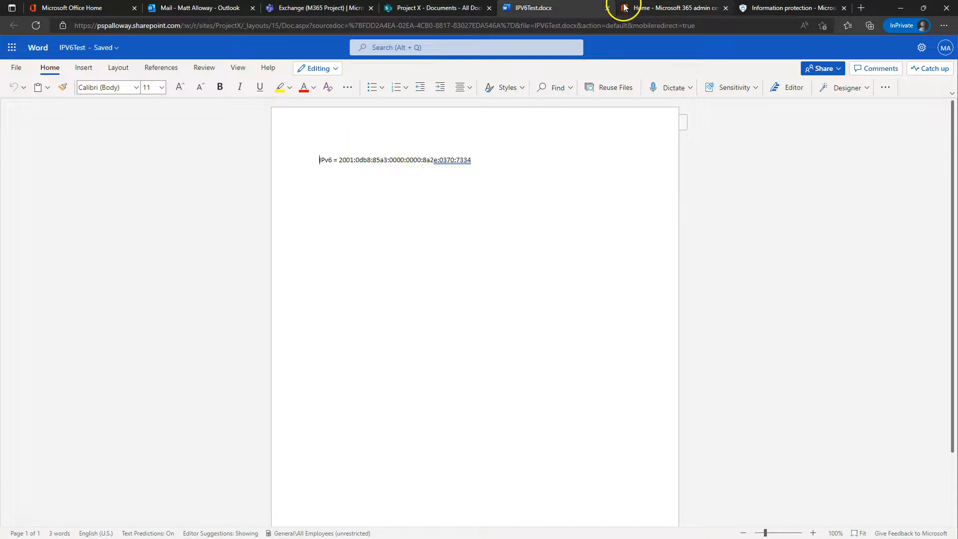
{"action": "left_click", "coordinate": [607, 8]}
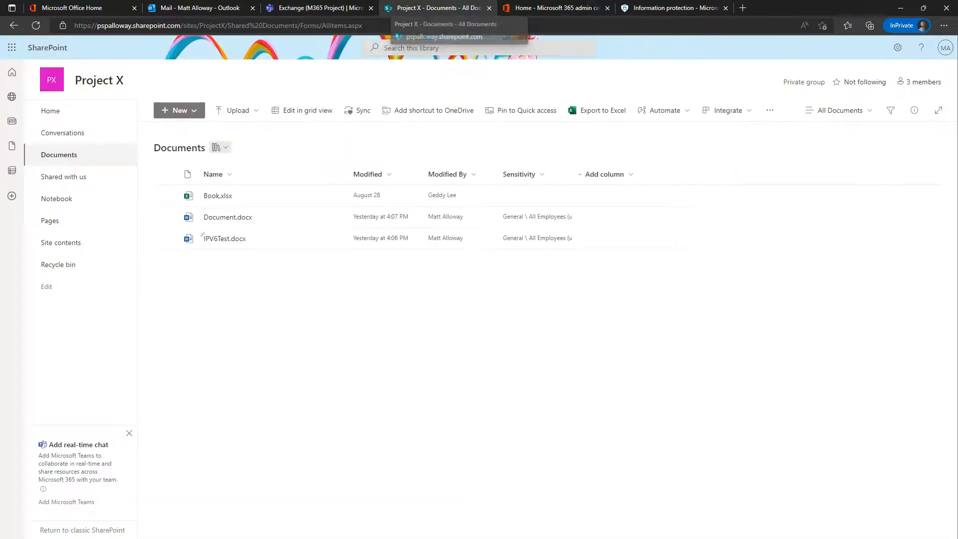
{"action": "left_click", "coordinate": [36, 25]}
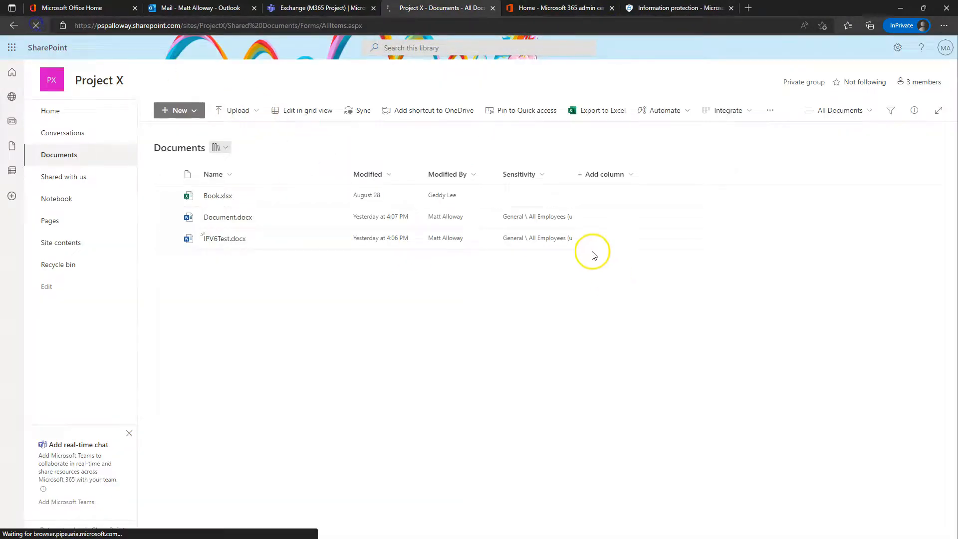
Step: Review the published label policies and the six sensitivity labels, then view Outlook's sent mail
{"action": "left_click", "coordinate": [658, 10]}
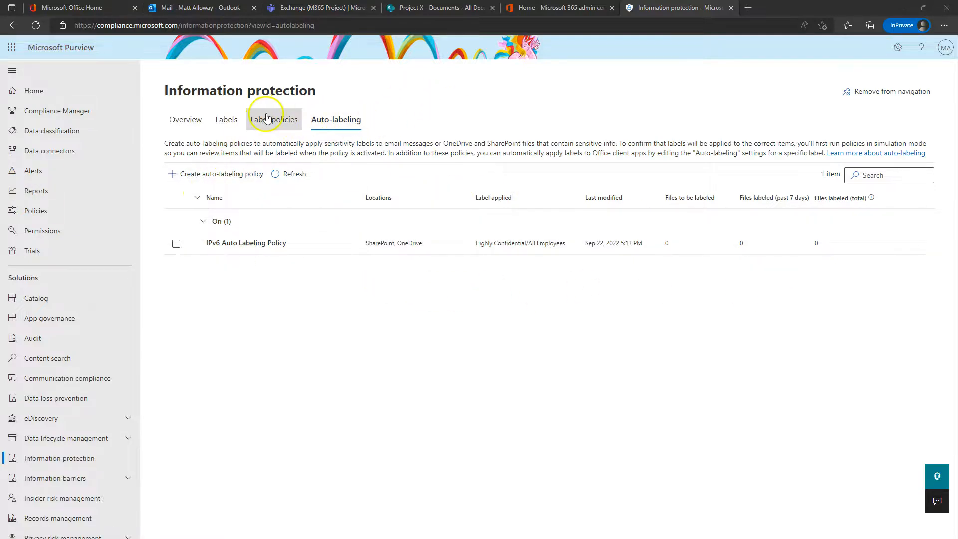
{"action": "left_click", "coordinate": [274, 120]}
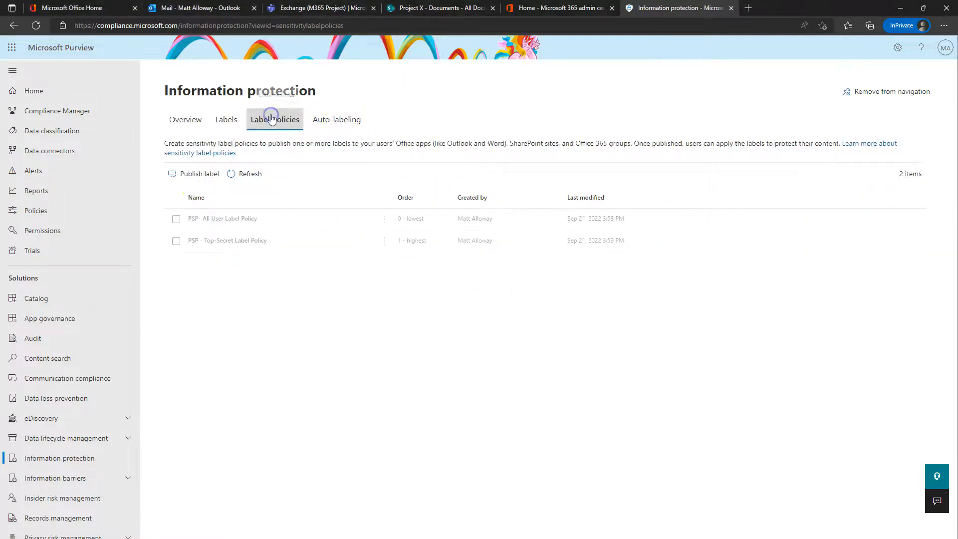
{"action": "left_click", "coordinate": [225, 119]}
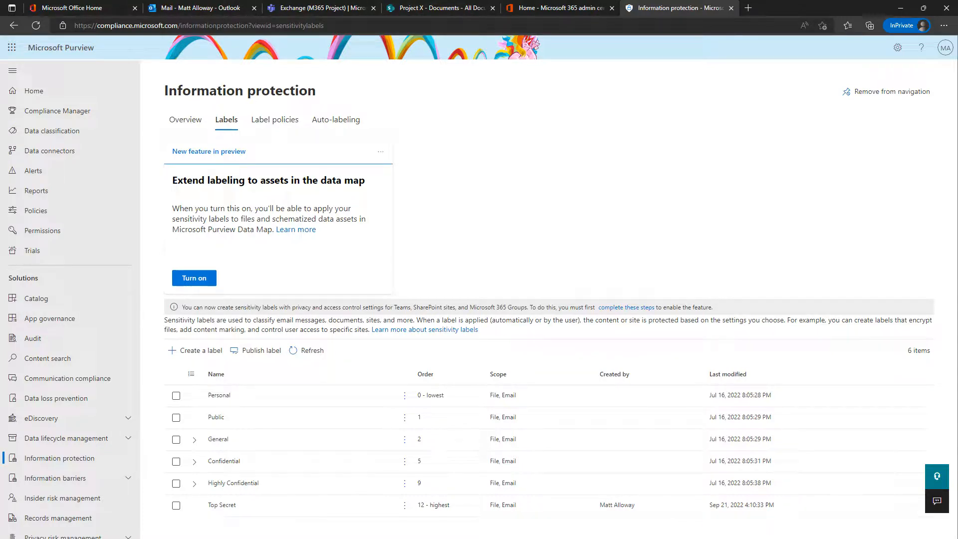
{"action": "left_click", "coordinate": [192, 8]}
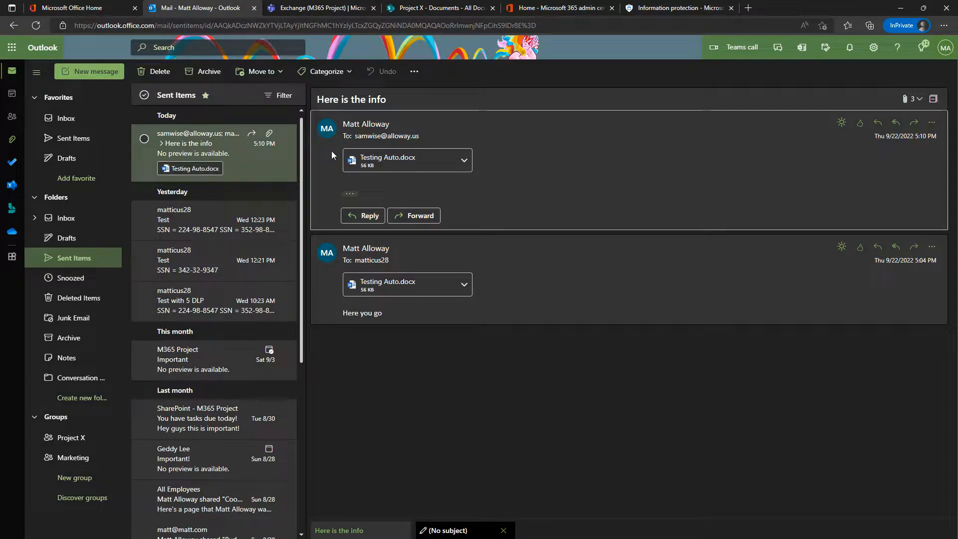
Step: Open the sent message carrying Testing Auto.docx, then return via Teams to Purview's Labels page
{"action": "left_click", "coordinate": [329, 182]}
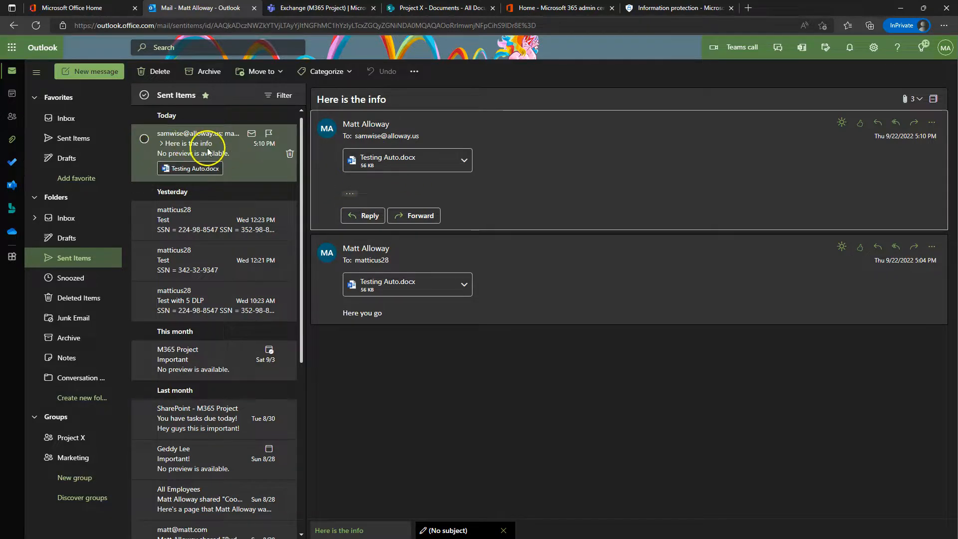
{"action": "left_click", "coordinate": [315, 9]}
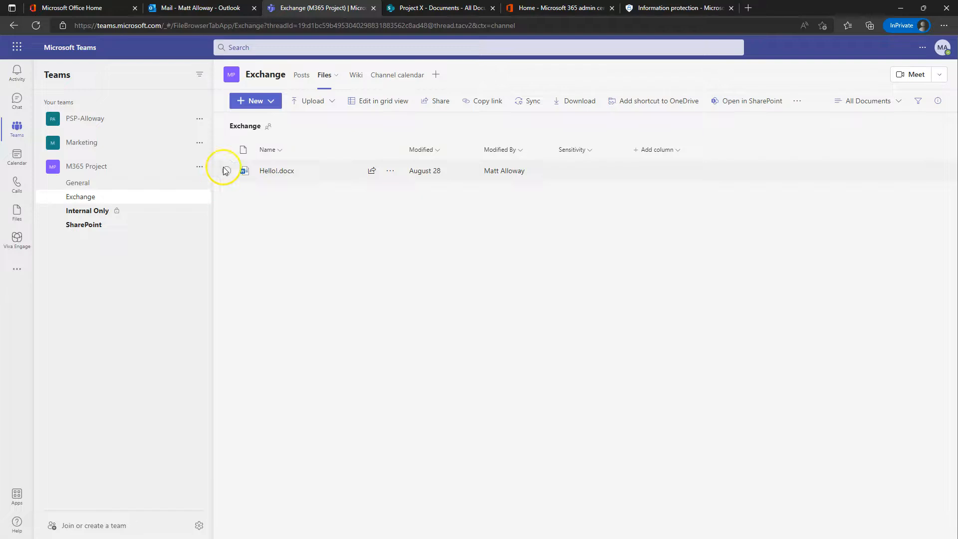
{"action": "left_click", "coordinate": [652, 7]}
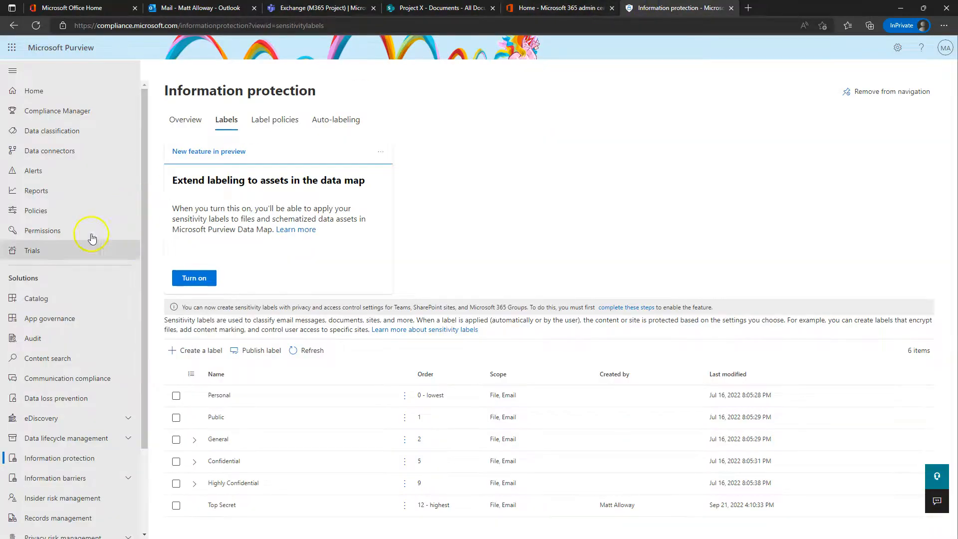
Step: Go to Data loss prevention Policies, select PSP-Exchange-PII and start Edit policy
{"action": "left_click", "coordinate": [45, 400]}
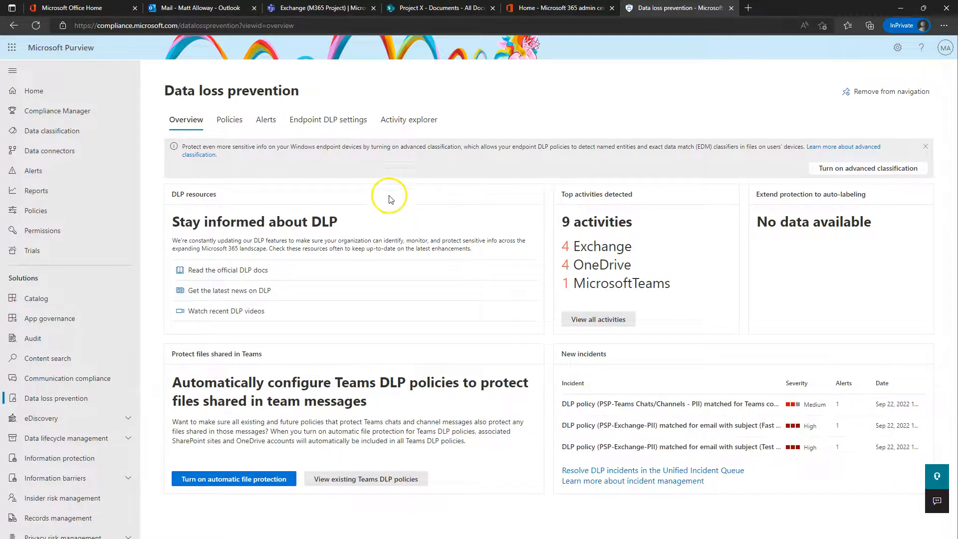
{"action": "left_click", "coordinate": [234, 120]}
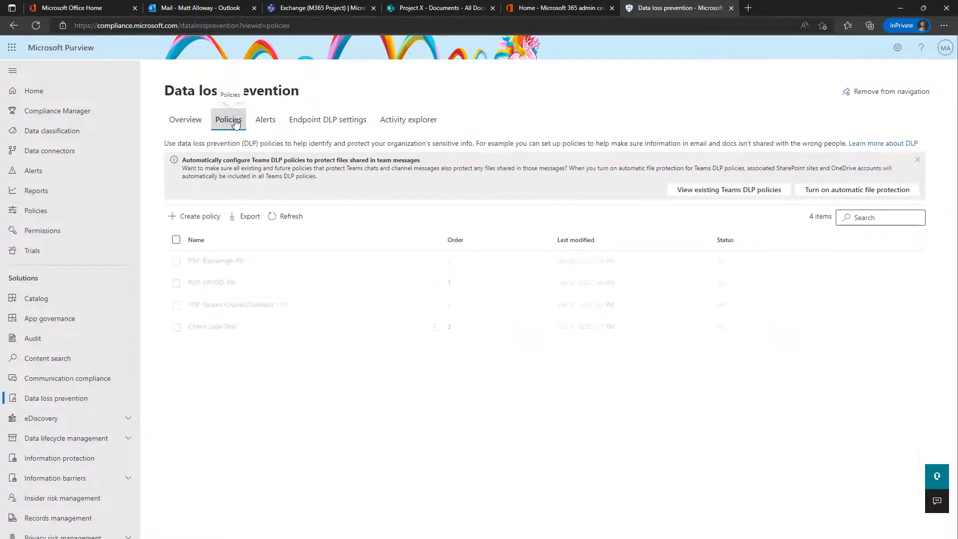
{"action": "left_click", "coordinate": [224, 262]}
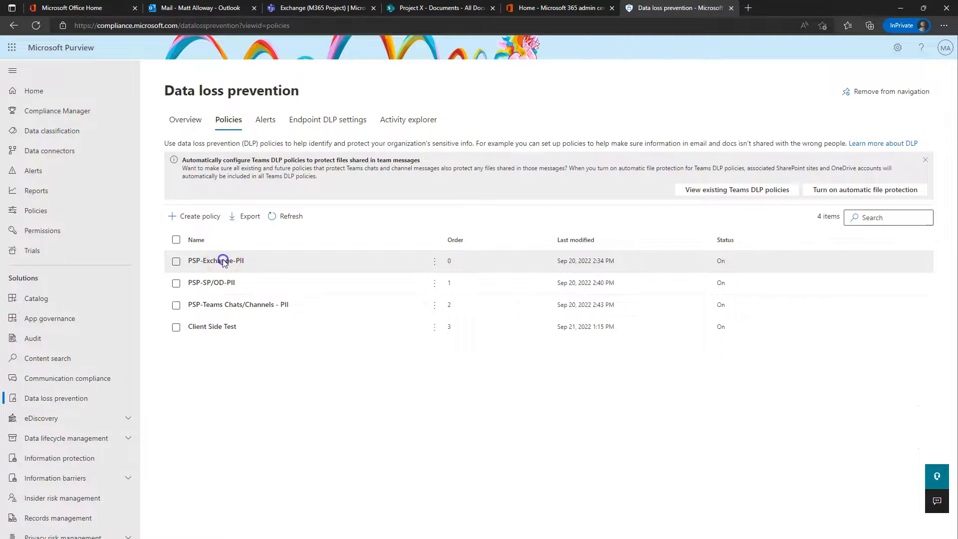
{"action": "left_click", "coordinate": [251, 217]}
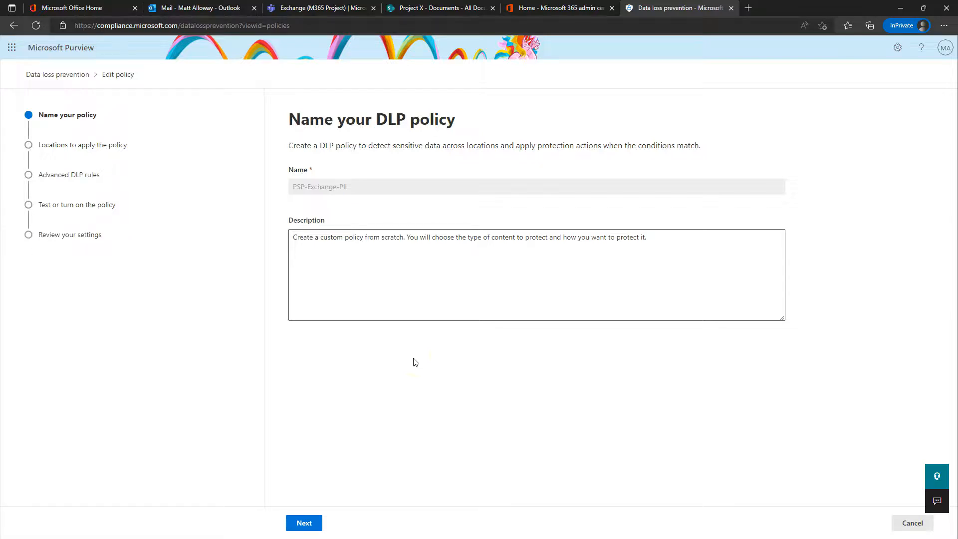
Step: Advance to Customize advanced DLP rules and expand the High Count and Low Count rules
{"action": "left_click", "coordinate": [304, 523]}
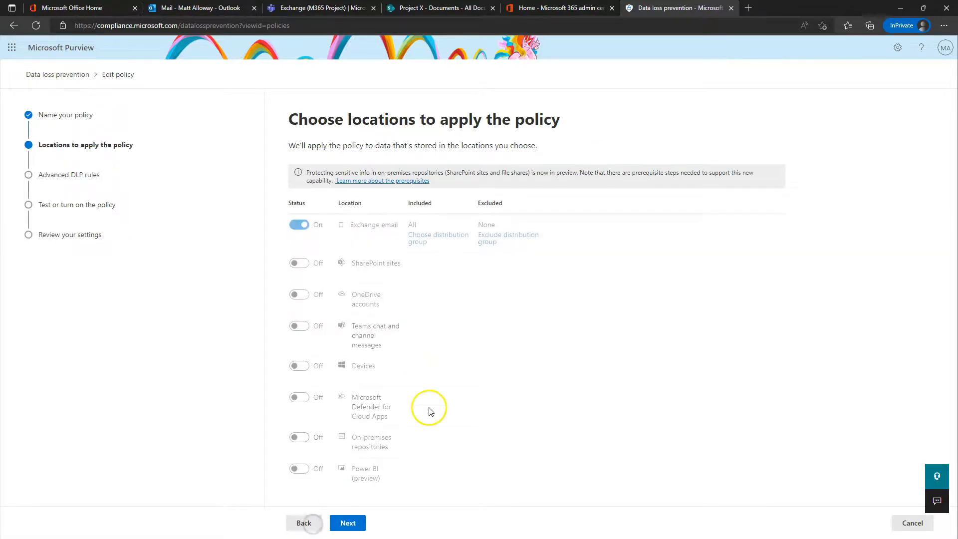
{"action": "left_click", "coordinate": [346, 522]}
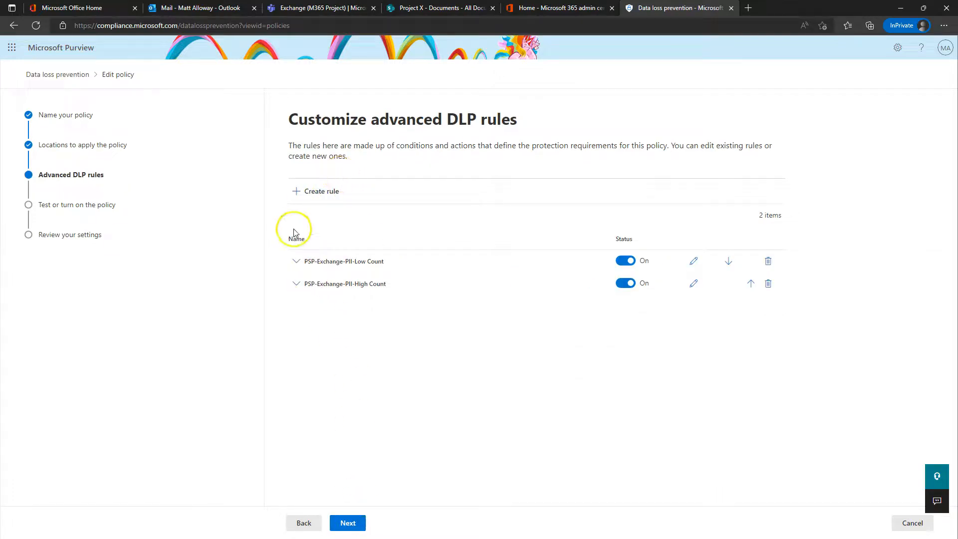
{"action": "left_click", "coordinate": [298, 284]}
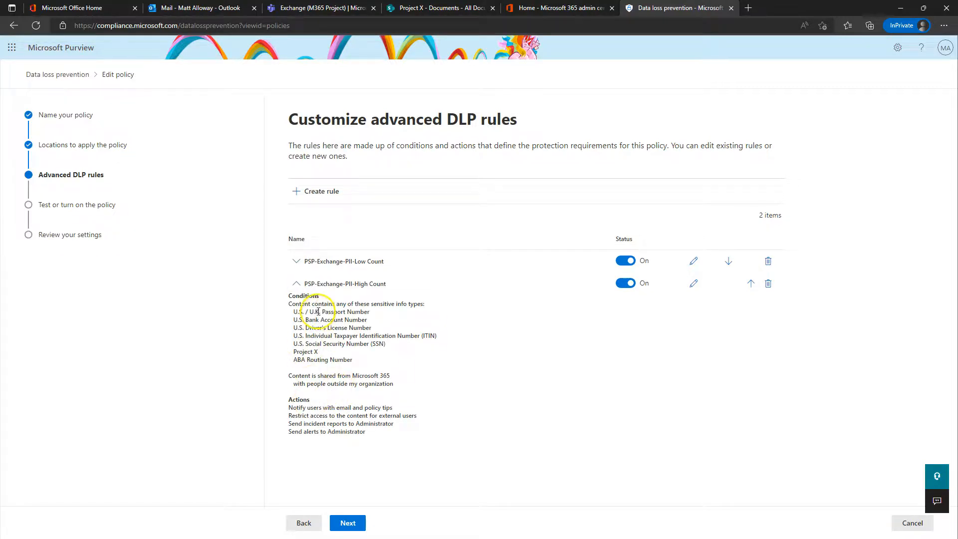
{"action": "left_click", "coordinate": [298, 285]}
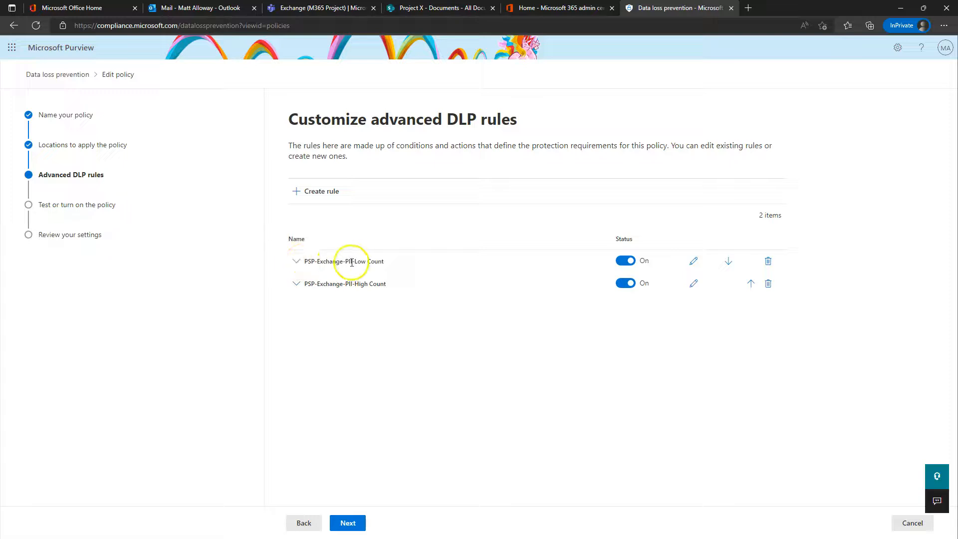
{"action": "left_click", "coordinate": [296, 260]}
Step: Edit the Low Count rule, create a second condition group, and rename the first group SITs
{"action": "left_click", "coordinate": [693, 262]}
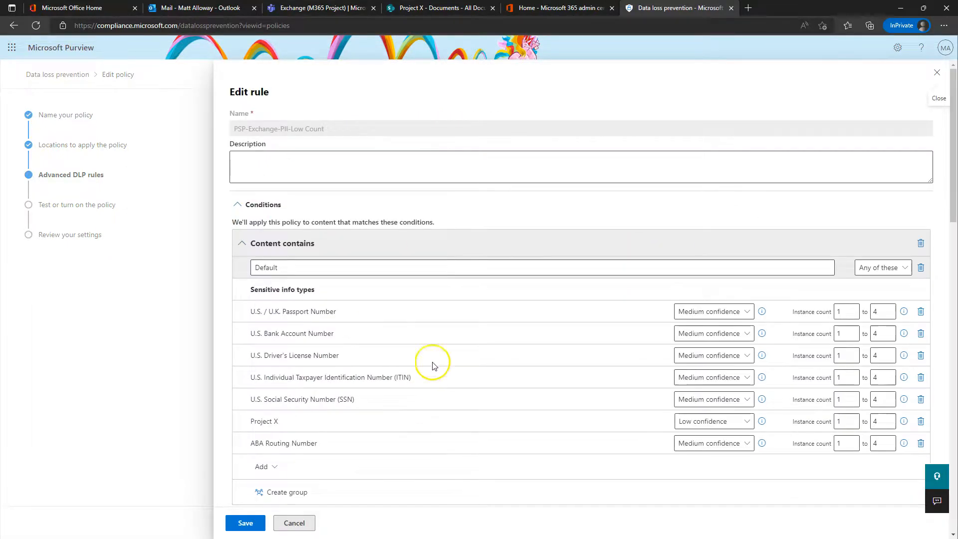
{"action": "scroll", "coordinate": [406, 312], "scroll_direction": "down", "scroll_amount": 3}
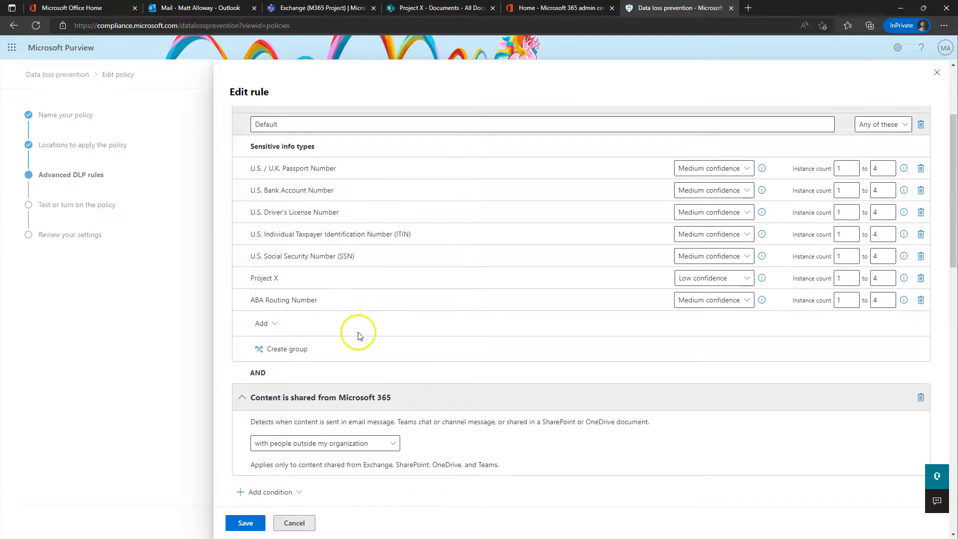
{"action": "scroll", "coordinate": [358, 335], "scroll_direction": "up", "scroll_amount": 3}
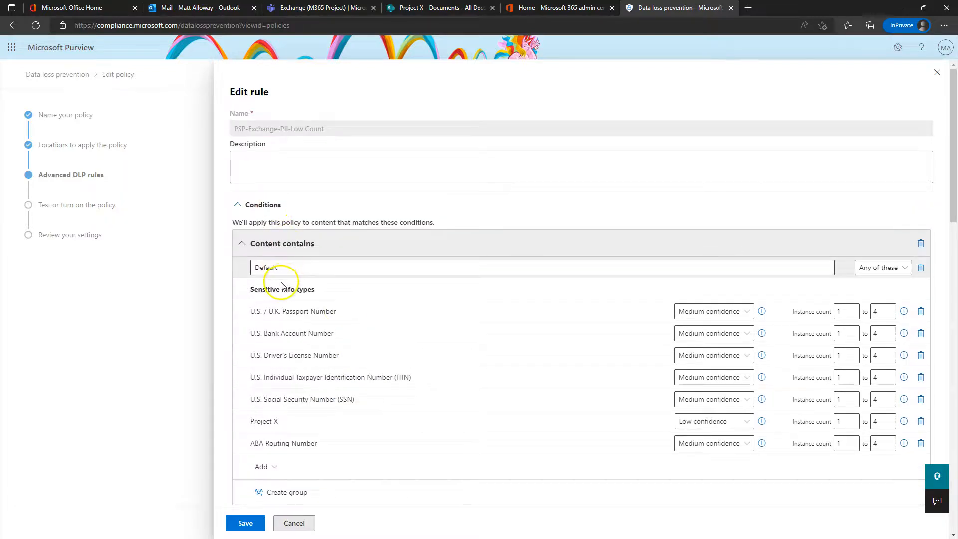
{"action": "scroll", "coordinate": [303, 381], "scroll_direction": "down", "scroll_amount": 4}
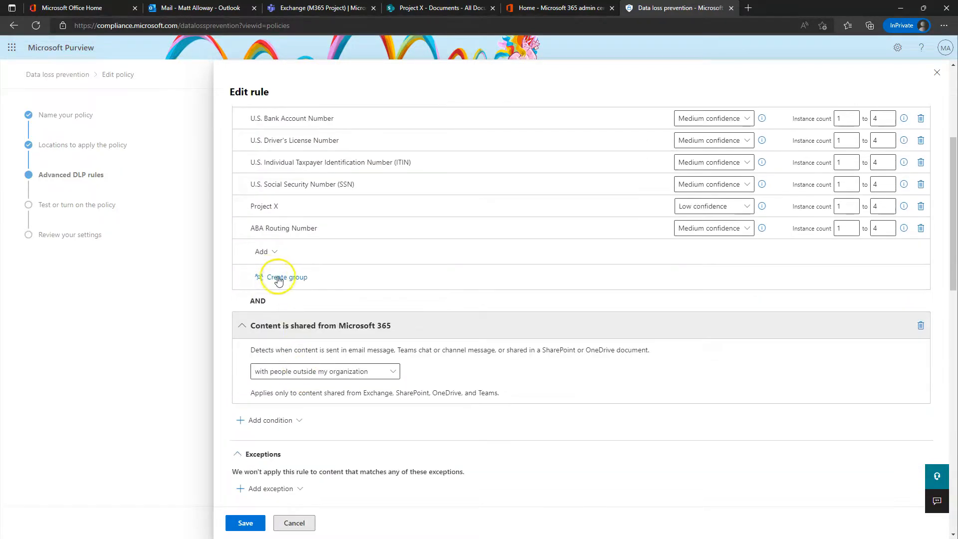
{"action": "left_click", "coordinate": [278, 279]}
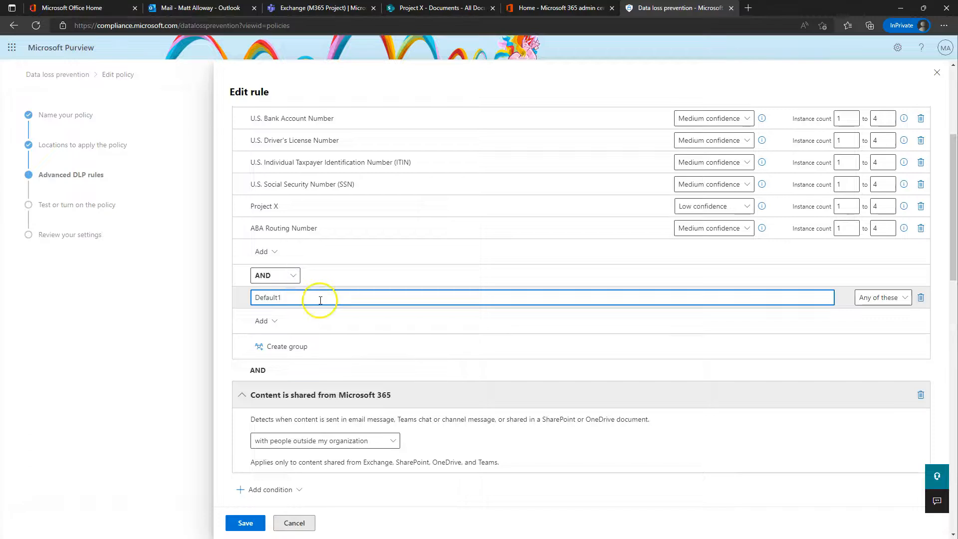
{"action": "scroll", "coordinate": [320, 300], "scroll_direction": "up", "scroll_amount": 4}
{"action": "left_click", "coordinate": [303, 267]}
{"action": "double_click", "coordinate": [304, 267]}
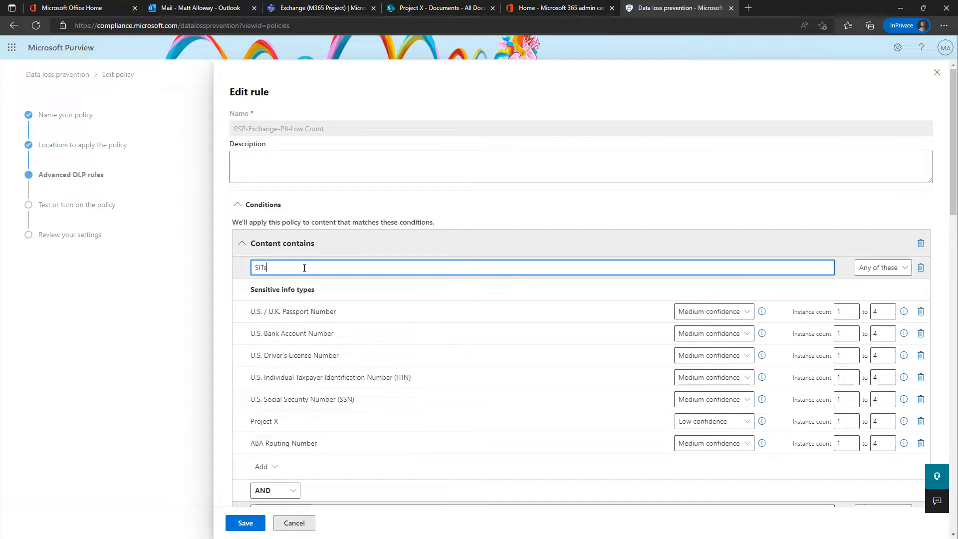
{"action": "type", "text": "SITs"}
Step: Join the two groups with OR and name the second group Labels
{"action": "scroll", "coordinate": [370, 257], "scroll_direction": "down", "scroll_amount": 5}
{"action": "left_click", "coordinate": [275, 203]}
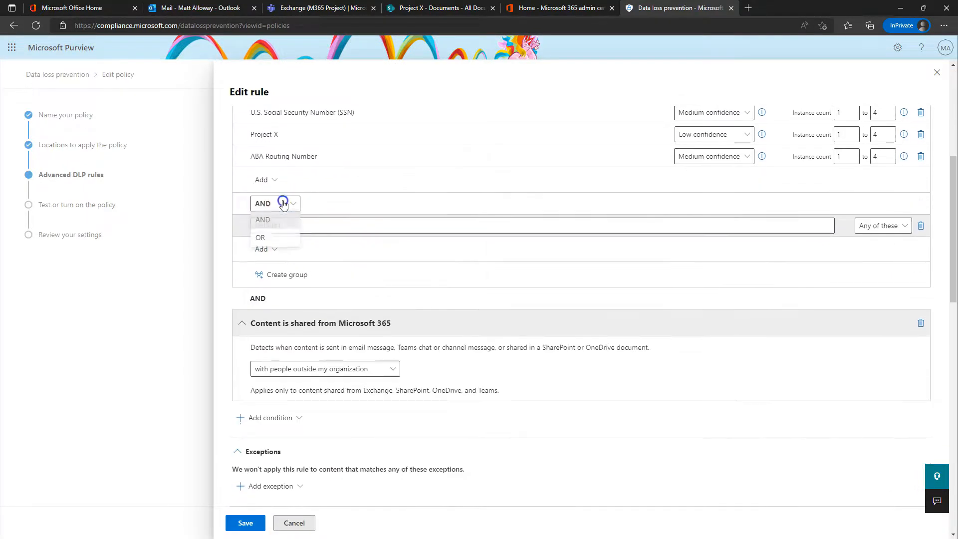
{"action": "left_click", "coordinate": [277, 239]}
{"action": "double_click", "coordinate": [301, 230]}
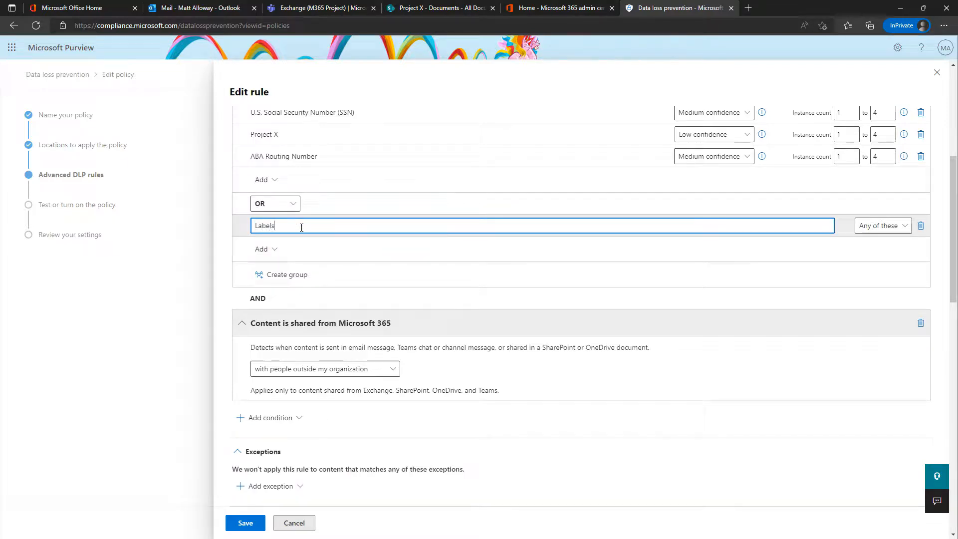
{"action": "type", "text": "Labels"}
{"action": "left_click", "coordinate": [262, 249]}
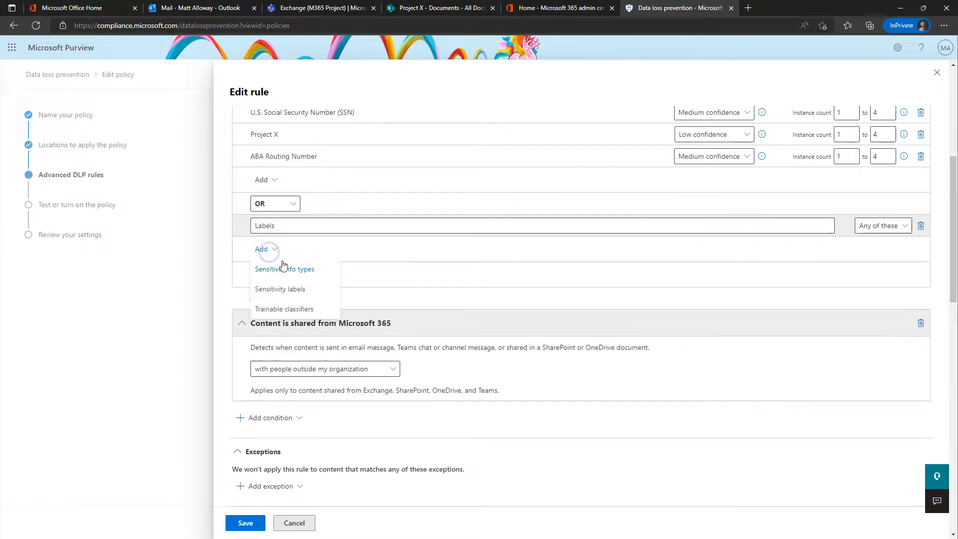
Step: Add Highly Confidential/All Employees, Highly Confidential/Specified People and Top Secret labels to the Labels group
{"action": "left_click", "coordinate": [303, 290]}
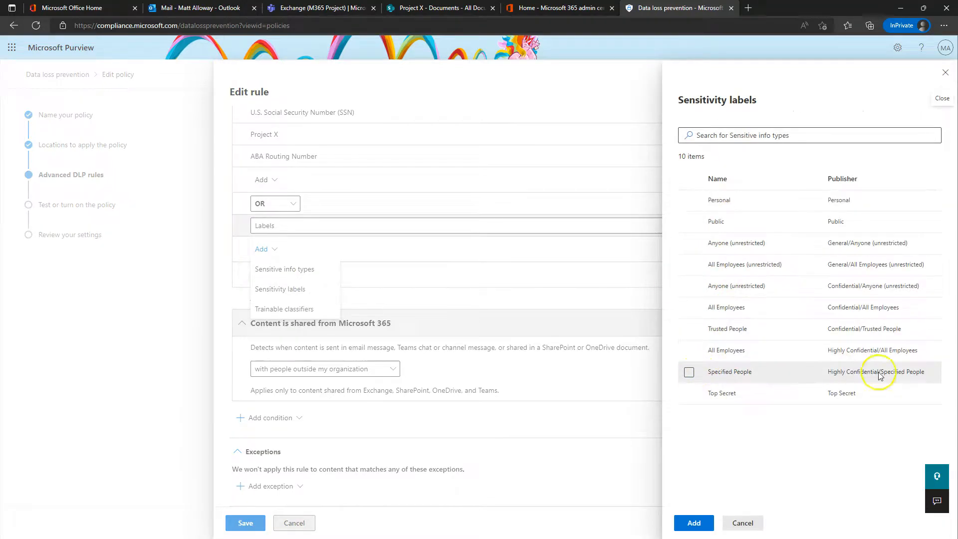
{"action": "left_click", "coordinate": [689, 351]}
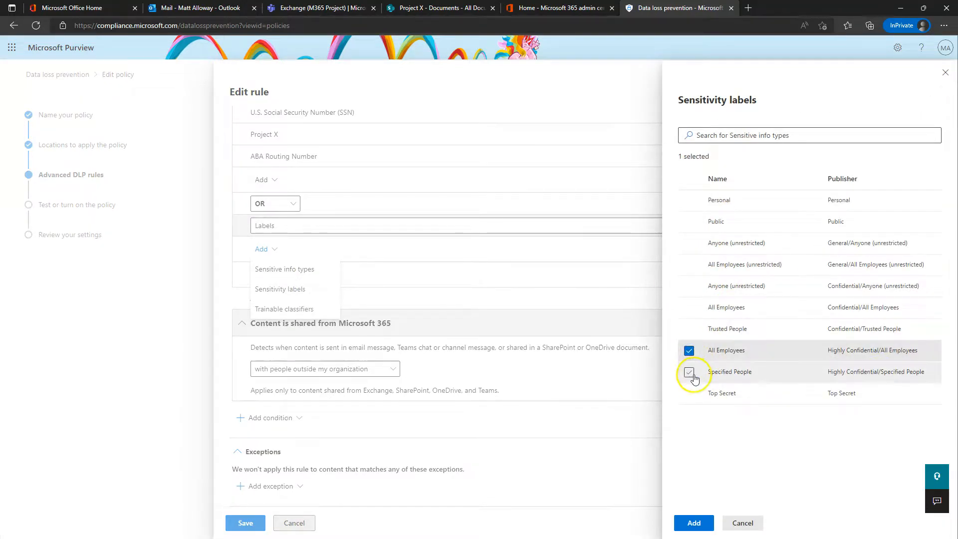
{"action": "left_click", "coordinate": [689, 372]}
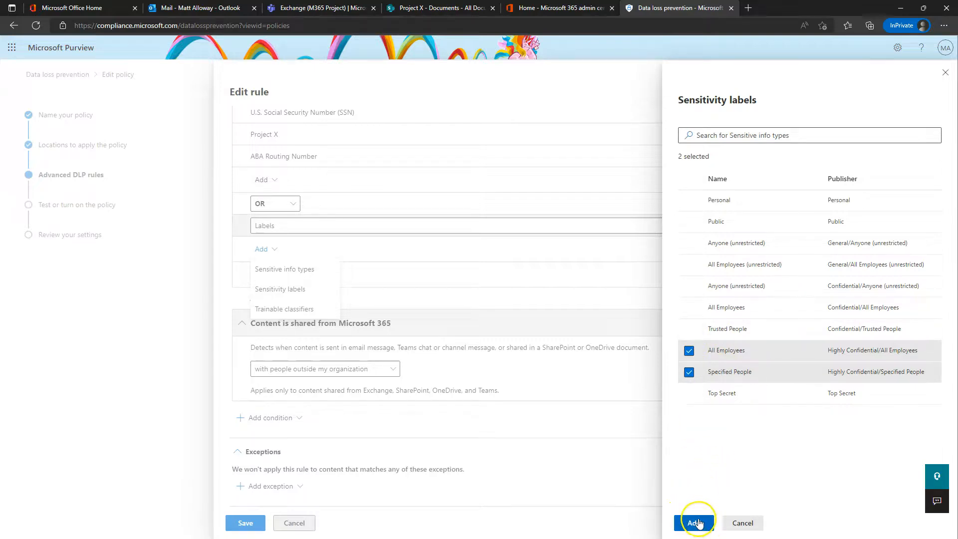
{"action": "left_click", "coordinate": [689, 393]}
{"action": "left_click", "coordinate": [694, 522]}
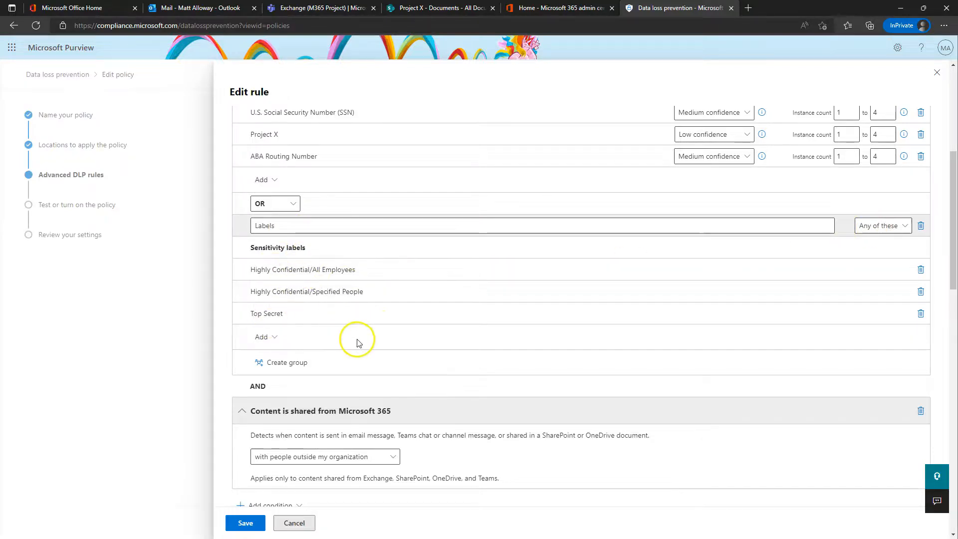
Step: Review the Low Count rule's SIT, label and sharing conditions, then cancel without saving
{"action": "scroll", "coordinate": [354, 335], "scroll_direction": "up", "scroll_amount": 6}
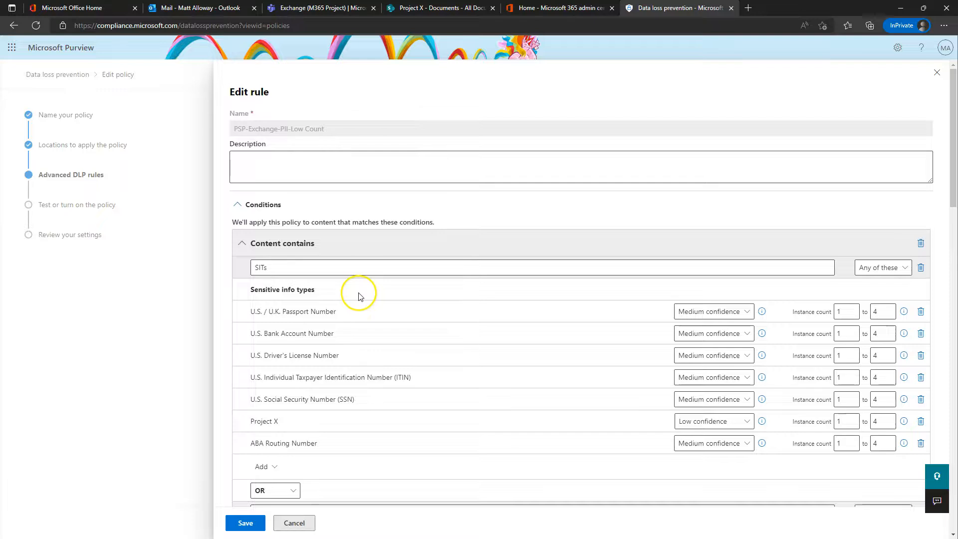
{"action": "scroll", "coordinate": [443, 324], "scroll_direction": "down", "scroll_amount": 4}
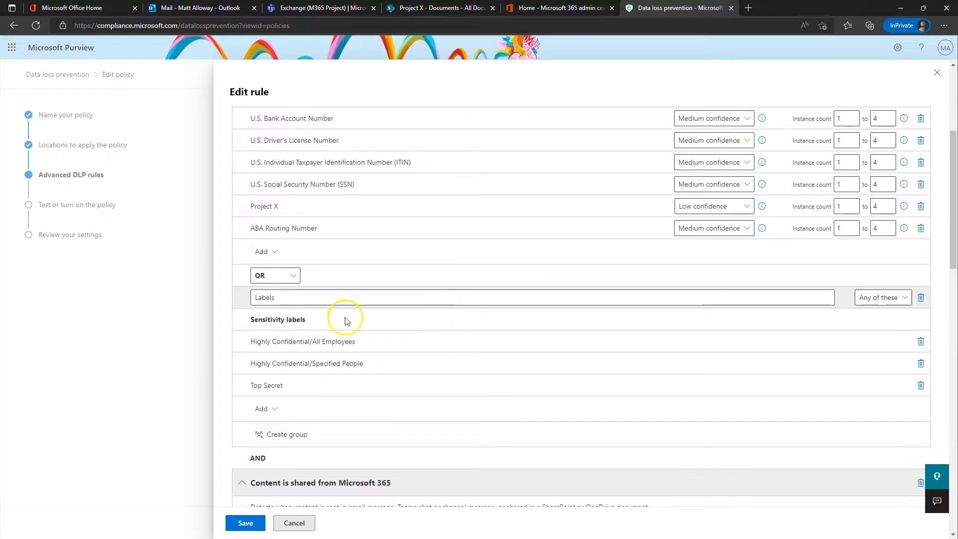
{"action": "scroll", "coordinate": [349, 218], "scroll_direction": "up", "scroll_amount": 3}
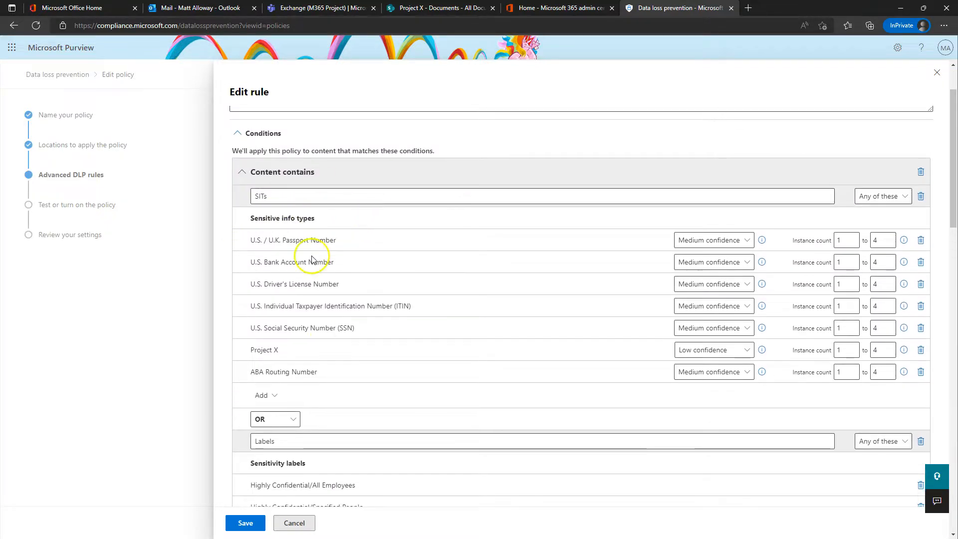
{"action": "scroll", "coordinate": [331, 316], "scroll_direction": "down", "scroll_amount": 3}
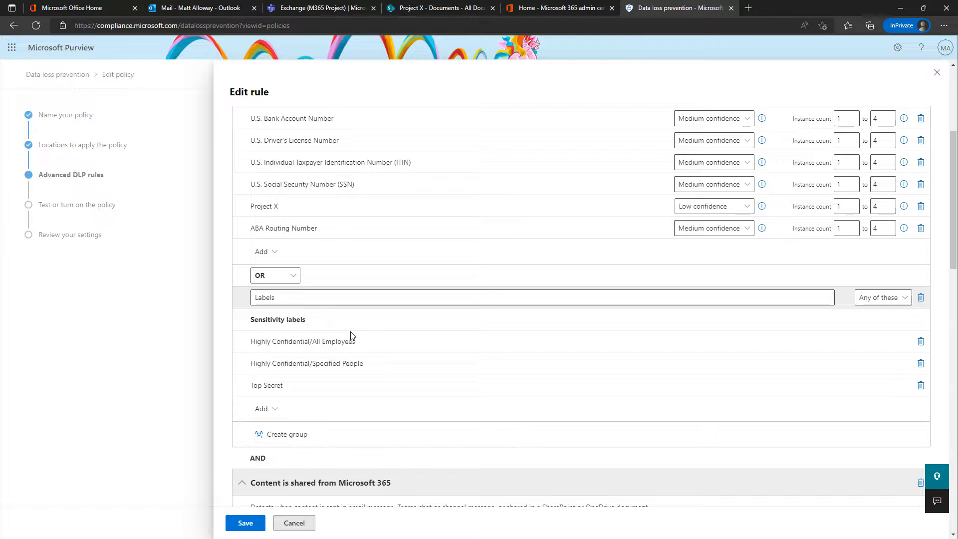
{"action": "scroll", "coordinate": [438, 343], "scroll_direction": "up", "scroll_amount": 4}
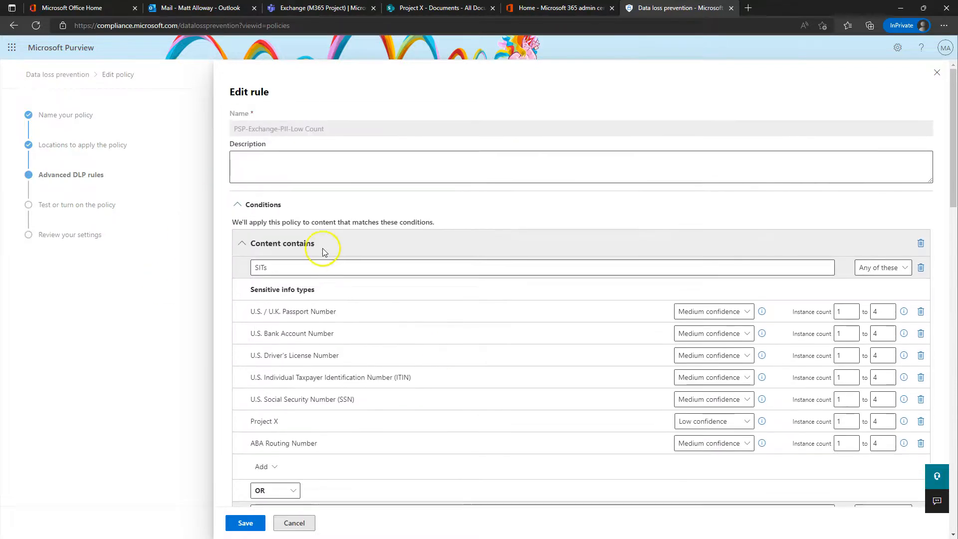
{"action": "scroll", "coordinate": [312, 398], "scroll_direction": "down", "scroll_amount": 5}
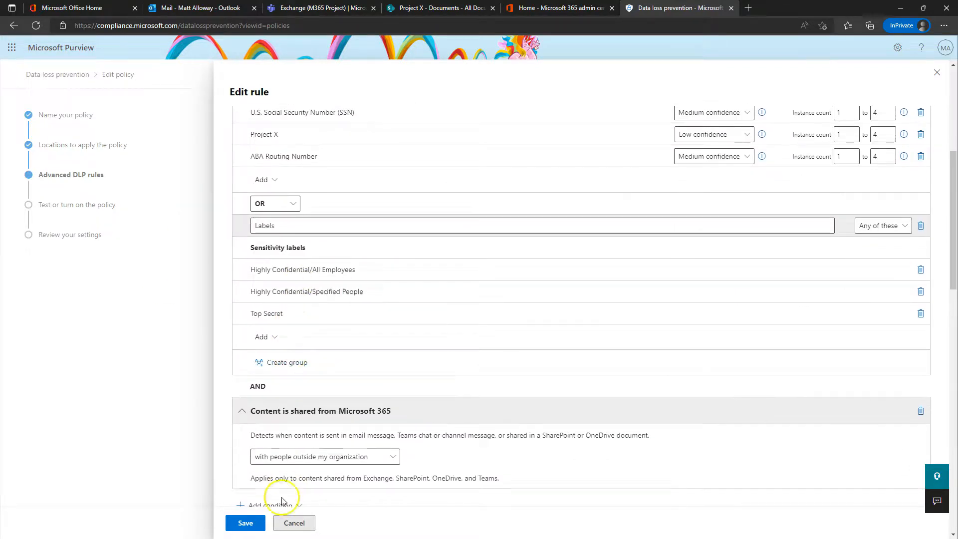
{"action": "scroll", "coordinate": [368, 298], "scroll_direction": "up", "scroll_amount": 1}
{"action": "scroll", "coordinate": [364, 300], "scroll_direction": "up", "scroll_amount": 3}
{"action": "scroll", "coordinate": [319, 254], "scroll_direction": "down", "scroll_amount": 2}
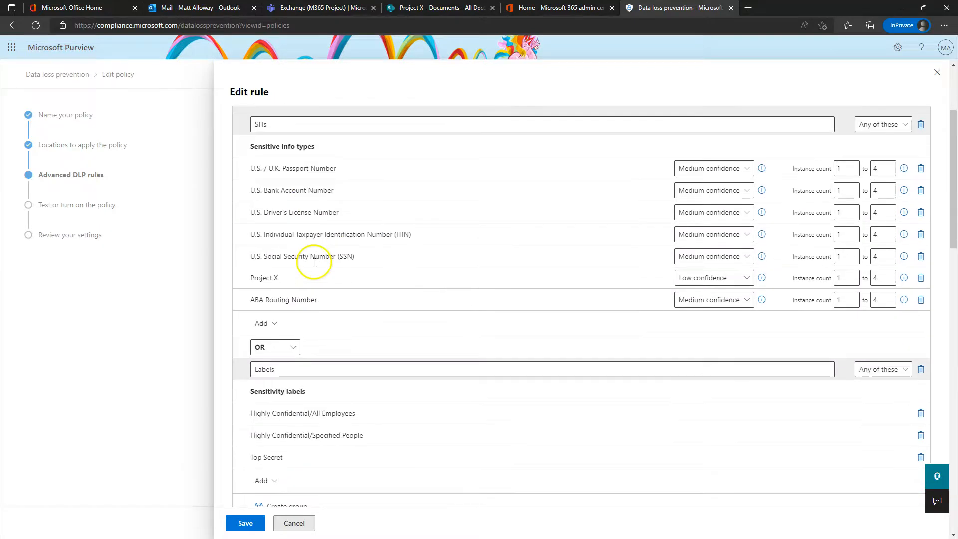
{"action": "scroll", "coordinate": [315, 256], "scroll_direction": "down", "scroll_amount": 2}
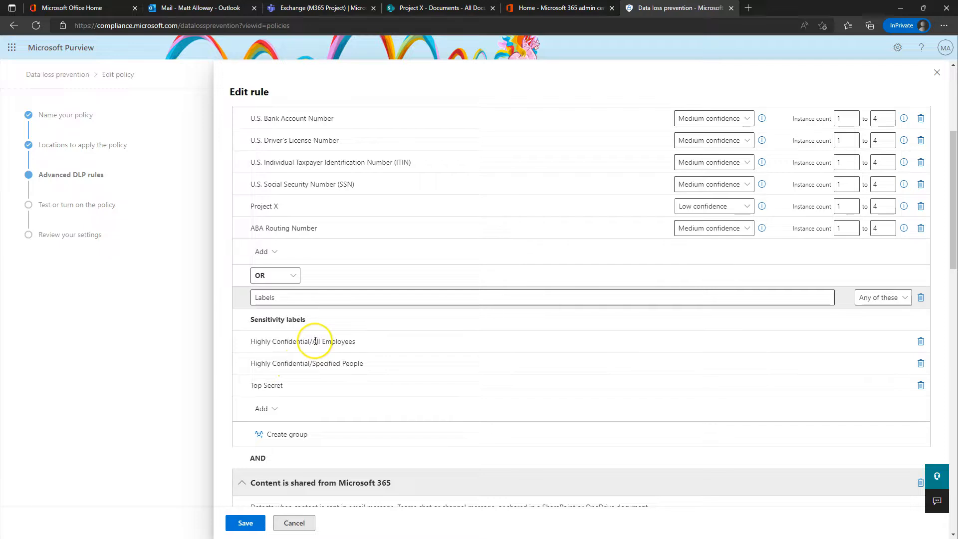
{"action": "left_click", "coordinate": [294, 523]}
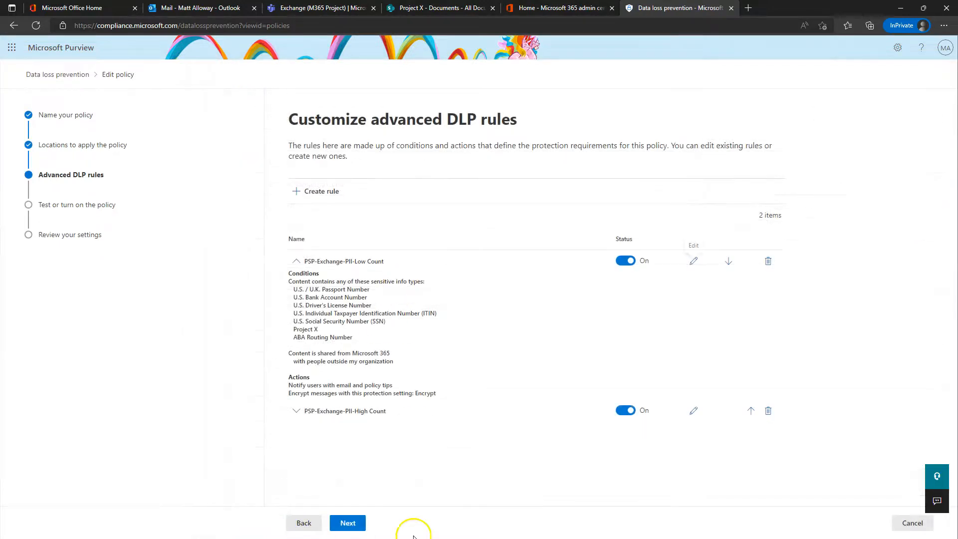
Step: Cancel out of the Customize advanced DLP rules page back to the DLP Policies list
{"action": "left_click", "coordinate": [912, 523]}
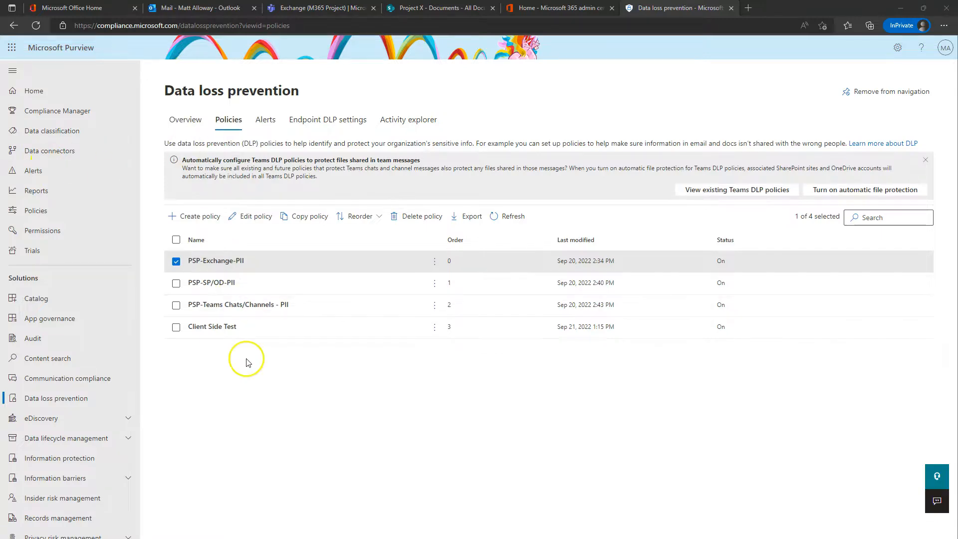
Step: View the PSP-SP/OD-PII policy details flyout, close it, and go to DLP Alerts
{"action": "left_click", "coordinate": [238, 283]}
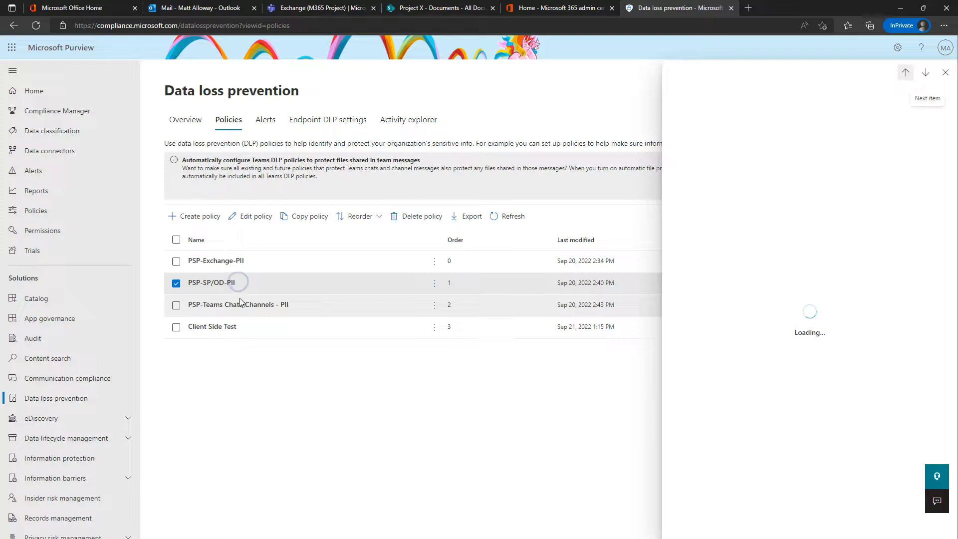
{"action": "left_click", "coordinate": [944, 71]}
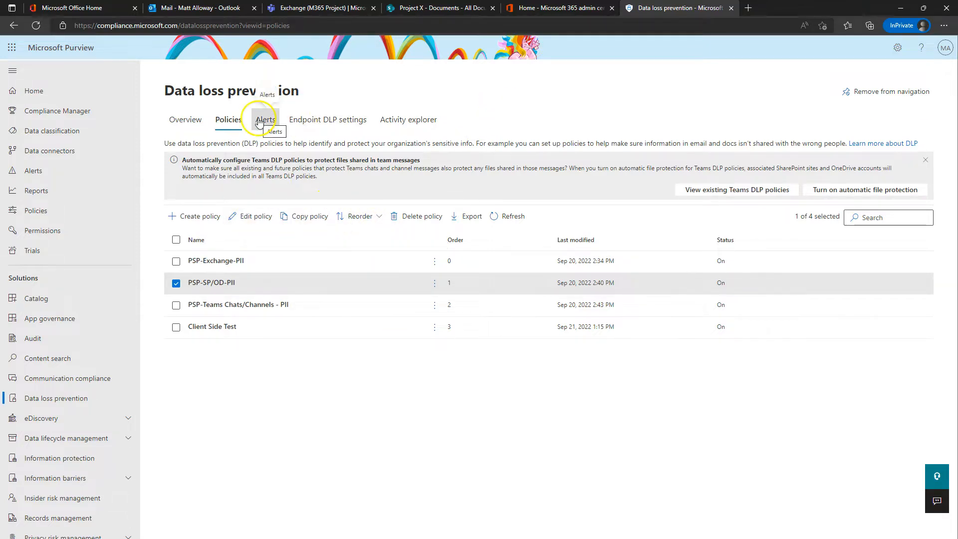
{"action": "left_click", "coordinate": [182, 120]}
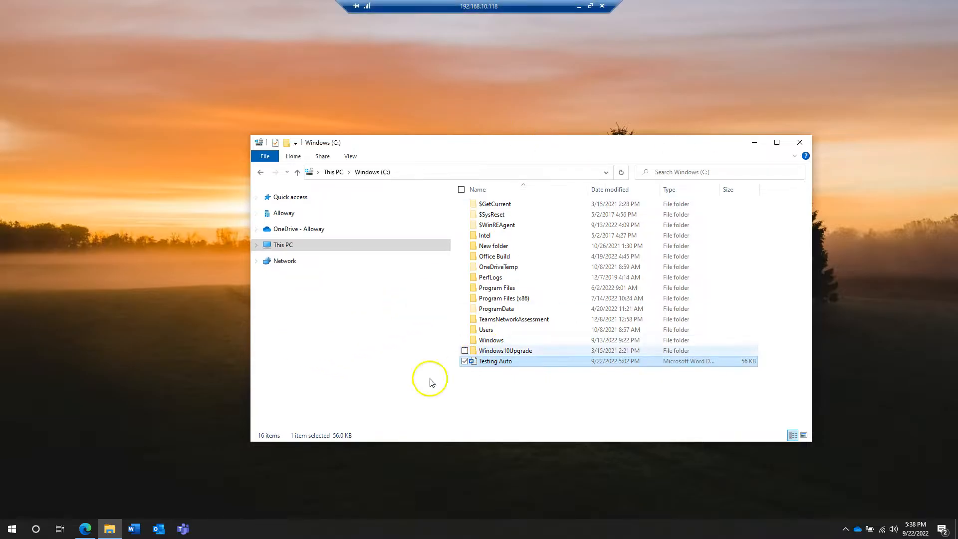
Step: Open the Testing Auto document from Windows (C:) in Word
{"action": "left_click", "coordinate": [503, 393]}
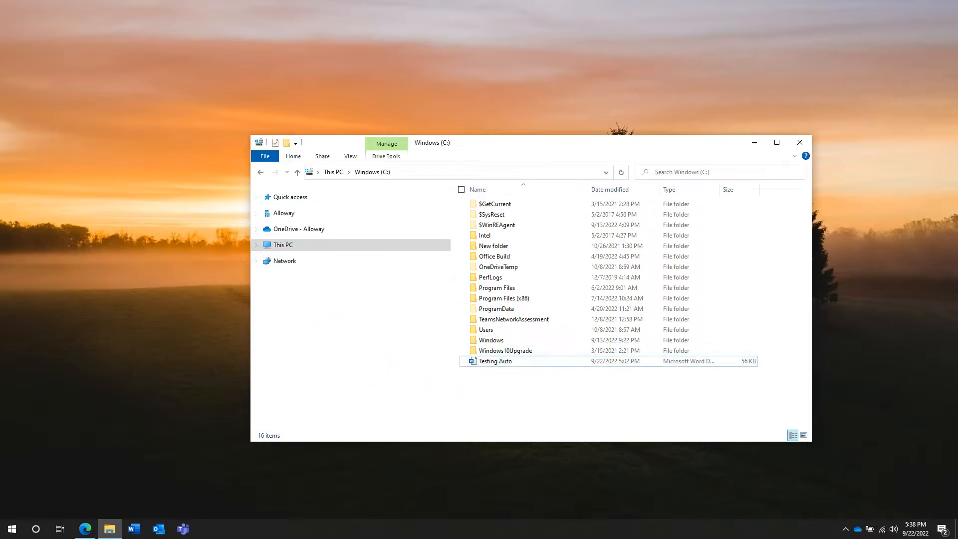
{"action": "left_click", "coordinate": [11, 533]}
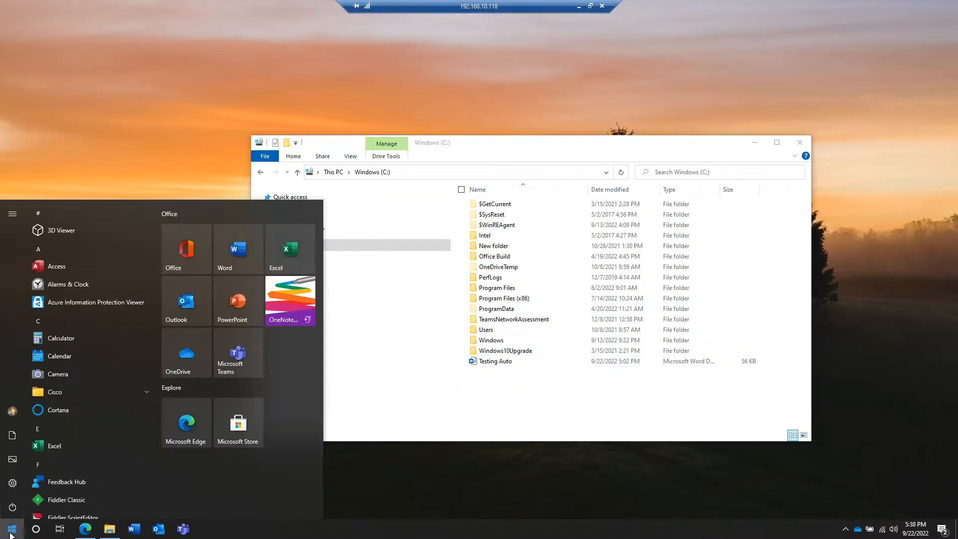
{"action": "left_click", "coordinate": [545, 394]}
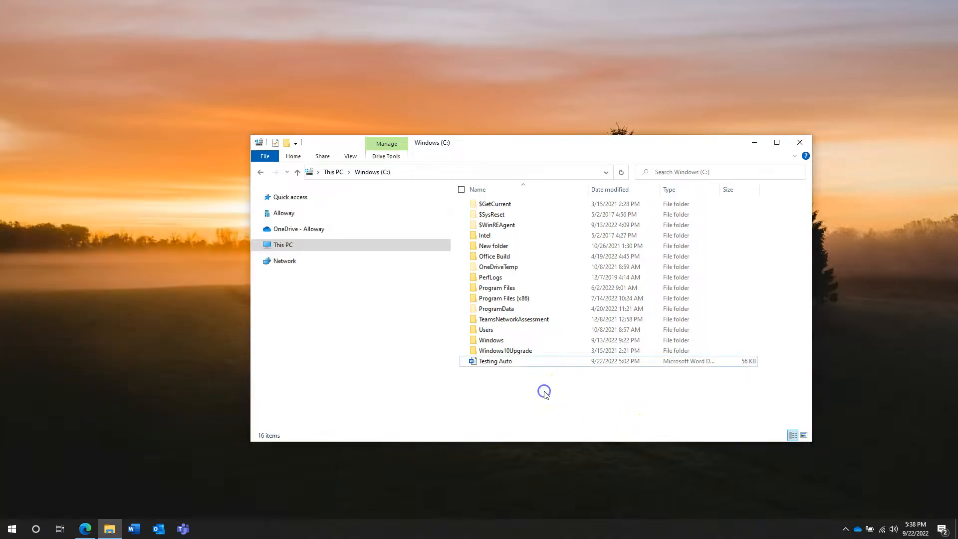
{"action": "left_click", "coordinate": [498, 365]}
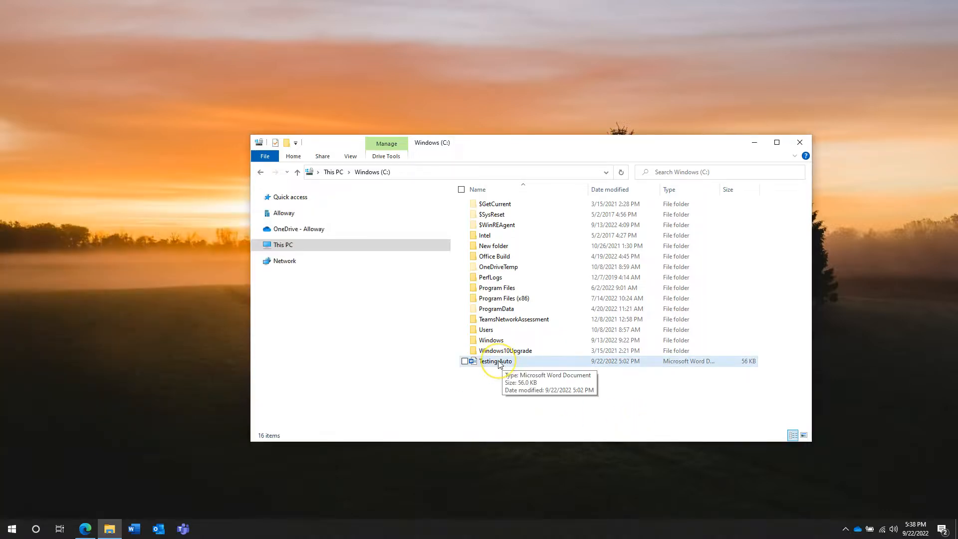
{"action": "double_click", "coordinate": [497, 362]}
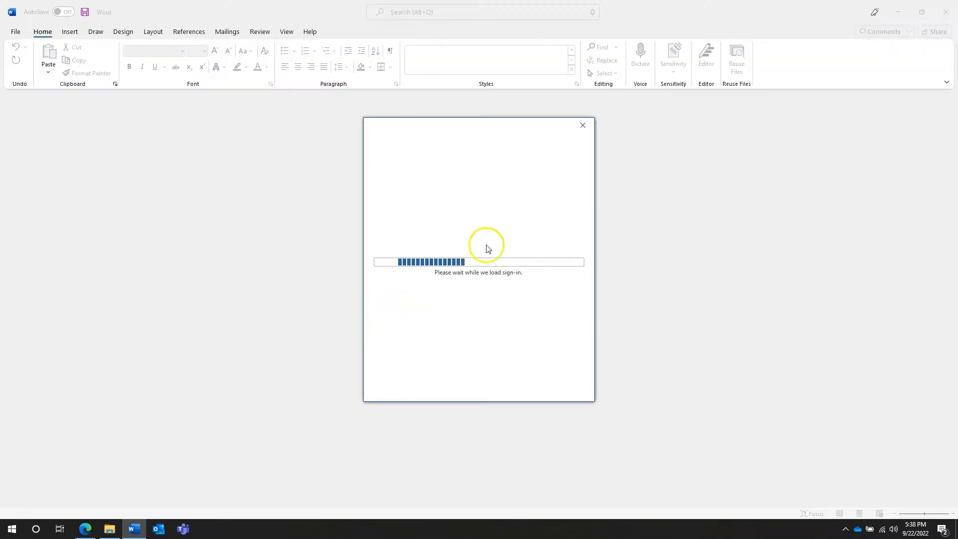
Step: Attempt to sign in to the protected document with an external email address
{"action": "left_click", "coordinate": [442, 245]}
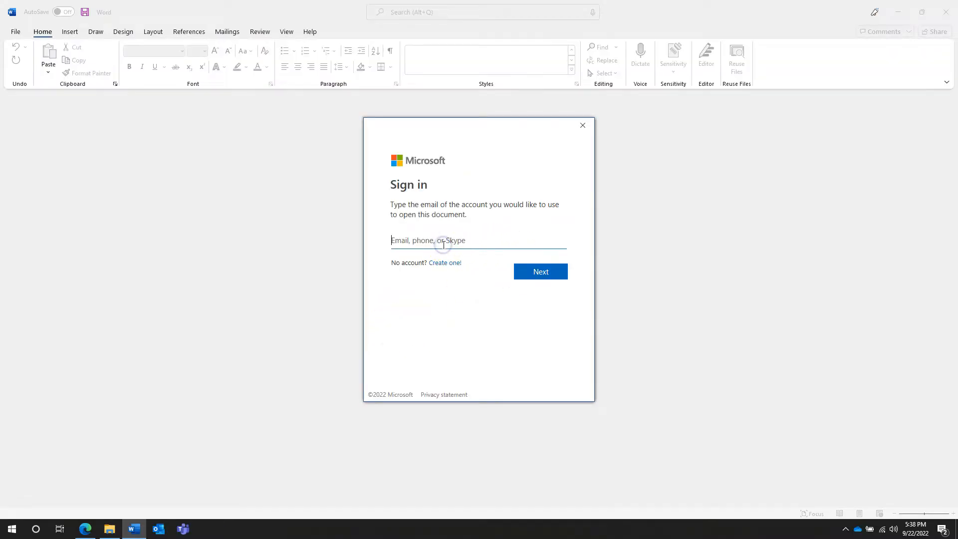
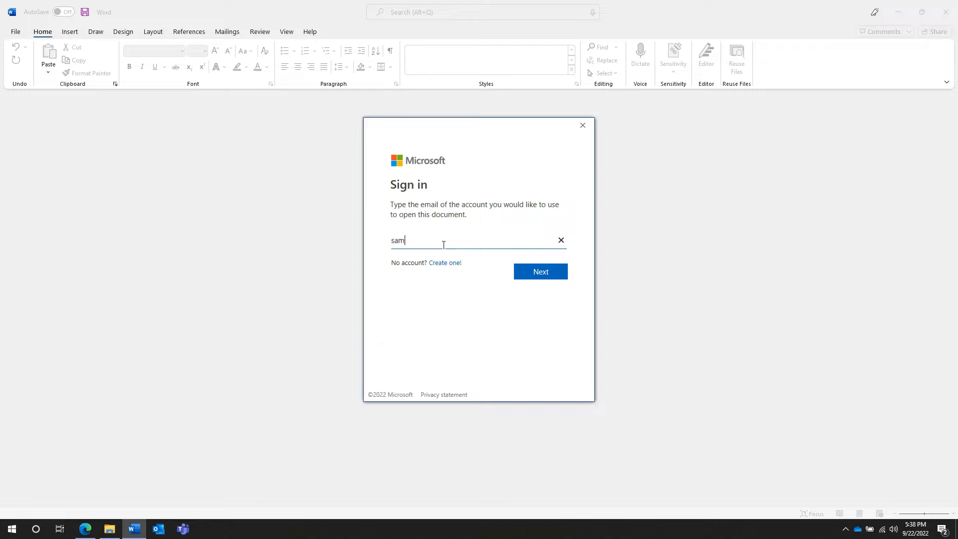
{"action": "key", "text": "Return"}
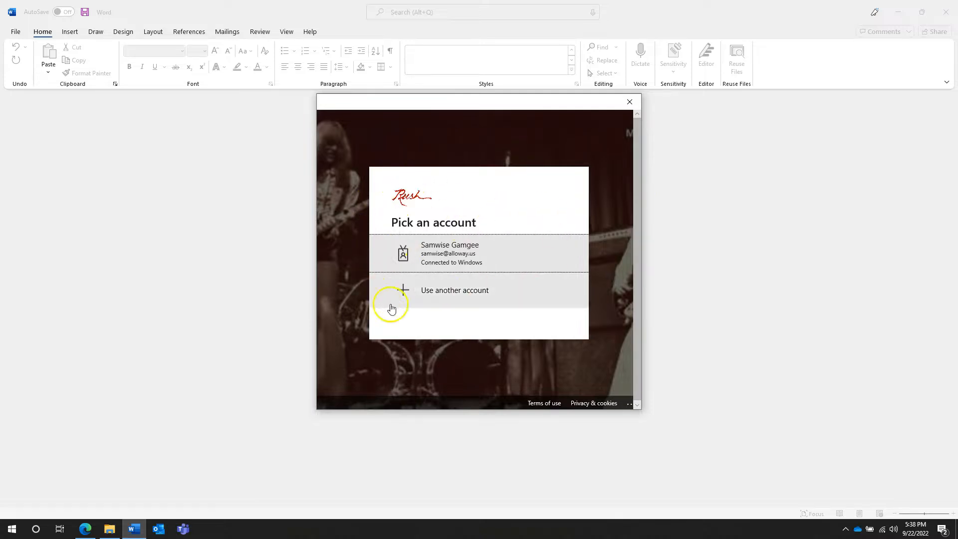
Step: Retry with the PC's account and another external account, revealing the account-not-in-tenant error
{"action": "left_click", "coordinate": [437, 253]}
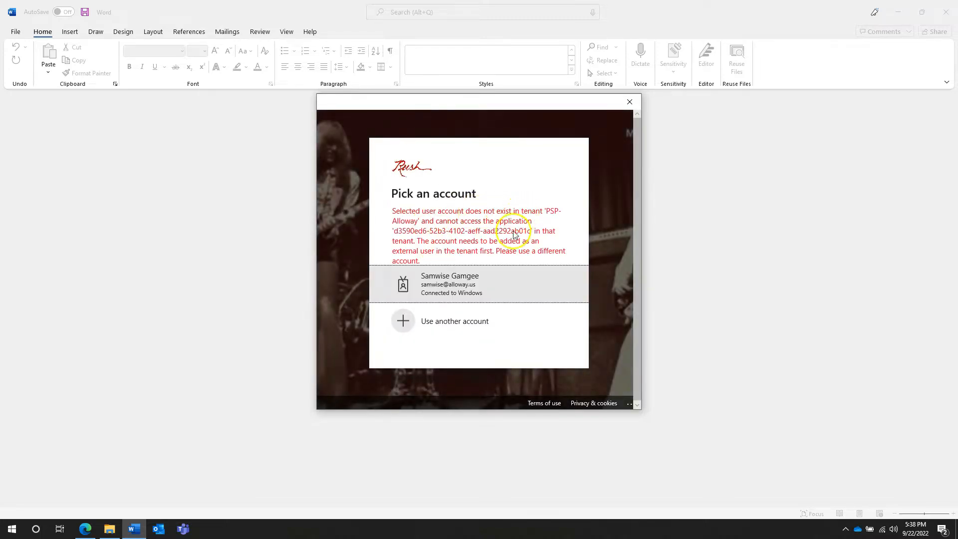
{"action": "left_click", "coordinate": [455, 325]}
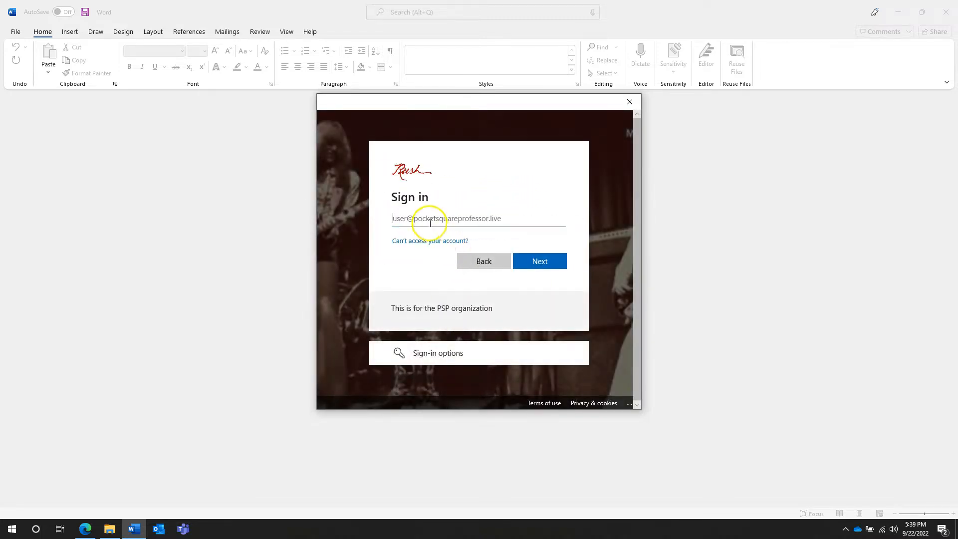
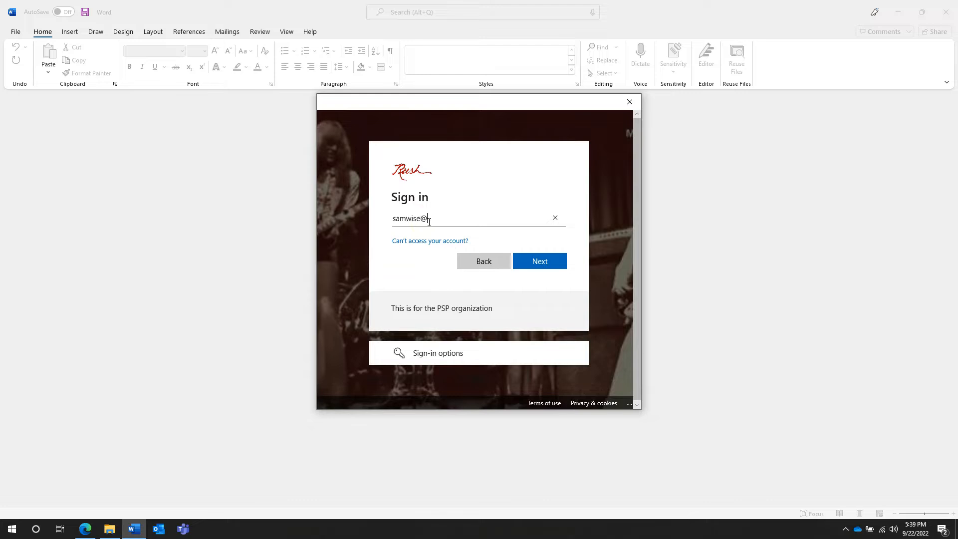
{"action": "key", "text": "Return"}
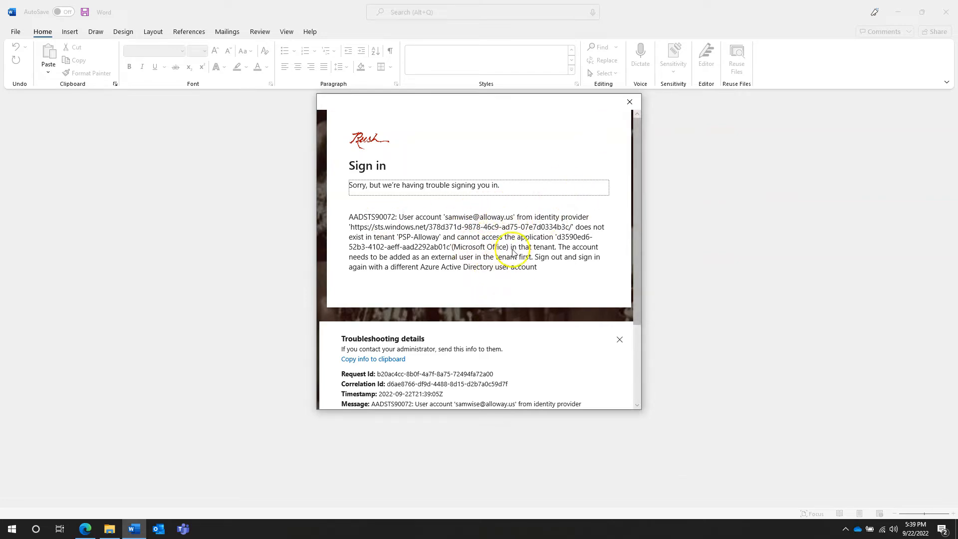
{"action": "left_click_drag", "start_coordinate": [354, 258], "coordinate": [494, 261]}
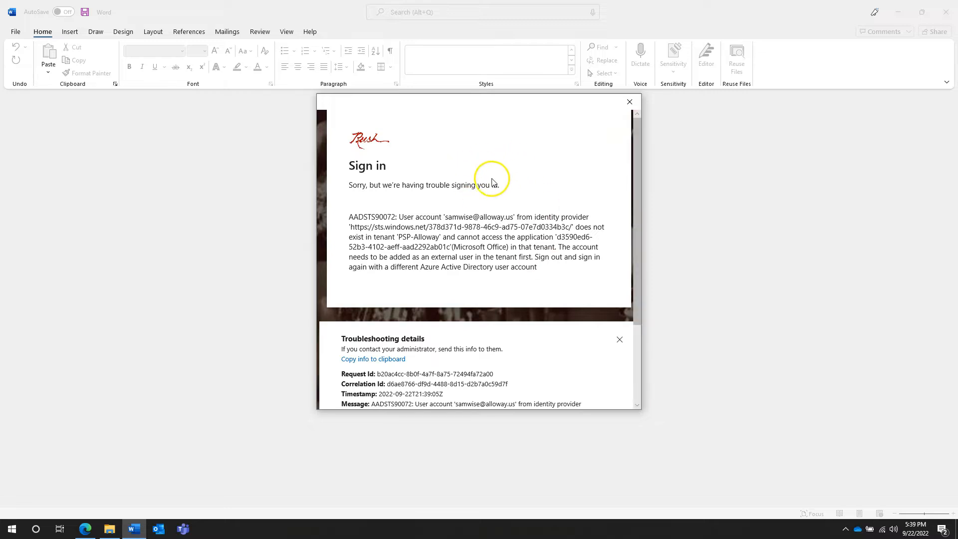
Step: Dismiss the failed sign-in, decline adding an account, and close Word
{"action": "left_click", "coordinate": [630, 104]}
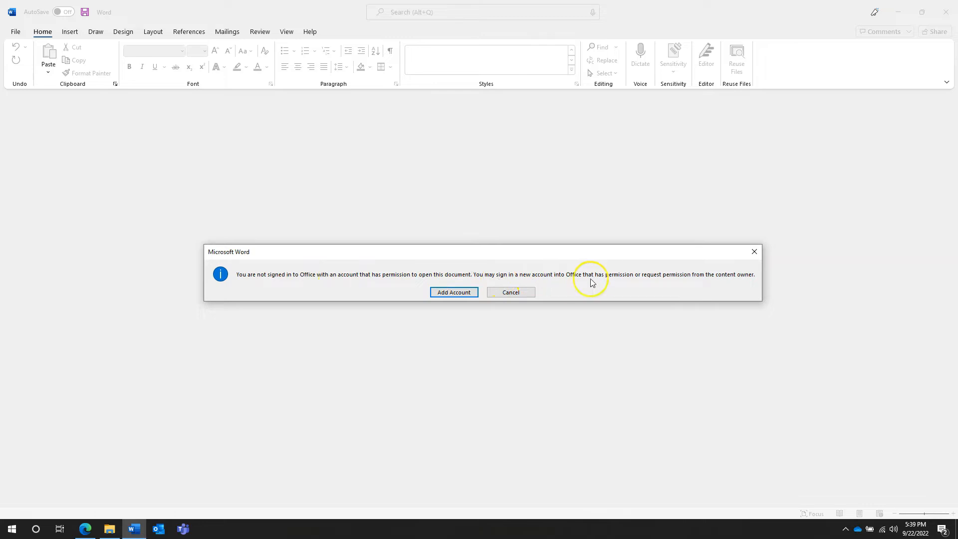
{"action": "left_click", "coordinate": [512, 293]}
{"action": "left_click", "coordinate": [946, 14]}
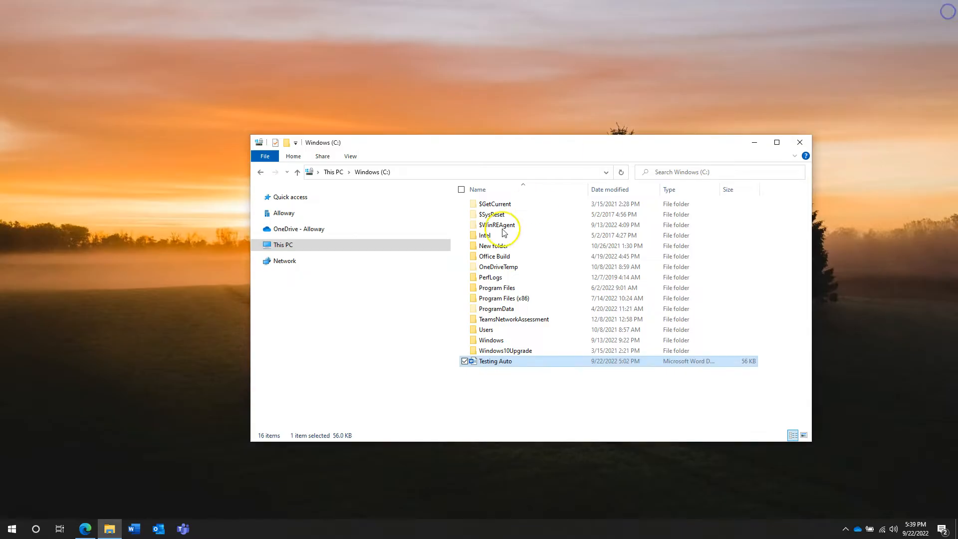
Step: Close File Explorer and disconnect the Remote Desktop session
{"action": "left_click", "coordinate": [801, 144]}
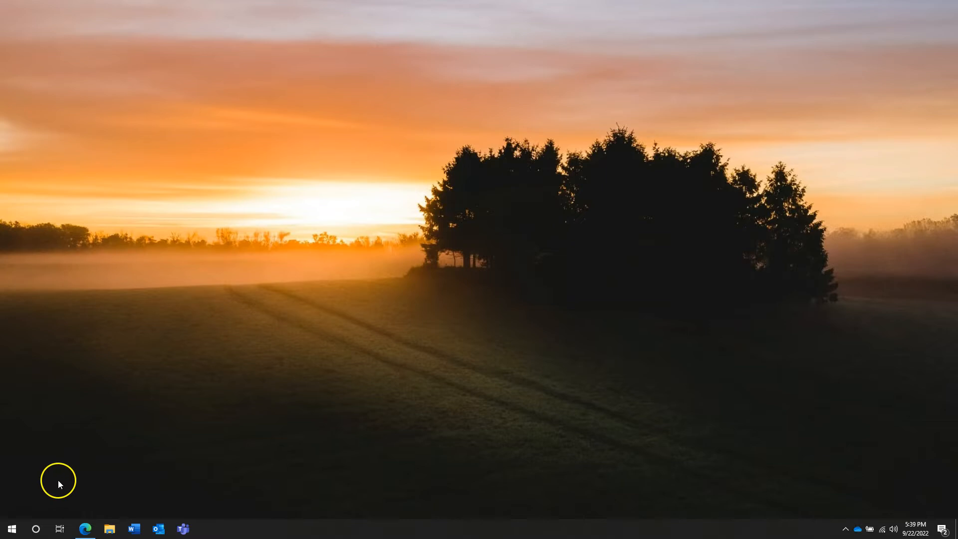
{"action": "left_click", "coordinate": [601, 6]}
{"action": "left_click", "coordinate": [509, 285]}
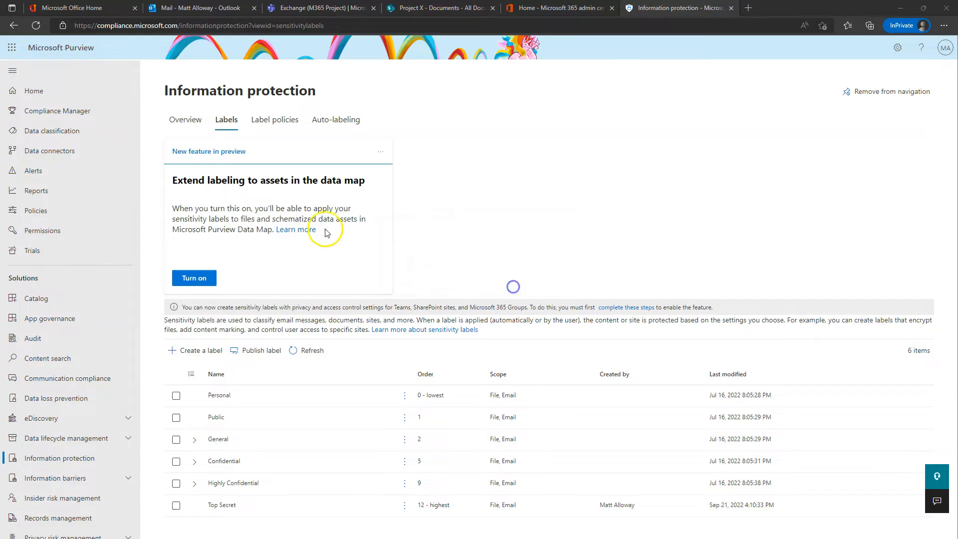